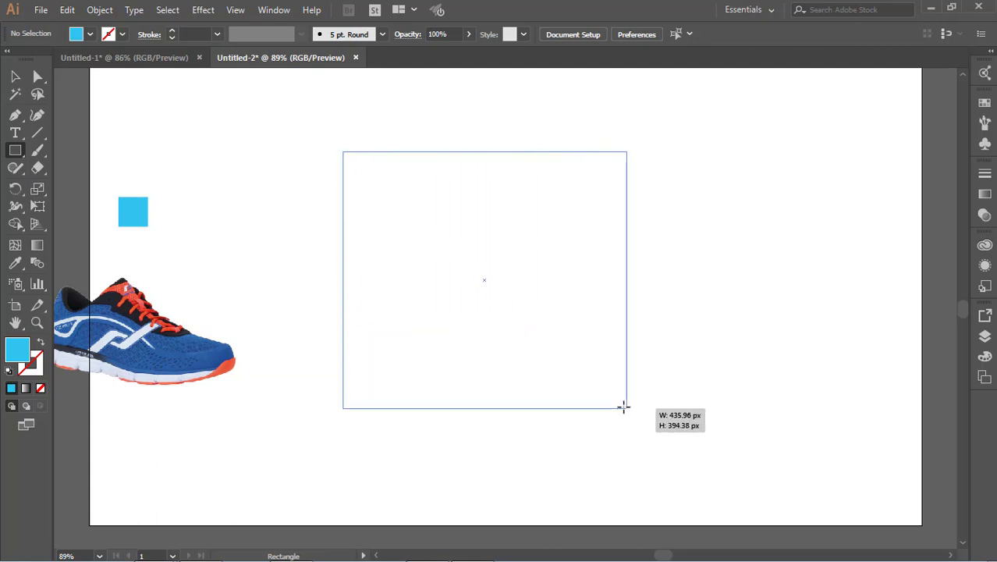
Step: Move the large light blue rectangle up and slightly left on the artboard
{"action": "left_click", "coordinate": [16, 78]}
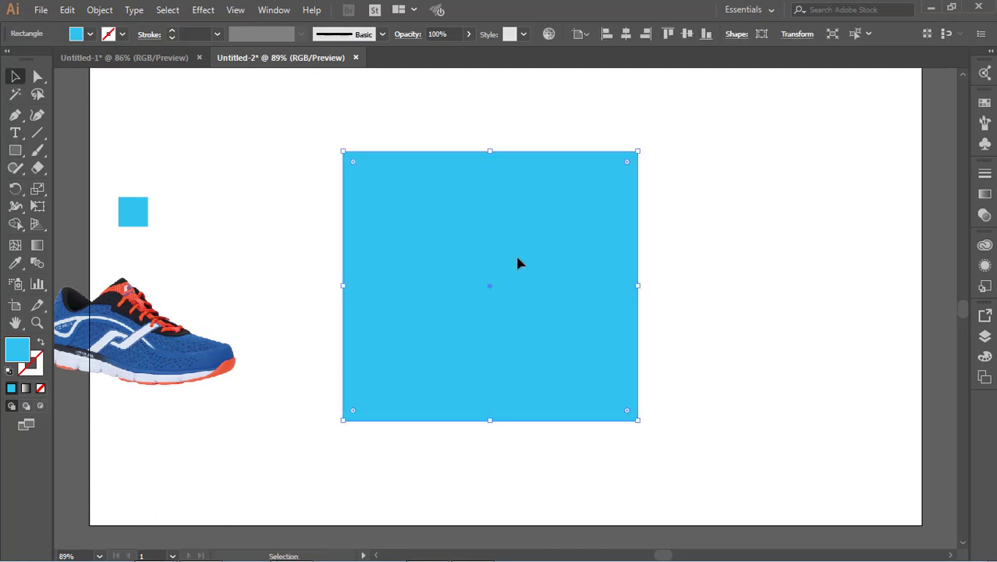
{"action": "left_click_drag", "start_coordinate": [519, 265], "coordinate": [493, 233]}
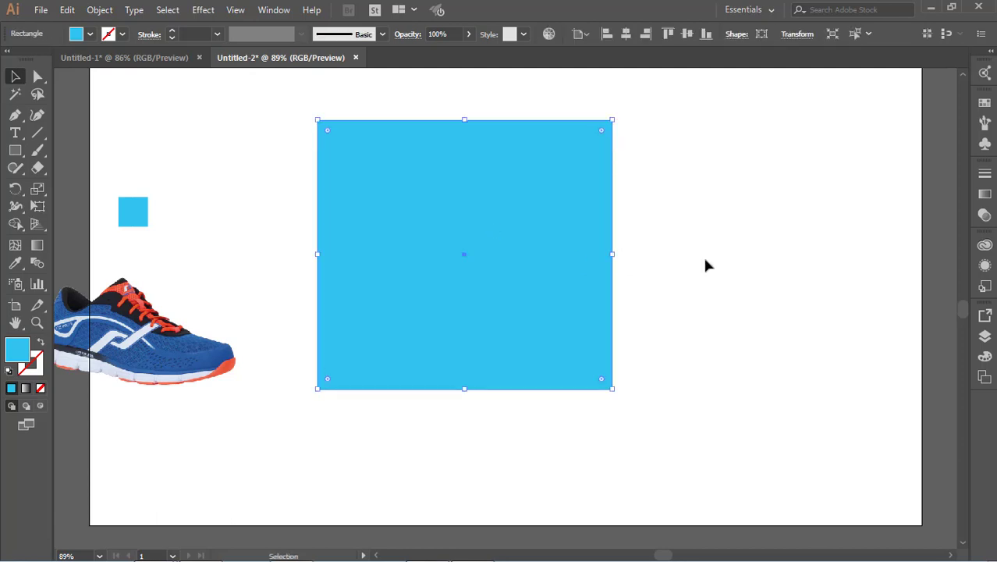
{"action": "left_click", "coordinate": [723, 267]}
{"action": "left_click", "coordinate": [563, 255]}
{"action": "left_click", "coordinate": [645, 242]}
{"action": "left_click", "coordinate": [520, 270]}
{"action": "double_click", "coordinate": [14, 347]}
{"action": "left_click_drag", "start_coordinate": [637, 540], "coordinate": [581, 547]}
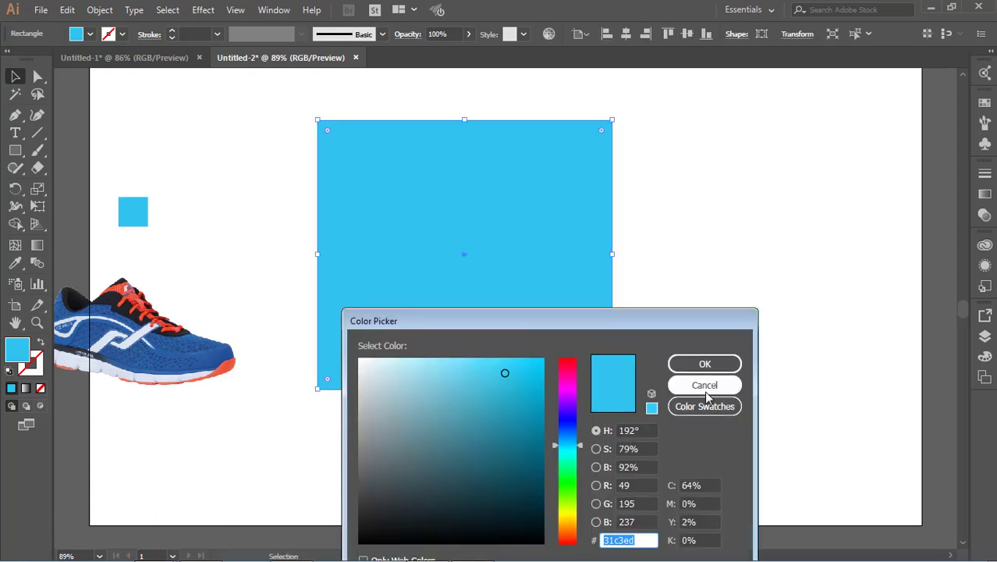
{"action": "left_click", "coordinate": [706, 389]}
{"action": "left_click", "coordinate": [699, 243]}
{"action": "left_click", "coordinate": [561, 296]}
{"action": "left_click", "coordinate": [691, 292]}
Step: Change the large rectangle's fill colour to white
{"action": "left_click", "coordinate": [503, 279]}
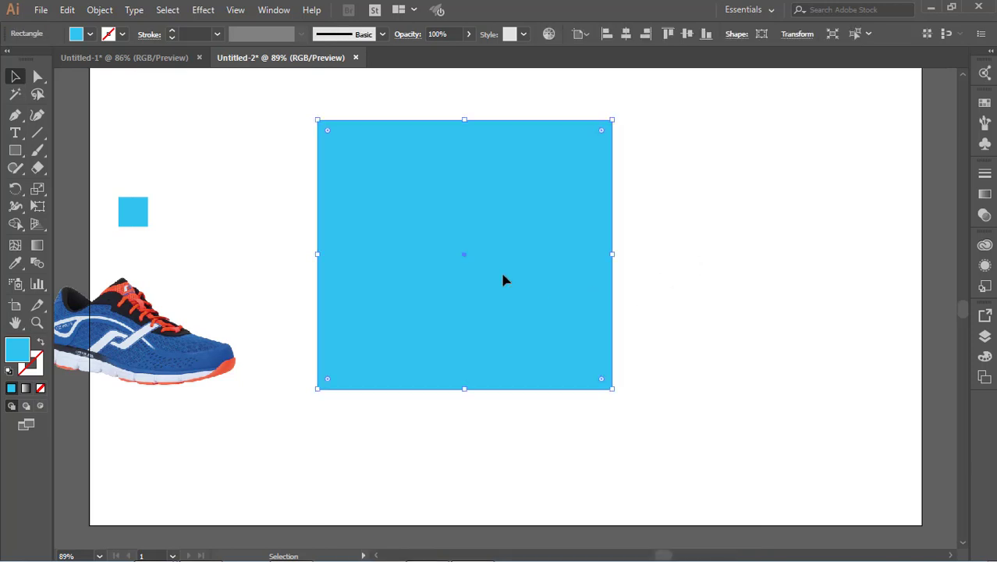
{"action": "left_click", "coordinate": [90, 35]}
{"action": "left_click", "coordinate": [29, 66]}
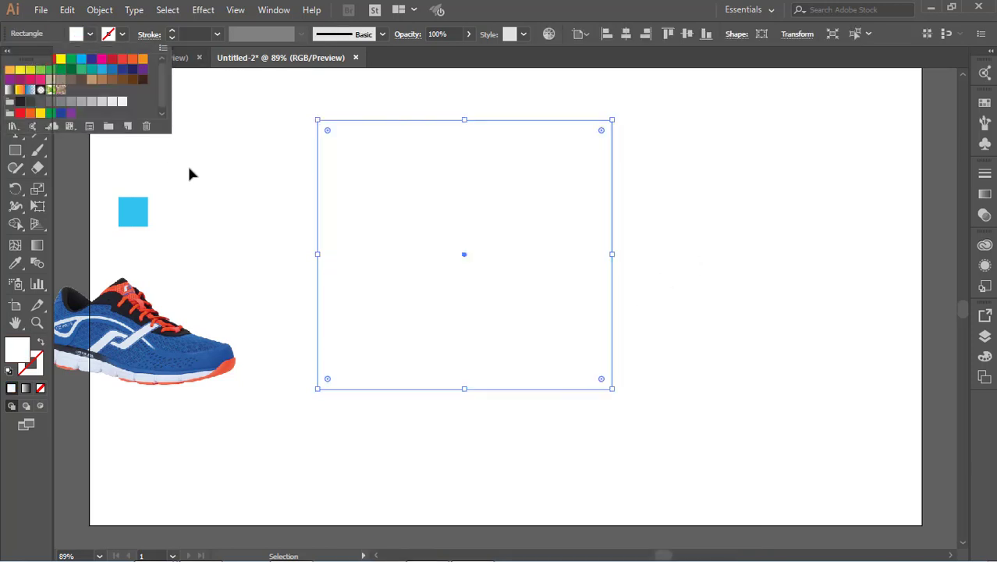
{"action": "left_click", "coordinate": [189, 171]}
{"action": "left_click", "coordinate": [719, 233]}
{"action": "left_click", "coordinate": [411, 257]}
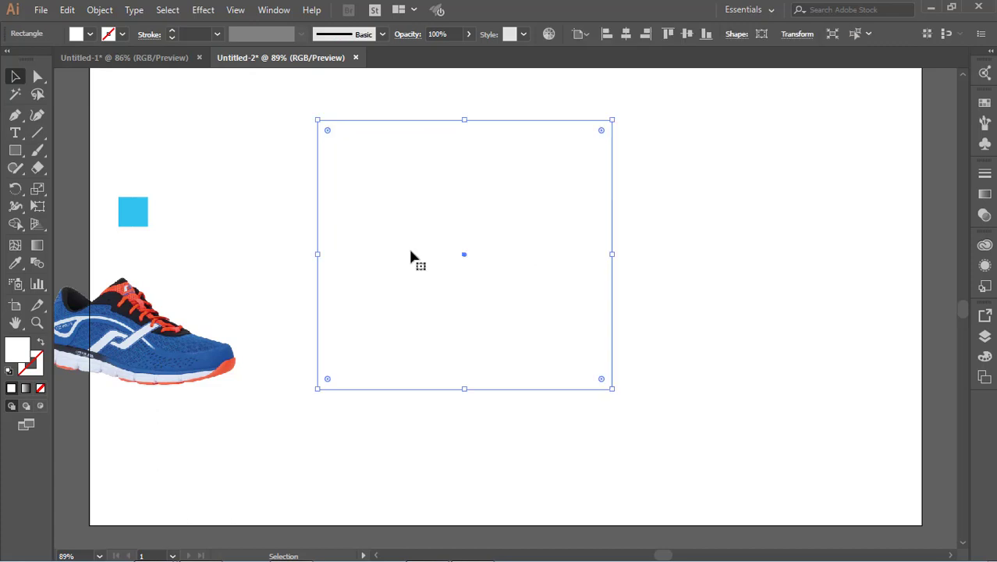
Step: Try to add anchor points at the midpoints of the rectangle's two vertical edges
{"action": "left_click", "coordinate": [15, 114]}
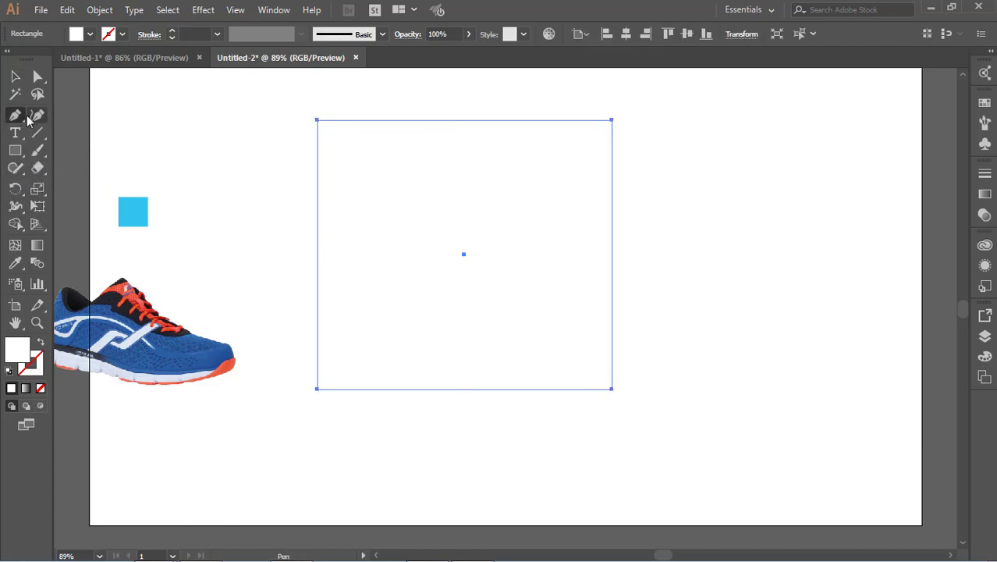
{"action": "left_click_drag", "start_coordinate": [15, 151], "coordinate": [62, 180]}
{"action": "left_click", "coordinate": [15, 117]}
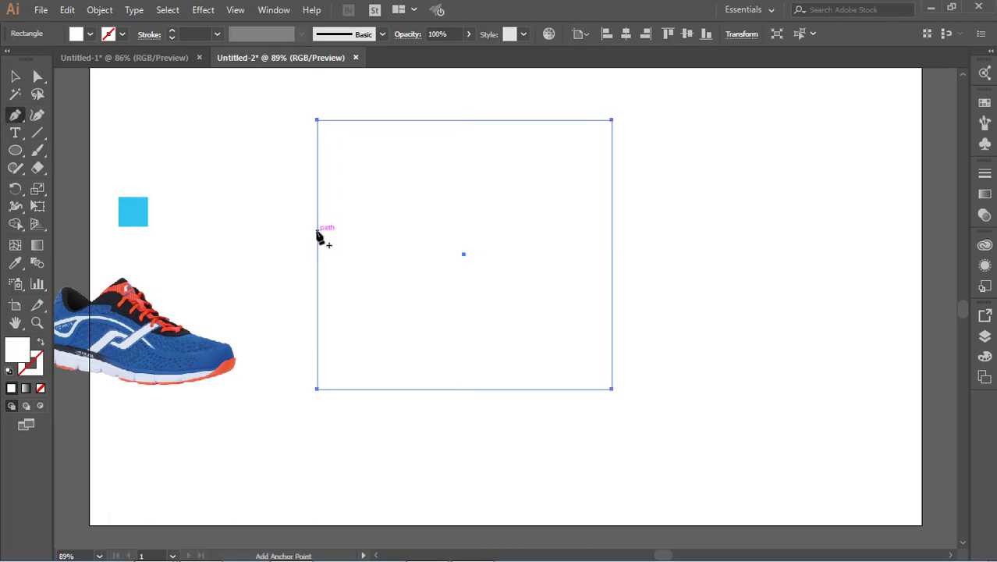
{"action": "left_click", "coordinate": [318, 254]}
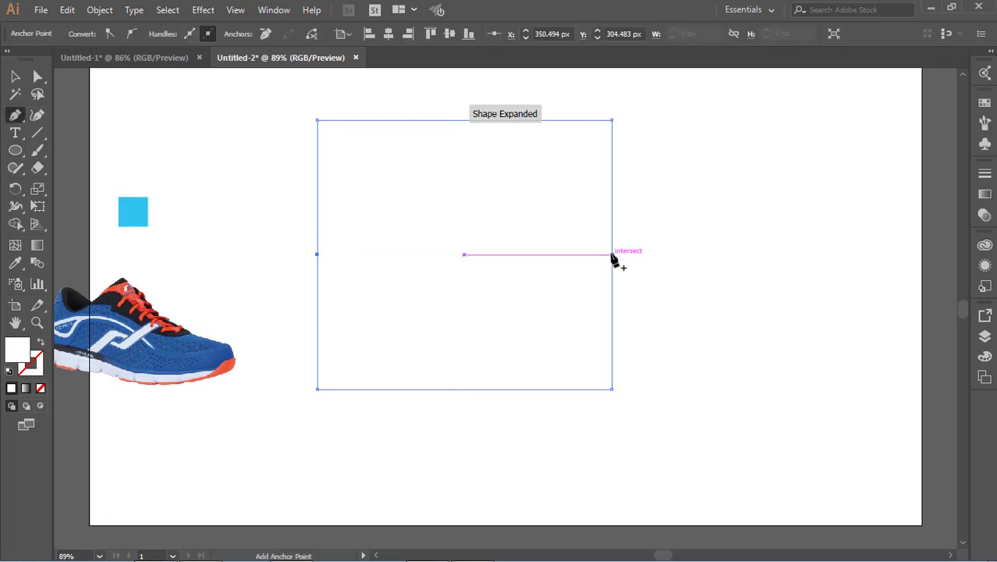
{"action": "left_click", "coordinate": [612, 254]}
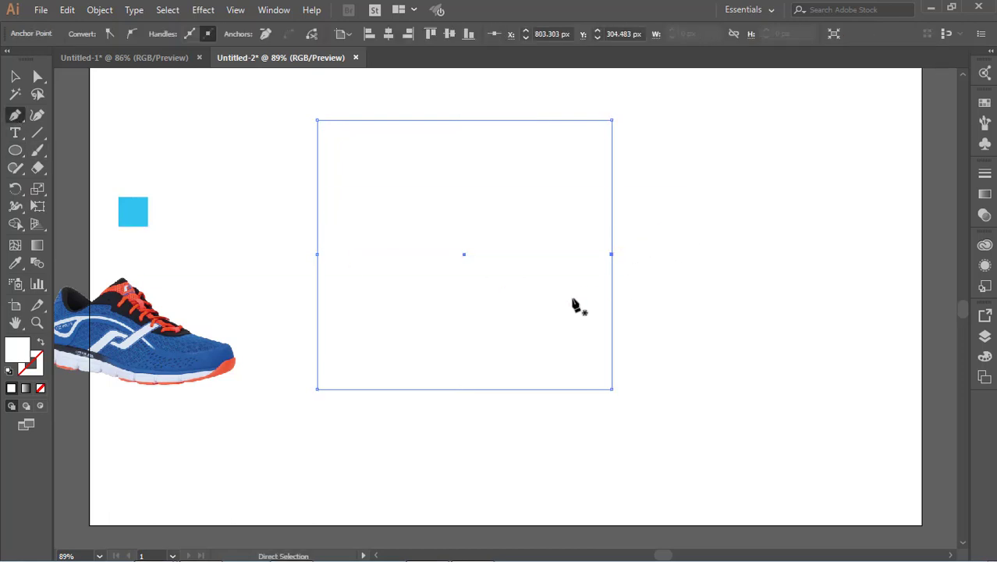
{"action": "key", "text": "ctrl+z"}
{"action": "key", "text": "ctrl+z"}
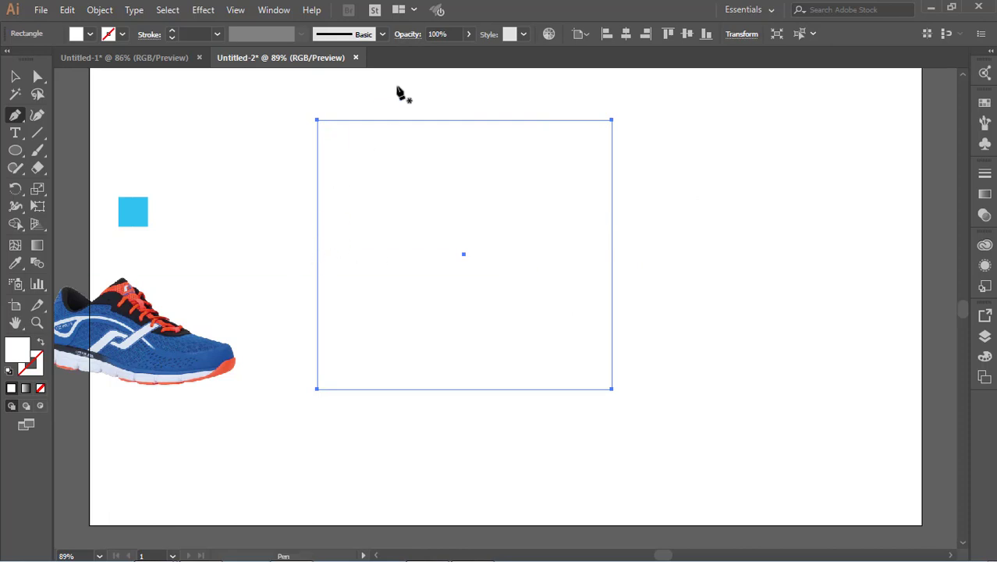
Step: Show the rulers and place a horizontal guide through the centre of the rectangle
{"action": "key", "text": "ctrl+r"}
{"action": "left_click_drag", "start_coordinate": [429, 74], "coordinate": [439, 257]}
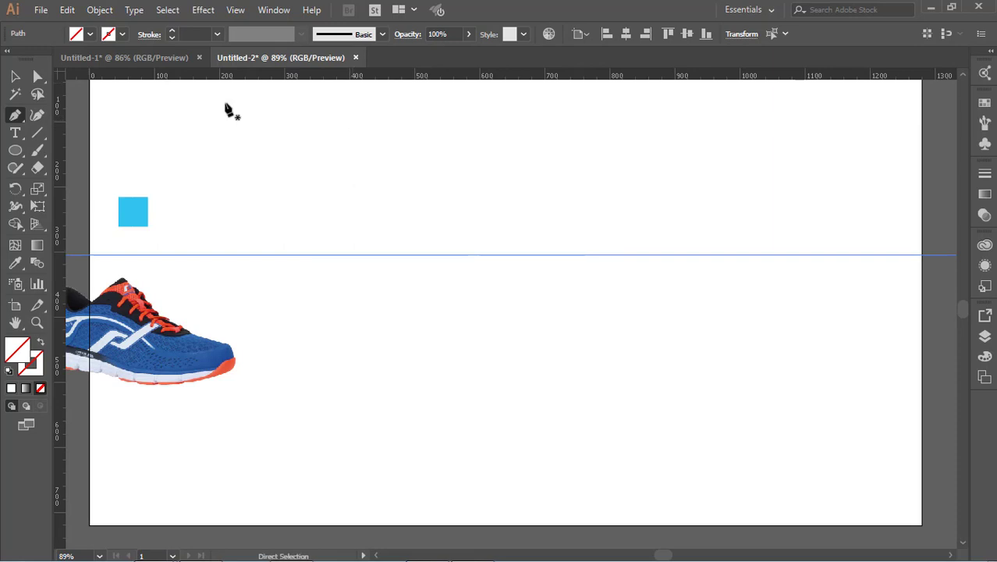
{"action": "key", "text": "v"}
Step: Give the white rectangle a black stroke
{"action": "left_click", "coordinate": [365, 122]}
{"action": "left_click", "coordinate": [123, 34]}
{"action": "left_click", "coordinate": [39, 60]}
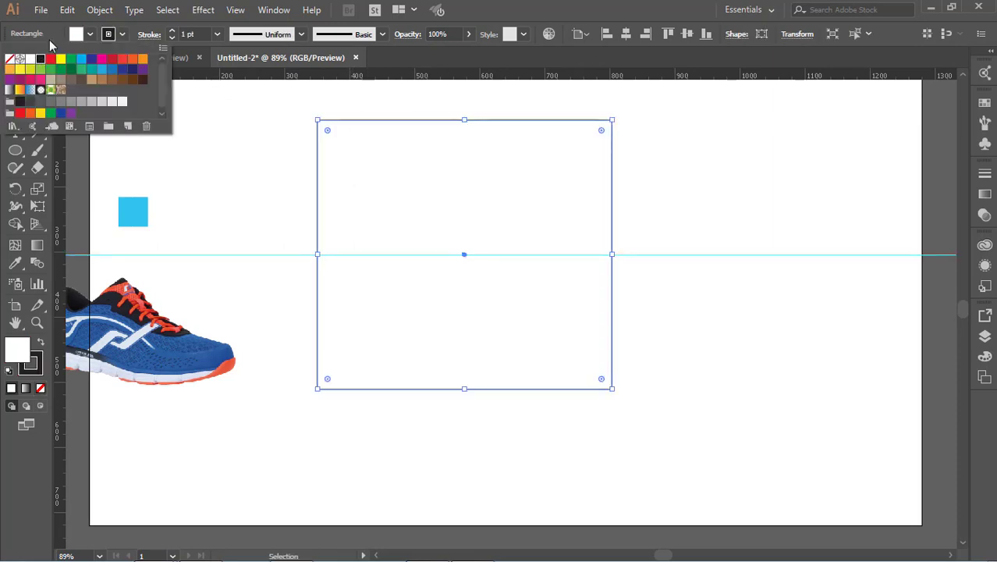
{"action": "left_click", "coordinate": [261, 173]}
Step: Draw a closed Pen shape covering the rectangle's lower half, with a downward-curving upper edge starting and ending on the guide beyond both sides
{"action": "left_click", "coordinate": [14, 118]}
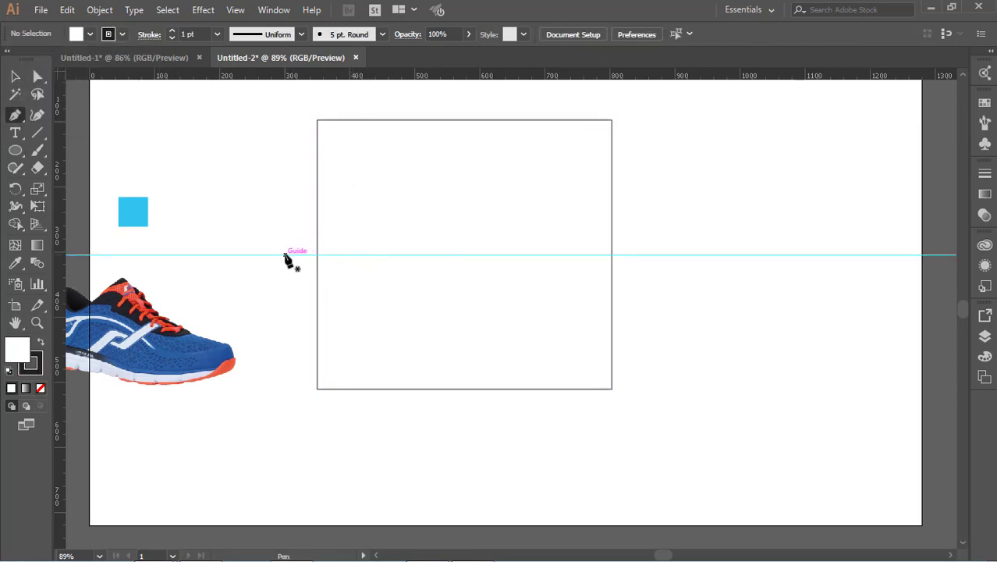
{"action": "left_click", "coordinate": [285, 254]}
{"action": "left_click_drag", "start_coordinate": [644, 255], "coordinate": [827, 241]}
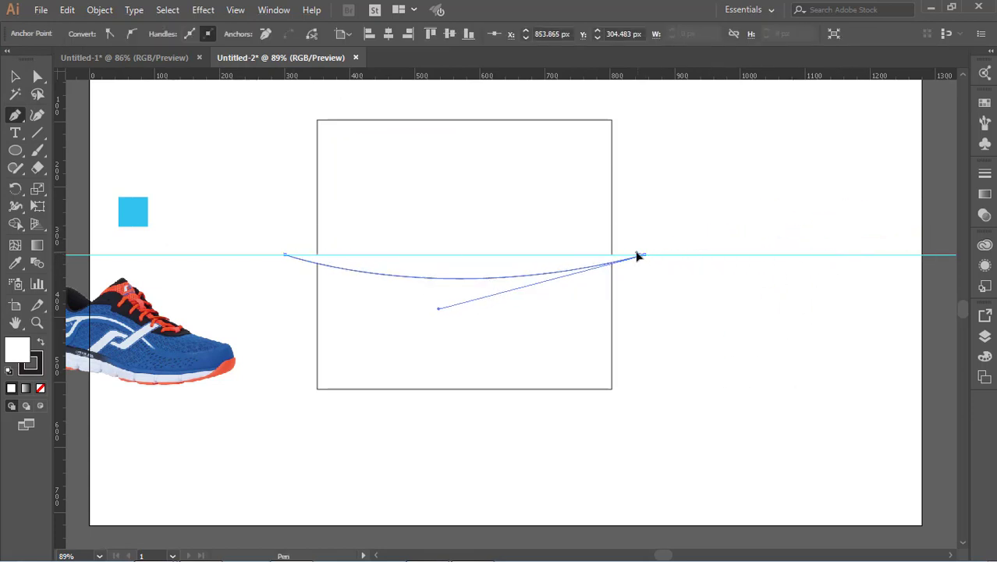
{"action": "left_click", "coordinate": [644, 426]}
{"action": "left_click", "coordinate": [488, 450]}
{"action": "left_click", "coordinate": [317, 435]}
{"action": "left_click", "coordinate": [277, 361]}
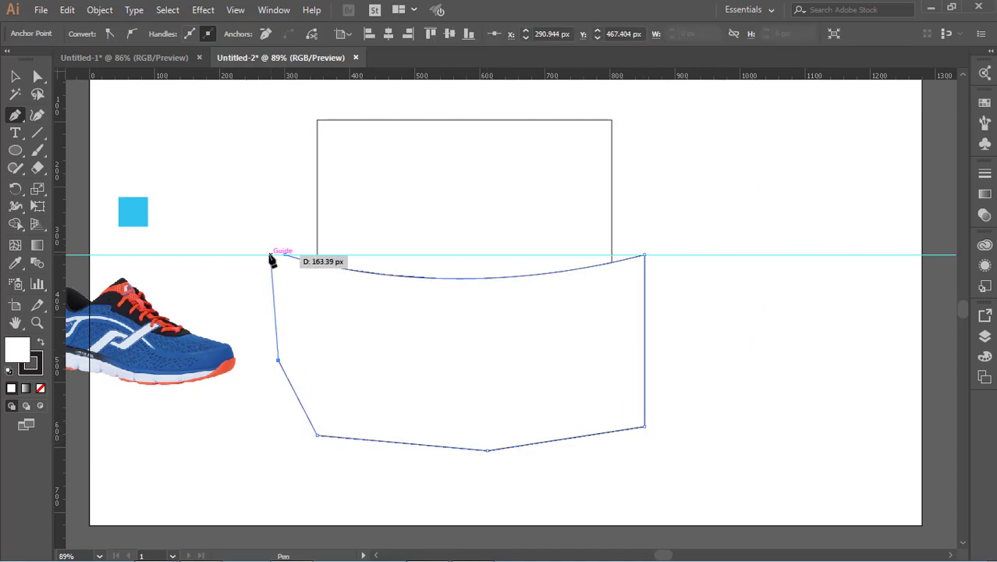
{"action": "left_click", "coordinate": [285, 256]}
{"action": "key", "text": "v"}
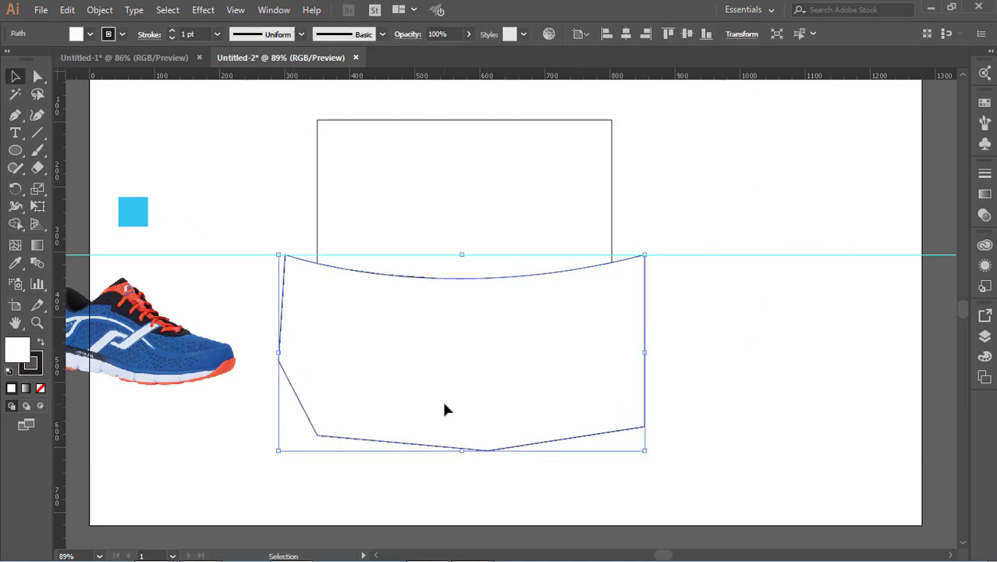
Step: Fill the new curved shape with the light blue sampled from the small square using the Eyedropper
{"action": "key", "text": "i"}
{"action": "left_click", "coordinate": [130, 209]}
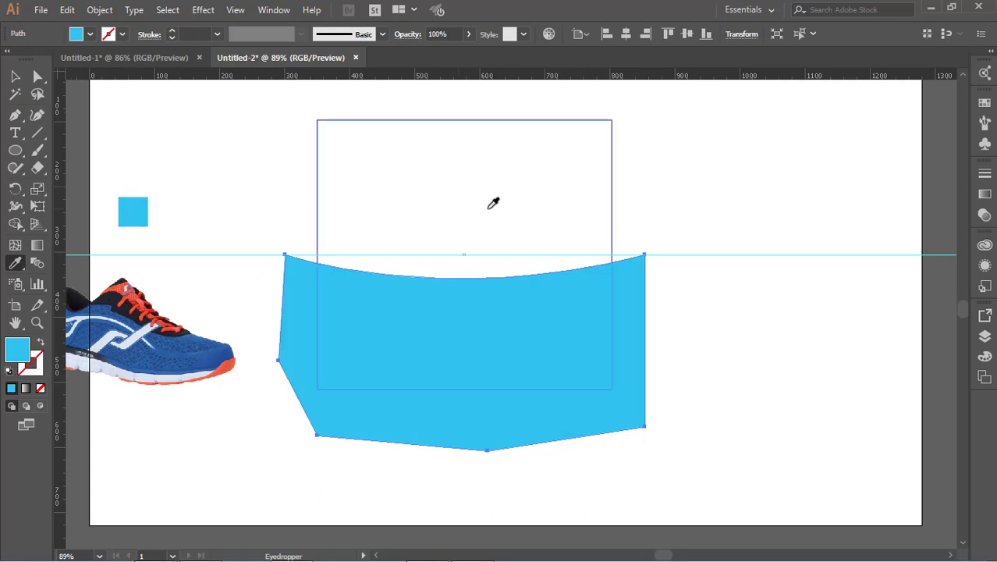
{"action": "key", "text": "v"}
{"action": "left_click", "coordinate": [205, 128]}
{"action": "left_click_drag", "start_coordinate": [584, 362], "coordinate": [590, 357]}
{"action": "key", "text": "ctrl+shift+a"}
{"action": "left_click", "coordinate": [598, 355]}
{"action": "key", "text": "Left"}
{"action": "key", "text": "Left"}
{"action": "key", "text": "Left"}
{"action": "key", "text": "Left"}
{"action": "key", "text": "Left"}
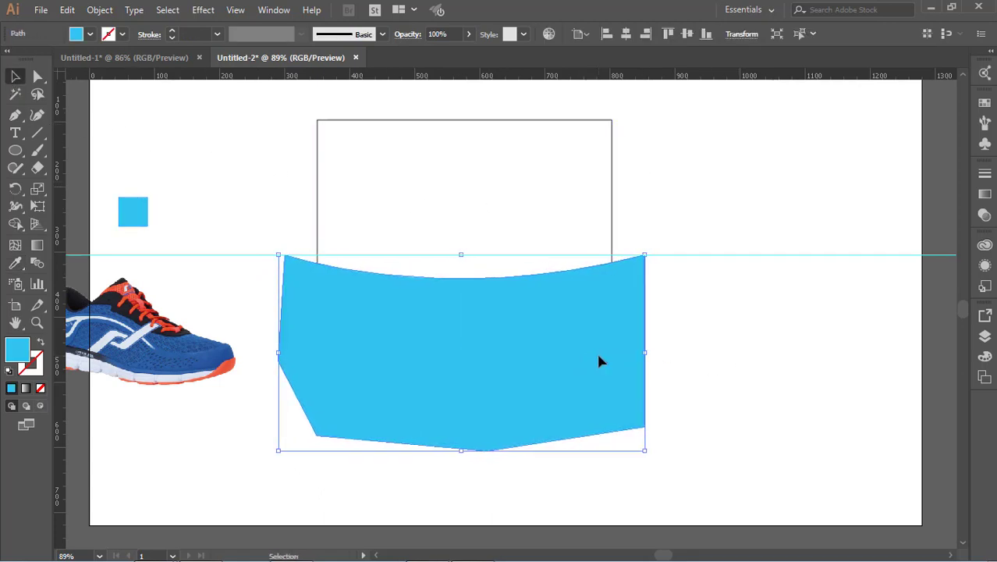
{"action": "key", "text": "ctrl+shift+a"}
Step: Move the shoe image onto the light blue curved shape and bring it to the front
{"action": "left_click_drag", "start_coordinate": [181, 333], "coordinate": [489, 334]}
{"action": "right_click", "coordinate": [489, 333]}
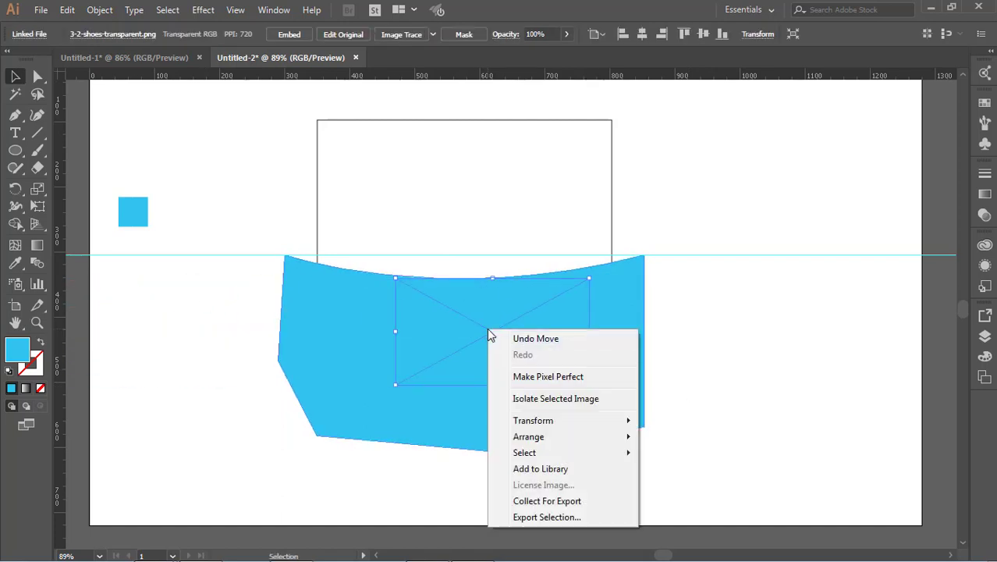
{"action": "mouse_move", "coordinate": [652, 438]}
{"action": "left_click", "coordinate": [686, 438]}
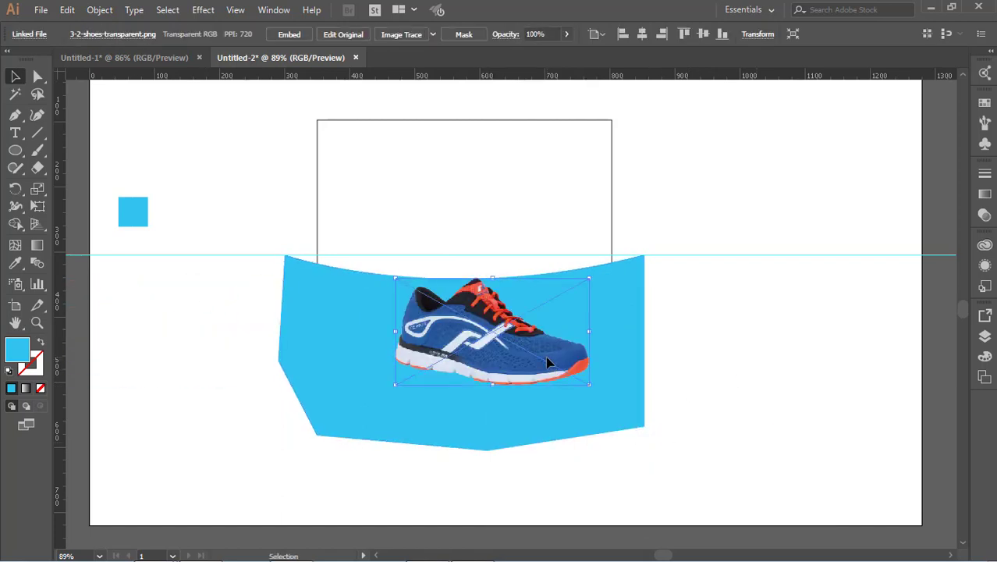
{"action": "key", "text": "ctrl+shift+a"}
Step: Recolour the curved shape with the dark blue sampled from the shoe using the Eyedropper
{"action": "left_click", "coordinate": [607, 340]}
{"action": "key", "text": "i"}
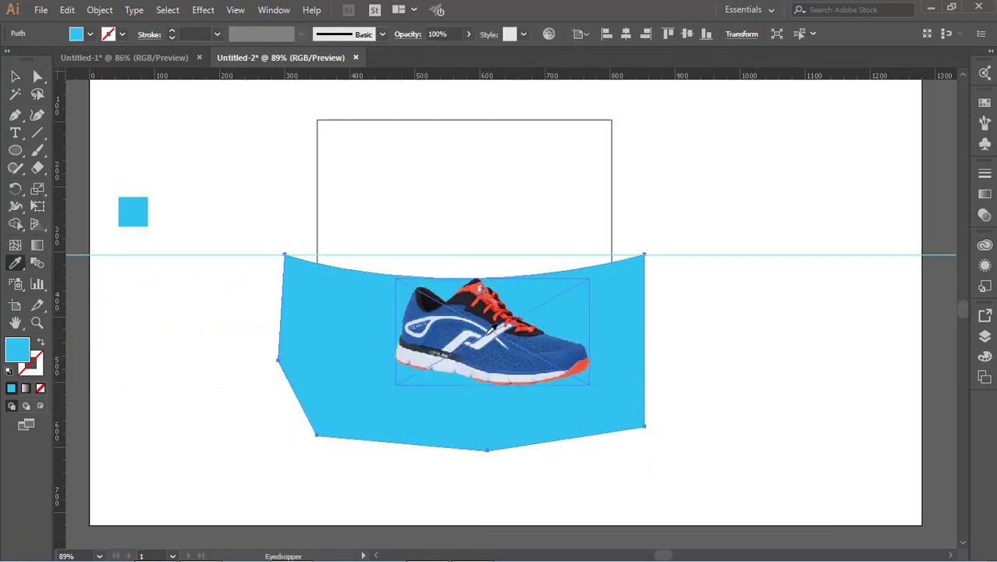
{"action": "left_click", "coordinate": [488, 333]}
{"action": "key", "text": "v"}
{"action": "key", "text": "ctrl+shift+a"}
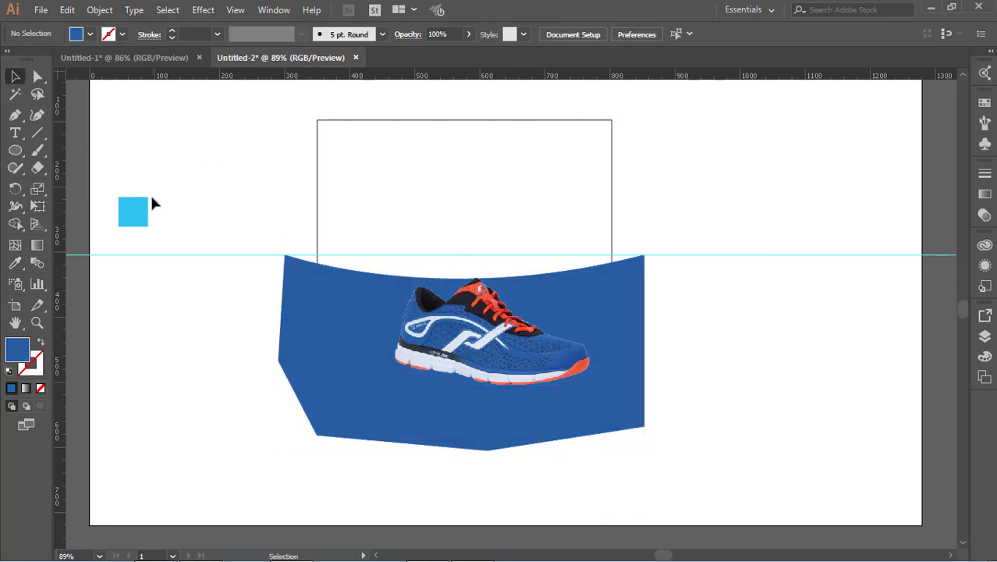
Step: Delete the small light blue square beside the design
{"action": "left_click", "coordinate": [135, 224]}
{"action": "key", "text": "Delete"}
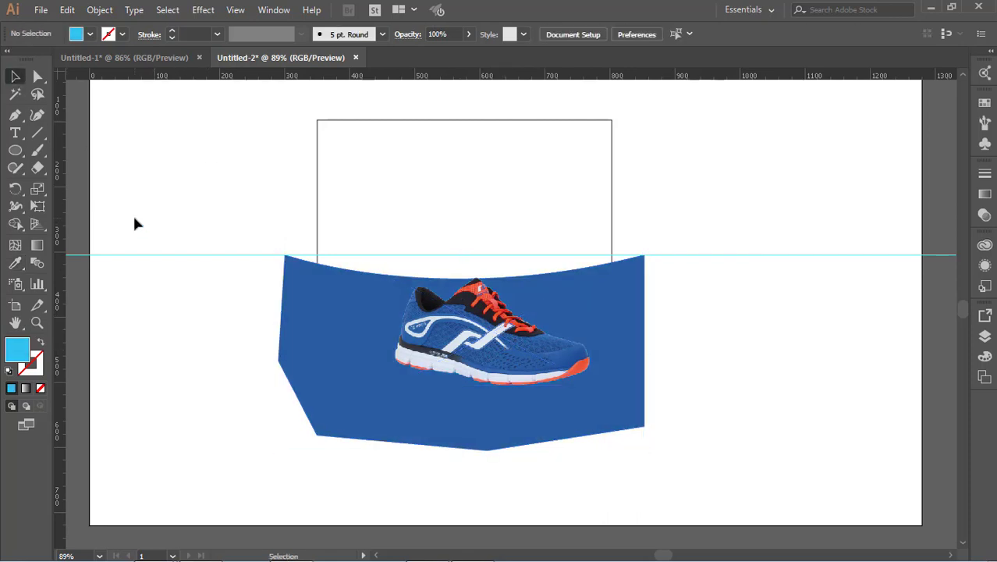
{"action": "left_click", "coordinate": [613, 336]}
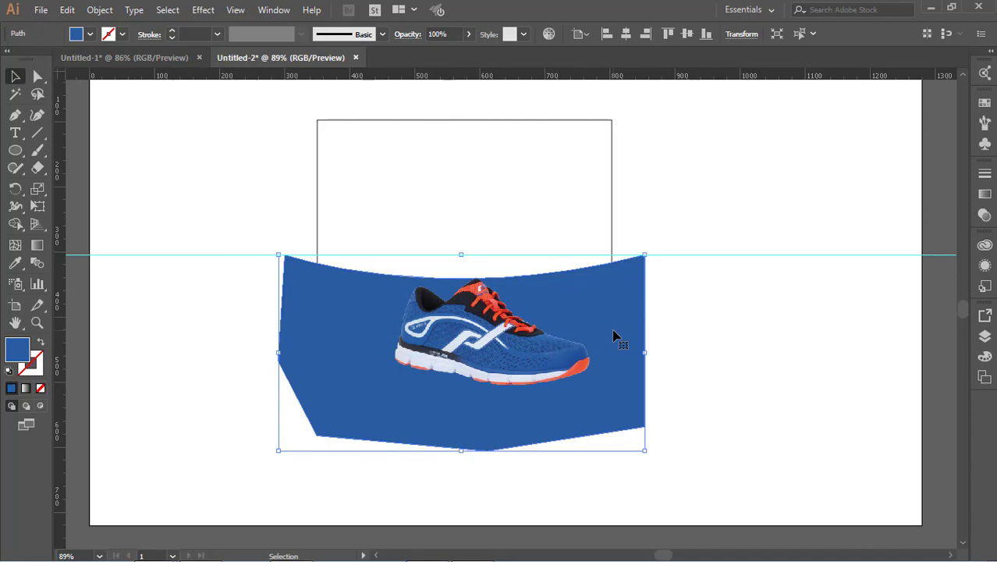
Step: Raise the dark blue shape until the lowest point of its curved edge meets the guide, and reposition the shoe over the shape
{"action": "left_click_drag", "start_coordinate": [501, 355], "coordinate": [511, 507]}
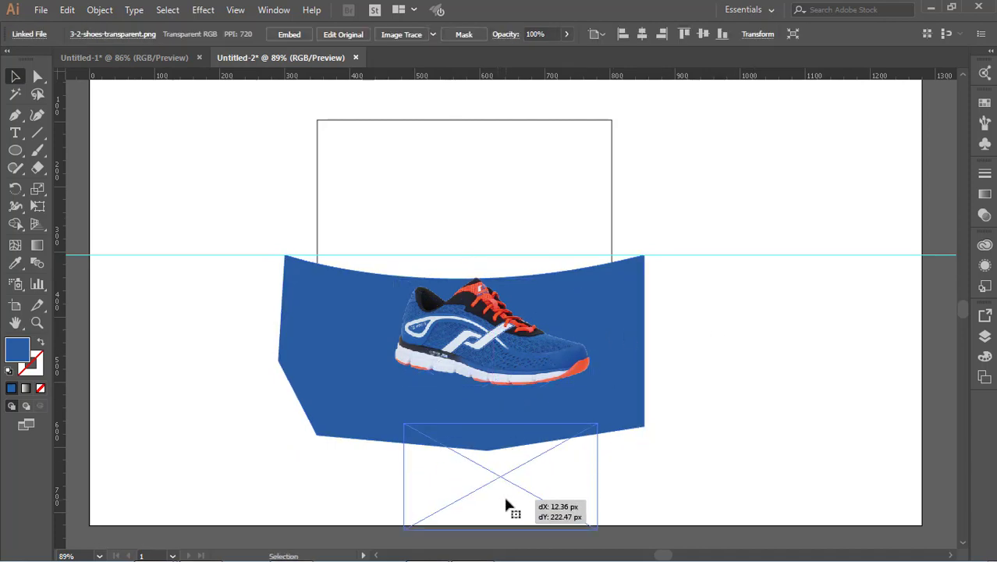
{"action": "left_click", "coordinate": [612, 316]}
{"action": "key", "text": "shift+Up"}
{"action": "key", "text": "shift+Up"}
{"action": "key", "text": "shift+Up"}
{"action": "key", "text": "shift+Up"}
{"action": "key", "text": "shift+Up"}
{"action": "key", "text": "shift+Up"}
{"action": "key", "text": "shift+Up"}
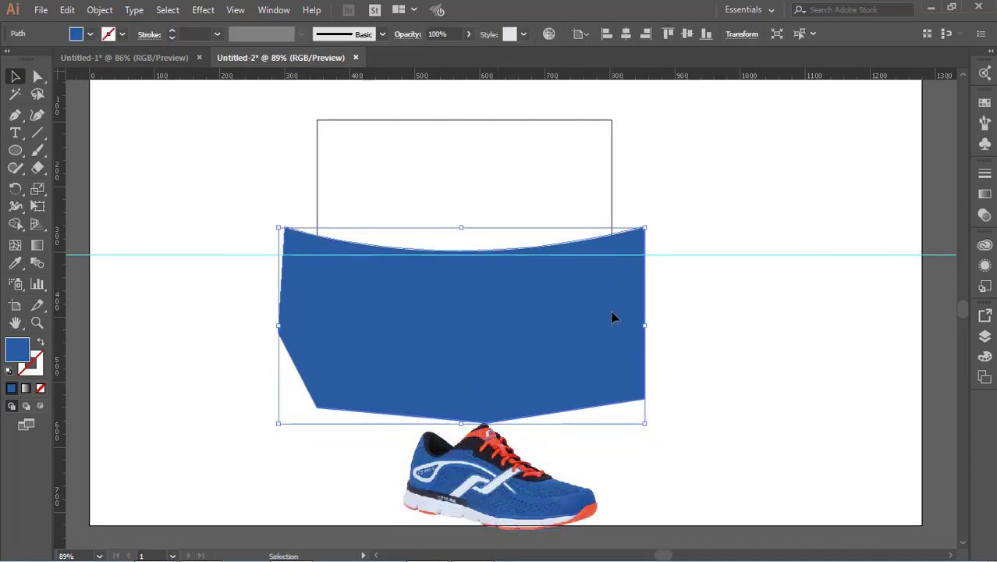
{"action": "key", "text": "shift+Down"}
{"action": "key", "text": "shift+Down"}
{"action": "key", "text": "shift+Down"}
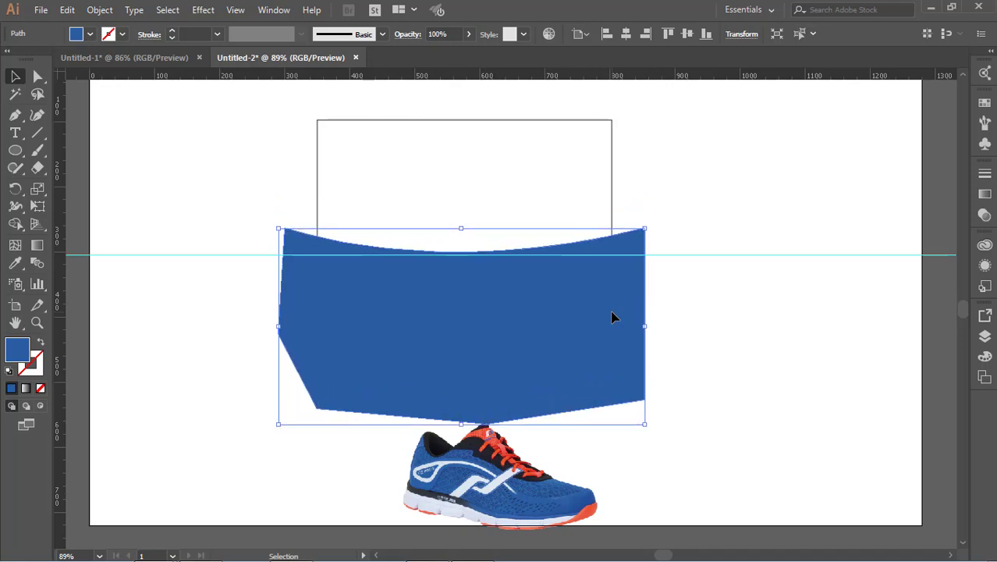
{"action": "left_click_drag", "start_coordinate": [506, 479], "coordinate": [481, 314]}
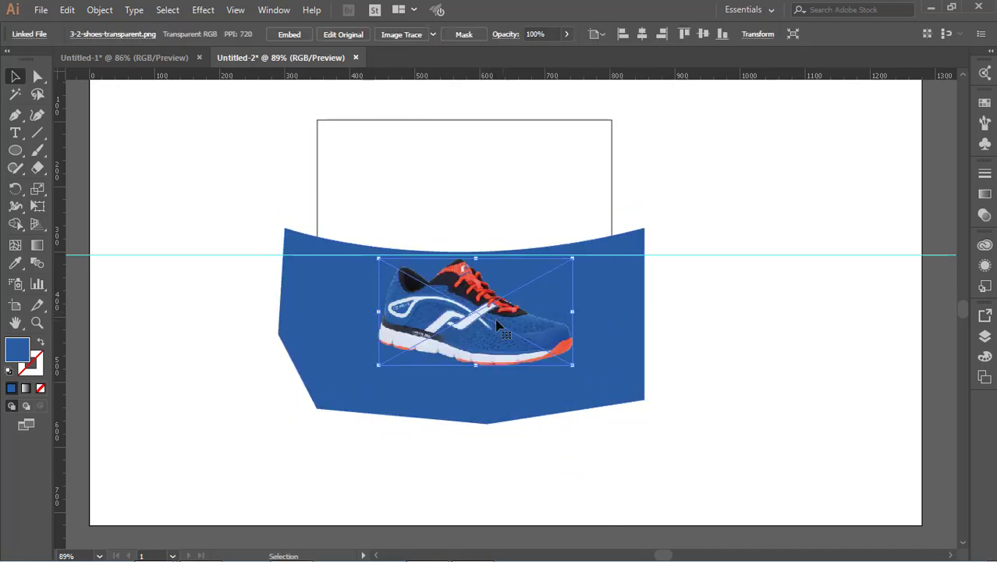
Step: Try to bring the outlined white rectangle to the front of the blue shape and the shoe
{"action": "right_click", "coordinate": [597, 180]}
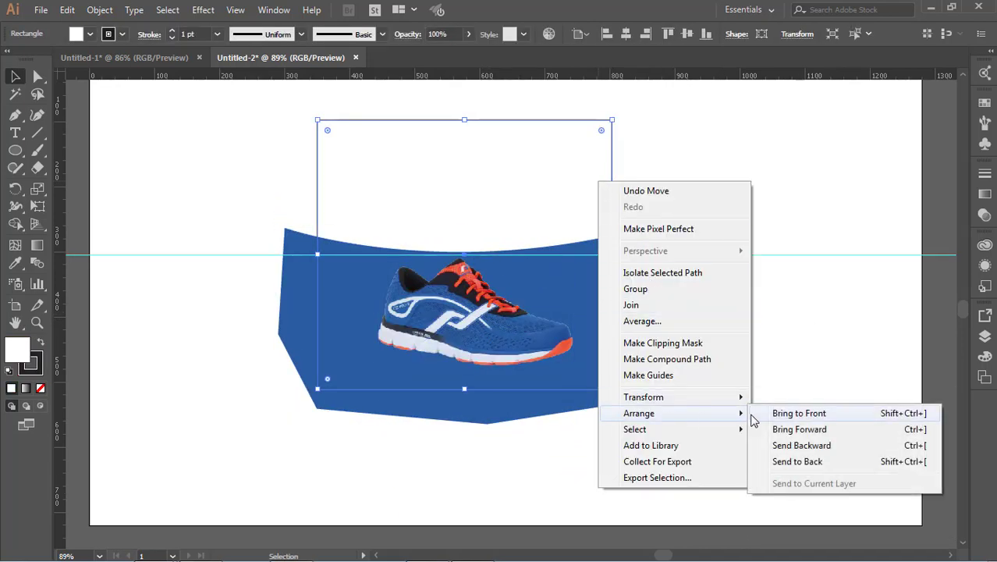
{"action": "left_click", "coordinate": [801, 412]}
{"action": "key", "text": "ctrl+z"}
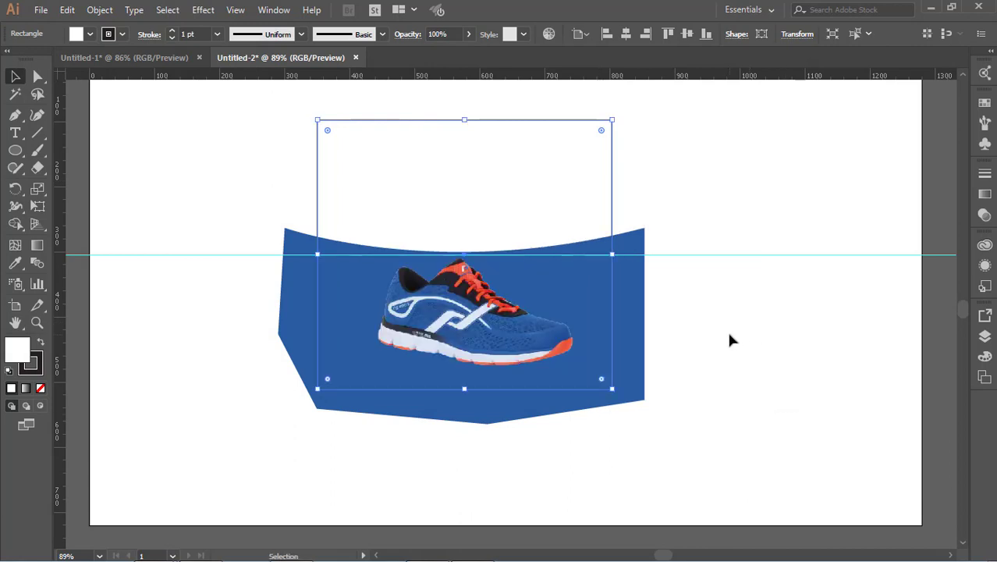
{"action": "left_click", "coordinate": [728, 333]}
Step: Scale the shoe image down slightly in proportion and position it near the centre of the rectangle's lower half
{"action": "left_click", "coordinate": [535, 341]}
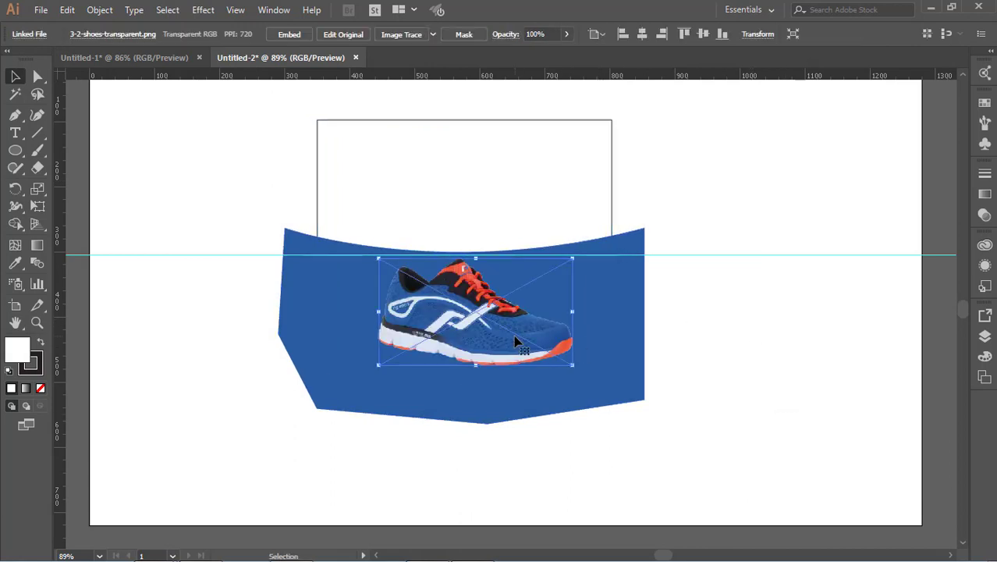
{"action": "left_click_drag", "start_coordinate": [575, 261], "coordinate": [563, 267]}
{"action": "left_click", "coordinate": [490, 356], "text": "shift"}
{"action": "left_click_drag", "start_coordinate": [491, 355], "coordinate": [495, 355]}
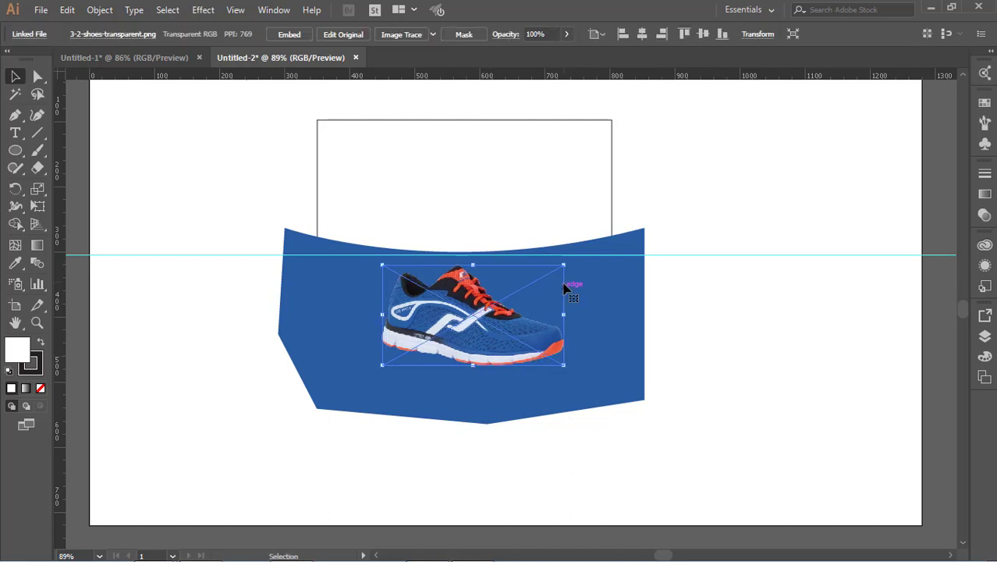
{"action": "left_click_drag", "start_coordinate": [564, 266], "coordinate": [561, 267]}
{"action": "left_click", "coordinate": [480, 350], "text": "shift"}
{"action": "left_click_drag", "start_coordinate": [479, 350], "coordinate": [486, 350]}
{"action": "left_click", "coordinate": [690, 342]}
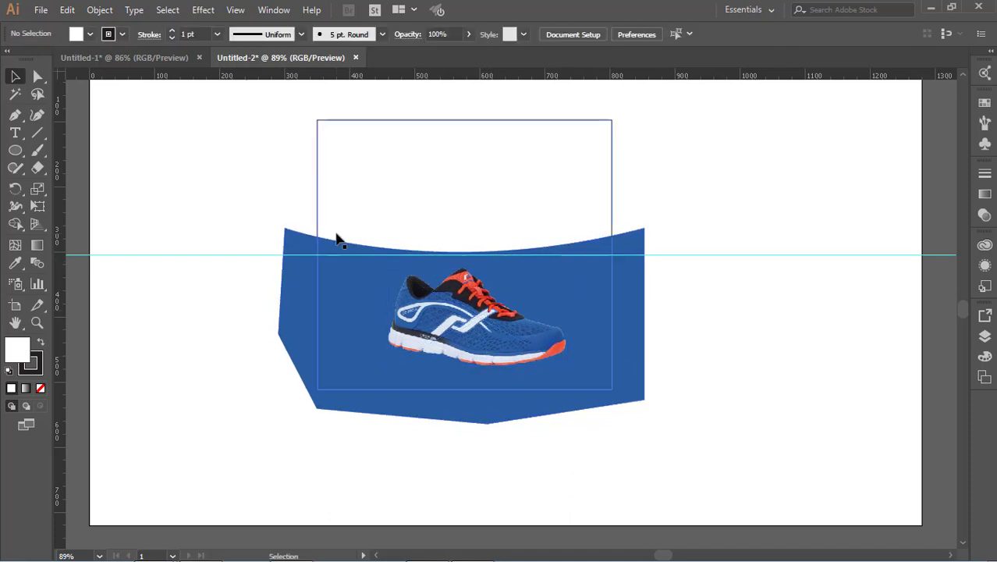
Step: Add the text SALE, enlarge it to about 125 pt, and place it near the artboard's lower-left corner
{"action": "left_click", "coordinate": [15, 132]}
{"action": "left_click", "coordinate": [293, 472]}
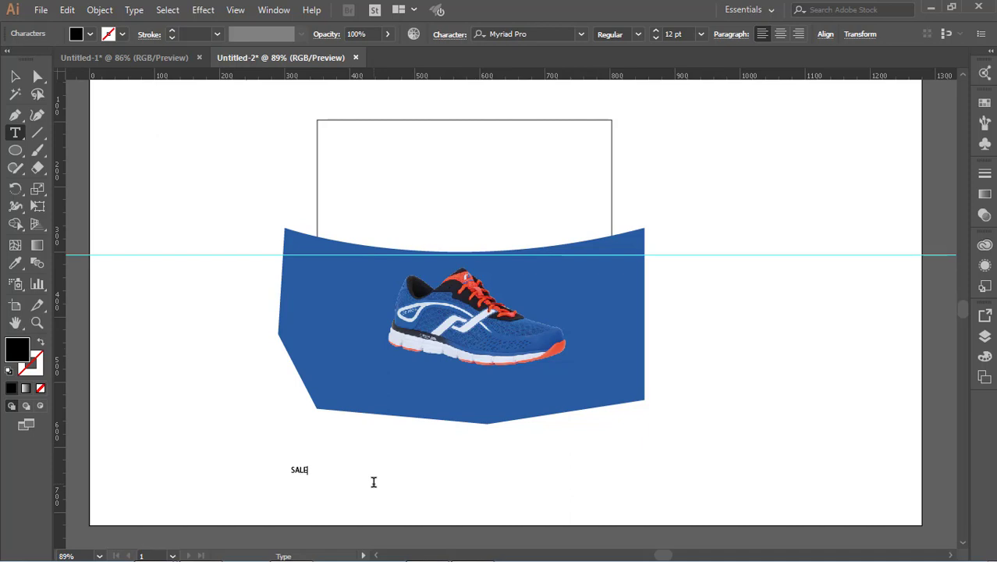
{"action": "key", "text": "Escape"}
{"action": "left_click", "coordinate": [248, 439]}
{"action": "left_click", "coordinate": [299, 472]}
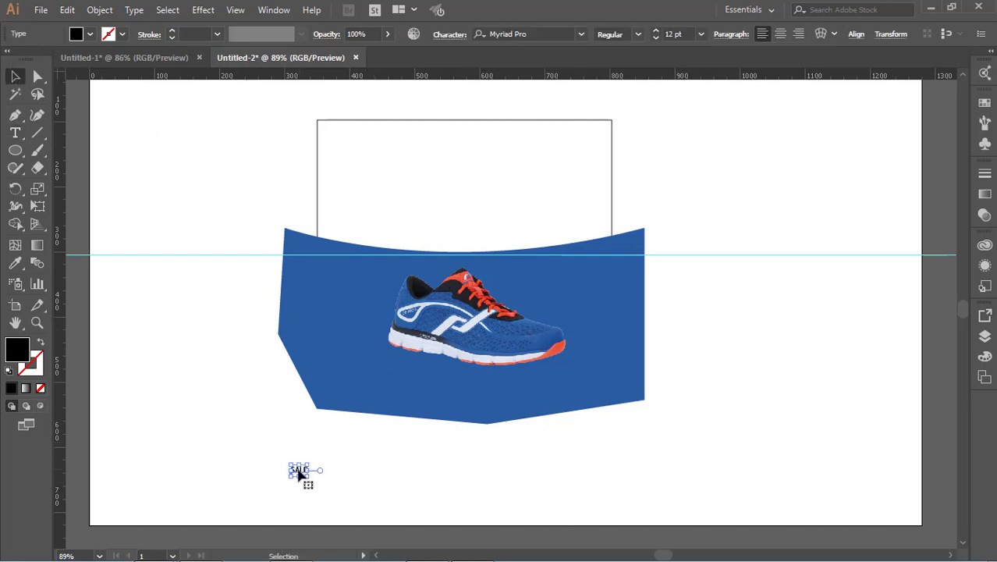
{"action": "left_click_drag", "start_coordinate": [309, 465], "coordinate": [458, 371]}
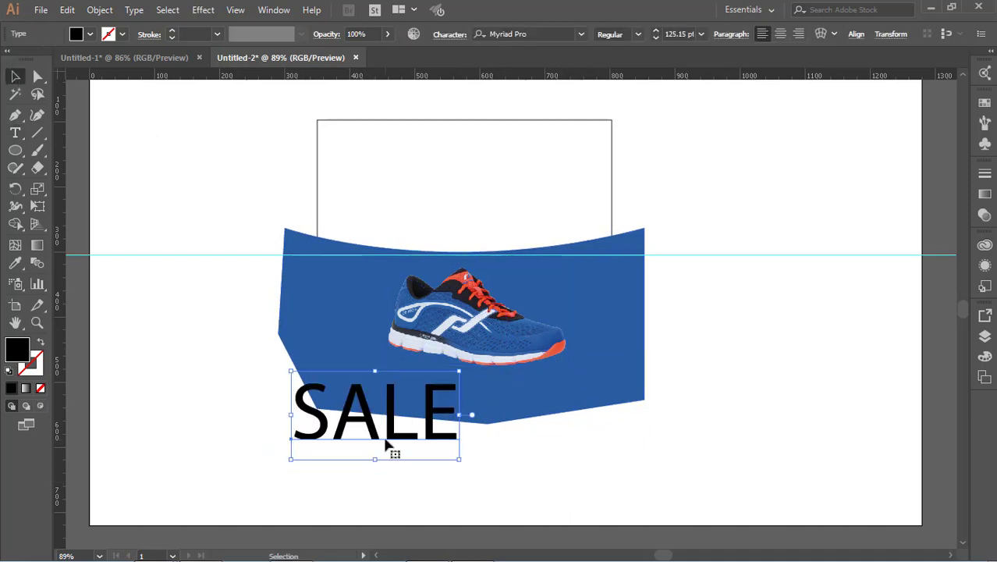
{"action": "left_click_drag", "start_coordinate": [386, 445], "coordinate": [227, 500]}
Step: Set the font of the SALE text to Oswald Regular
{"action": "left_click", "coordinate": [16, 136]}
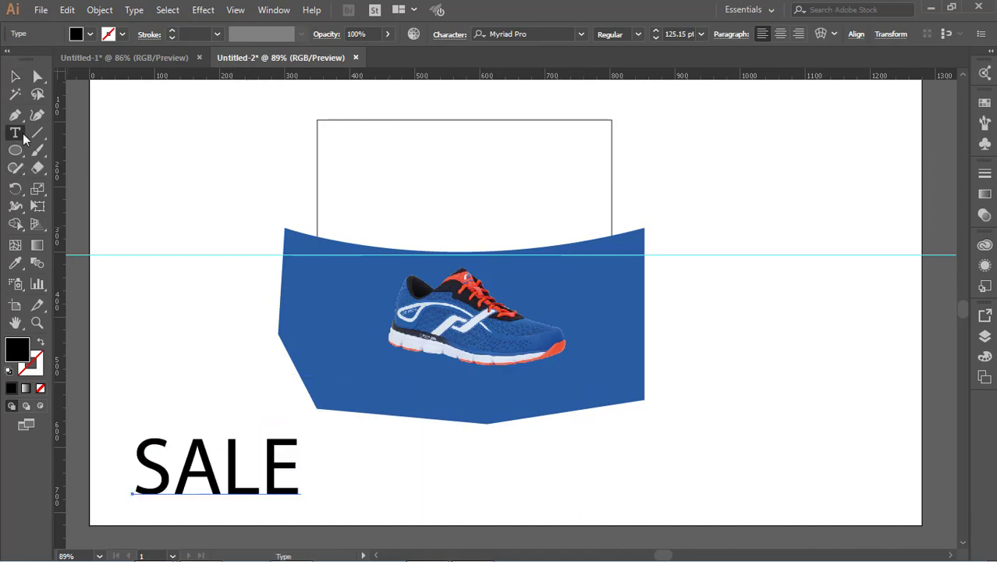
{"action": "left_click", "coordinate": [535, 35]}
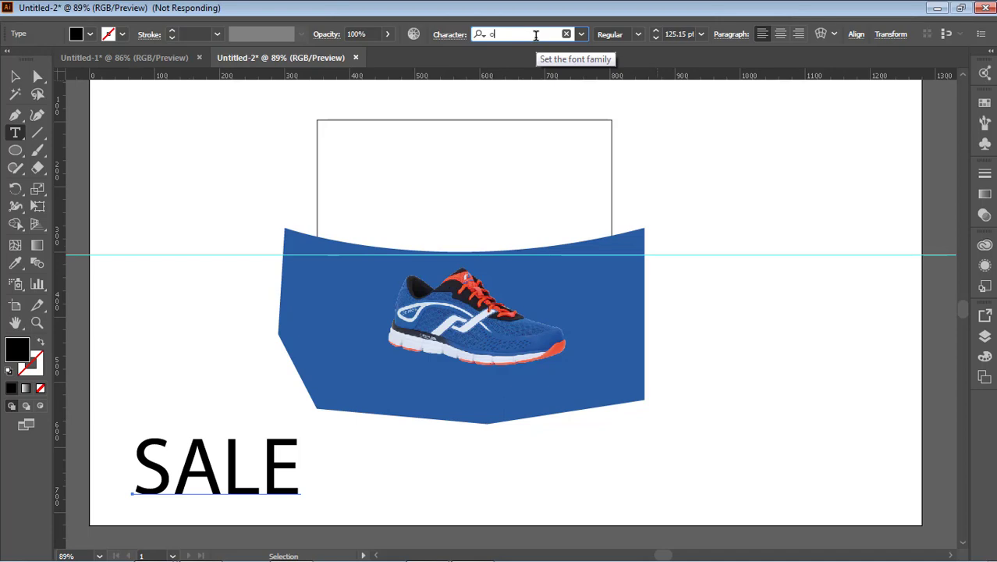
{"action": "type", "text": "os"}
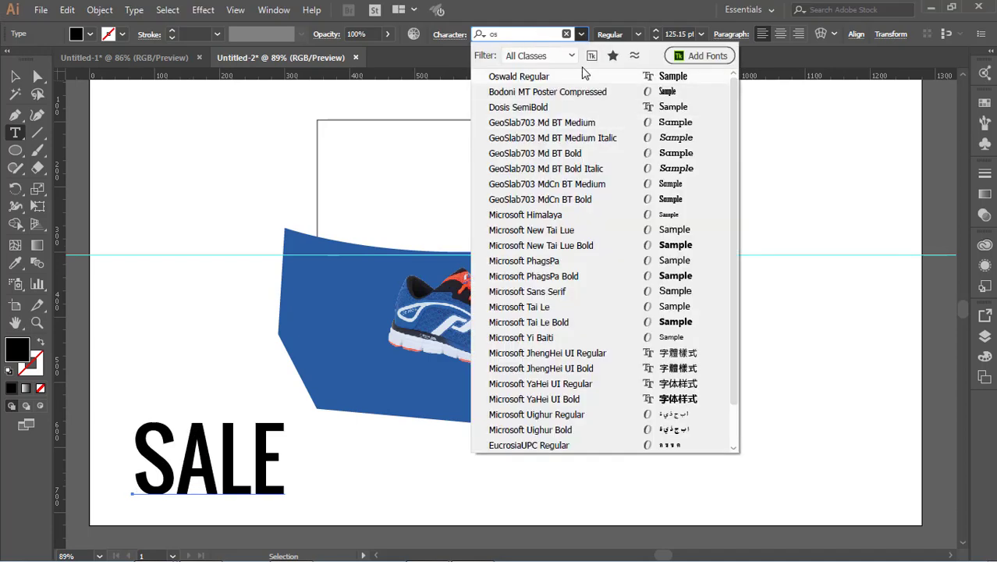
{"action": "left_click", "coordinate": [582, 73]}
{"action": "left_click", "coordinate": [13, 77]}
{"action": "left_click", "coordinate": [117, 265]}
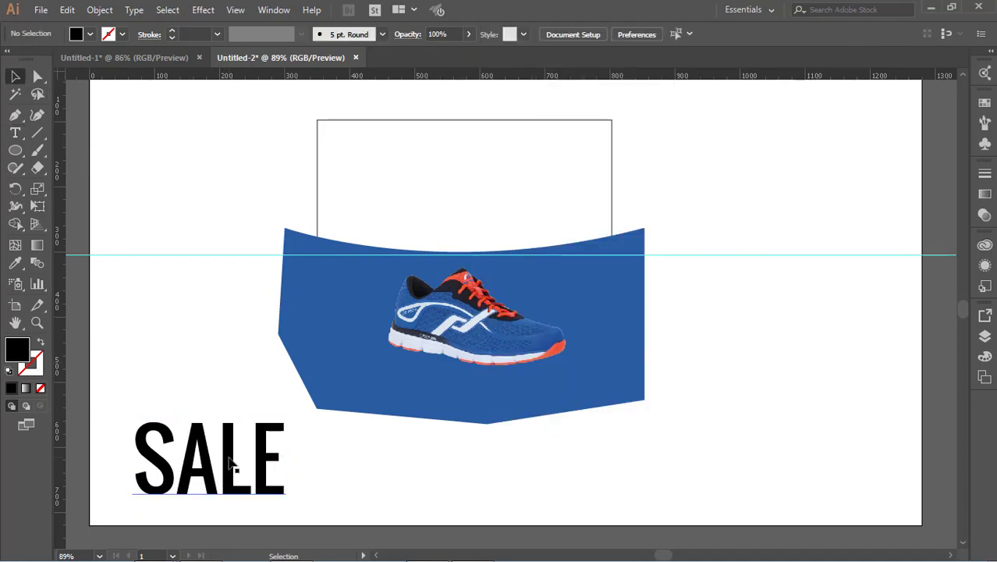
Step: Try the SALE text inside the outlined rectangle, then scale it down slightly and place it below and left of the blue shape
{"action": "left_click_drag", "start_coordinate": [219, 476], "coordinate": [431, 184]}
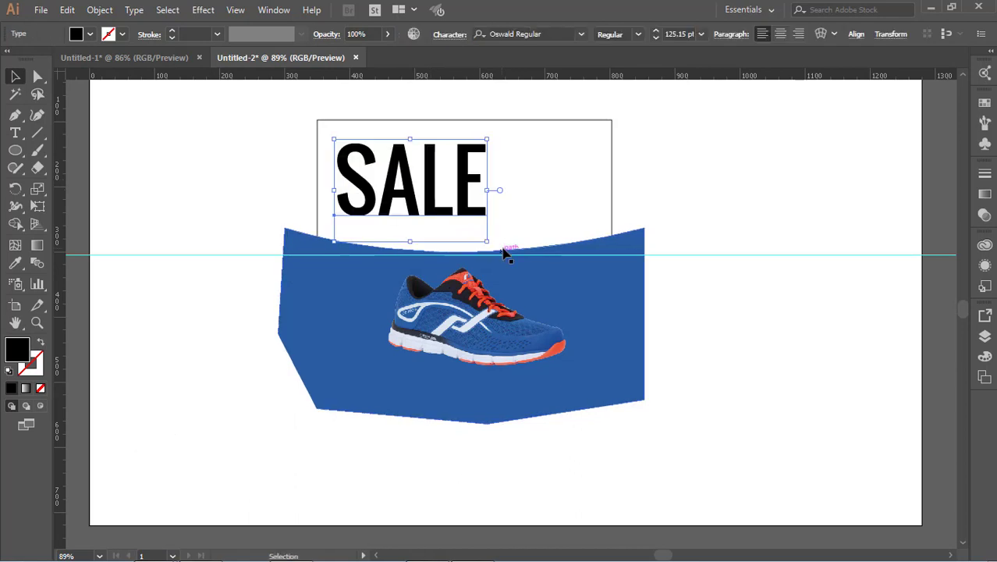
{"action": "left_click_drag", "start_coordinate": [487, 239], "coordinate": [276, 457]}
{"action": "left_click", "coordinate": [742, 189]}
{"action": "left_click", "coordinate": [414, 515]}
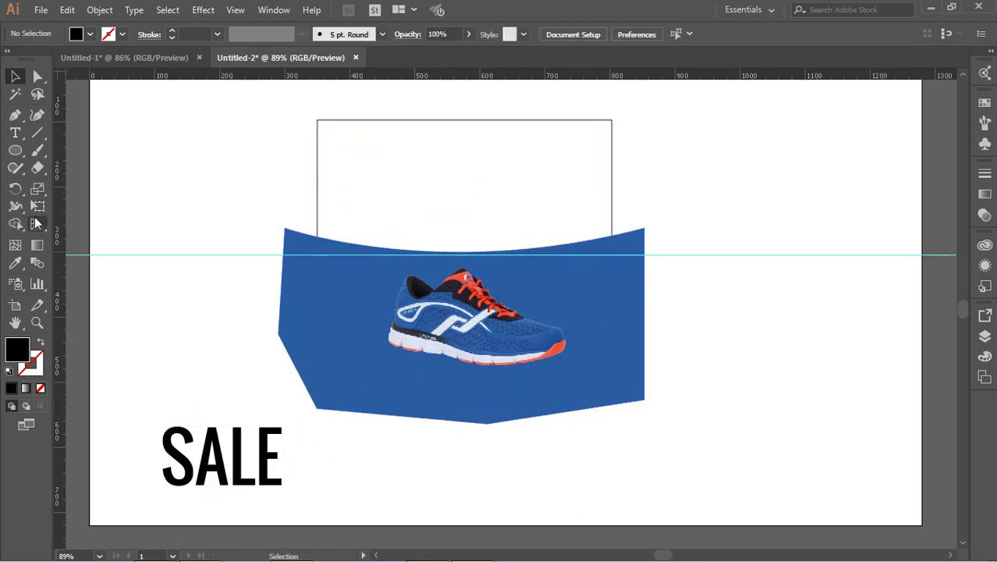
Step: Add the text 15, enlarge it to about 95 pt to match SALE's height, and place it directly after SALE
{"action": "left_click", "coordinate": [15, 133]}
{"action": "left_click", "coordinate": [334, 462]}
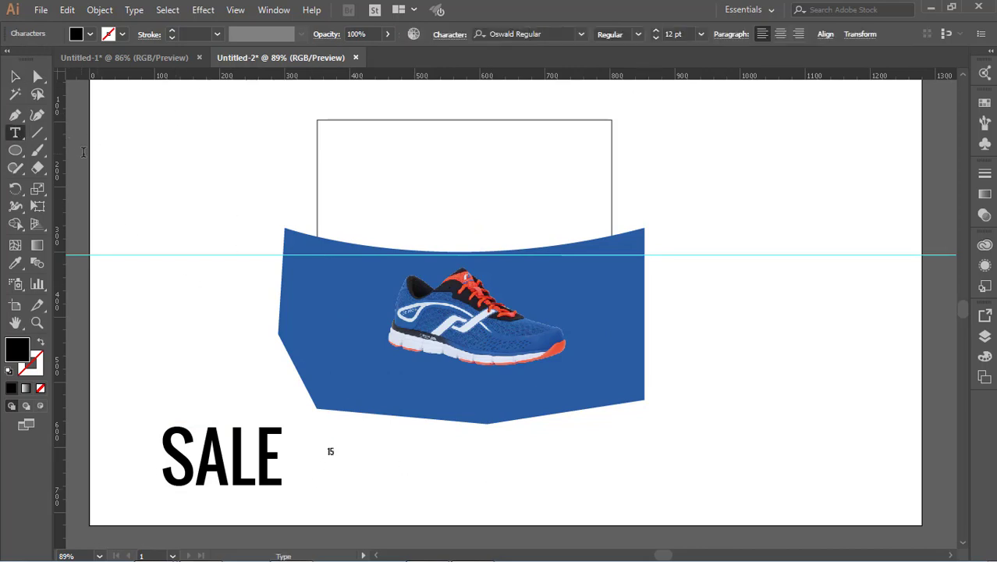
{"action": "left_click", "coordinate": [15, 77]}
{"action": "left_click", "coordinate": [397, 467]}
{"action": "left_click", "coordinate": [328, 452]}
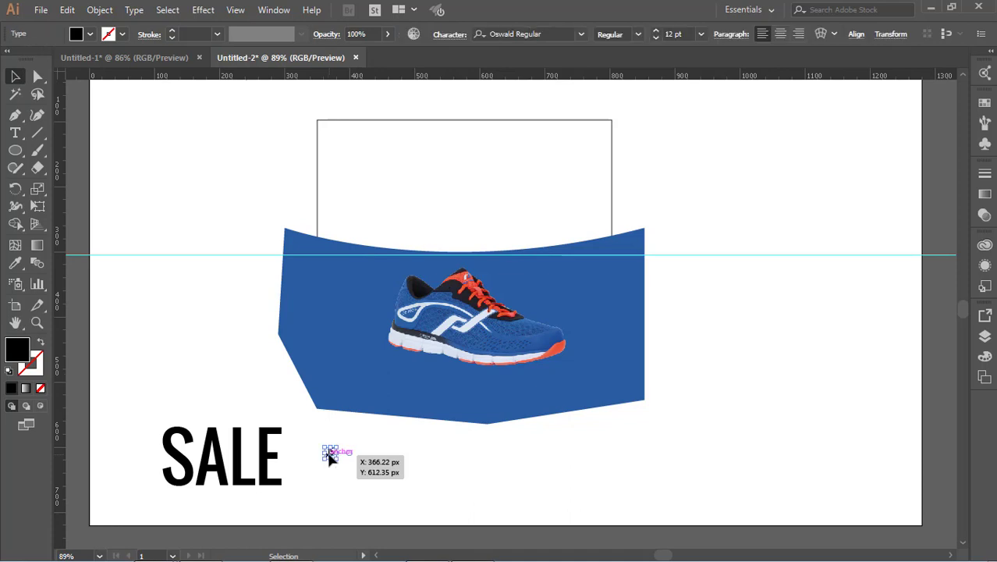
{"action": "left_click_drag", "start_coordinate": [335, 460], "coordinate": [328, 483]}
{"action": "left_click", "coordinate": [695, 479]}
{"action": "mouse_move", "coordinate": [337, 433]}
{"action": "left_mouse_down"}
{"action": "mouse_move", "coordinate": [345, 421]}
{"action": "mouse_move", "coordinate": [340, 427]}
{"action": "left_mouse_up"}
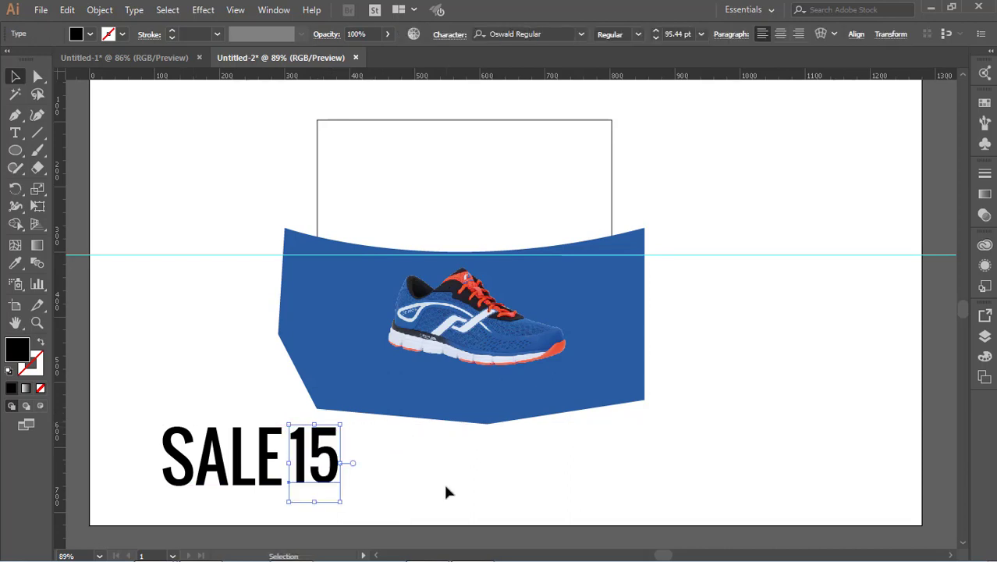
{"action": "left_click", "coordinate": [445, 490]}
{"action": "left_click", "coordinate": [340, 482]}
{"action": "left_click", "coordinate": [408, 471]}
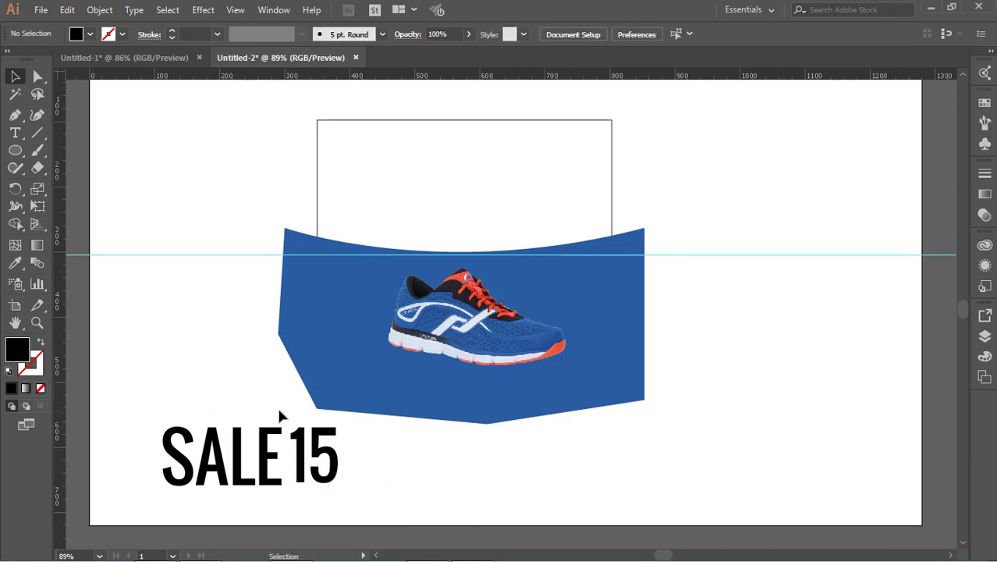
Step: Recolour the number 15 with the blue sampled from the curved shape and inspect that colour's code
{"action": "left_click", "coordinate": [336, 460]}
{"action": "left_click", "coordinate": [15, 264]}
{"action": "left_click", "coordinate": [358, 297]}
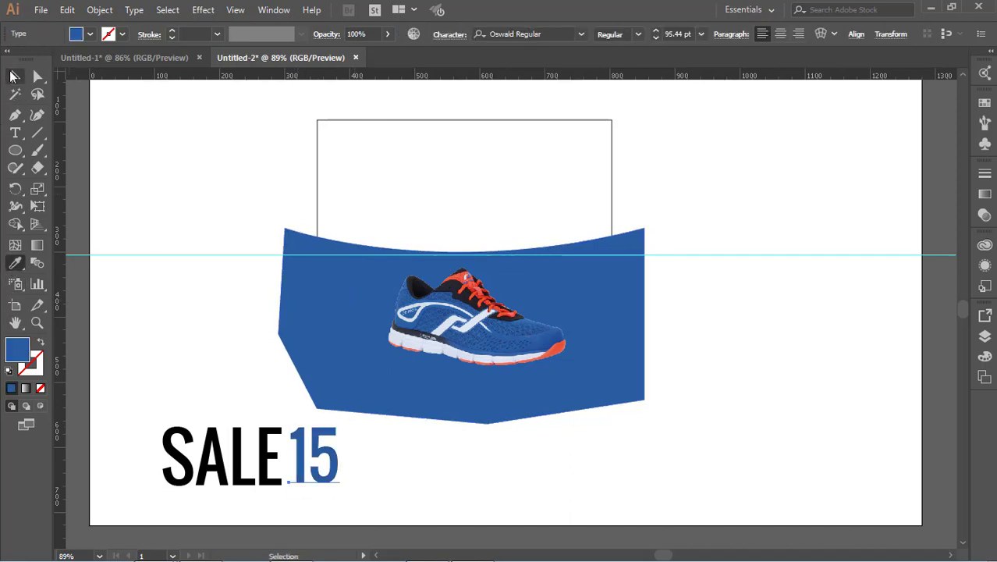
{"action": "left_click", "coordinate": [15, 76]}
{"action": "left_click", "coordinate": [366, 446]}
{"action": "double_click", "coordinate": [15, 351]}
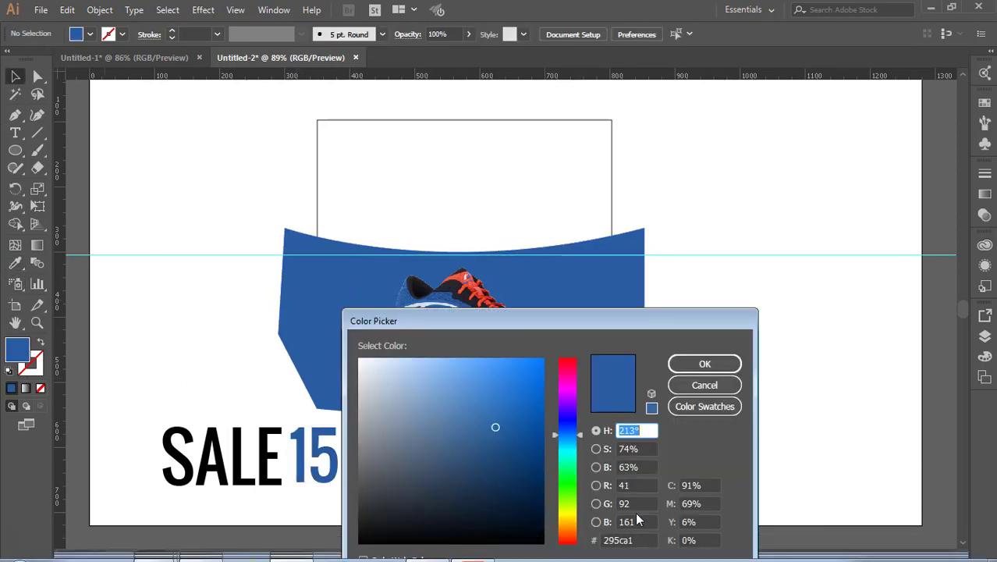
{"action": "left_click", "coordinate": [623, 540]}
{"action": "left_click", "coordinate": [703, 363]}
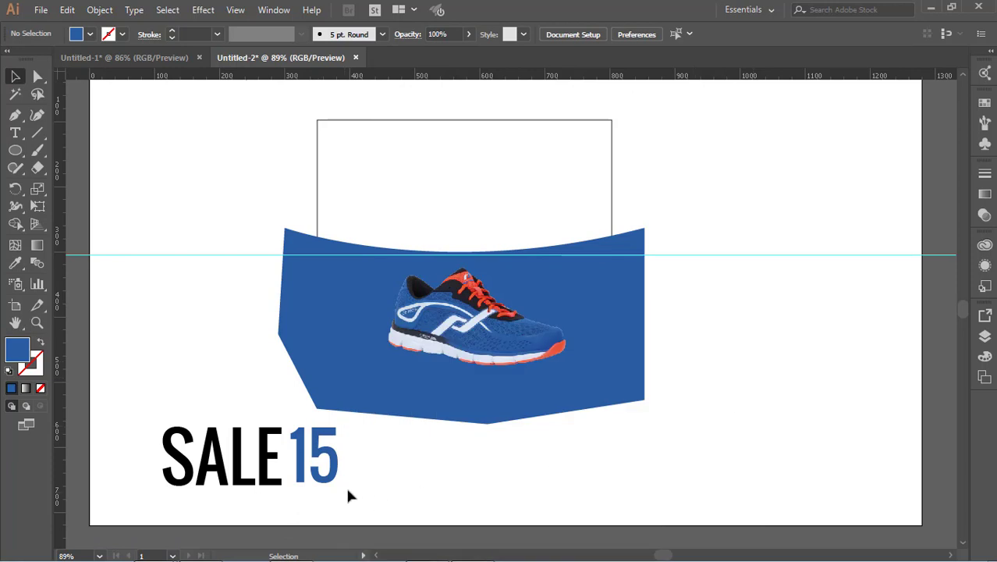
{"action": "left_click", "coordinate": [332, 484]}
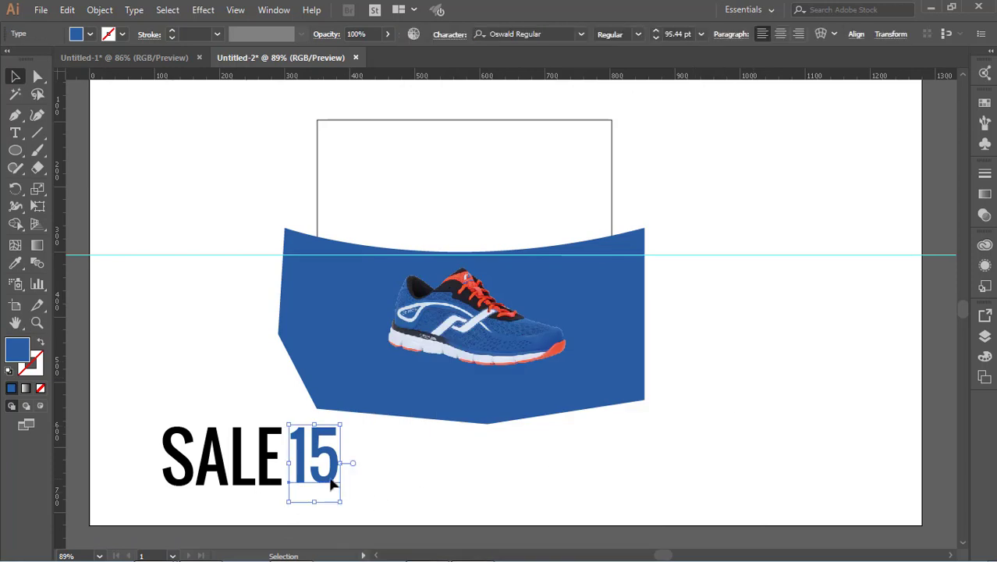
{"action": "left_click", "coordinate": [390, 466]}
Step: Add the text UPTO in the empty area below the blue shape
{"action": "left_click", "coordinate": [14, 133]}
{"action": "left_click", "coordinate": [532, 458]}
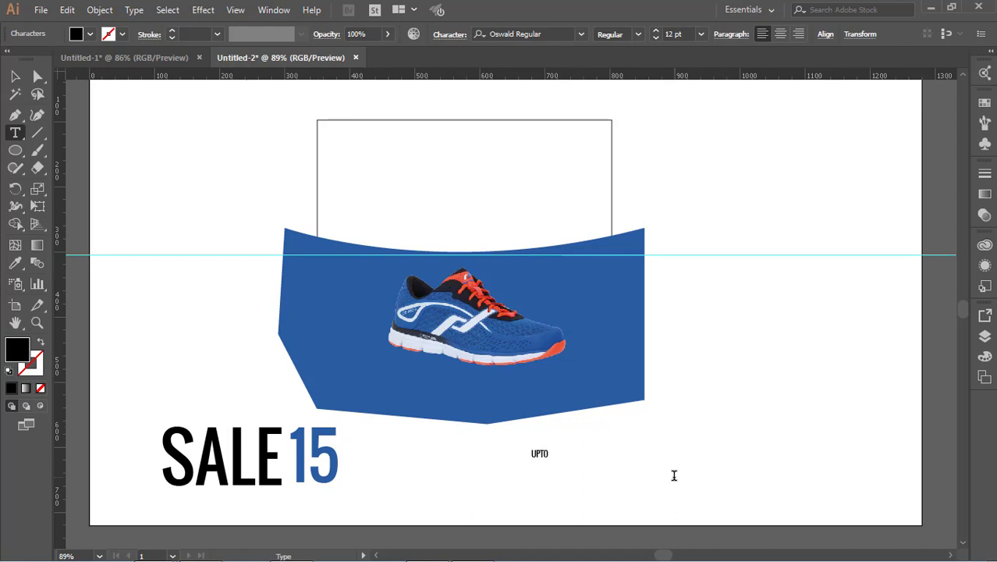
{"action": "left_click", "coordinate": [15, 76]}
{"action": "left_click", "coordinate": [121, 144]}
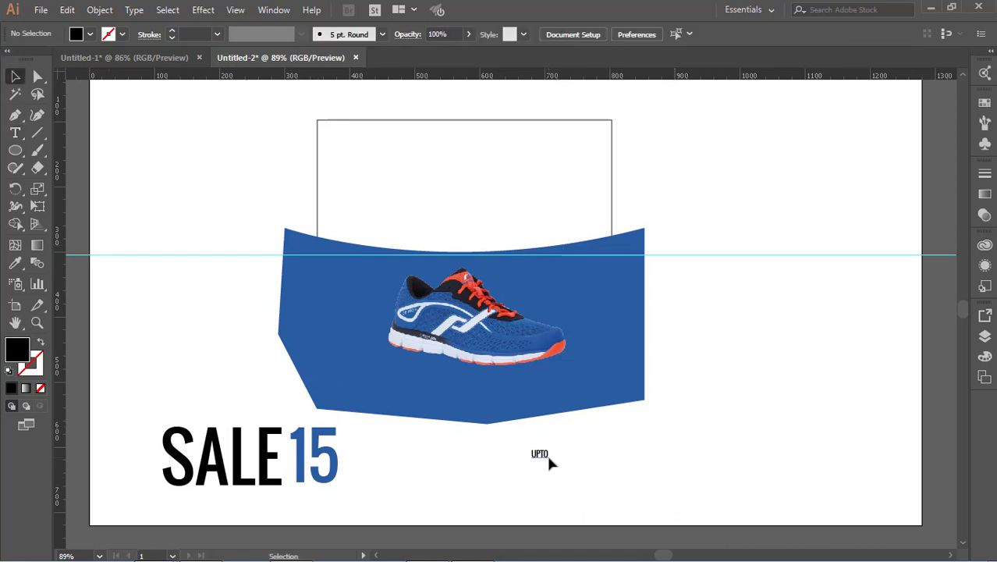
Step: Lay a white band across the middle of the 15 and place UPTO over it, enlarged to about 46 px wide
{"action": "left_click_drag", "start_coordinate": [19, 154], "coordinate": [63, 154]}
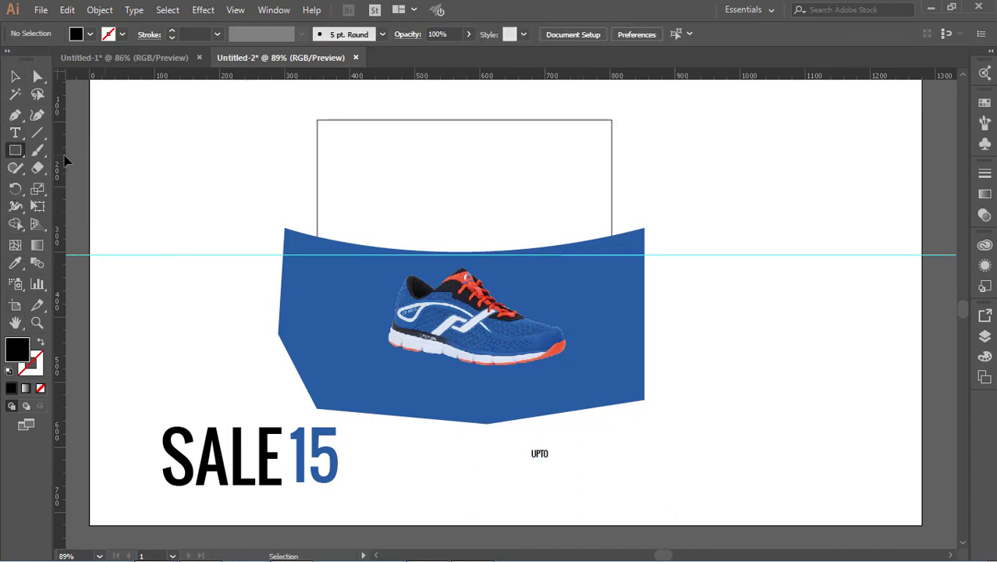
{"action": "left_click_drag", "start_coordinate": [297, 451], "coordinate": [329, 461]}
{"action": "left_click_drag", "start_coordinate": [329, 466], "coordinate": [334, 468]}
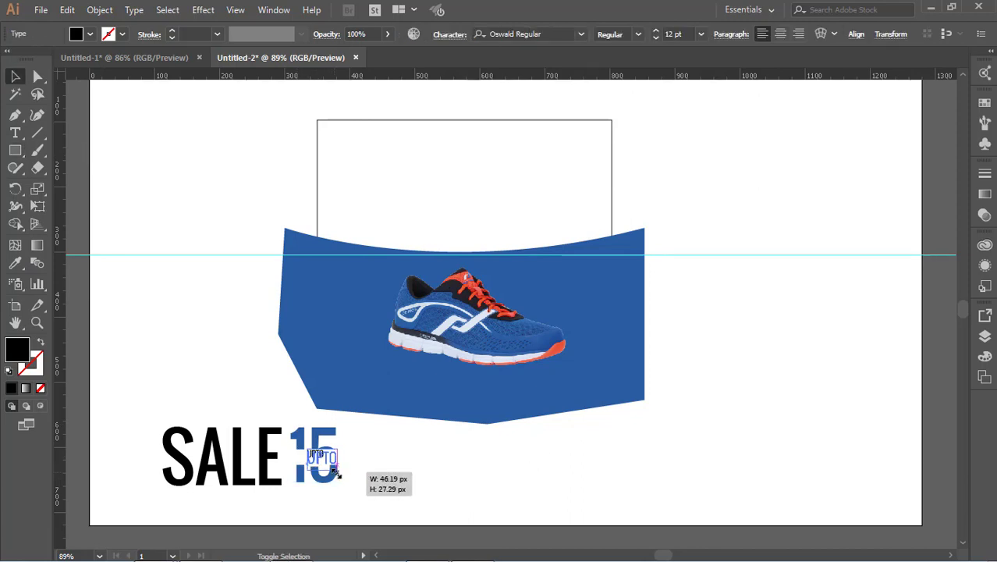
{"action": "left_click", "coordinate": [401, 466]}
{"action": "left_click", "coordinate": [321, 457]}
{"action": "left_click", "coordinate": [398, 500]}
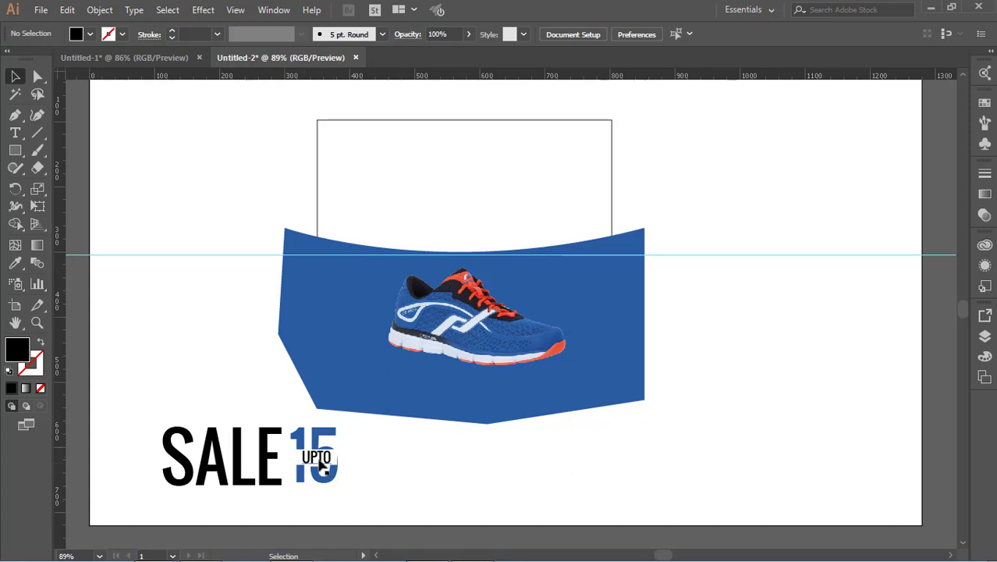
Step: Add a % sign, enlarge it to about 61 pt, and place it at the upper right of the 15
{"action": "key", "text": "t"}
{"action": "left_click", "coordinate": [520, 461]}
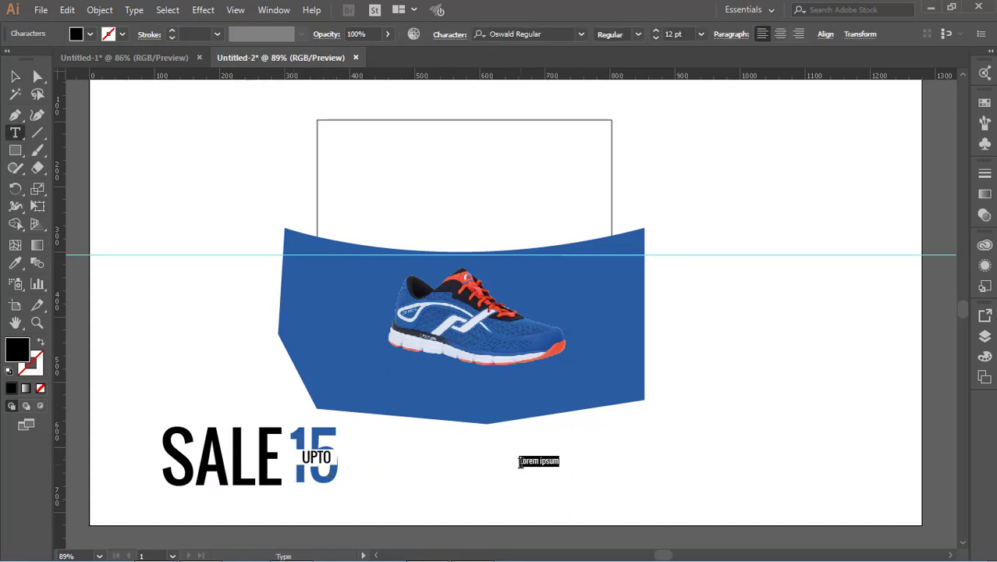
{"action": "left_click", "coordinate": [15, 78]}
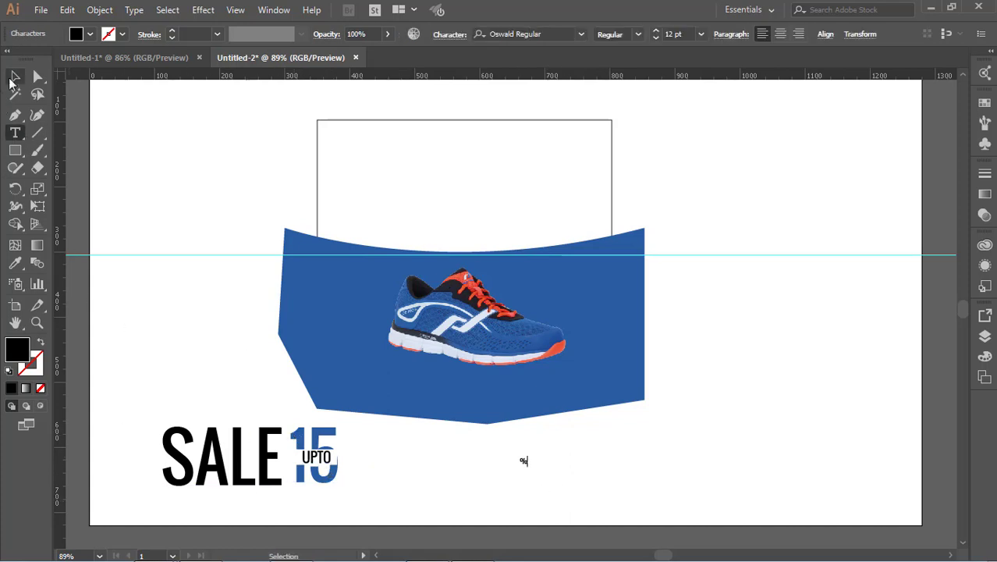
{"action": "left_click", "coordinate": [524, 522]}
{"action": "left_click", "coordinate": [524, 461]}
{"action": "left_click_drag", "start_coordinate": [525, 465], "coordinate": [729, 391]}
{"action": "left_click_drag", "start_coordinate": [575, 434], "coordinate": [365, 445]}
{"action": "left_click", "coordinate": [421, 472]}
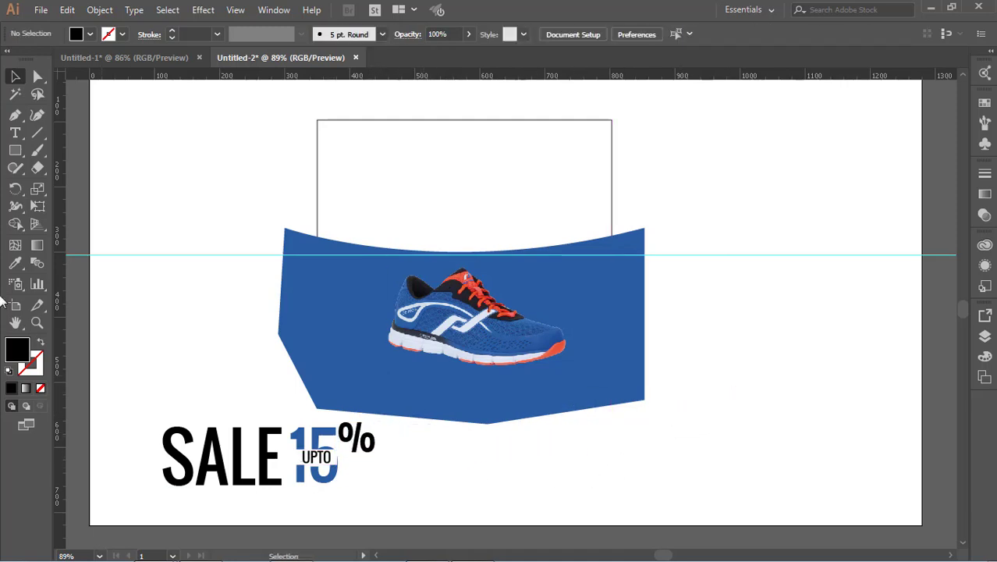
Step: Add the text OFF in the empty area below the blue shape
{"action": "left_click", "coordinate": [16, 134]}
{"action": "left_click", "coordinate": [506, 467]}
{"action": "type", "text": "O"}
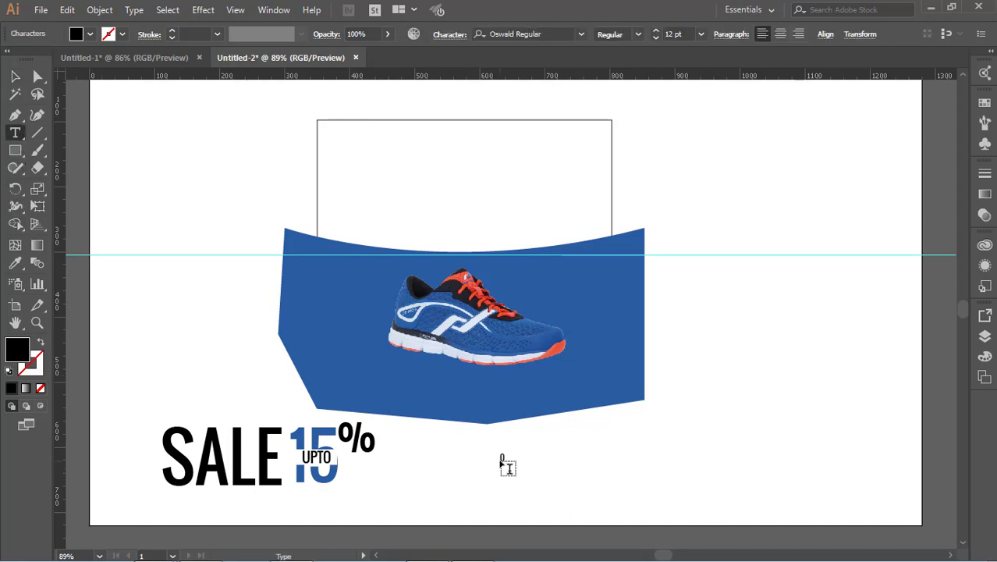
{"action": "type", "text": "FF"}
{"action": "left_click", "coordinate": [16, 78]}
{"action": "left_click", "coordinate": [474, 461]}
Step: Rotate the OFF text 90° clockwise, enlarge it to about 39 pt, and place it beneath the % sign beside the 15
{"action": "left_click", "coordinate": [505, 459]}
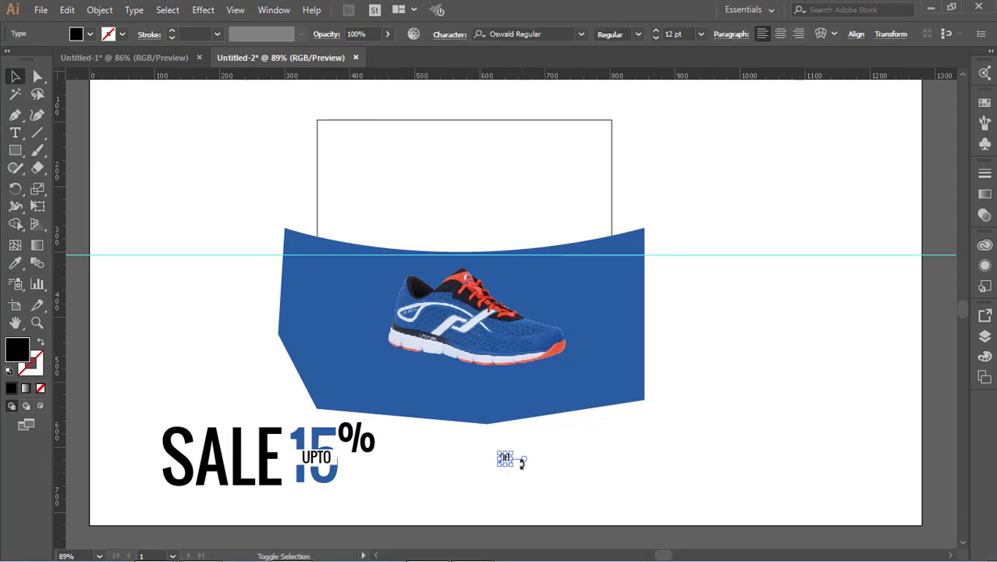
{"action": "left_click_drag", "start_coordinate": [521, 464], "coordinate": [359, 484]}
{"action": "left_click", "coordinate": [509, 472]}
{"action": "left_click", "coordinate": [506, 460]}
{"action": "left_click", "coordinate": [373, 494]}
{"action": "left_click", "coordinate": [356, 480]}
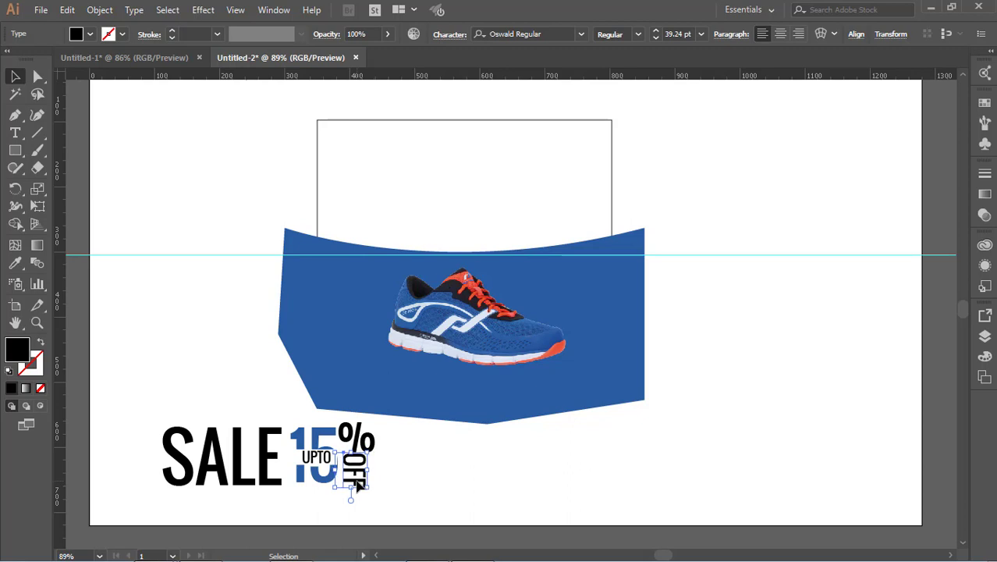
{"action": "left_click", "coordinate": [527, 471]}
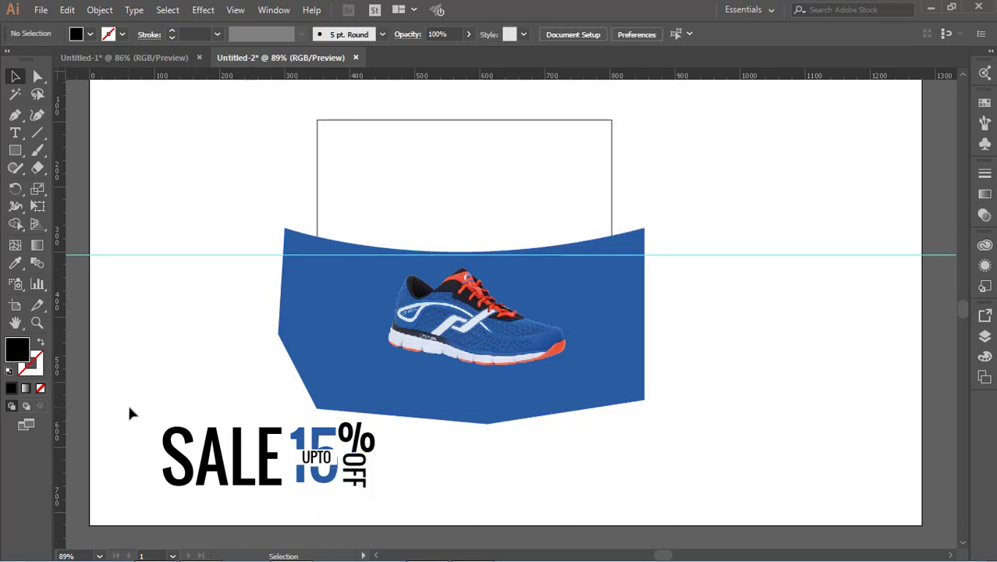
Step: Try other fonts on the % sign and apply Playbill
{"action": "left_click_drag", "start_coordinate": [324, 502], "coordinate": [310, 483]}
{"action": "left_click", "coordinate": [364, 439]}
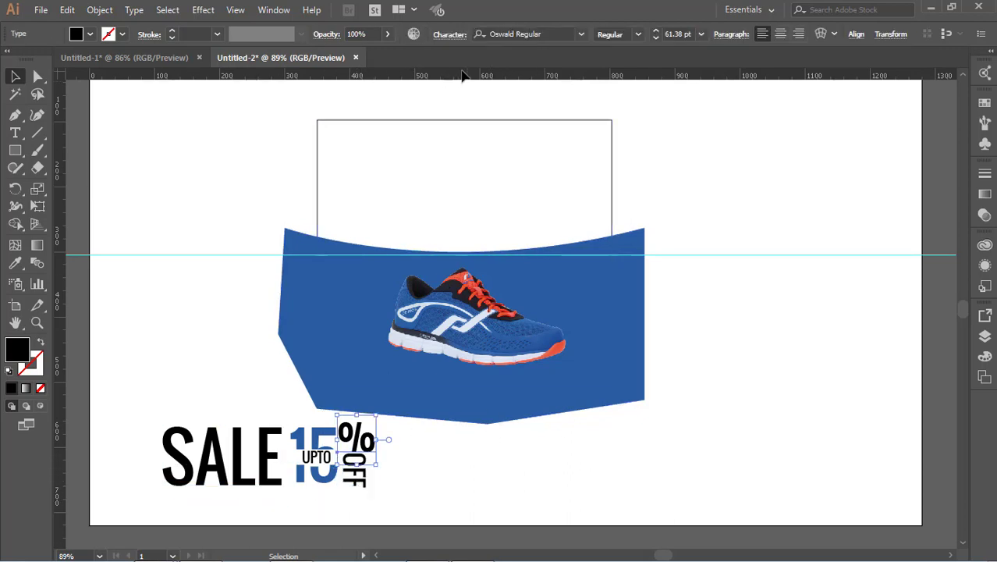
{"action": "left_click", "coordinate": [552, 35]}
{"action": "key", "text": "Down"}
{"action": "key", "text": "Down"}
{"action": "key", "text": "Down"}
{"action": "key", "text": "Down"}
{"action": "key", "text": "Down"}
{"action": "key", "text": "Down"}
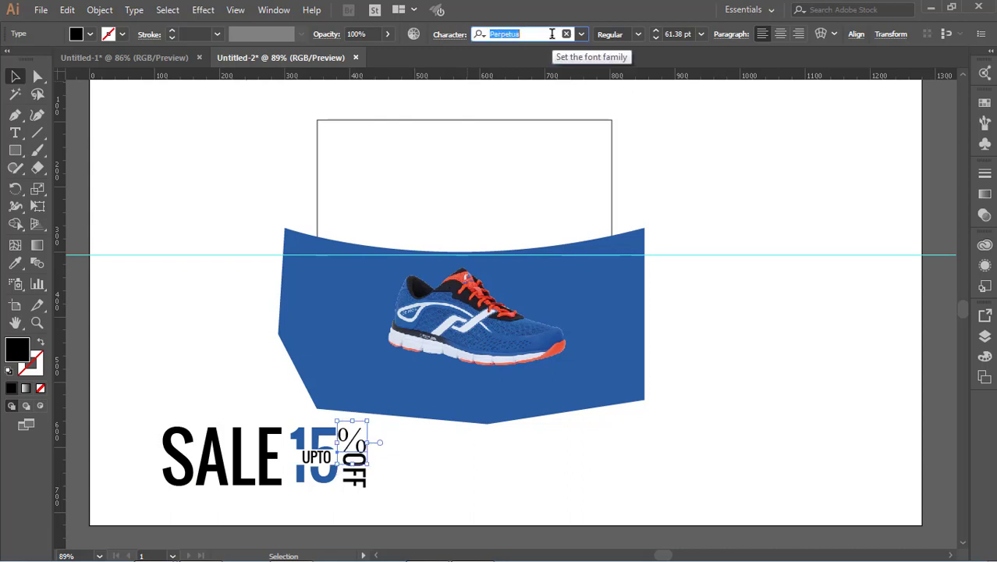
{"action": "key", "text": "Down"}
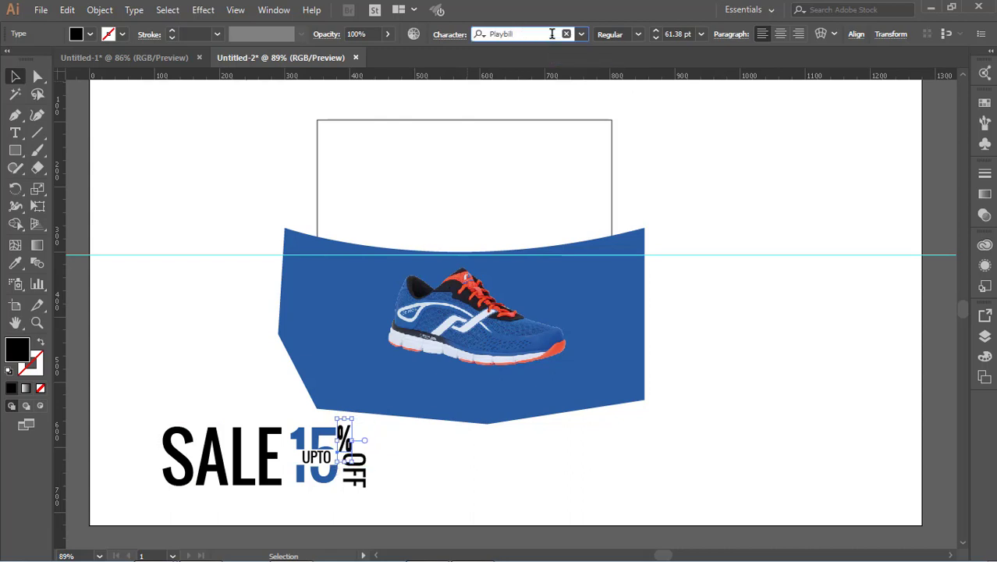
{"action": "key", "text": "Return"}
Step: Change the font of the % sign to Ravie and scale the sign down to about 50 pt
{"action": "left_click", "coordinate": [551, 33]}
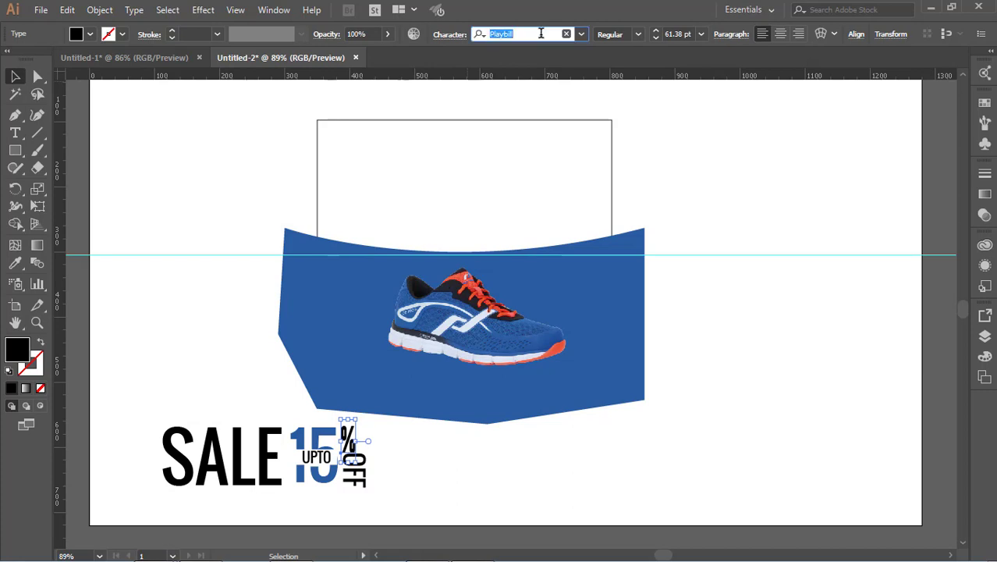
{"action": "key", "text": "Down"}
{"action": "key", "text": "Down"}
{"action": "key", "text": "Down"}
{"action": "key", "text": "Down"}
{"action": "key", "text": "Down"}
{"action": "key", "text": "Up"}
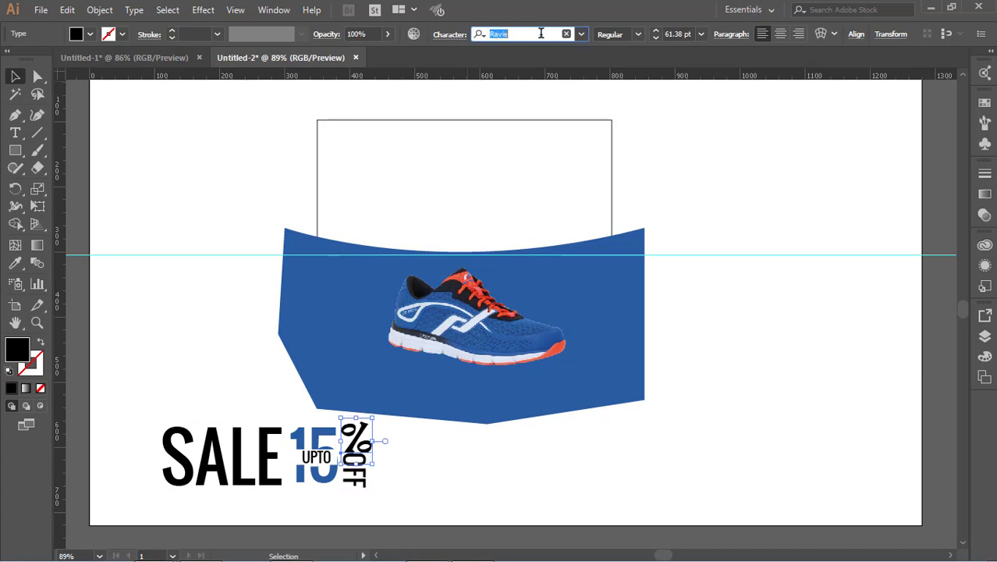
{"action": "left_click_drag", "start_coordinate": [372, 418], "coordinate": [368, 425]}
{"action": "left_click", "coordinate": [379, 434]}
{"action": "left_click", "coordinate": [354, 441]}
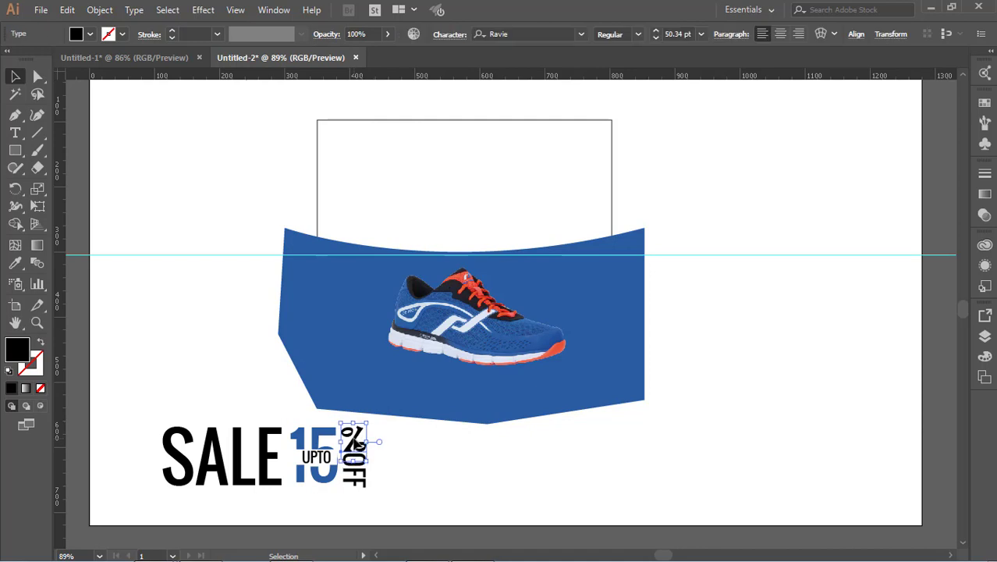
Step: Place horizontal guides along the baseline and top of the SALE lettering and scale the 15 to about 97 pt between them
{"action": "left_click", "coordinate": [459, 469]}
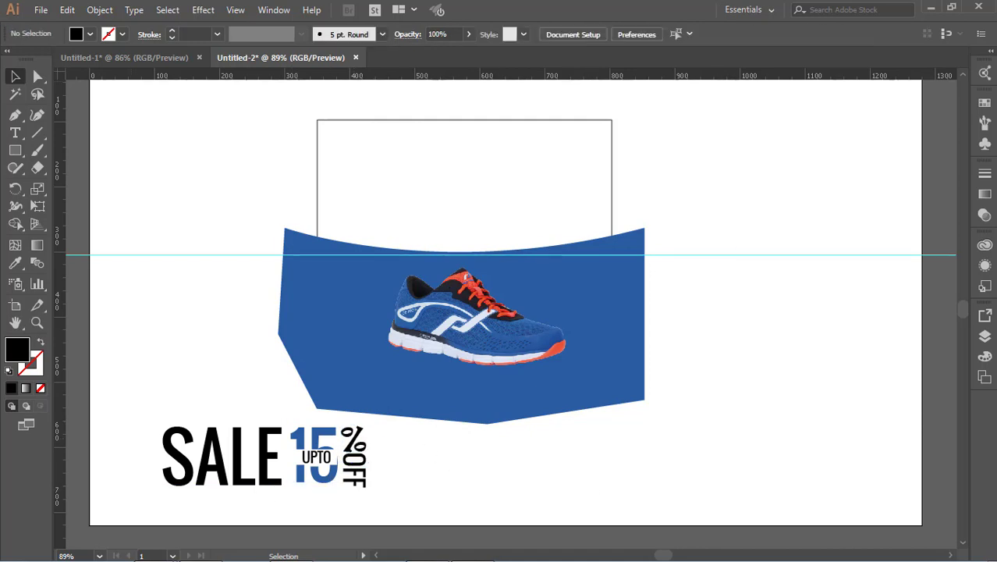
{"action": "left_click_drag", "start_coordinate": [294, 74], "coordinate": [333, 484]}
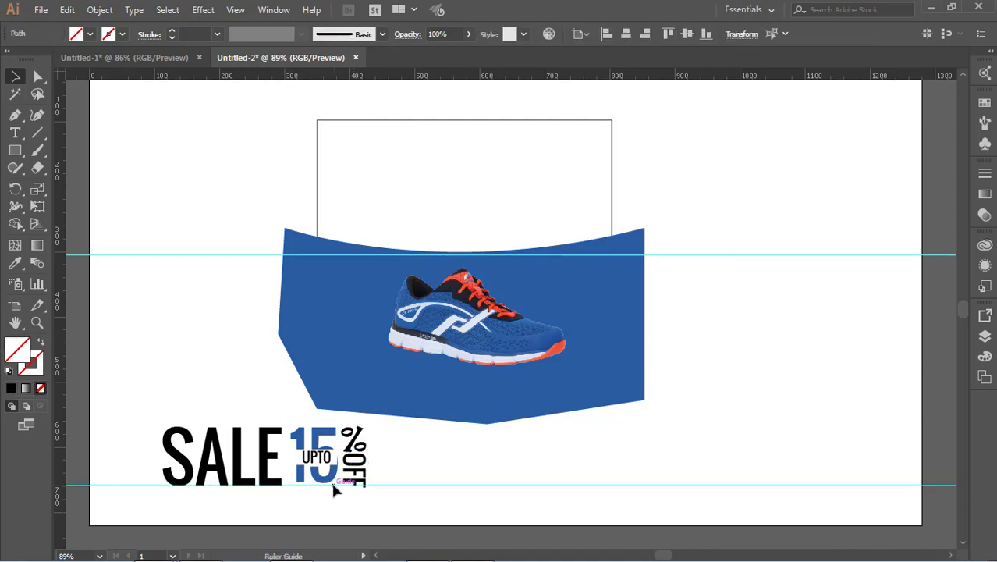
{"action": "left_click_drag", "start_coordinate": [239, 73], "coordinate": [286, 428]}
{"action": "left_click", "coordinate": [327, 475]}
{"action": "left_click_drag", "start_coordinate": [341, 503], "coordinate": [342, 508]}
{"action": "key", "text": "Down"}
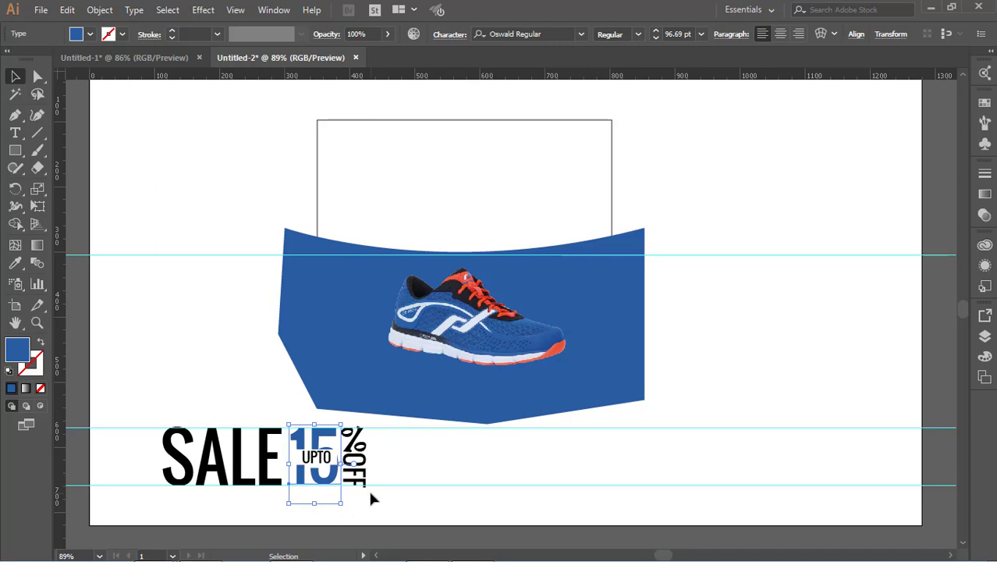
{"action": "left_click", "coordinate": [538, 468]}
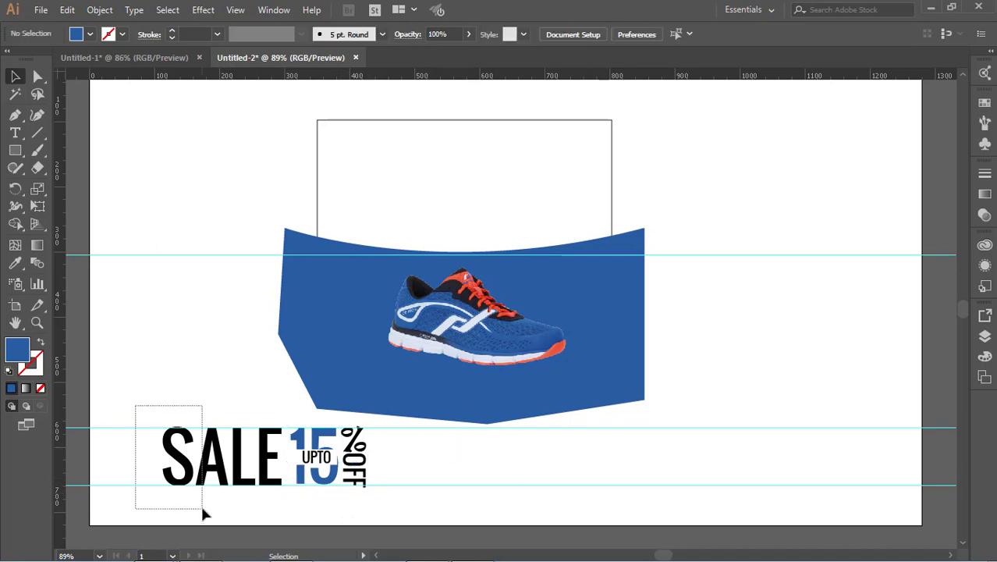
Step: Clear all guides from the document
{"action": "left_click_drag", "start_coordinate": [202, 508], "coordinate": [205, 509]}
{"action": "left_click", "coordinate": [473, 491]}
{"action": "left_click", "coordinate": [236, 10]}
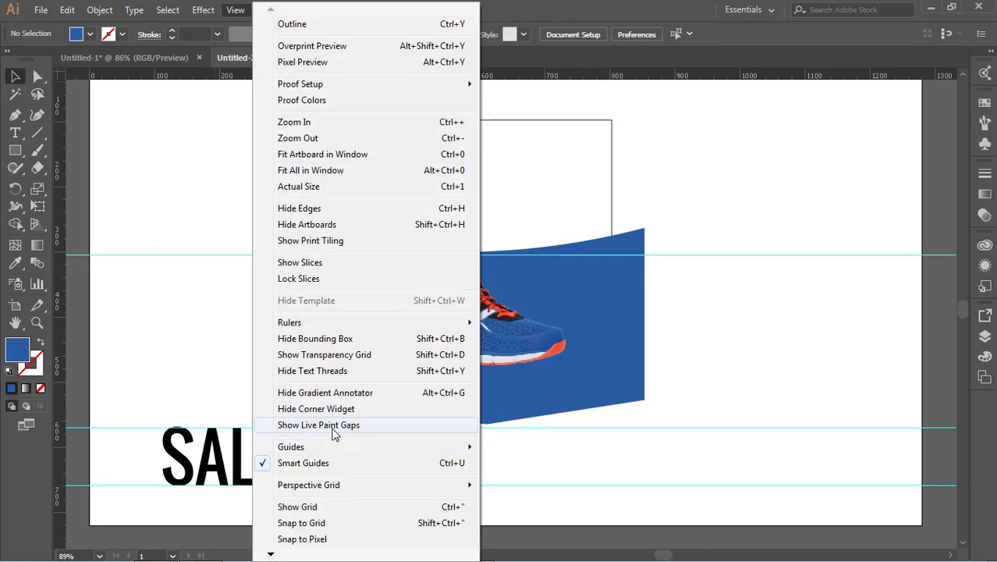
{"action": "mouse_move", "coordinate": [468, 328]}
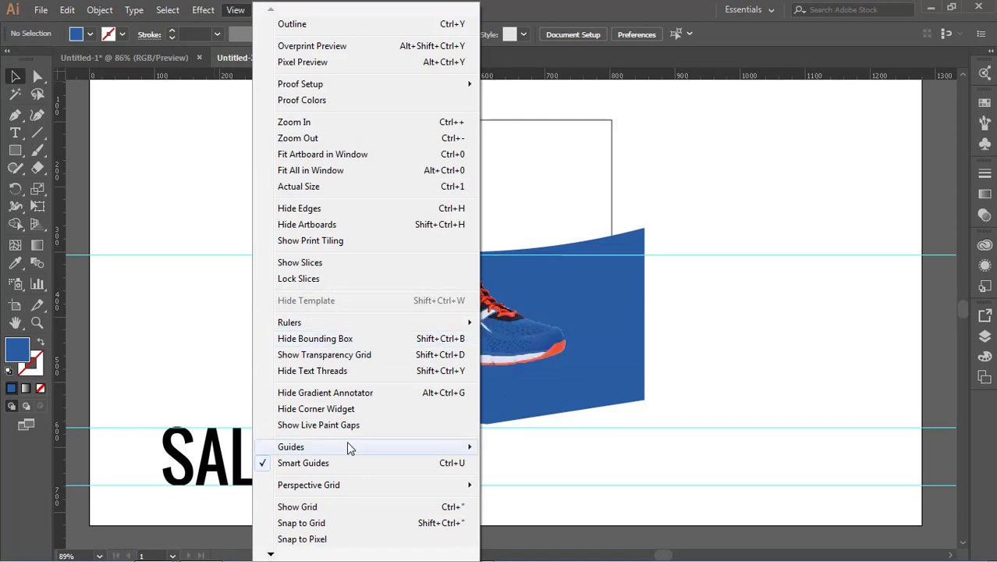
{"action": "mouse_move", "coordinate": [344, 448]}
{"action": "left_click", "coordinate": [531, 513]}
Step: Move the complete SALE UPTO 15% OFF lettering into the white upper part of the outlined rectangle
{"action": "left_click_drag", "start_coordinate": [382, 506], "coordinate": [383, 507]}
{"action": "left_click", "coordinate": [395, 429]}
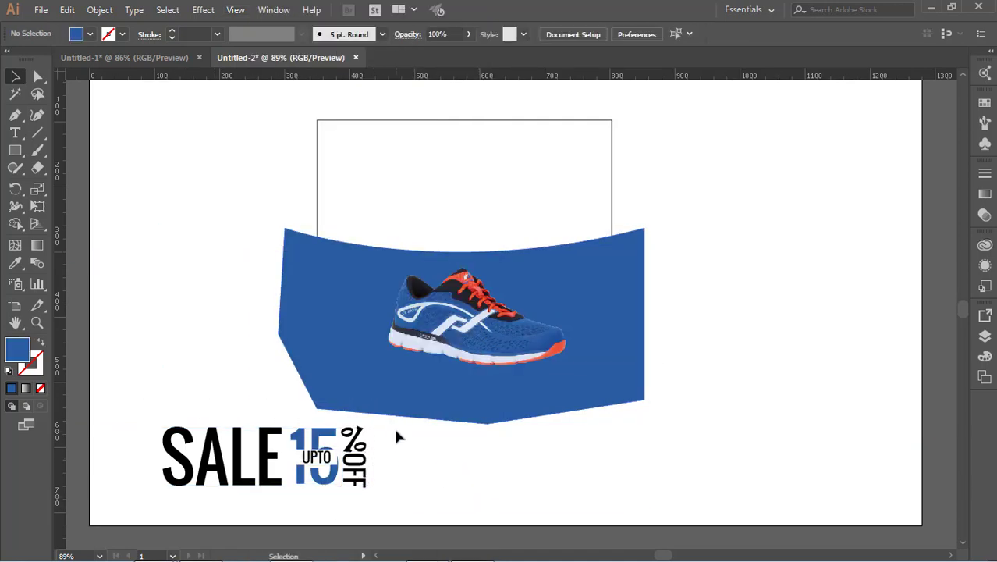
{"action": "left_click_drag", "start_coordinate": [231, 475], "coordinate": [428, 192]}
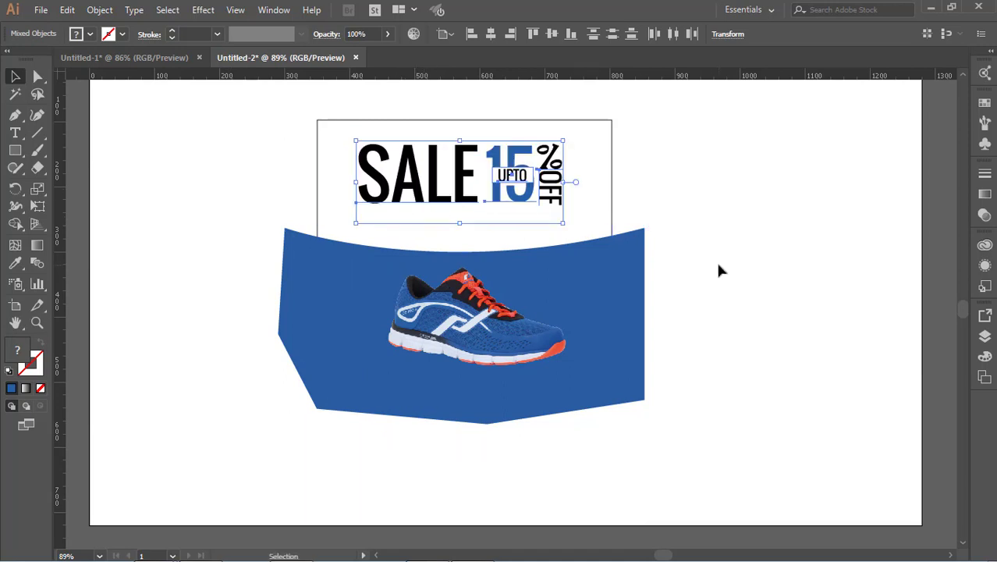
{"action": "left_click", "coordinate": [717, 269]}
Step: Widen the white strip behind UPTO slightly towards the % sign using Free Transform
{"action": "left_click", "coordinate": [529, 175]}
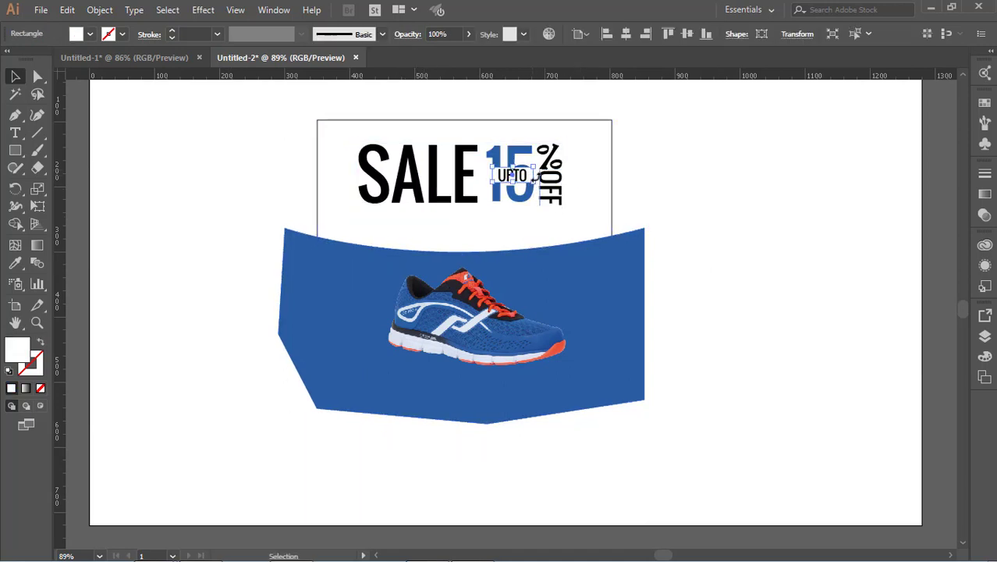
{"action": "left_click", "coordinate": [211, 128]}
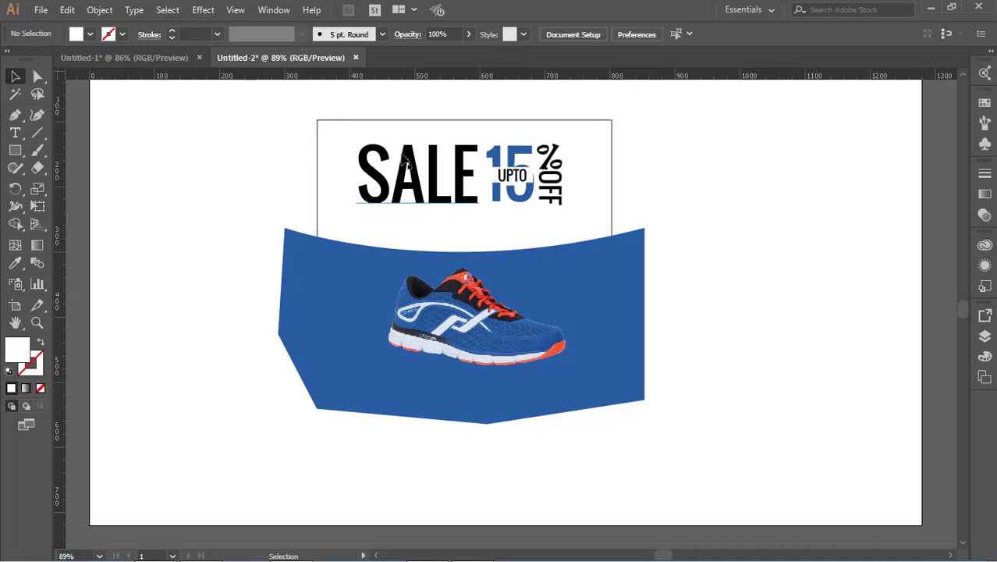
{"action": "left_click", "coordinate": [535, 180]}
{"action": "key", "text": "e"}
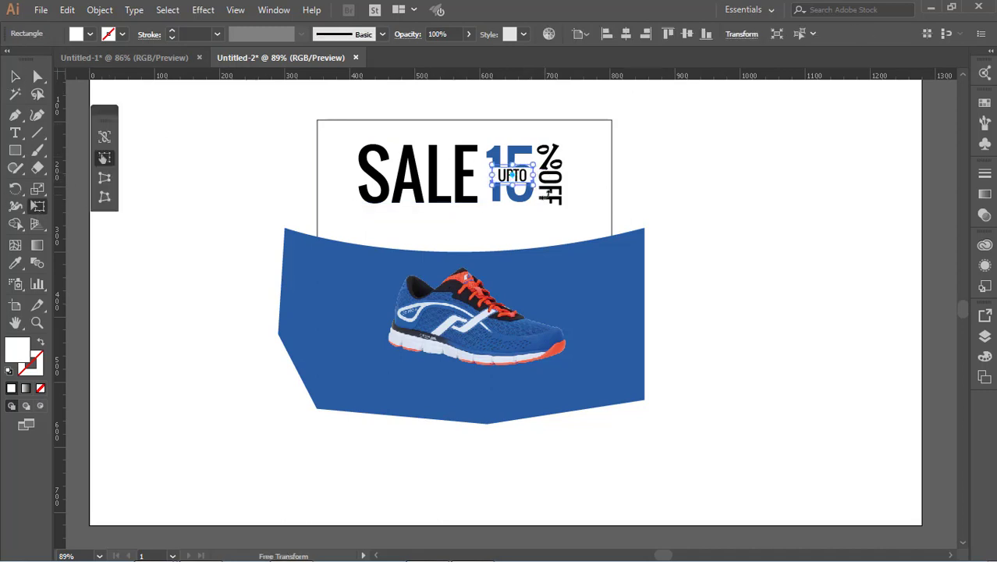
{"action": "left_click_drag", "start_coordinate": [536, 176], "coordinate": [537, 177]}
{"action": "left_click", "coordinate": [16, 76]}
{"action": "left_click", "coordinate": [256, 139]}
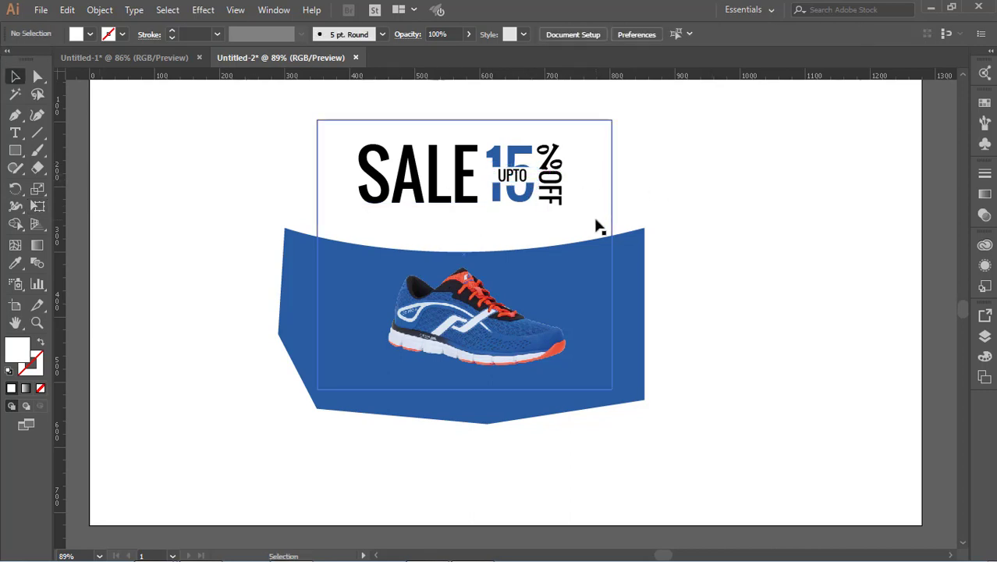
{"action": "left_click", "coordinate": [625, 289]}
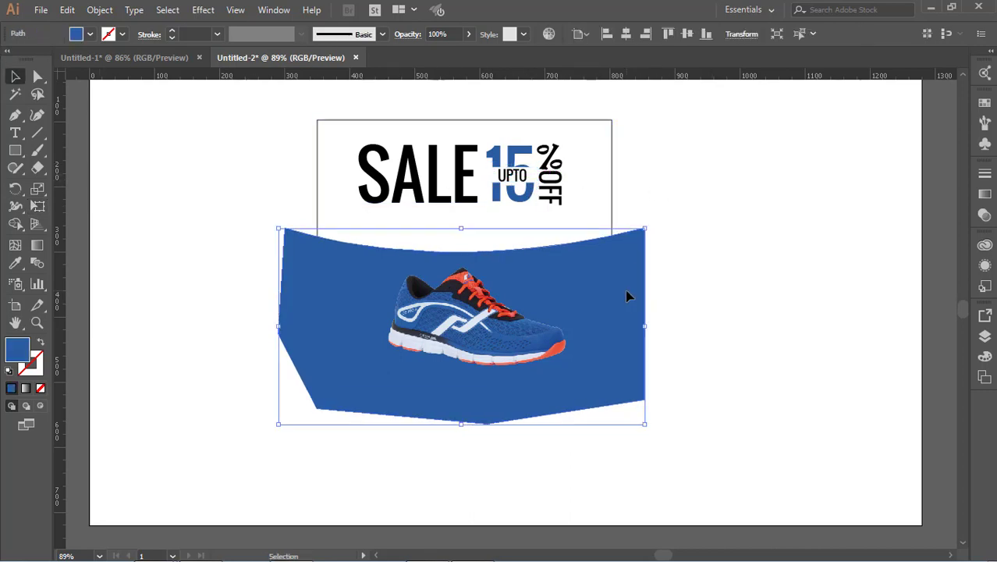
{"action": "left_click", "coordinate": [625, 35]}
{"action": "key", "text": "ctrl+z"}
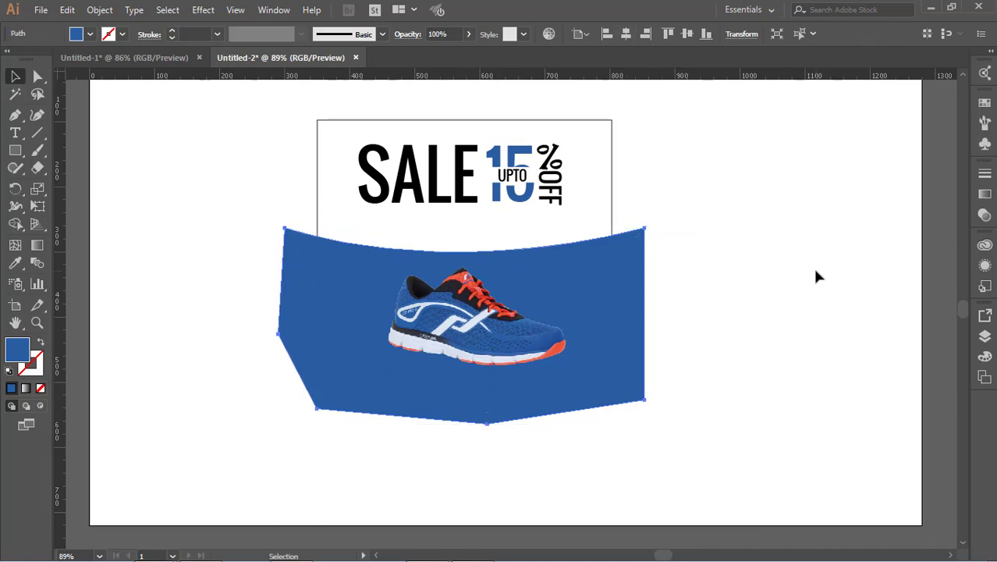
Step: Centre the outlined rectangle and the blue shape horizontally on the artboard
{"action": "left_click", "coordinate": [318, 123]}
{"action": "left_click", "coordinate": [345, 276], "text": "shift"}
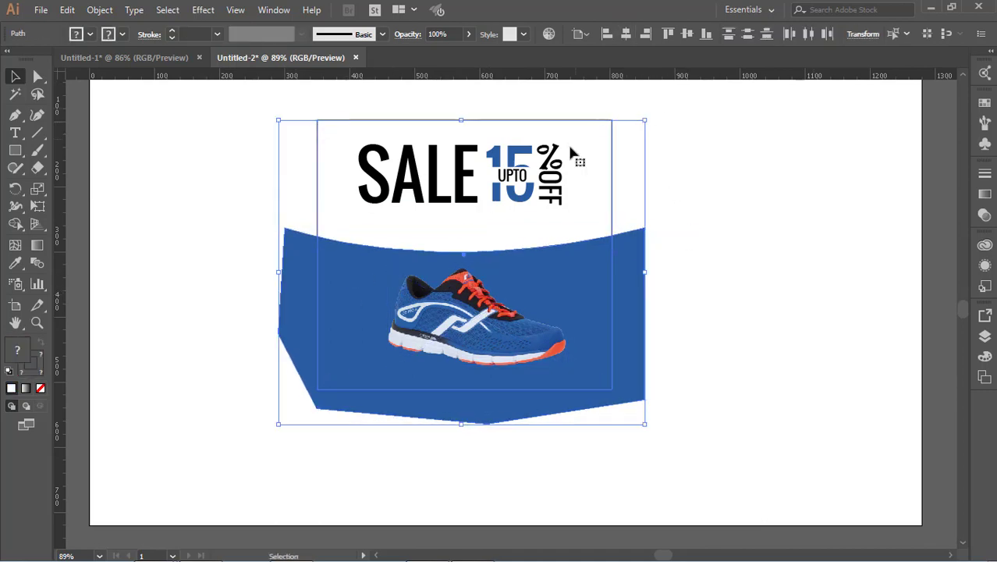
{"action": "left_click", "coordinate": [625, 34]}
{"action": "left_click", "coordinate": [788, 321]}
Step: Lock the outlined rectangle so that the lettering over it can be selected separately
{"action": "left_click", "coordinate": [383, 167]}
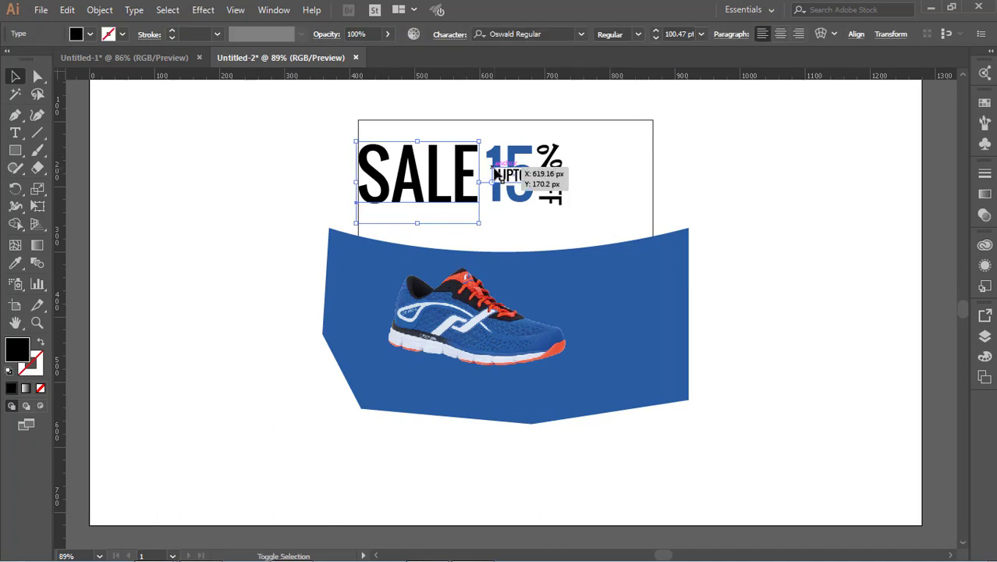
{"action": "left_click", "coordinate": [505, 173], "text": "shift"}
{"action": "left_click", "coordinate": [607, 173]}
{"action": "left_click", "coordinate": [570, 164]}
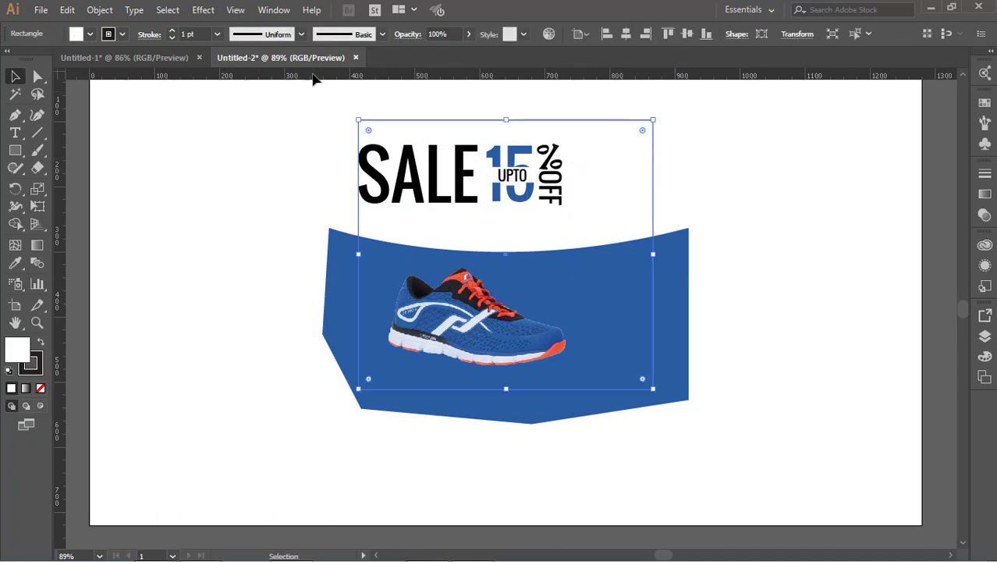
{"action": "left_click", "coordinate": [100, 10]}
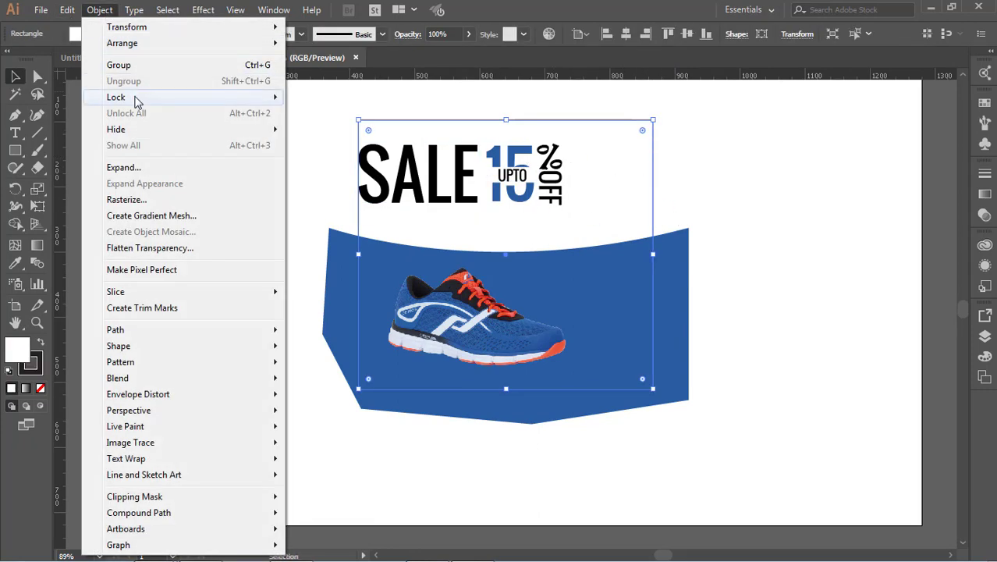
{"action": "mouse_move", "coordinate": [134, 100]}
{"action": "left_click", "coordinate": [335, 93]}
Step: Select the whole SALE UPTO 15% OFF lettering and nudge it sideways in large increments until it sits centred in the outlined rectangle
{"action": "left_click_drag", "start_coordinate": [355, 209], "coordinate": [349, 214]}
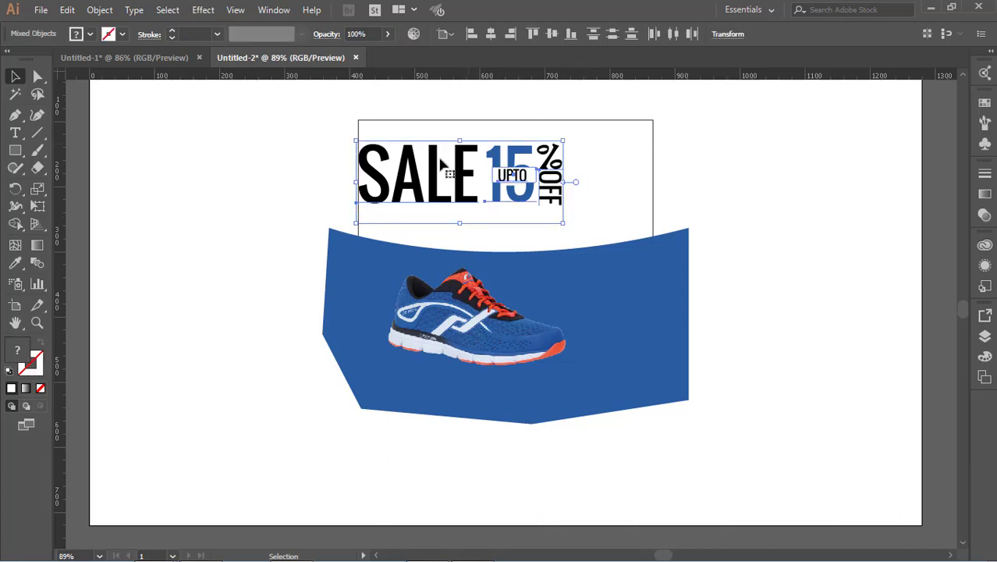
{"action": "left_click", "coordinate": [495, 34]}
{"action": "key", "text": "ctrl+z"}
{"action": "key", "text": "shift+Right"}
{"action": "key", "text": "shift+Right"}
{"action": "key", "text": "shift+Right"}
{"action": "key", "text": "shift+Right"}
{"action": "key", "text": "shift+Right"}
{"action": "key", "text": "shift+Right"}
{"action": "key", "text": "shift+Right"}
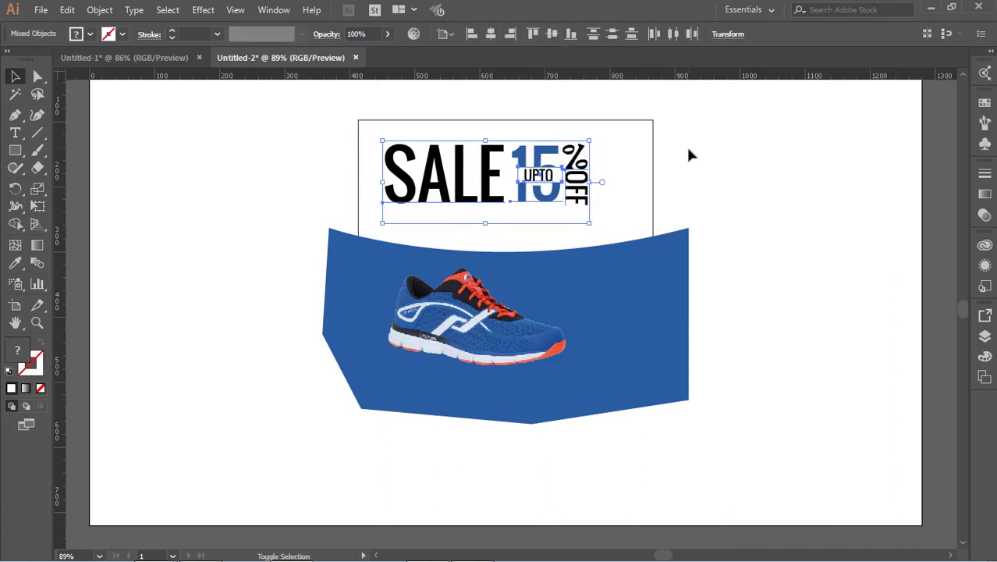
{"action": "key", "text": "shift+Right"}
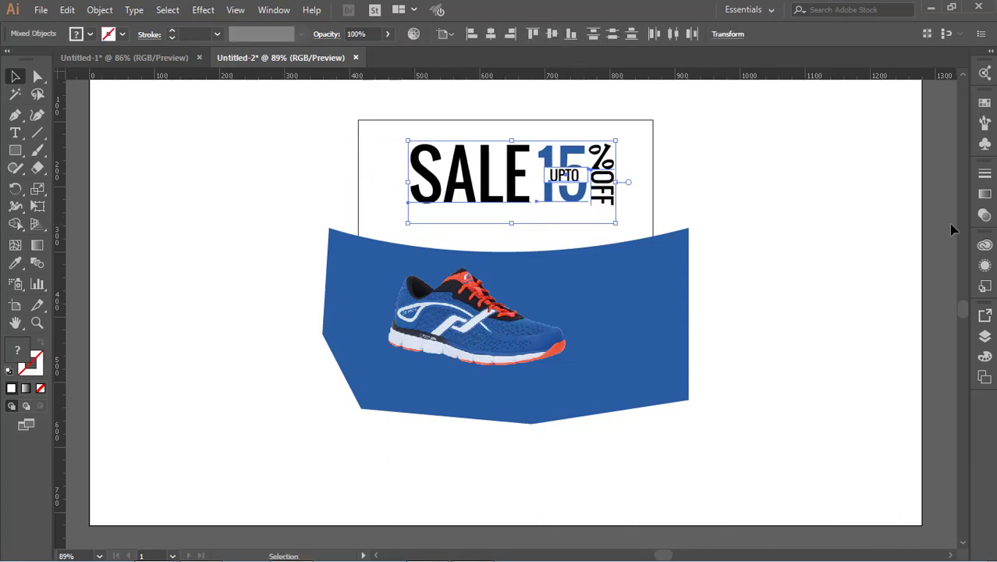
Step: Centre the shoe image horizontally on the artboard
{"action": "left_click", "coordinate": [482, 341]}
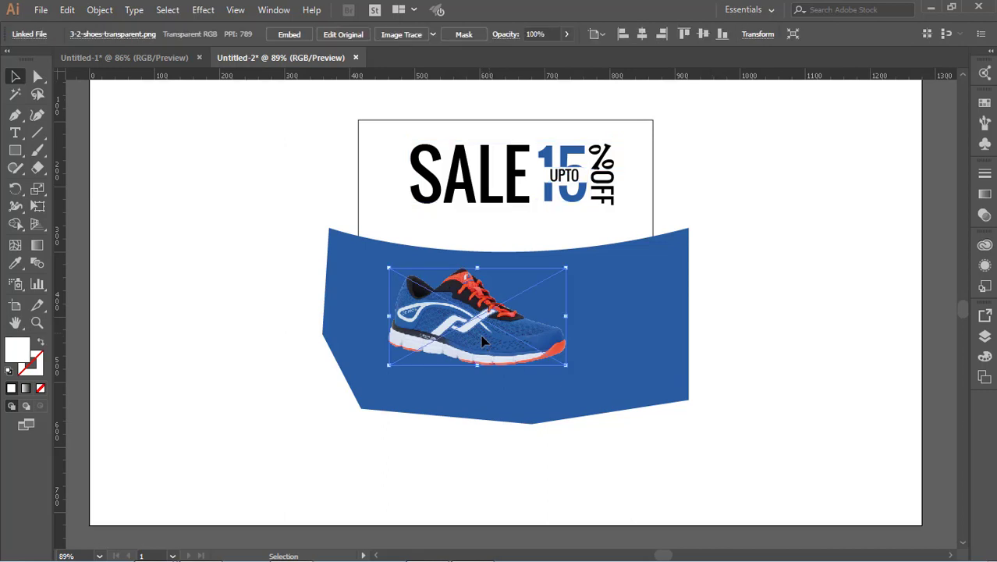
{"action": "left_click", "coordinate": [642, 34]}
{"action": "left_click", "coordinate": [779, 337]}
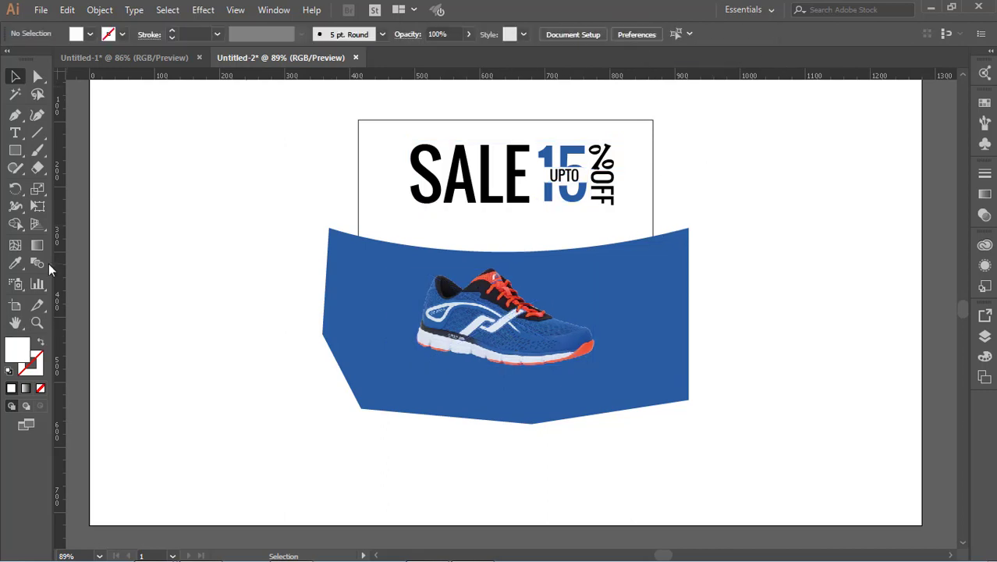
Step: Add the text SHOP NOW in the empty area beside the blue shape
{"action": "left_click", "coordinate": [15, 132]}
{"action": "left_click", "coordinate": [165, 348]}
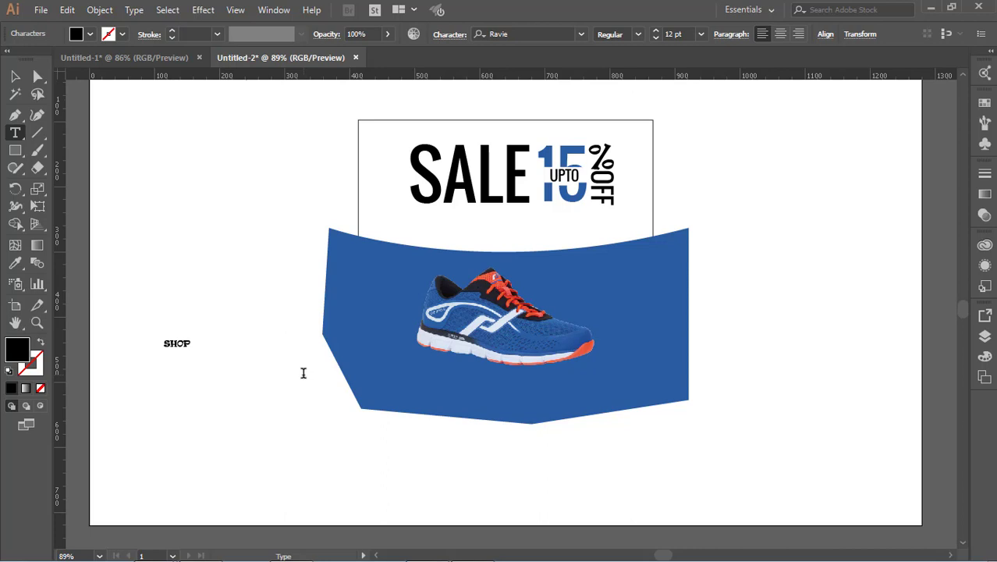
{"action": "left_click", "coordinate": [15, 76]}
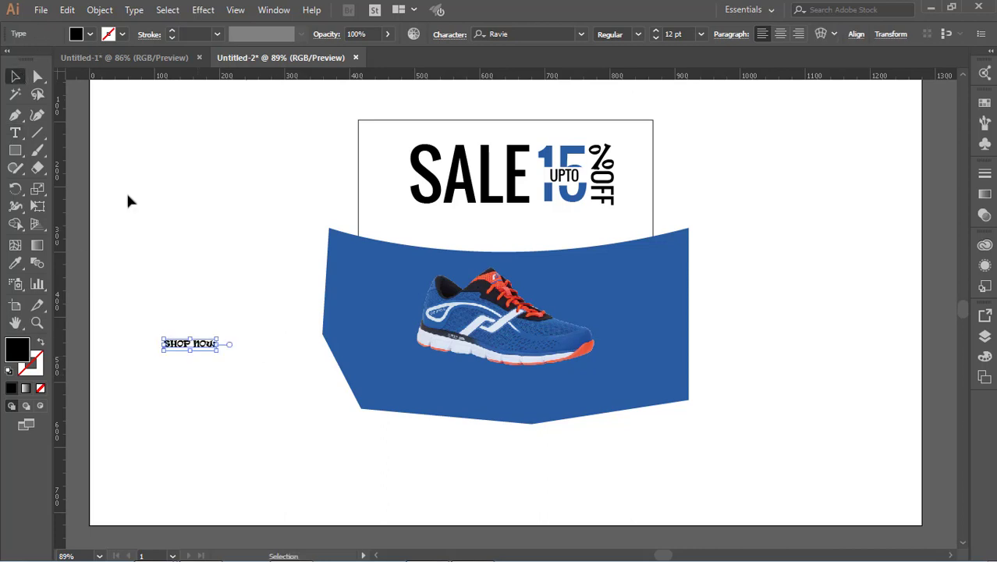
{"action": "left_click", "coordinate": [127, 193]}
Step: Change the font of the SHOP NOW text to Oswald Regular
{"action": "left_click", "coordinate": [208, 343]}
{"action": "left_click", "coordinate": [557, 34]}
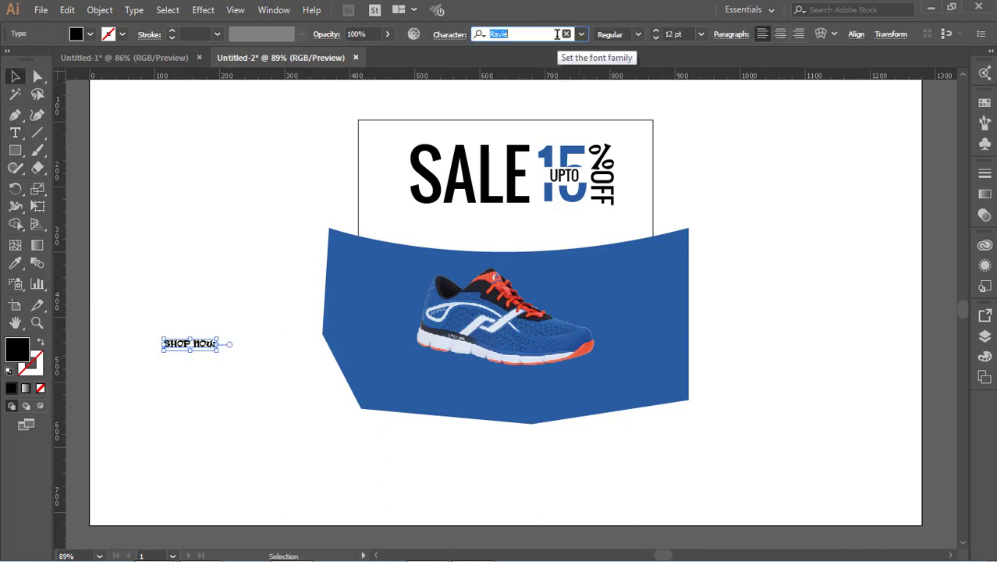
{"action": "key", "text": "Down"}
{"action": "type", "text": "os"}
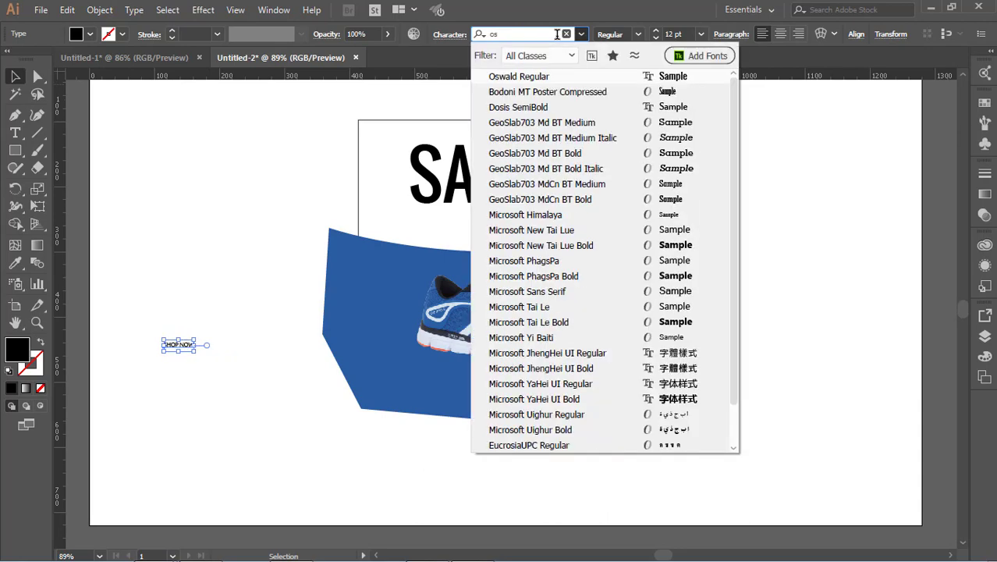
{"action": "key", "text": "Return"}
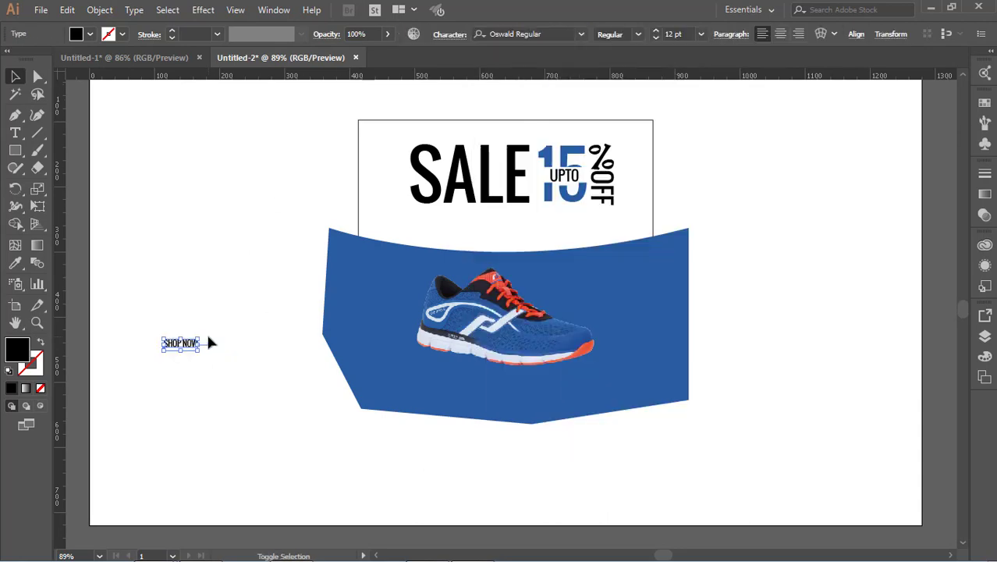
Step: Enlarge the SHOP NOW text to about 29 pt and place it between the sale lettering and the curved edge of the blue shape
{"action": "left_click_drag", "start_coordinate": [207, 336], "coordinate": [261, 323]}
{"action": "left_click", "coordinate": [260, 323]}
{"action": "left_click", "coordinate": [247, 338]}
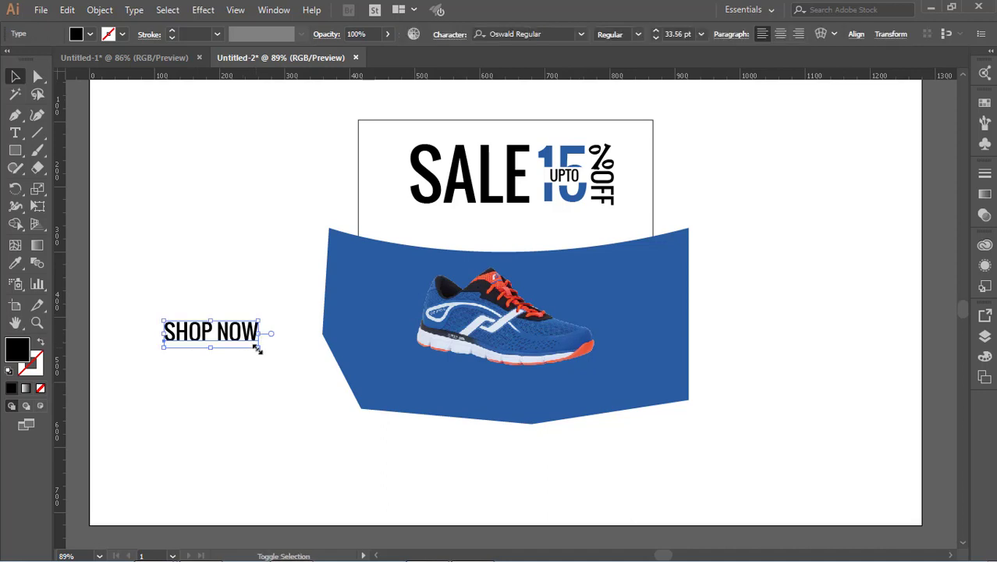
{"action": "left_click_drag", "start_coordinate": [213, 343], "coordinate": [534, 238]}
{"action": "left_click", "coordinate": [496, 250]}
Step: Draw a black rectangle slightly wider than the SHOP NOW text, overlapping the text's lower edge
{"action": "left_click", "coordinate": [16, 135]}
{"action": "left_click", "coordinate": [16, 151]}
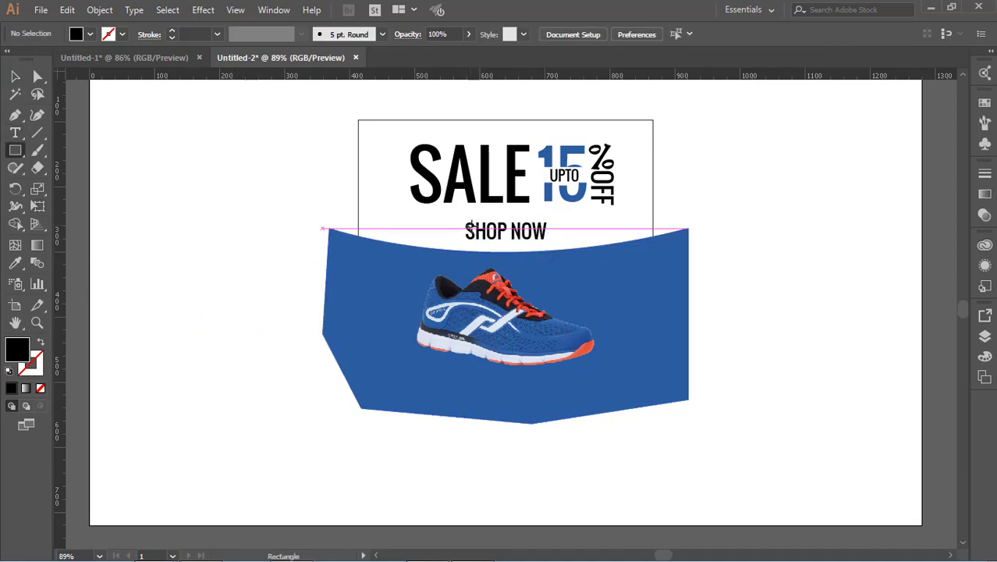
{"action": "mouse_move", "coordinate": [459, 219]}
{"action": "left_mouse_down"}
{"action": "mouse_move", "coordinate": [499, 249]}
{"action": "mouse_move", "coordinate": [556, 250]}
{"action": "mouse_move", "coordinate": [531, 259]}
{"action": "left_mouse_up"}
{"action": "left_click", "coordinate": [16, 77]}
{"action": "left_click", "coordinate": [304, 165]}
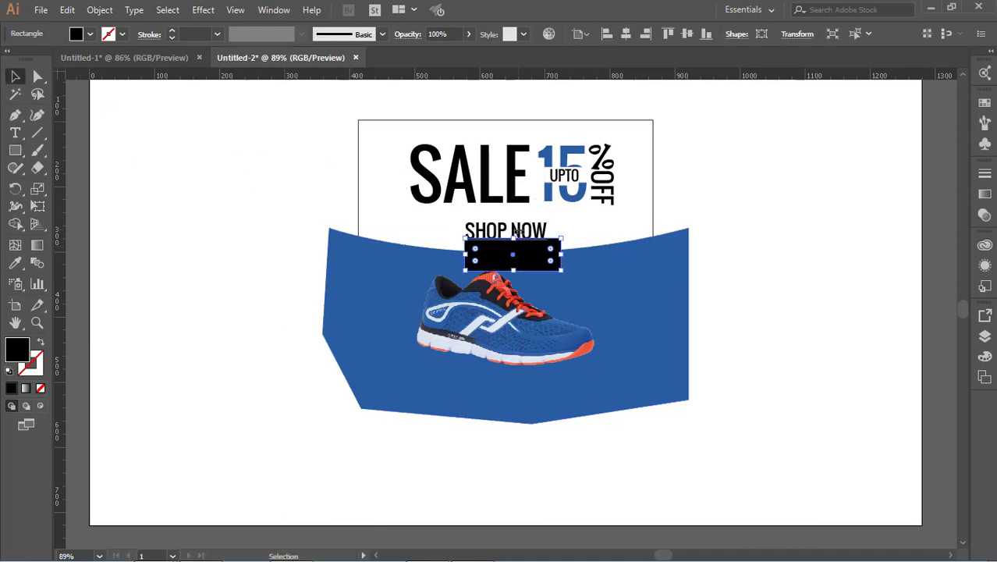
Step: Bring the SHOP NOW text to the front and recolour it white by sampling the white background
{"action": "left_click", "coordinate": [510, 218]}
{"action": "left_click", "coordinate": [516, 230]}
{"action": "right_click", "coordinate": [515, 228]}
{"action": "mouse_move", "coordinate": [597, 442]}
{"action": "left_click", "coordinate": [758, 437]}
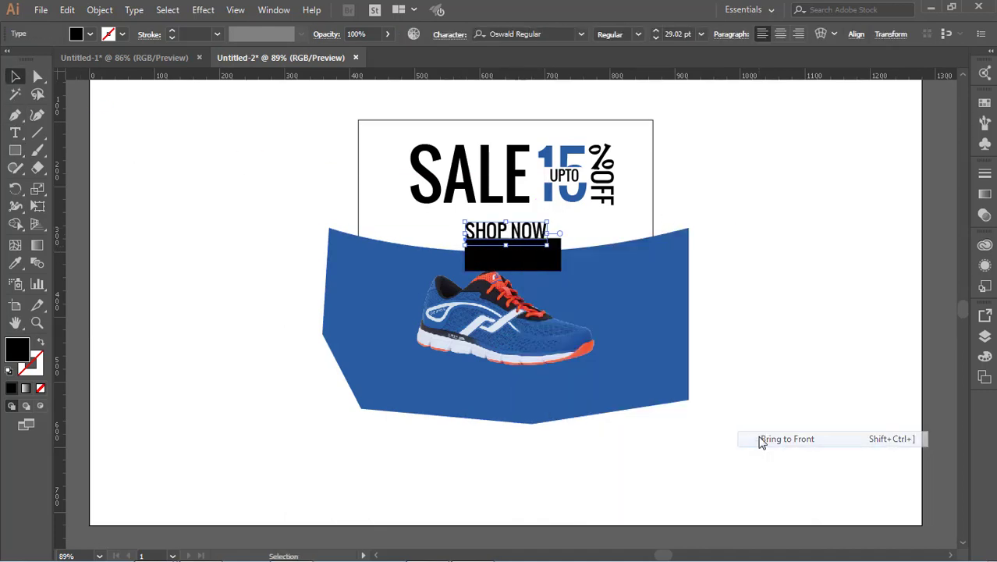
{"action": "left_click", "coordinate": [16, 264]}
{"action": "left_click", "coordinate": [159, 276]}
{"action": "left_click", "coordinate": [15, 78]}
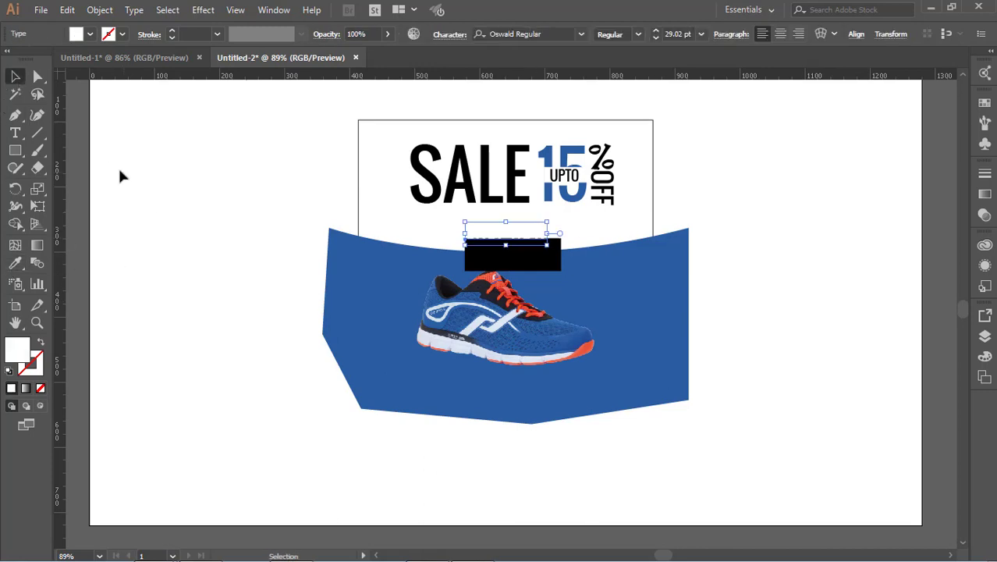
{"action": "left_click", "coordinate": [119, 177]}
Step: Move the black rectangle up behind the SHOP NOW text and nudge it until it frames the words
{"action": "left_click_drag", "start_coordinate": [542, 276], "coordinate": [544, 255]}
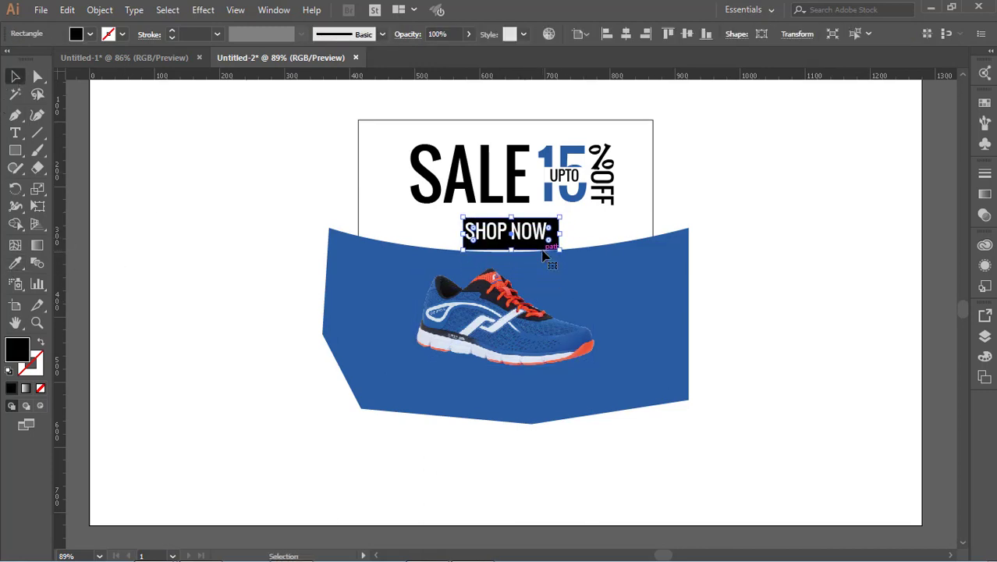
{"action": "key", "text": "Left"}
{"action": "key", "text": "Left"}
{"action": "key", "text": "Up"}
{"action": "key", "text": "Up"}
{"action": "left_click", "coordinate": [508, 241]}
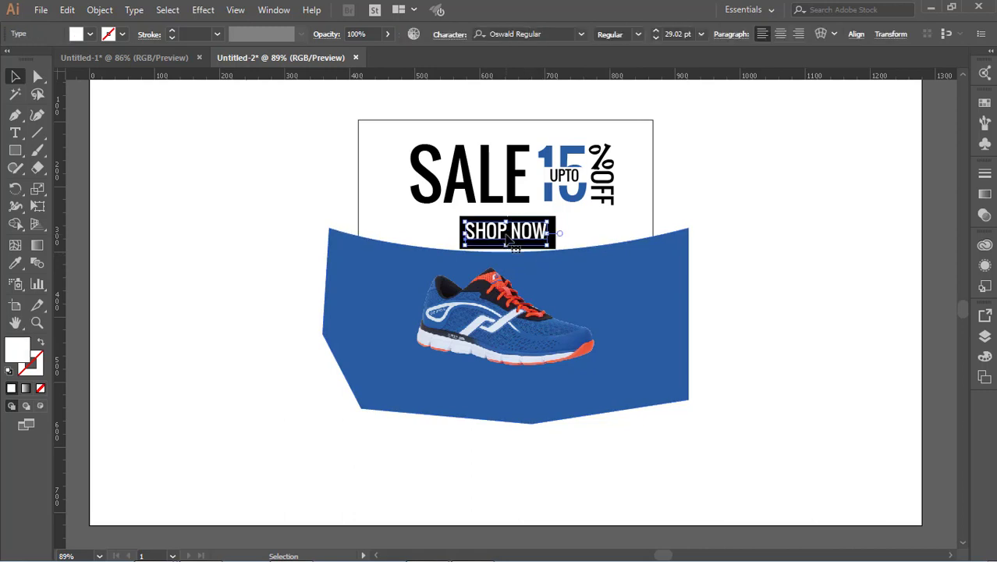
Step: Shrink the SHOP NOW text together with its black rectangle and nudge both right to centre them under the sale lettering
{"action": "left_click", "coordinate": [916, 301]}
{"action": "left_click", "coordinate": [553, 224]}
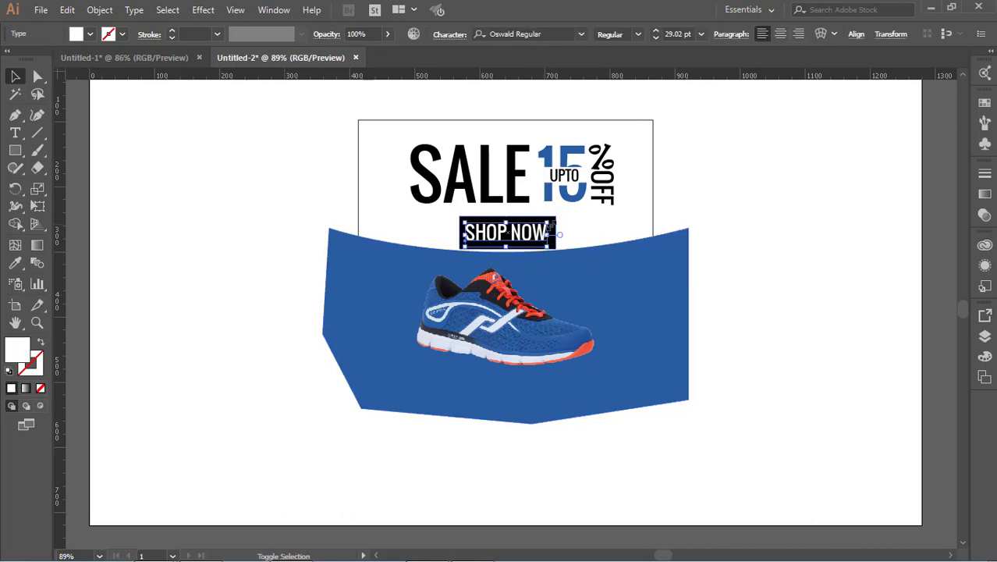
{"action": "left_click", "coordinate": [560, 229]}
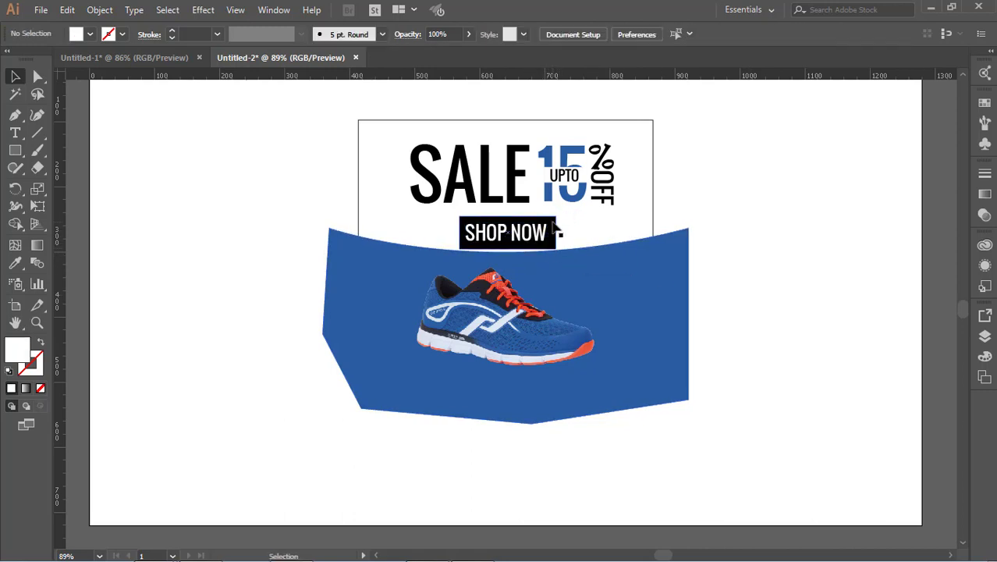
{"action": "left_click", "coordinate": [550, 232]}
{"action": "left_click", "coordinate": [526, 238], "text": "shift"}
{"action": "left_click_drag", "start_coordinate": [556, 249], "coordinate": [544, 246]}
{"action": "key", "text": "Right"}
{"action": "key", "text": "Right"}
{"action": "key", "text": "Right"}
{"action": "key", "text": "Up"}
{"action": "key", "text": "Right"}
{"action": "key", "text": "Right"}
{"action": "key", "text": "Right"}
{"action": "key", "text": "Right"}
{"action": "key", "text": "Right"}
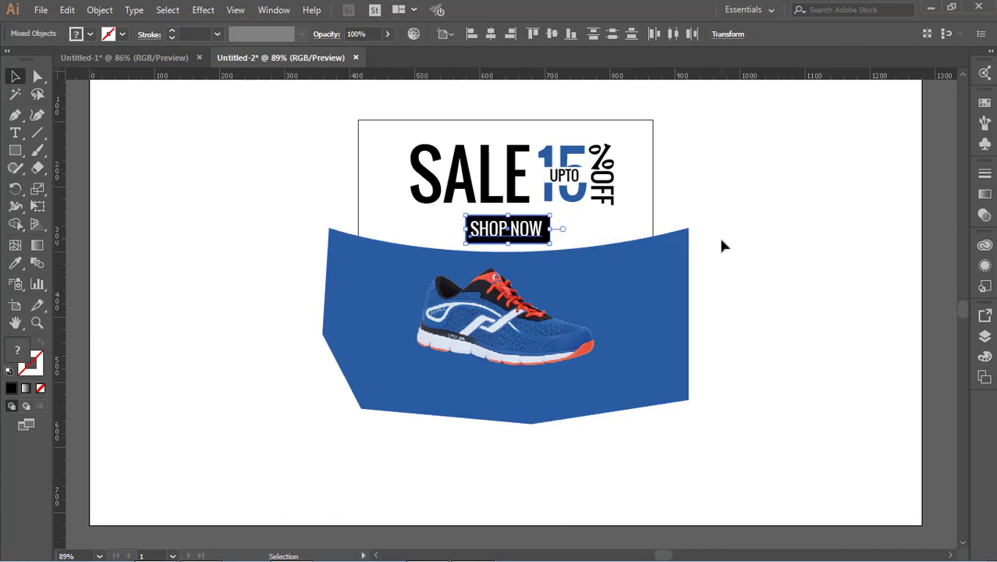
{"action": "left_click", "coordinate": [720, 246]}
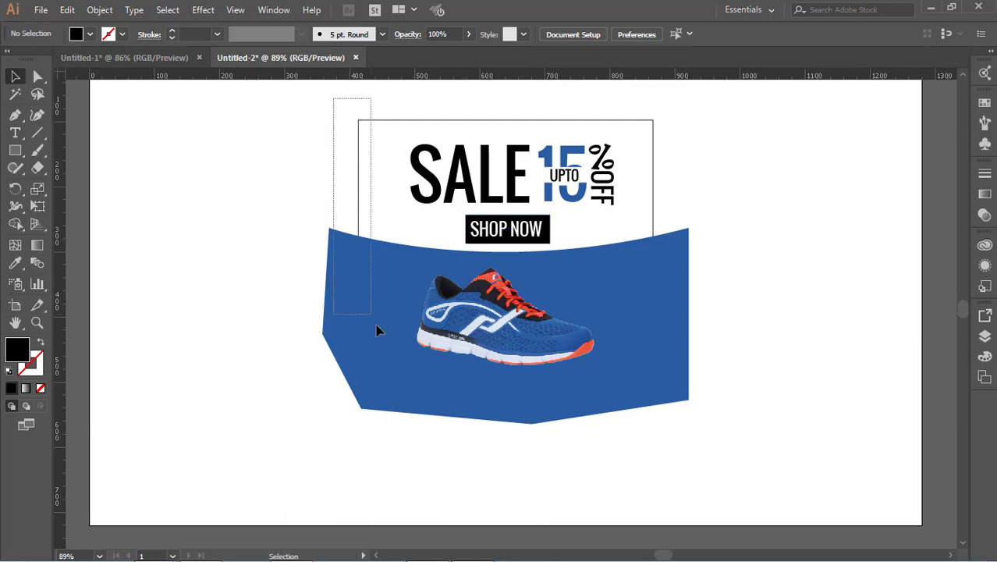
Step: Unlock the outlined rectangle, then shrink the whole banner and place it in the left part of the artboard
{"action": "left_click_drag", "start_coordinate": [375, 323], "coordinate": [718, 425]}
{"action": "left_click", "coordinate": [99, 10]}
{"action": "left_click", "coordinate": [150, 116]}
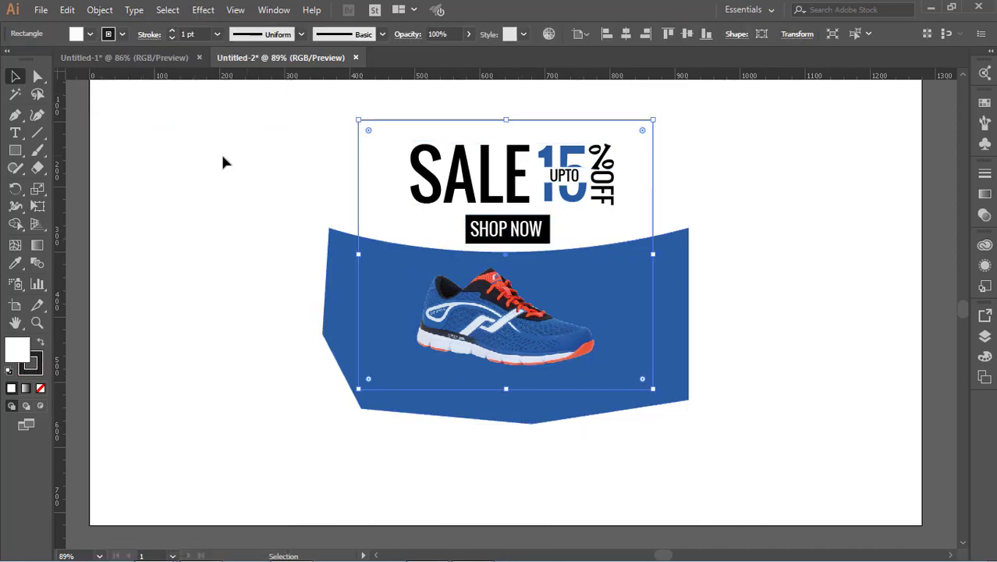
{"action": "left_click_drag", "start_coordinate": [273, 94], "coordinate": [413, 273]}
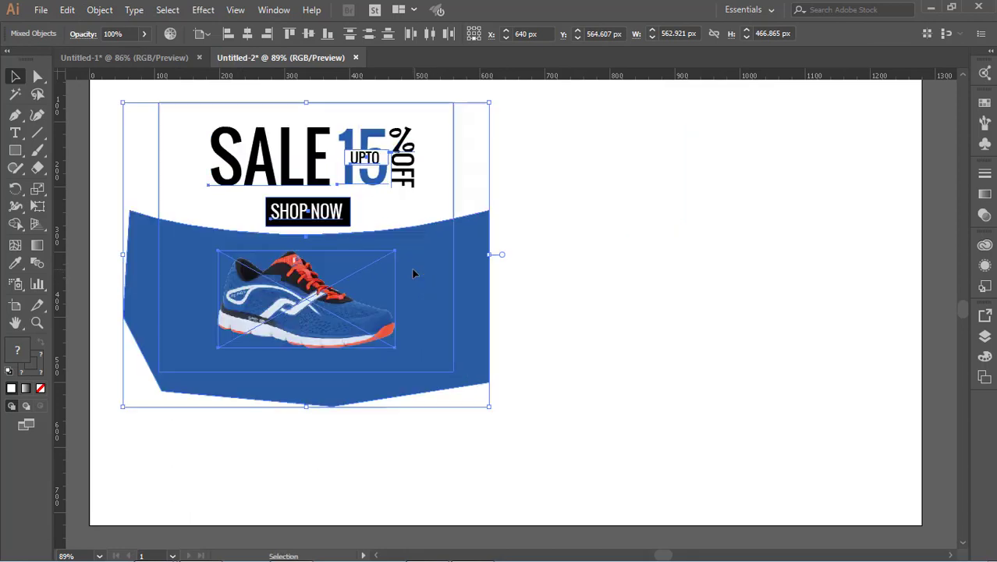
{"action": "left_click_drag", "start_coordinate": [489, 406], "coordinate": [368, 304]}
{"action": "left_click_drag", "start_coordinate": [322, 209], "coordinate": [329, 286]}
{"action": "left_click", "coordinate": [465, 291]}
Step: Duplicate the whole banner to the right of the original, with the copy enlarged to about 493 × 409 px
{"action": "left_click_drag", "start_coordinate": [115, 107], "coordinate": [546, 274]}
{"action": "left_click_drag", "start_coordinate": [629, 156], "coordinate": [694, 267]}
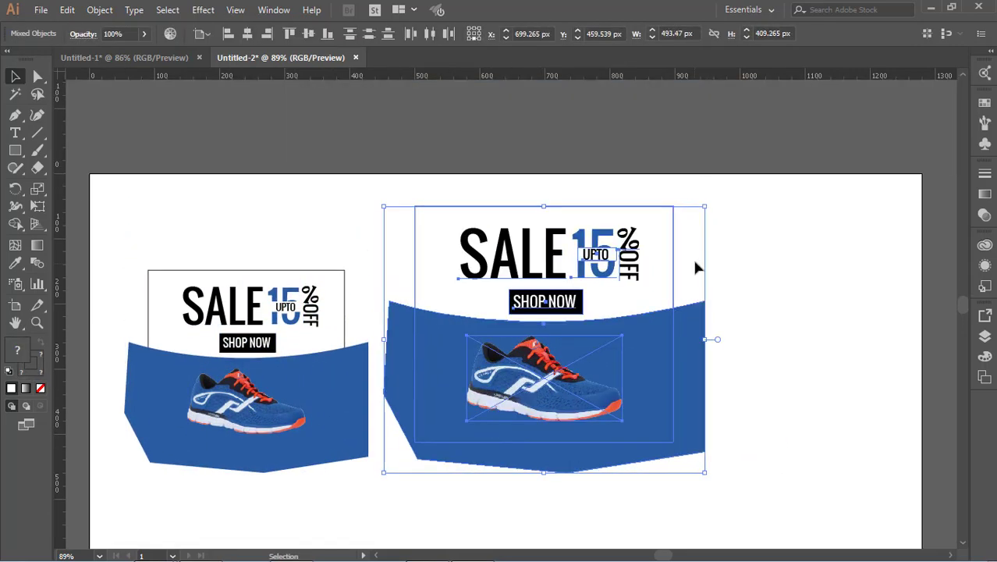
{"action": "scroll", "coordinate": [679, 296], "scroll_direction": "down", "scroll_amount": 1}
{"action": "left_click", "coordinate": [635, 437]}
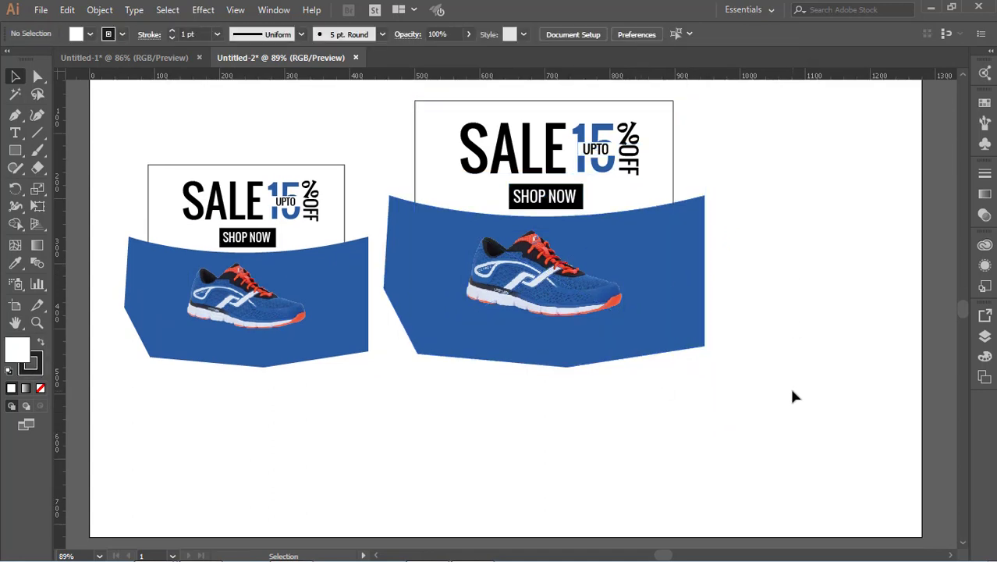
Step: Draw a tall, narrow white rectangle with a 1 pt black outline to the right of the larger banner
{"action": "scroll", "coordinate": [623, 357], "scroll_direction": "down", "scroll_amount": 1}
{"action": "left_click", "coordinate": [15, 150]}
{"action": "scroll", "coordinate": [829, 206], "scroll_direction": "up", "scroll_amount": 3}
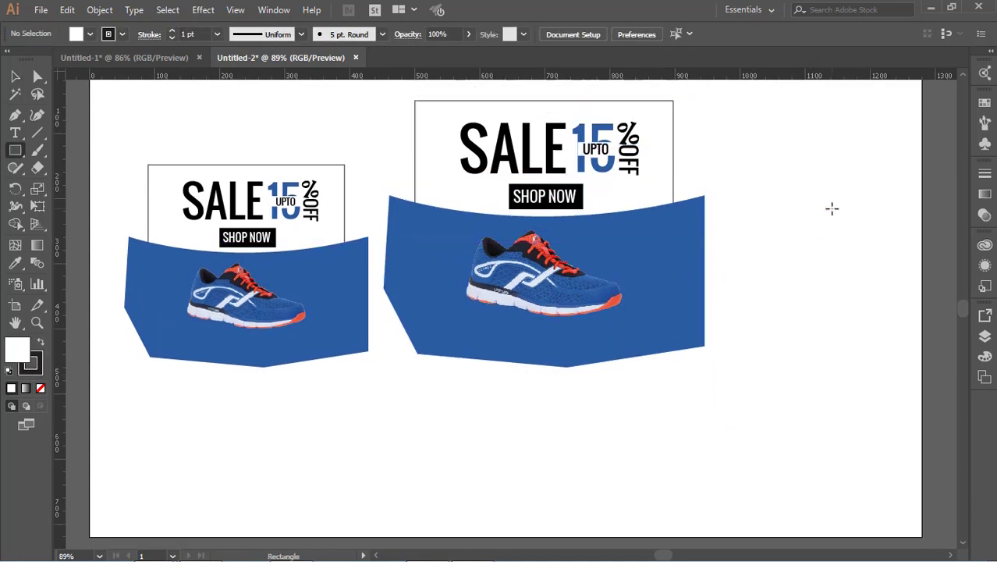
{"action": "left_click_drag", "start_coordinate": [736, 154], "coordinate": [881, 522]}
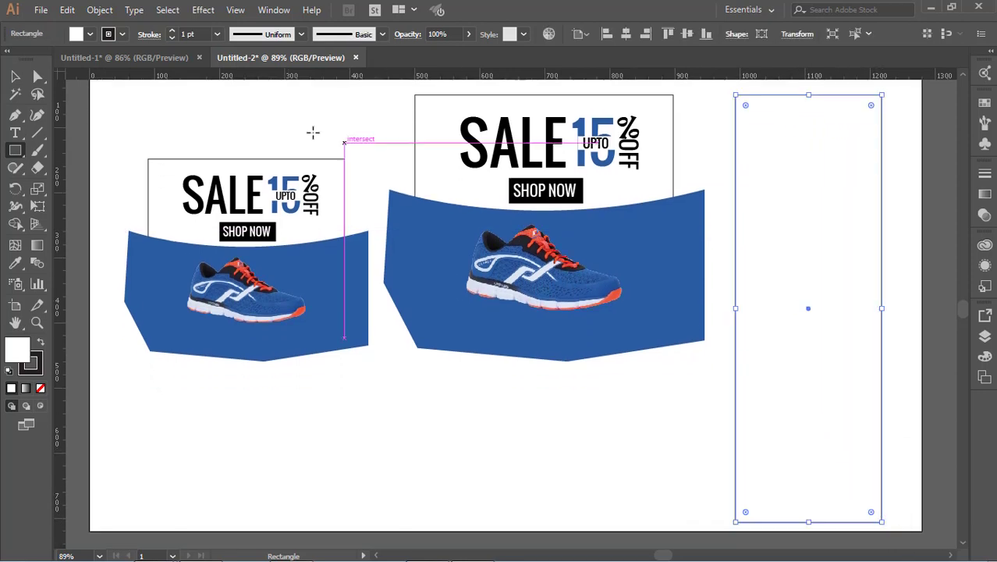
{"action": "key", "text": "v"}
{"action": "left_click_drag", "start_coordinate": [273, 191], "coordinate": [273, 190]}
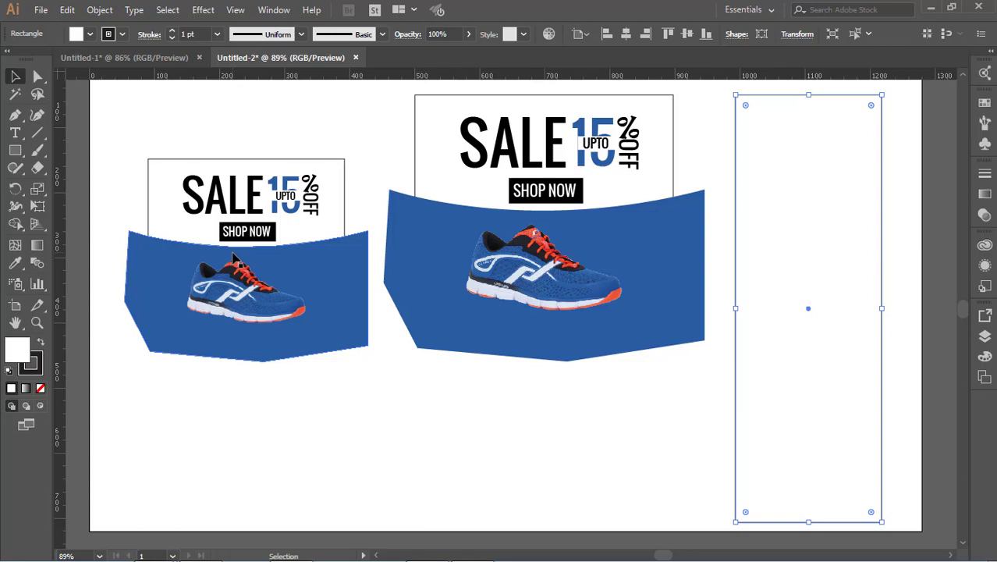
Step: Apply a Multiply drop shadow to the smaller banner's shoe with 75% opacity, 7 px X and Y offsets and 5 px blur
{"action": "left_click", "coordinate": [234, 260]}
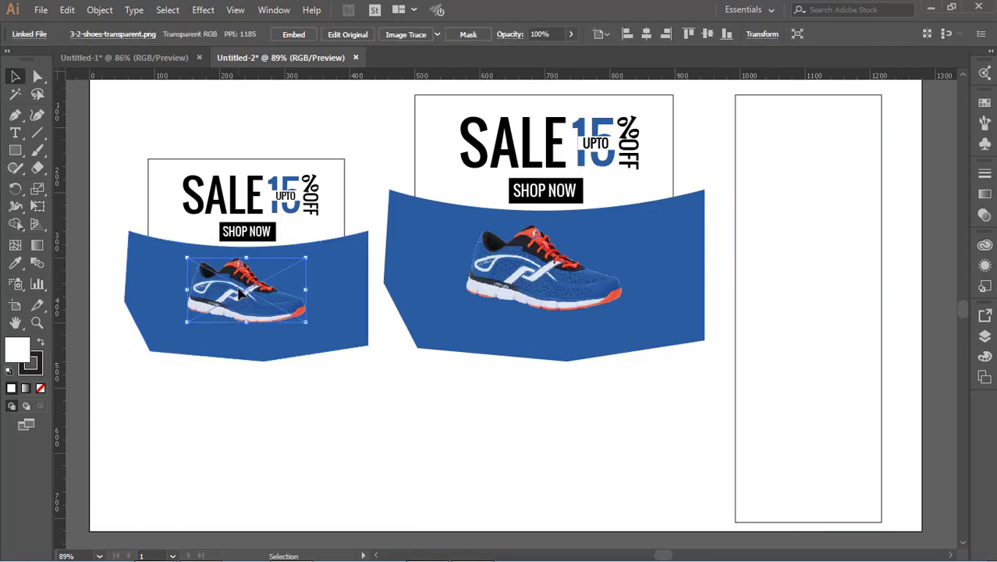
{"action": "left_click", "coordinate": [201, 9]}
{"action": "mouse_move", "coordinate": [234, 173]}
{"action": "left_click", "coordinate": [396, 174]}
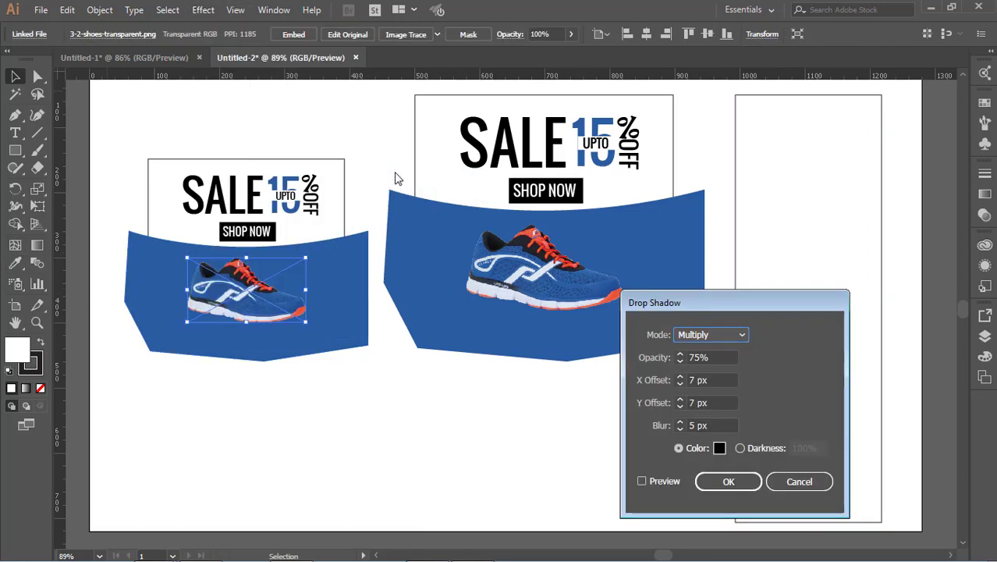
{"action": "left_click", "coordinate": [665, 484]}
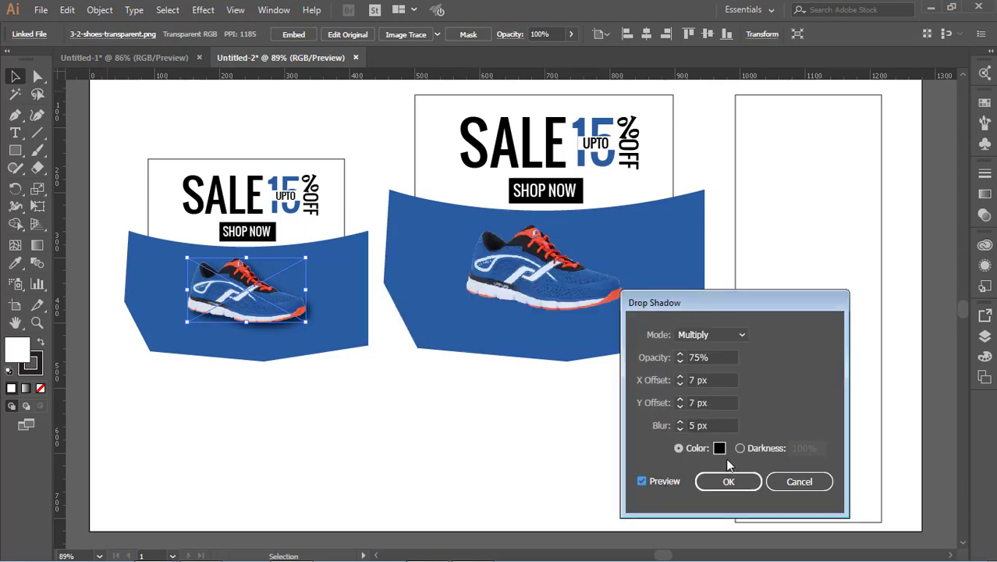
{"action": "left_click", "coordinate": [728, 481]}
{"action": "left_click", "coordinate": [478, 445]}
Step: Give the larger banner's shoe a black Multiply drop shadow with 75% opacity, 7 px offsets and 5 px blur
{"action": "left_click", "coordinate": [583, 295]}
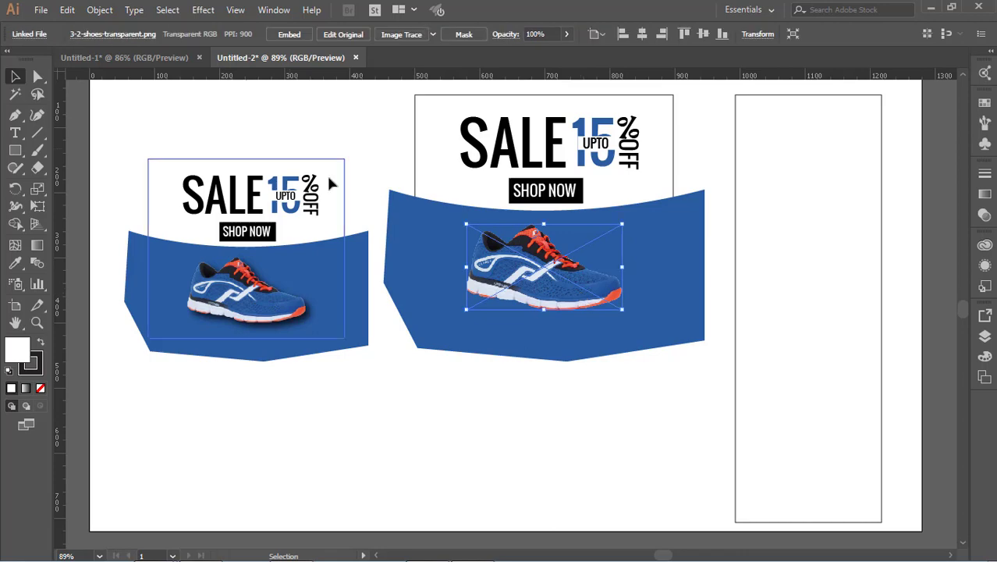
{"action": "left_click", "coordinate": [235, 10]}
{"action": "left_click", "coordinate": [204, 9]}
{"action": "mouse_move", "coordinate": [249, 173]}
{"action": "left_click", "coordinate": [389, 176]}
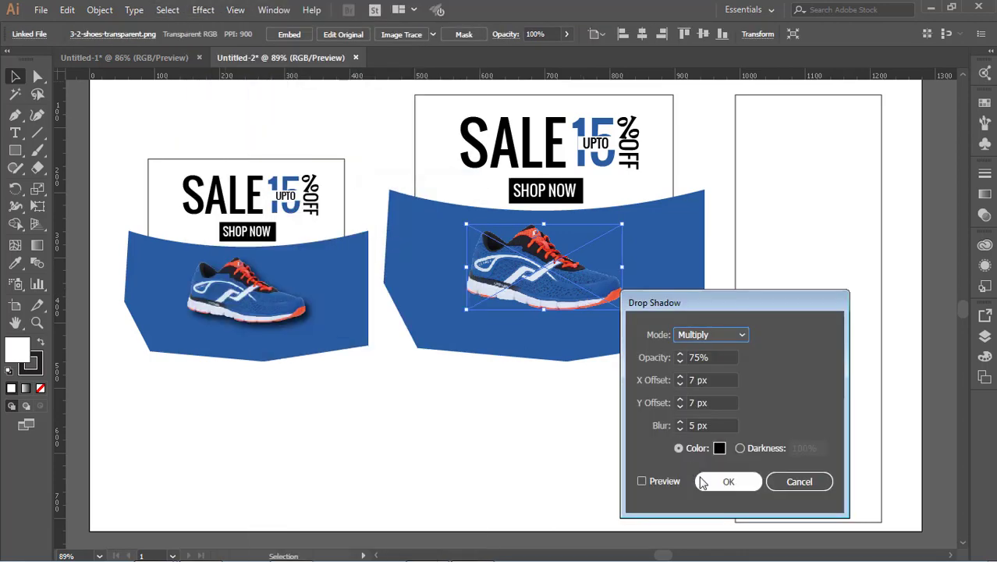
{"action": "left_click", "coordinate": [673, 482]}
{"action": "left_click", "coordinate": [723, 482]}
{"action": "left_click", "coordinate": [811, 319]}
Step: Copy the larger banner's shadowed shoe and place the duplicate in the empty area below the smaller banner
{"action": "left_click", "coordinate": [571, 296]}
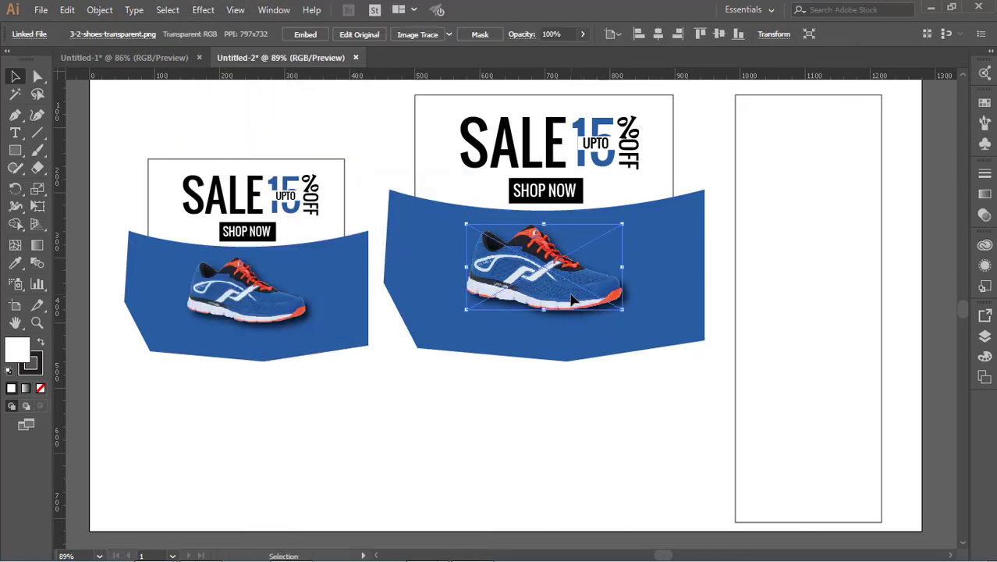
{"action": "left_click_drag", "start_coordinate": [571, 298], "coordinate": [402, 508]}
{"action": "left_click", "coordinate": [553, 407]}
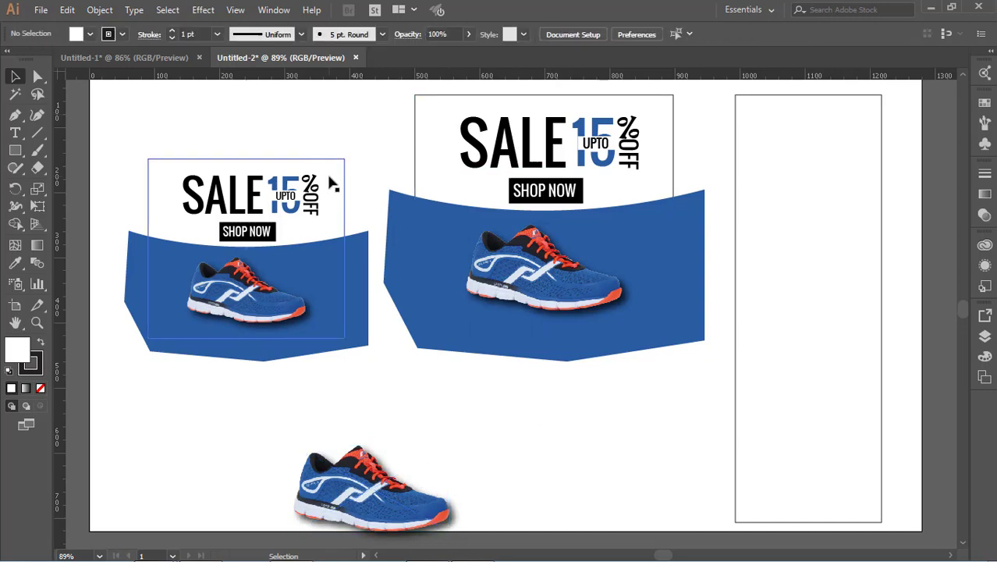
{"action": "left_click", "coordinate": [312, 185]}
{"action": "scroll", "coordinate": [483, 273], "scroll_direction": "down", "scroll_amount": 1}
{"action": "left_click", "coordinate": [587, 456]}
{"action": "left_click_drag", "start_coordinate": [400, 489], "coordinate": [245, 434]}
{"action": "left_click", "coordinate": [703, 419]}
{"action": "scroll", "coordinate": [828, 380], "scroll_direction": "up", "scroll_amount": 1}
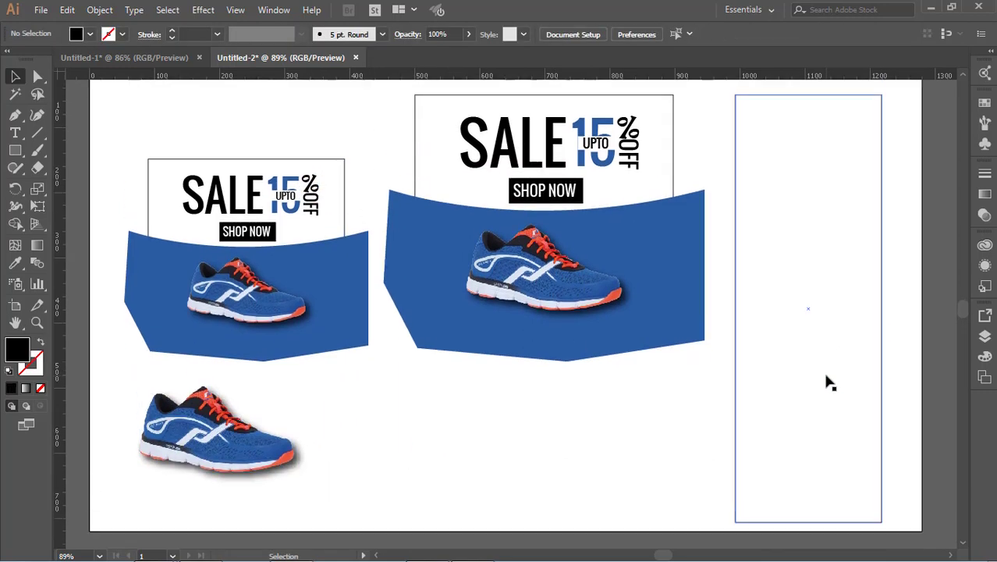
{"action": "key", "text": "p"}
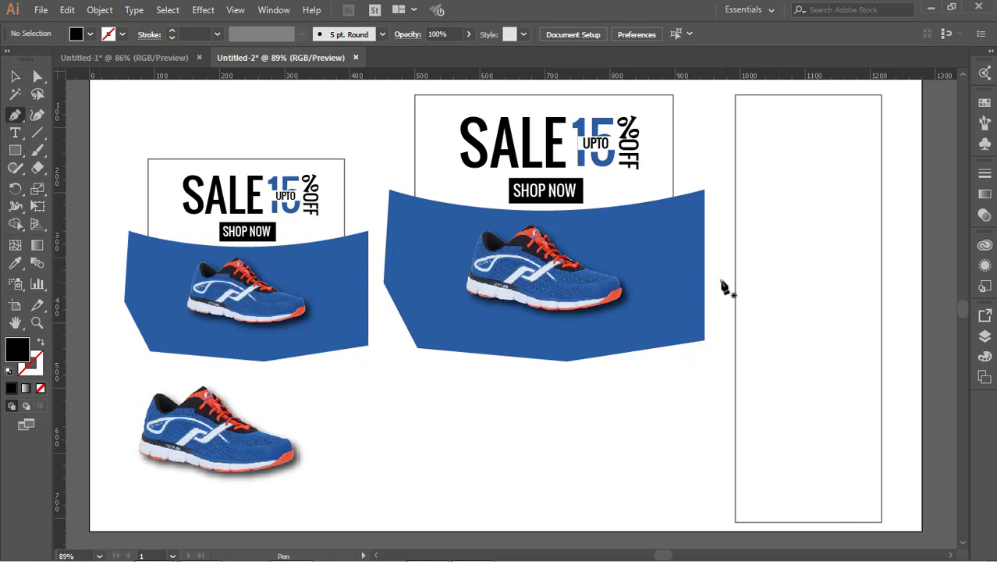
{"action": "left_click", "coordinate": [721, 281]}
{"action": "key", "text": "ctrl+z"}
Step: Place a horizontal guide across the tall rectangle and draw a downward-bowed Pen curve between two points on it beyond the rectangle's sides
{"action": "left_click_drag", "start_coordinate": [221, 73], "coordinate": [791, 285]}
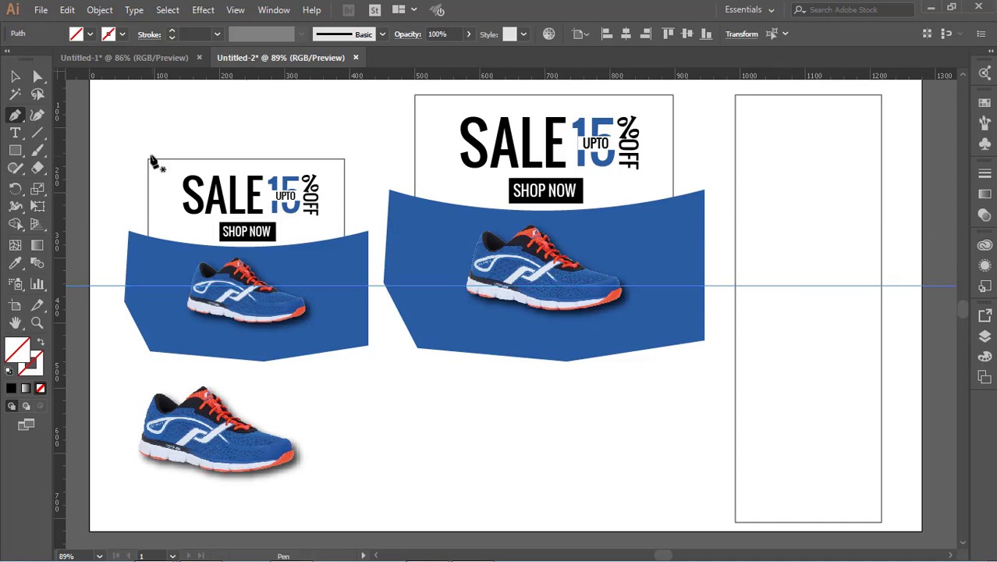
{"action": "left_click", "coordinate": [14, 115]}
{"action": "left_click", "coordinate": [716, 285]}
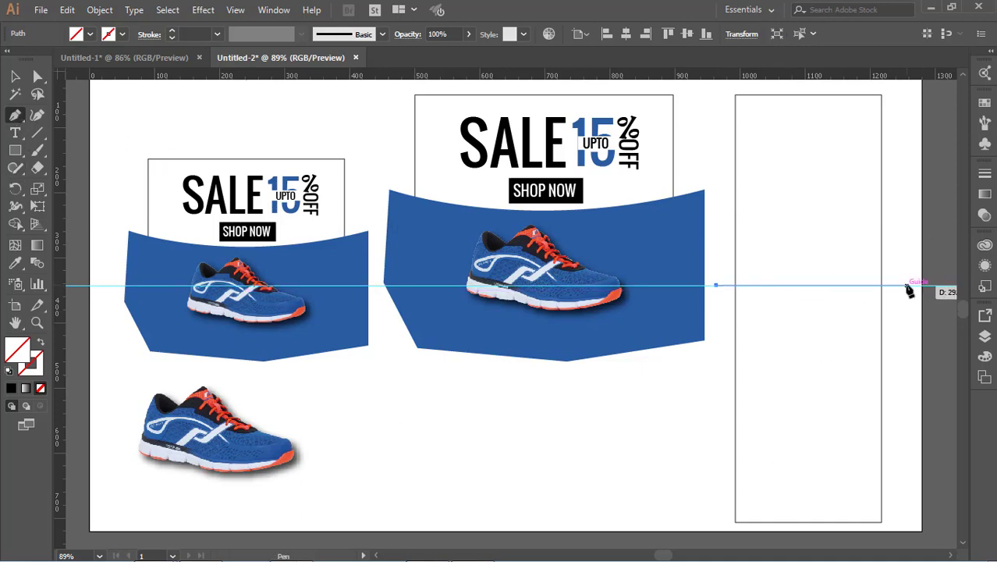
{"action": "left_click", "coordinate": [903, 285]}
{"action": "key", "text": "ctrl+z"}
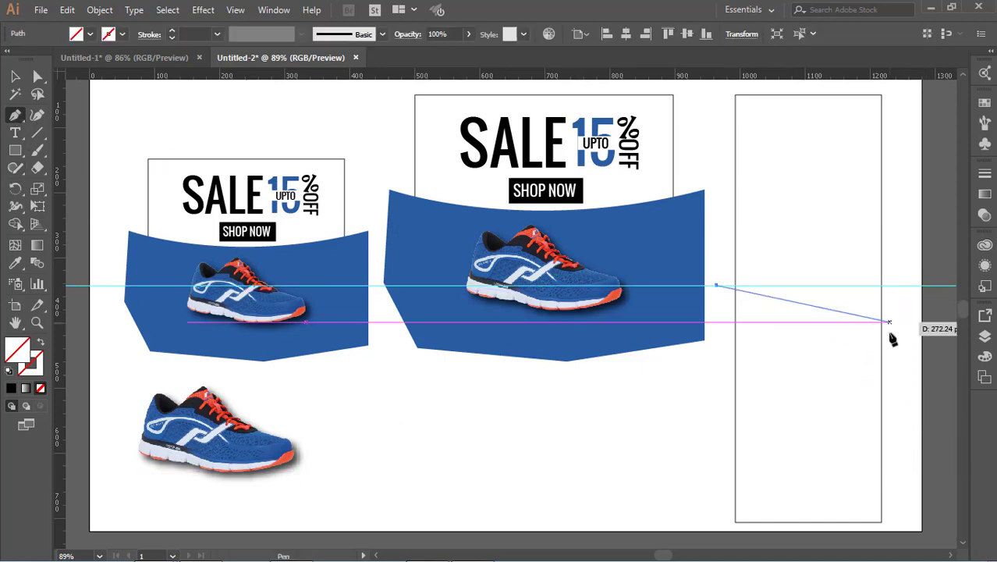
{"action": "left_click_drag", "start_coordinate": [903, 286], "coordinate": [870, 231]}
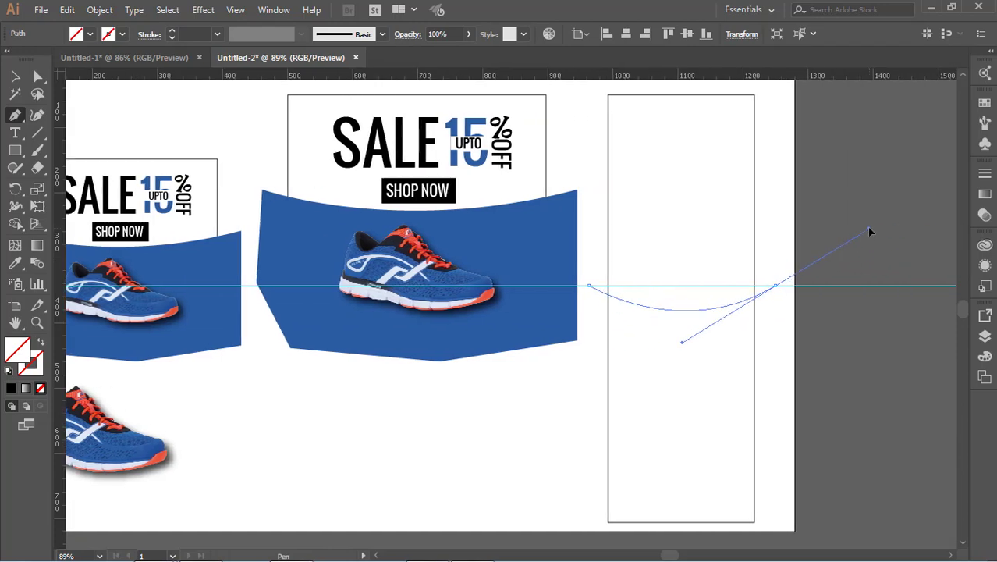
Step: Continue the Pen path around the outside of the tall rectangle's lower part and close it at the curve's starting point
{"action": "left_click", "coordinate": [776, 512]}
{"action": "left_click", "coordinate": [750, 546]}
{"action": "left_click", "coordinate": [595, 554]}
{"action": "left_click_drag", "start_coordinate": [903, 487], "coordinate": [379, 488]}
{"action": "left_click", "coordinate": [499, 532]}
{"action": "left_click", "coordinate": [499, 453]}
{"action": "left_click", "coordinate": [518, 361]}
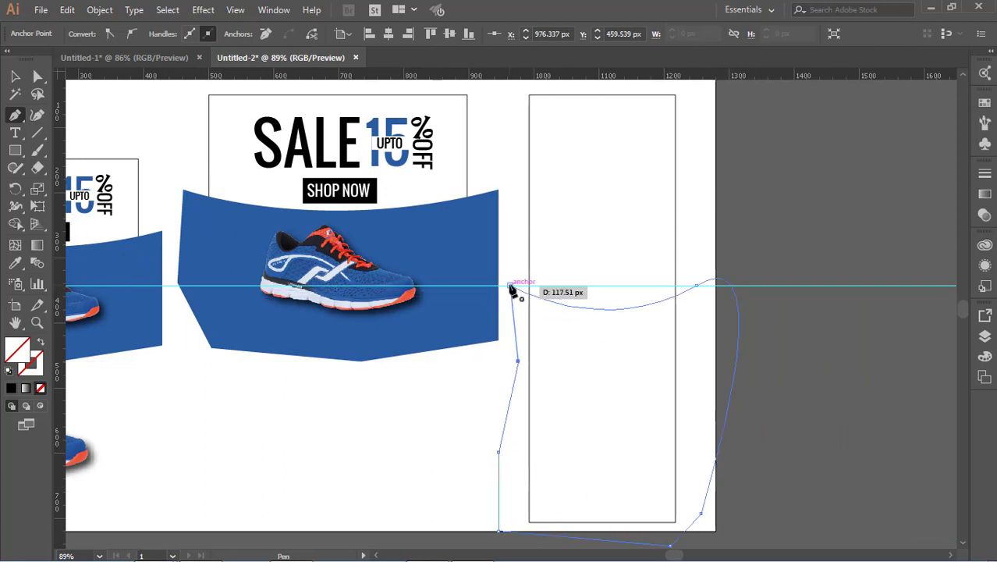
{"action": "left_click", "coordinate": [511, 286]}
{"action": "key", "text": "v"}
{"action": "left_click", "coordinate": [272, 473]}
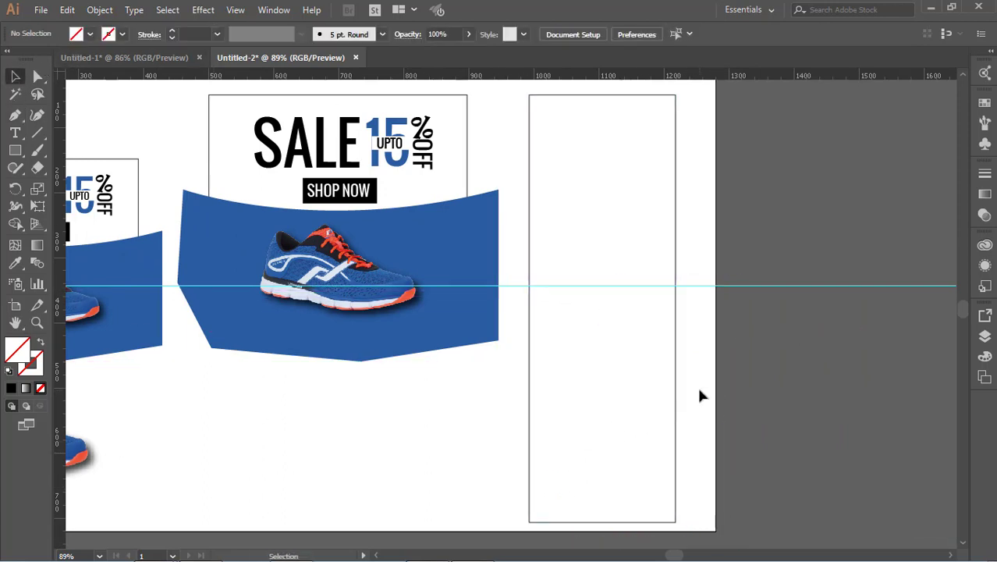
Step: Fill the new curved shape with blue by sampling the larger banner's blue section
{"action": "left_click", "coordinate": [694, 288]}
{"action": "key", "text": "i"}
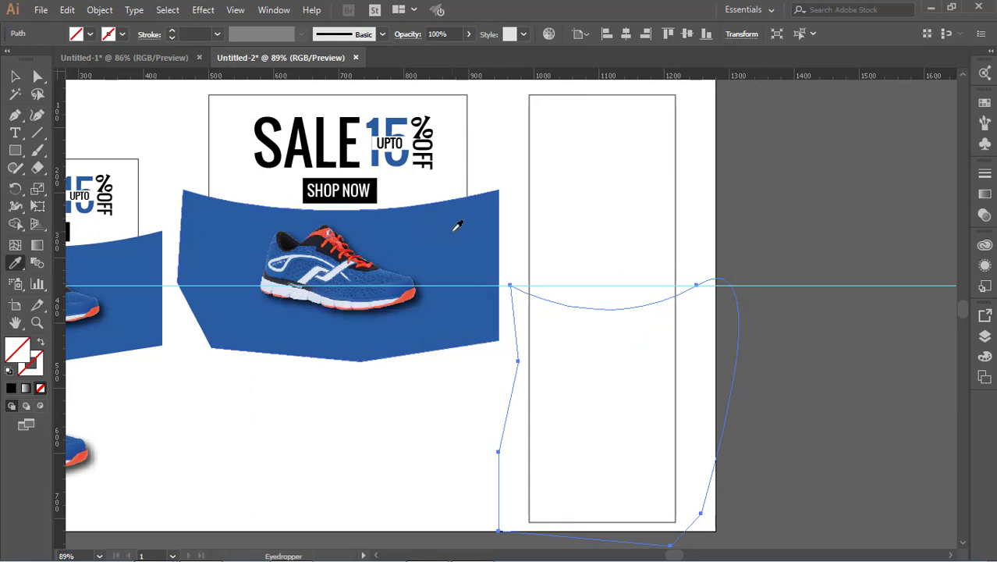
{"action": "left_click", "coordinate": [456, 223]}
{"action": "key", "text": "v"}
{"action": "left_click", "coordinate": [821, 453]}
{"action": "scroll", "coordinate": [821, 454], "scroll_direction": "down", "scroll_amount": 2}
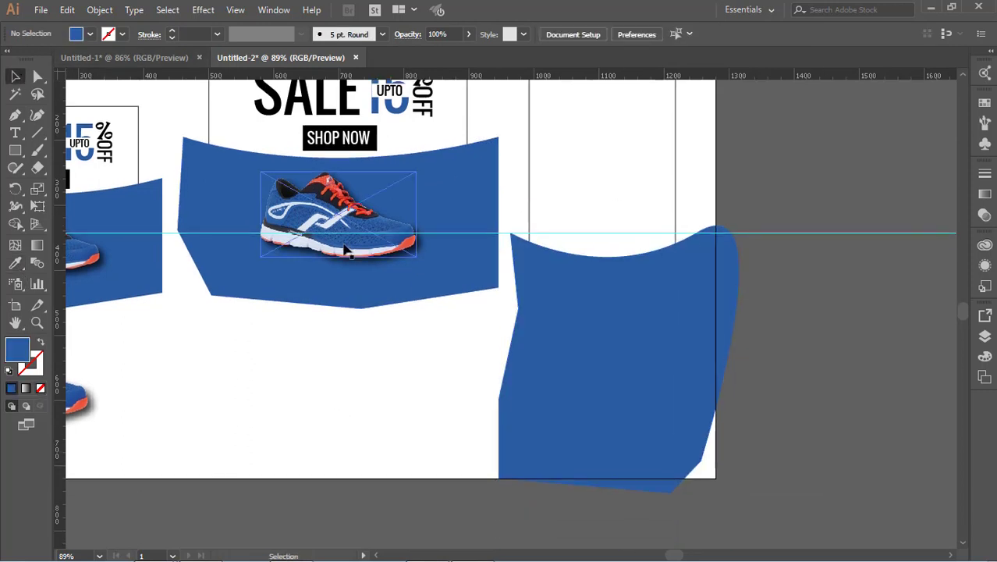
Step: Move the spare shoe onto the new blue shape, bring it to the front and shrink it to fit within the tall rectangle's width
{"action": "left_click_drag", "start_coordinate": [77, 399], "coordinate": [677, 356]}
{"action": "right_click", "coordinate": [651, 347]}
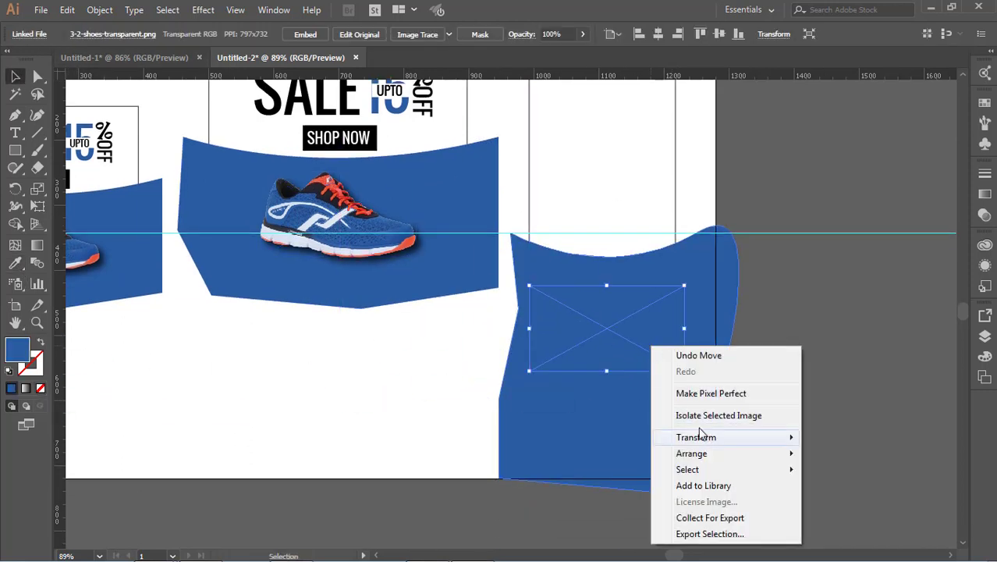
{"action": "mouse_move", "coordinate": [691, 453]}
{"action": "left_click", "coordinate": [836, 453]}
{"action": "left_click_drag", "start_coordinate": [528, 371], "coordinate": [552, 363]}
{"action": "left_click_drag", "start_coordinate": [684, 362], "coordinate": [668, 354]}
{"action": "left_click", "coordinate": [812, 366]}
Step: Move the new blue shape off the artboard and place vertical guides along both sides of the tall rectangle
{"action": "left_click", "coordinate": [680, 309]}
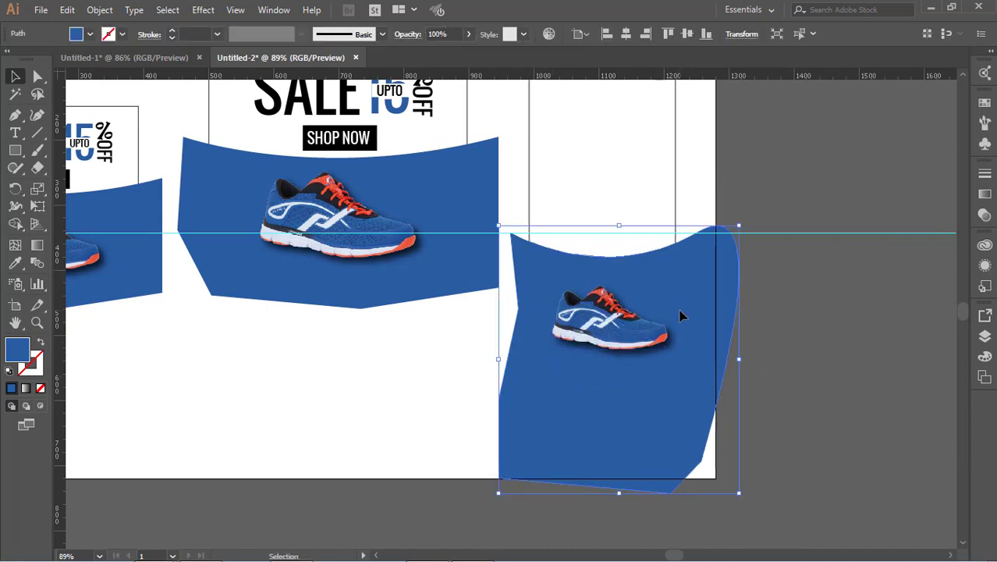
{"action": "left_click_drag", "start_coordinate": [685, 315], "coordinate": [925, 384]}
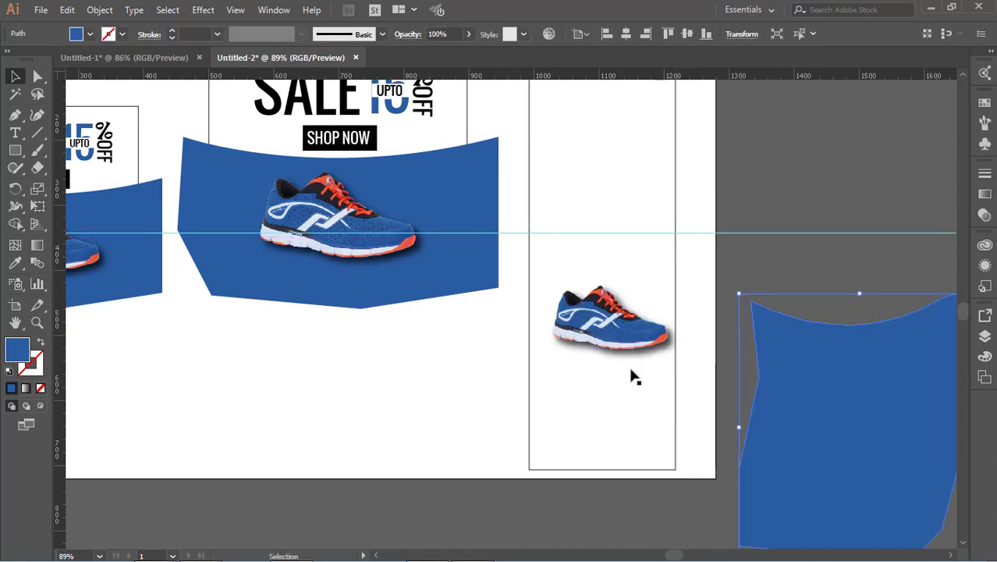
{"action": "left_click", "coordinate": [530, 467]}
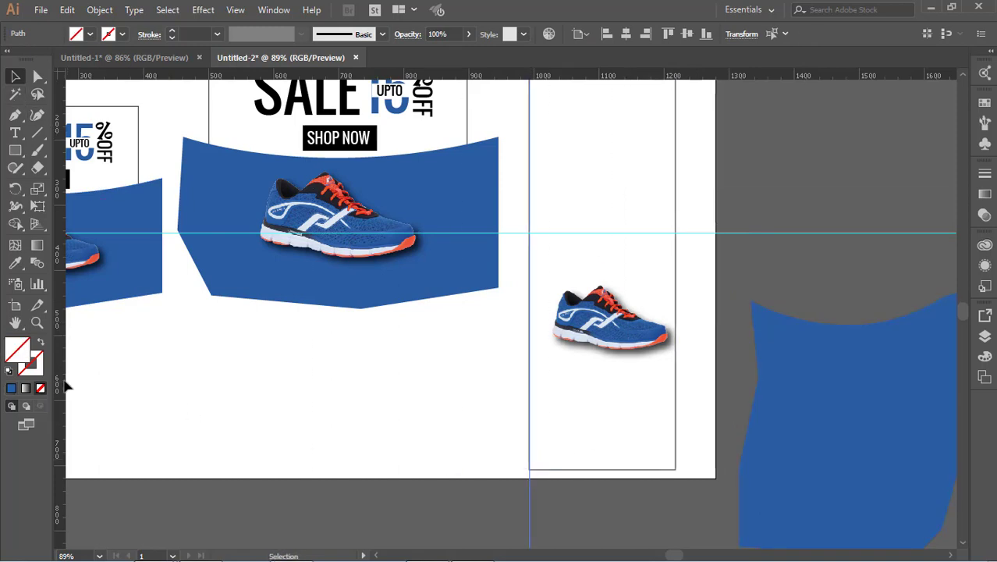
{"action": "left_click_drag", "start_coordinate": [676, 412], "coordinate": [675, 411]}
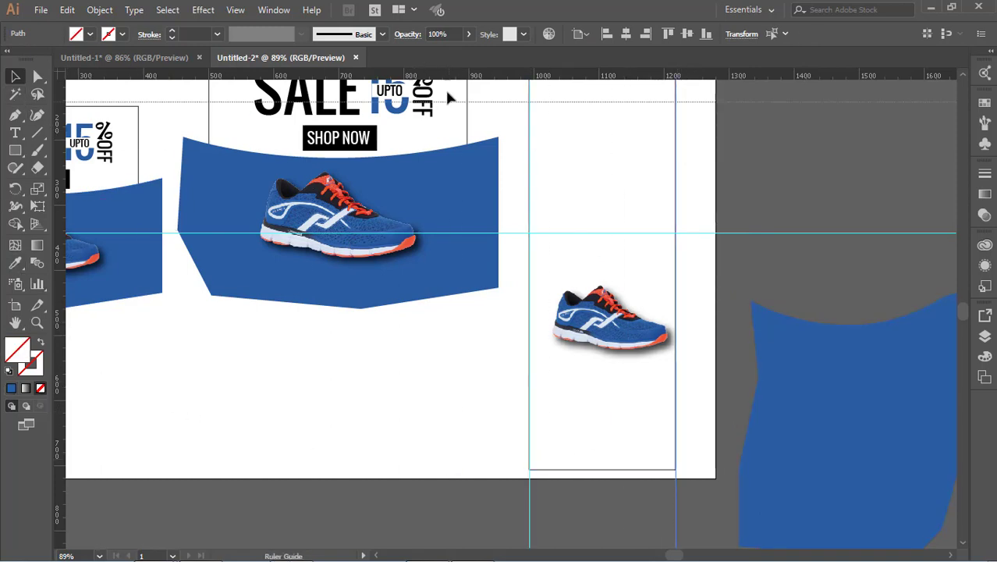
Step: Place a guide along the tall rectangle's bottom edge, return the blue shape behind the shoe and nudge it up to the horizontal guide
{"action": "left_click_drag", "start_coordinate": [600, 471], "coordinate": [609, 327]}
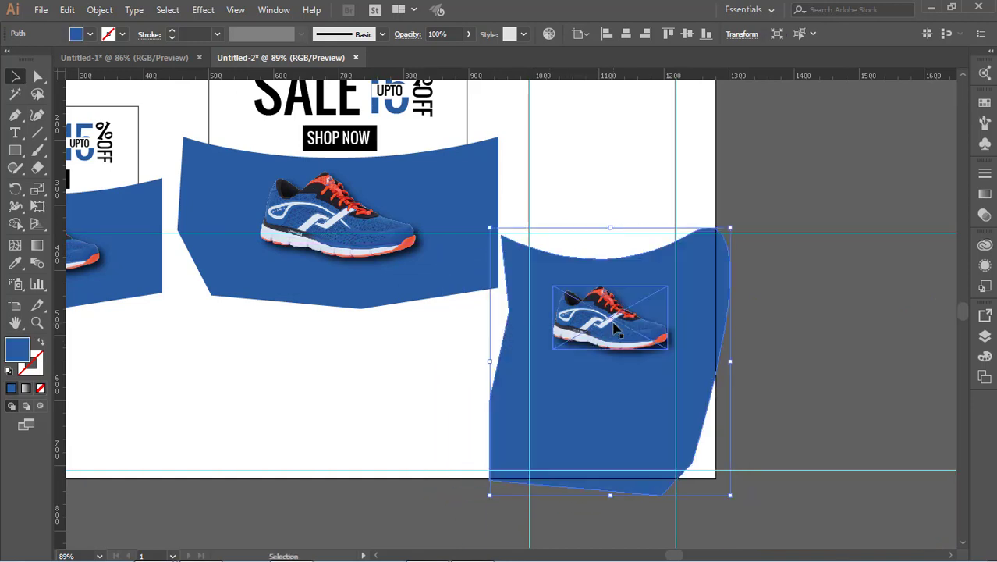
{"action": "key", "text": "Up"}
{"action": "key", "text": "Up"}
{"action": "key", "text": "Up"}
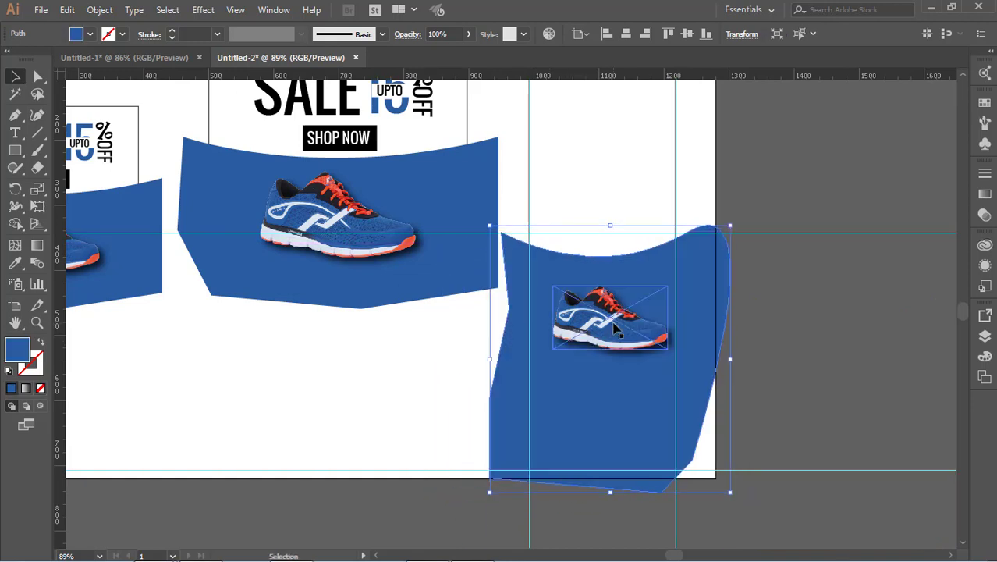
Step: Nudge the shoe on the tall banner's blue shape slightly left to center it between the vertical guides
{"action": "left_click", "coordinate": [573, 316]}
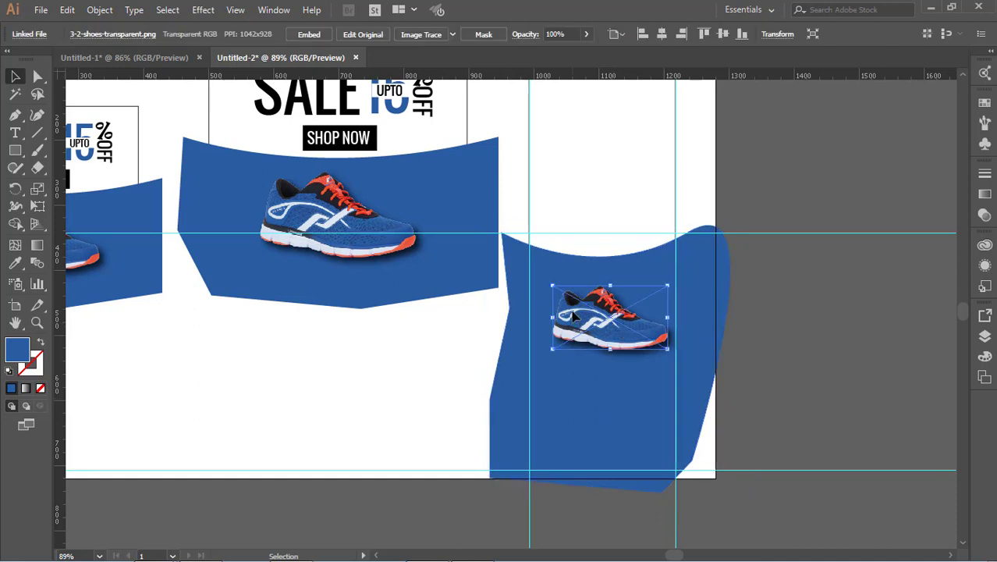
{"action": "key", "text": "Left"}
{"action": "key", "text": "Left"}
{"action": "key", "text": "Left"}
{"action": "key", "text": "Left"}
{"action": "key", "text": "Left"}
{"action": "key", "text": "Left"}
{"action": "key", "text": "Left"}
{"action": "key", "text": "Left"}
{"action": "left_click", "coordinate": [811, 309]}
{"action": "scroll", "coordinate": [811, 309], "scroll_direction": "down", "scroll_amount": 1}
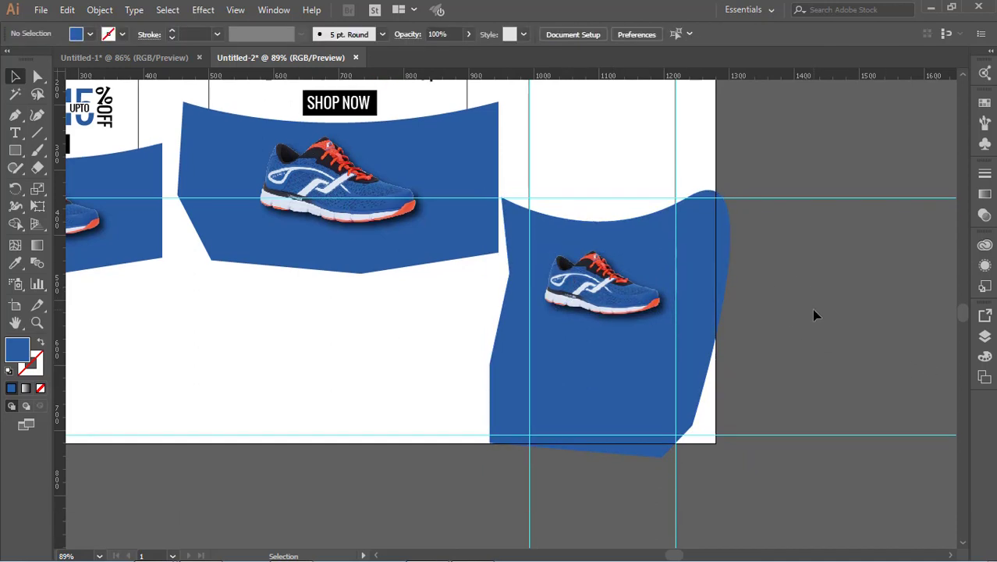
{"action": "scroll", "coordinate": [626, 394], "scroll_direction": "up", "scroll_amount": 1}
Step: Place an enlarged copy of the larger banner's SHOP NOW button below the tall banner's shoe and bring it to the front
{"action": "left_click", "coordinate": [351, 139]}
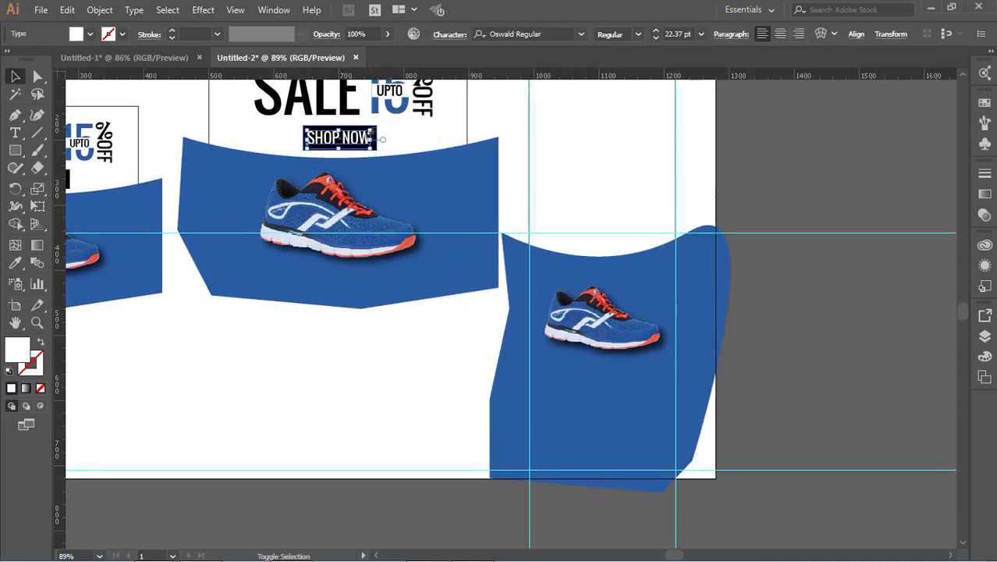
{"action": "left_click", "coordinate": [366, 114]}
{"action": "left_click", "coordinate": [356, 139]}
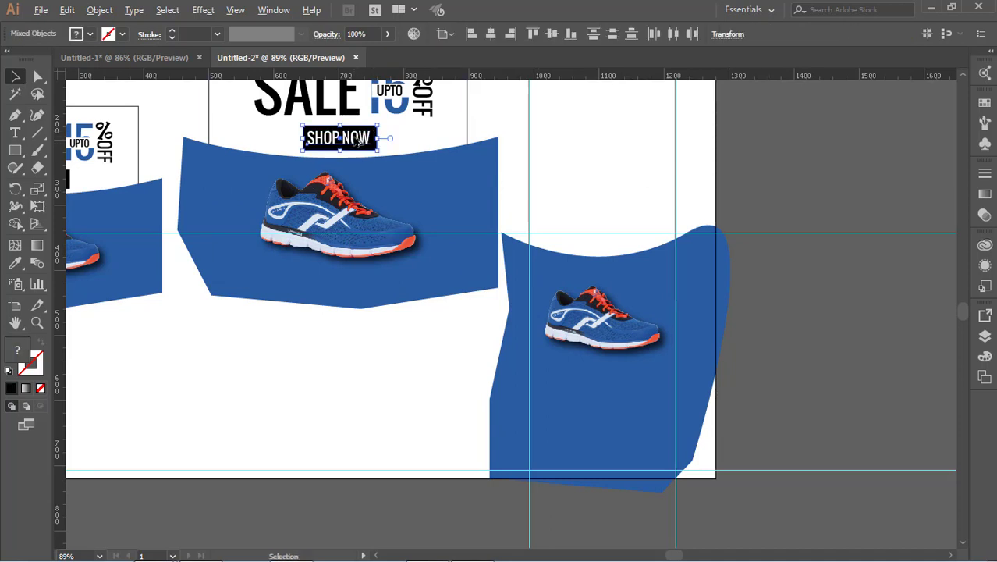
{"action": "left_click_drag", "start_coordinate": [358, 140], "coordinate": [657, 387]}
{"action": "right_click", "coordinate": [613, 401]}
{"action": "mouse_move", "coordinate": [737, 332]}
{"action": "left_click", "coordinate": [803, 330]}
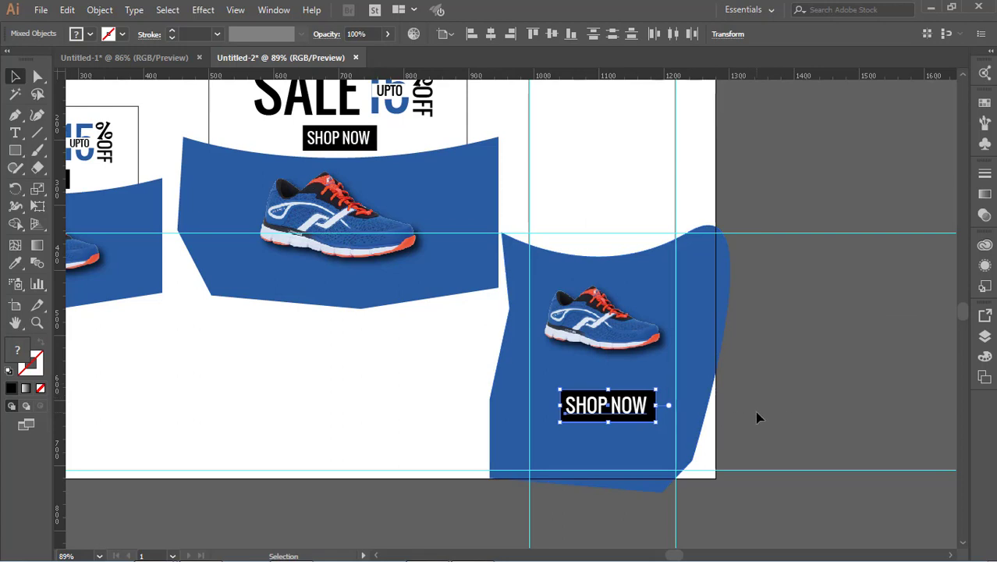
Step: Nudge the copied SHOP NOW button left under the shoe and center its text within the black box
{"action": "key", "text": "Left"}
{"action": "key", "text": "Left"}
{"action": "key", "text": "Left"}
{"action": "key", "text": "Left"}
{"action": "key", "text": "Left"}
{"action": "left_click", "coordinate": [753, 418]}
{"action": "left_click", "coordinate": [623, 414]}
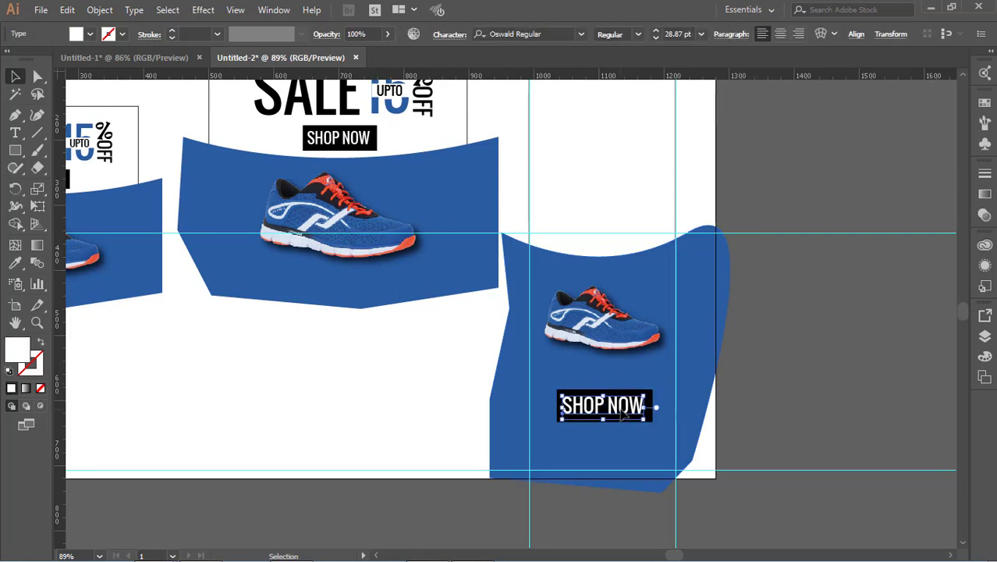
{"action": "key", "text": "Right"}
{"action": "key", "text": "Right"}
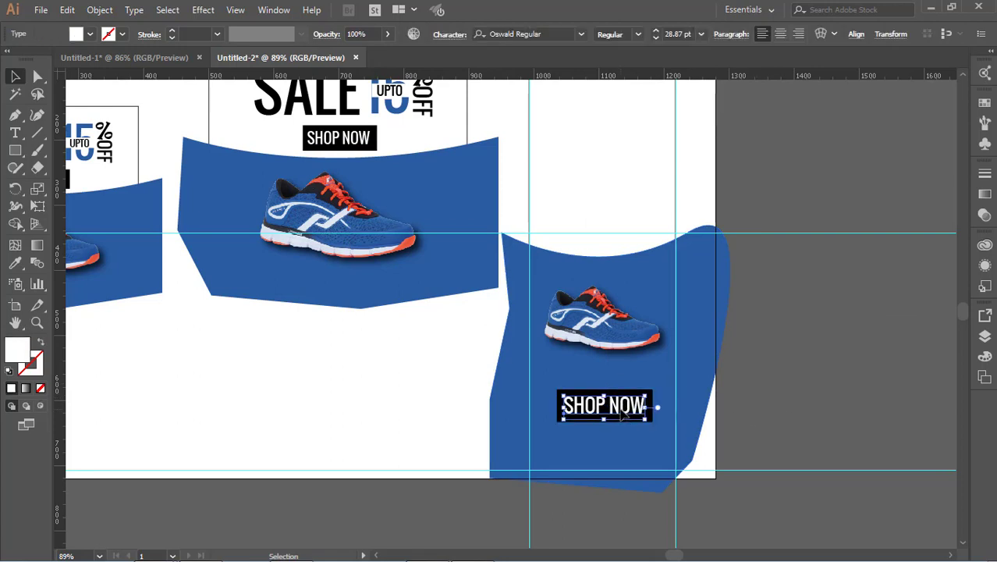
{"action": "left_click", "coordinate": [765, 379]}
Step: Lock the larger banner's white background rectangle to make its SALE lettering easier to select
{"action": "scroll", "coordinate": [765, 379], "scroll_direction": "up", "scroll_amount": 2}
{"action": "left_click", "coordinate": [271, 194]}
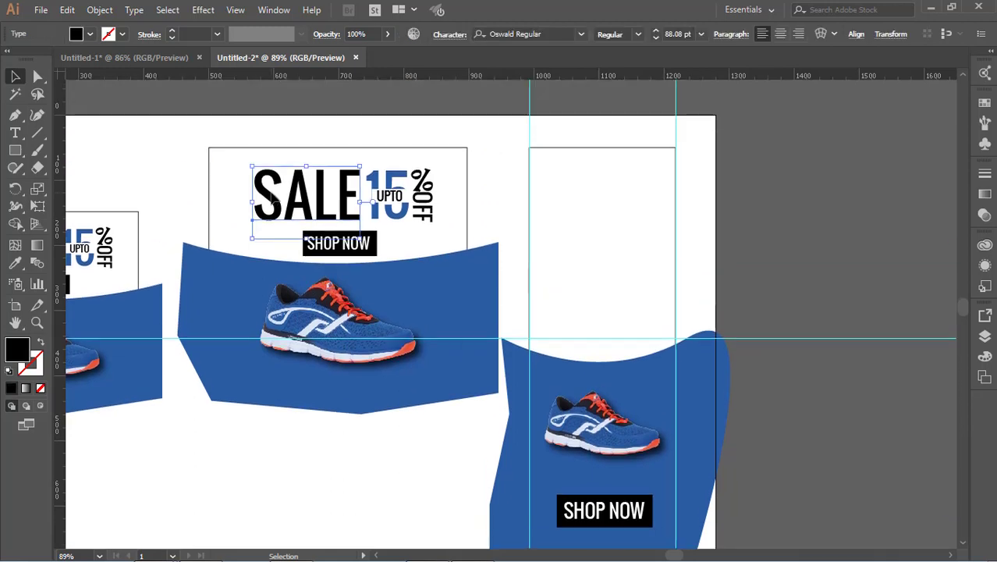
{"action": "left_click", "coordinate": [393, 205], "text": "shift"}
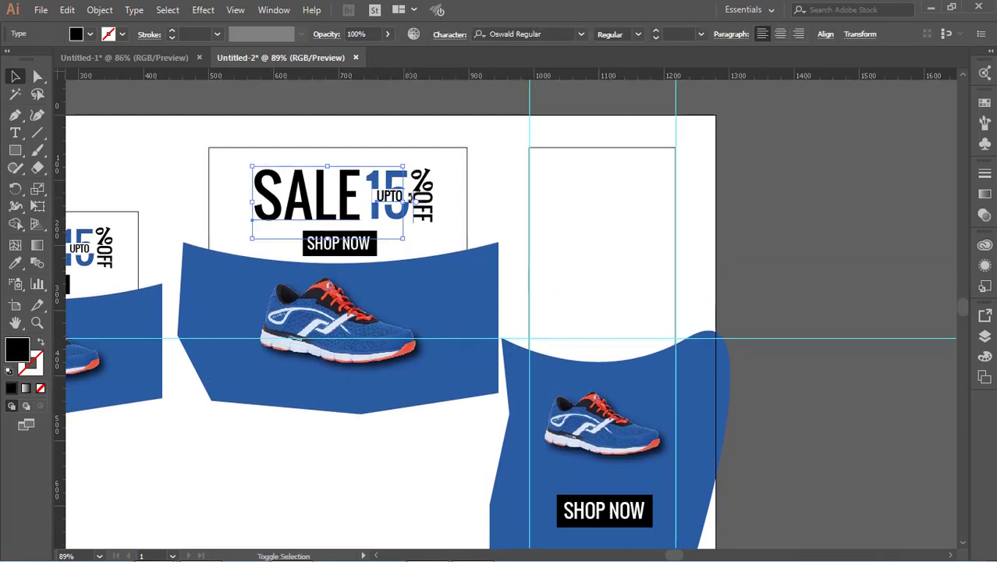
{"action": "left_click", "coordinate": [499, 214]}
{"action": "left_click", "coordinate": [230, 160]}
{"action": "left_click", "coordinate": [101, 10]}
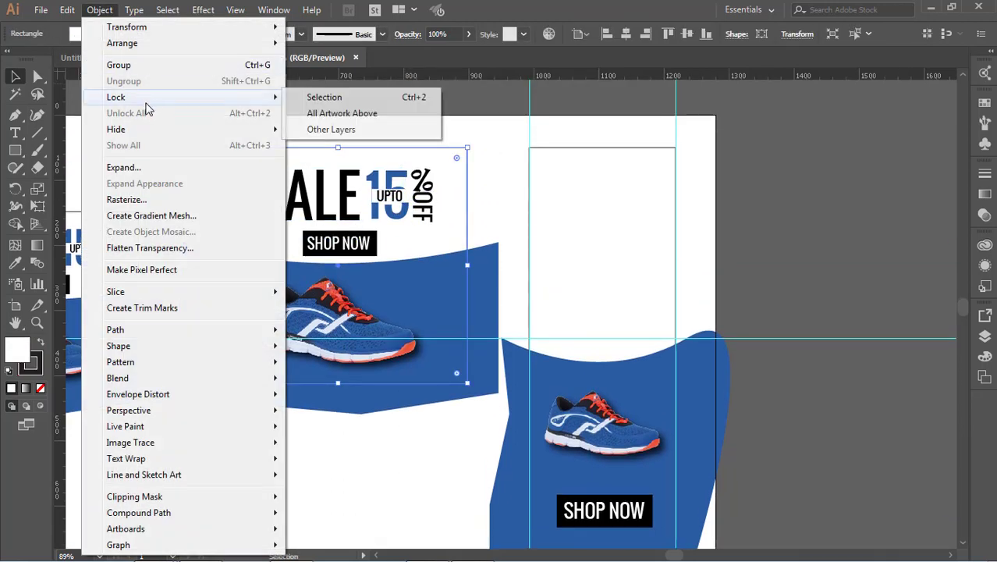
{"action": "left_click", "coordinate": [323, 96]}
Step: Move the larger banner's SALE UPTO 15% OFF lettering in front of the tall rectangle and shrink it to fit the width
{"action": "left_click_drag", "start_coordinate": [443, 211], "coordinate": [436, 214]}
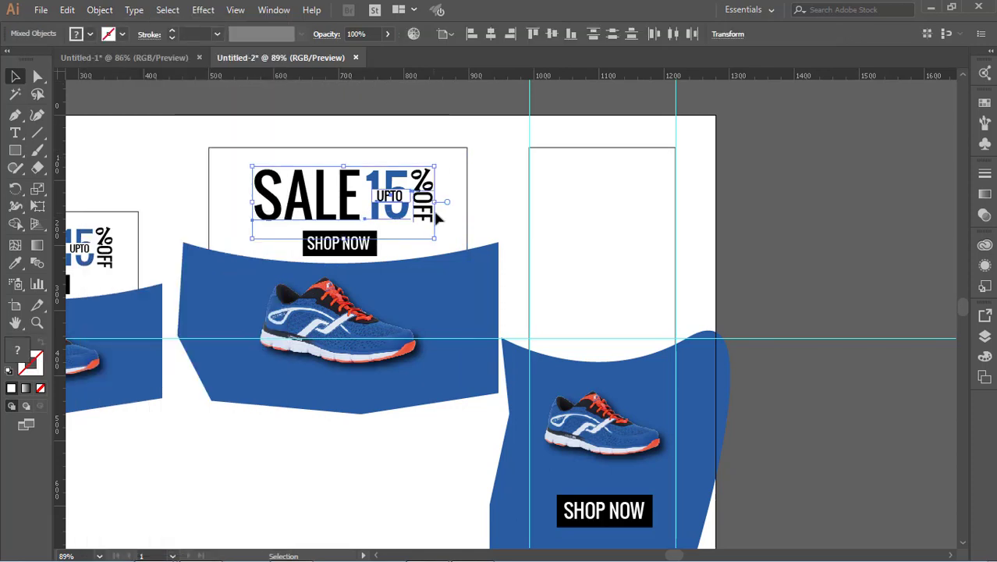
{"action": "left_click_drag", "start_coordinate": [343, 194], "coordinate": [605, 224]}
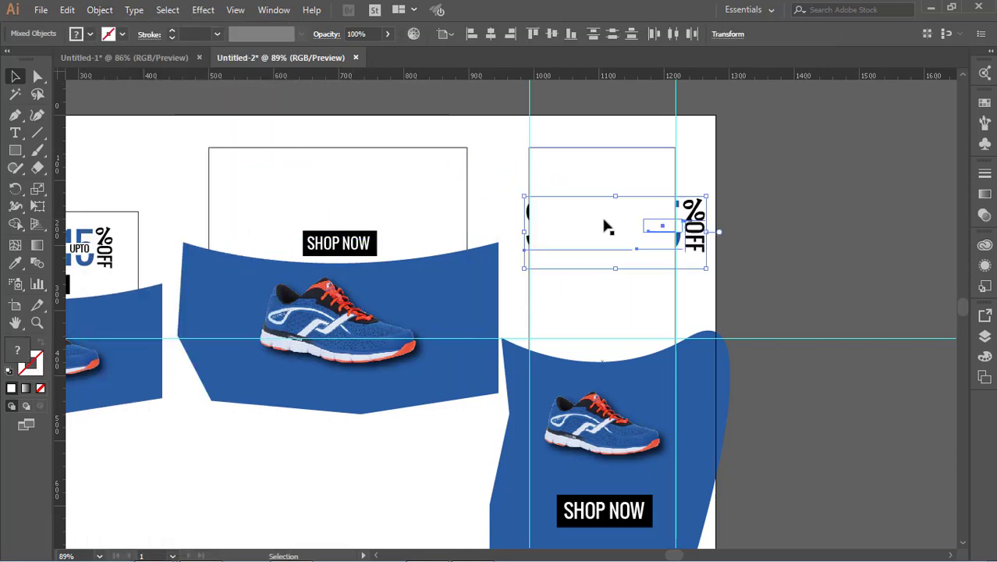
{"action": "right_click", "coordinate": [605, 225]}
{"action": "left_click", "coordinate": [748, 360]}
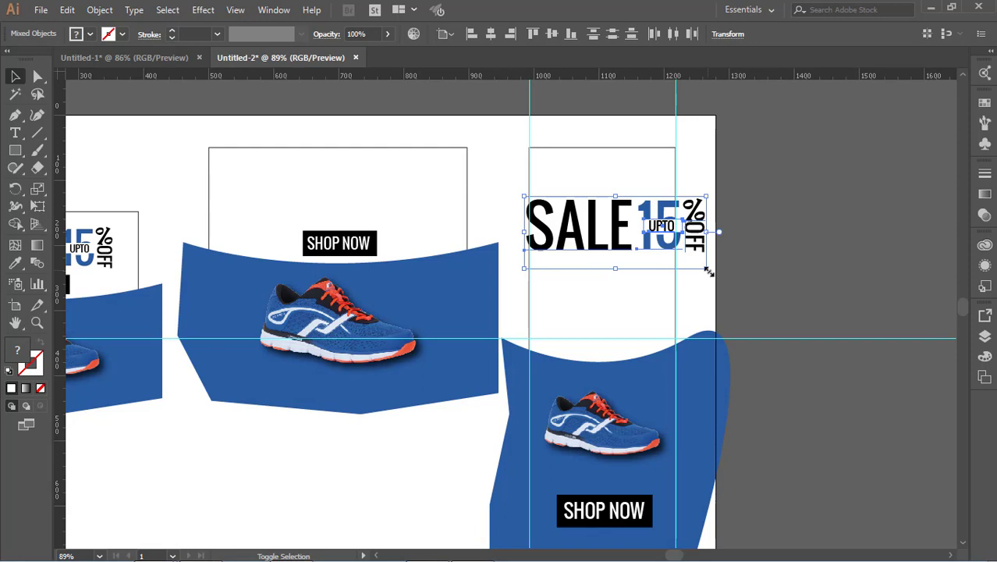
{"action": "left_click_drag", "start_coordinate": [708, 270], "coordinate": [653, 245]}
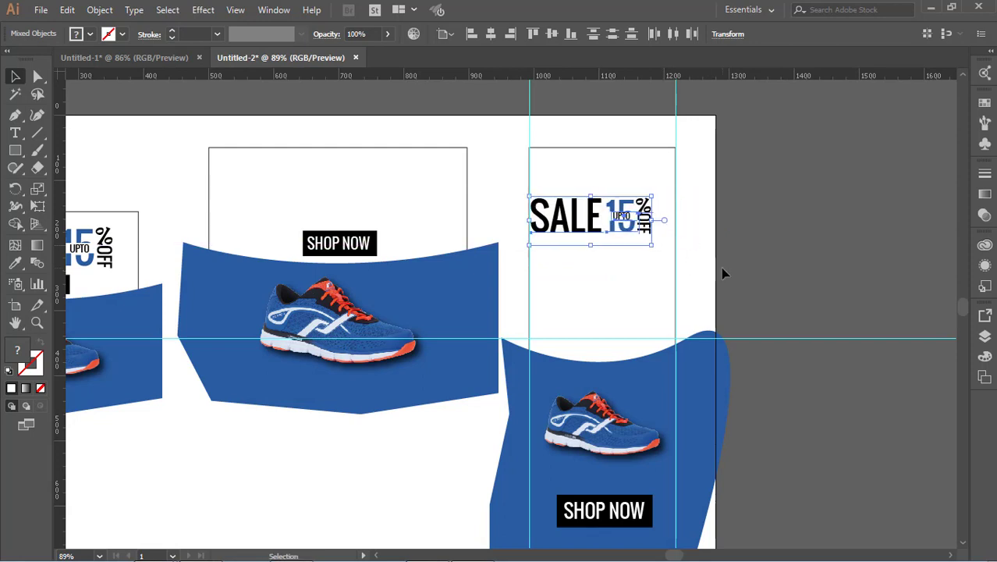
Step: Nudge the SALE lettering right and down to center it in the tall banner's white area
{"action": "key", "text": "Right"}
{"action": "key", "text": "Right"}
{"action": "key", "text": "Right"}
{"action": "key", "text": "Right"}
{"action": "key", "text": "Right"}
{"action": "key", "text": "Right"}
{"action": "key", "text": "Right"}
{"action": "key", "text": "Right"}
{"action": "key", "text": "Right"}
{"action": "key", "text": "Right"}
{"action": "key", "text": "Right"}
{"action": "key", "text": "Right"}
{"action": "key", "text": "Right"}
{"action": "key", "text": "Right"}
{"action": "key", "text": "Right"}
{"action": "key", "text": "Down"}
{"action": "key", "text": "Down"}
{"action": "key", "text": "Down"}
{"action": "key", "text": "Down"}
{"action": "key", "text": "Down"}
{"action": "key", "text": "shift+Down"}
{"action": "key", "text": "shift+Down"}
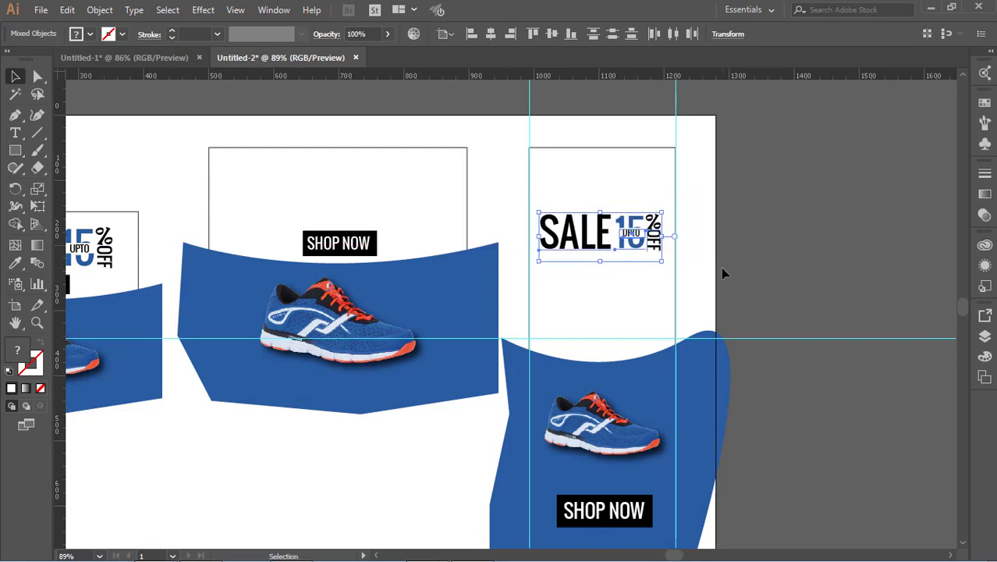
{"action": "key", "text": "Down"}
{"action": "key", "text": "Down"}
{"action": "key", "text": "Down"}
{"action": "key", "text": "Down"}
{"action": "key", "text": "Down"}
{"action": "key", "text": "Down"}
{"action": "key", "text": "Down"}
{"action": "key", "text": "Down"}
{"action": "key", "text": "Down"}
{"action": "key", "text": "Down"}
{"action": "key", "text": "Down"}
{"action": "key", "text": "Down"}
{"action": "key", "text": "Down"}
{"action": "key", "text": "Down"}
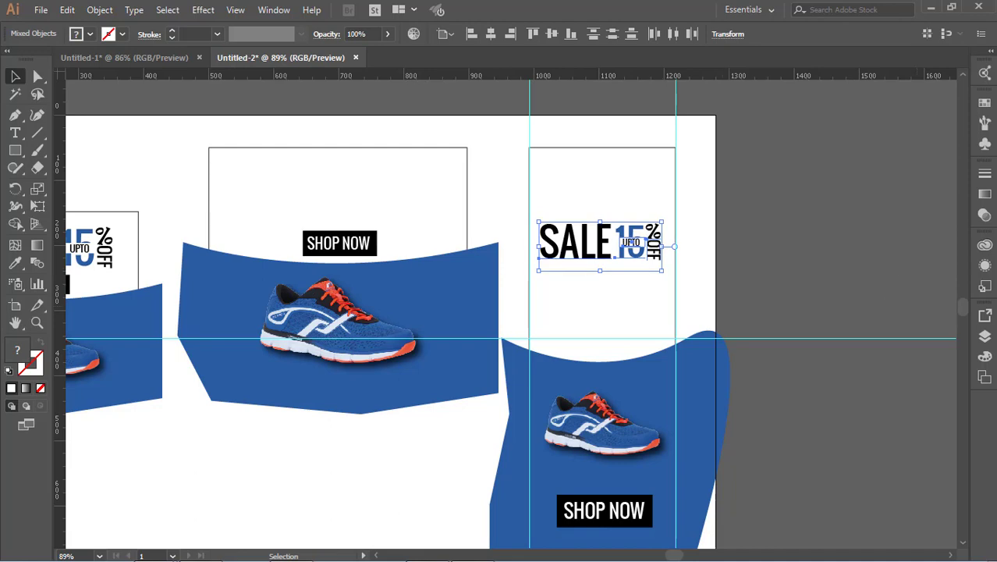
{"action": "left_click", "coordinate": [838, 267]}
{"action": "scroll", "coordinate": [675, 276], "scroll_direction": "down", "scroll_amount": 2}
Step: Draw a wide white rectangle beneath the two smaller banners, reaching down to the lower horizontal guide
{"action": "left_click_drag", "start_coordinate": [292, 421], "coordinate": [526, 375]}
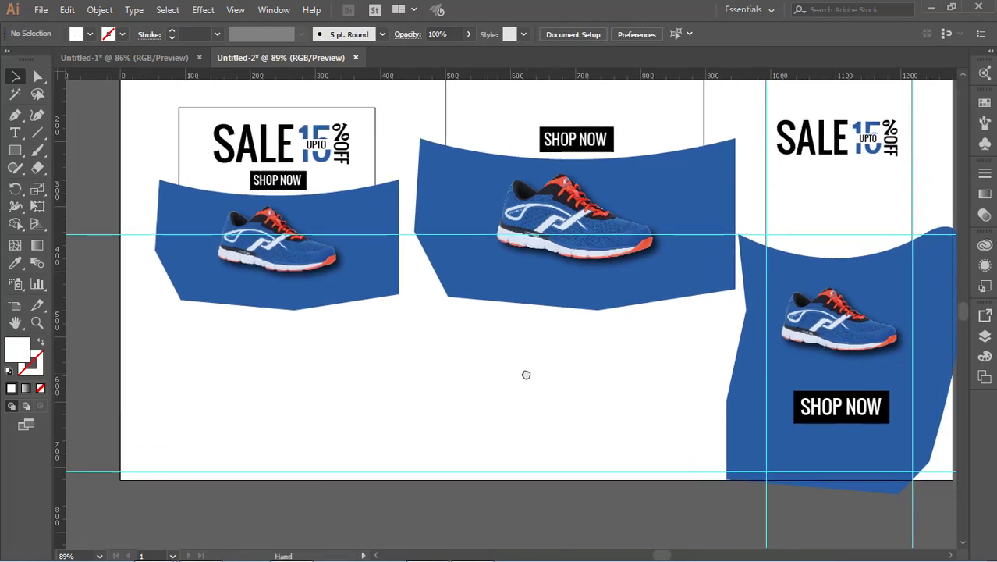
{"action": "key", "text": "m"}
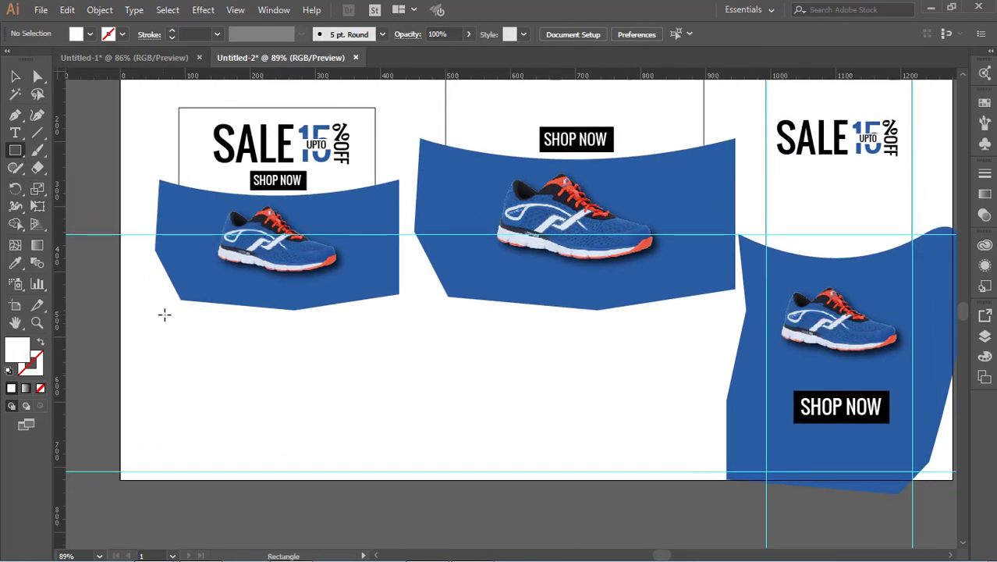
{"action": "left_click_drag", "start_coordinate": [178, 318], "coordinate": [701, 470]}
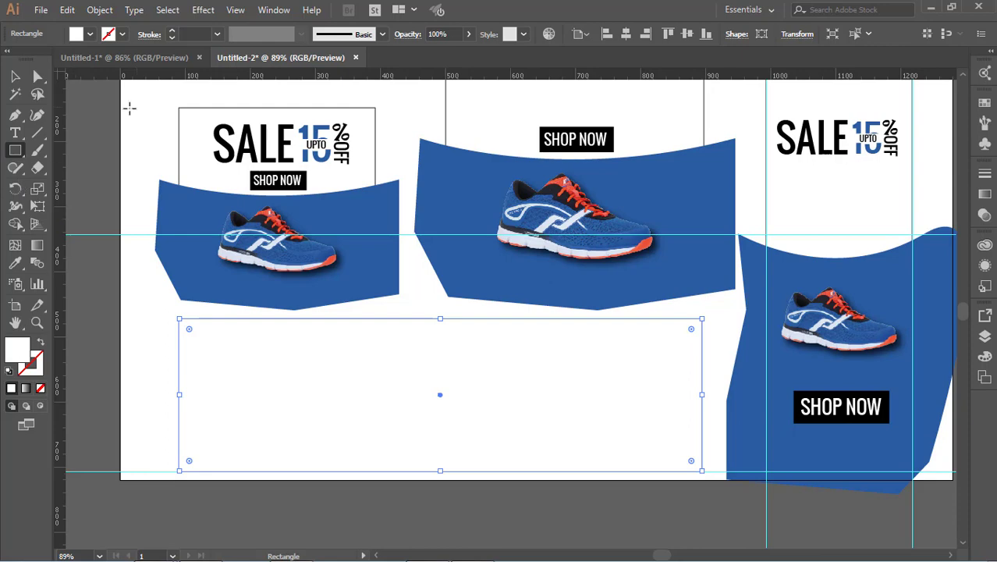
{"action": "scroll", "coordinate": [130, 109], "scroll_direction": "up", "scroll_amount": 2}
{"action": "left_click", "coordinate": [18, 76]}
{"action": "left_click", "coordinate": [369, 134]}
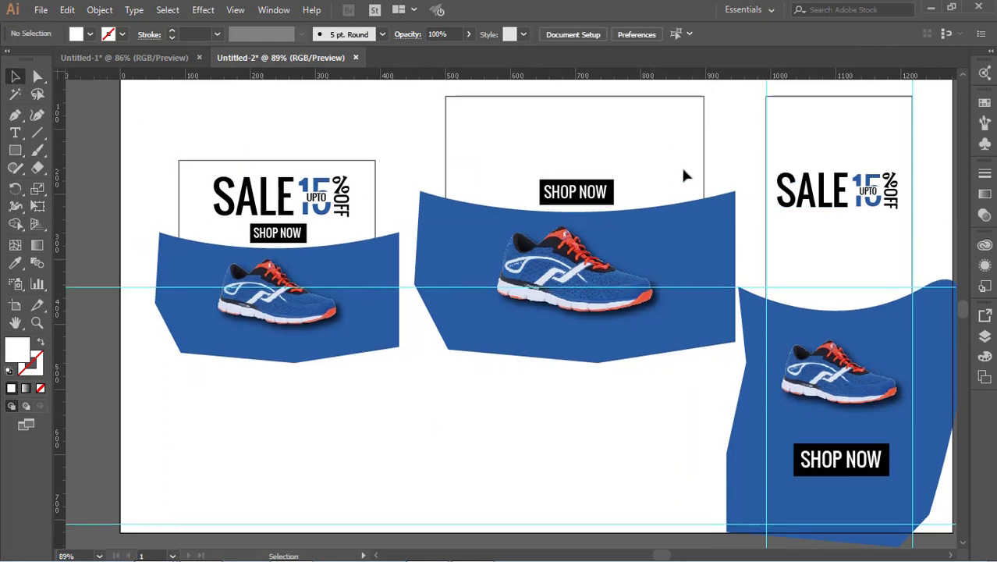
Step: Undo the wide rectangle and the nudges applied to the tall banner's SALE lettering
{"action": "key", "text": "ctrl+z"}
{"action": "key", "text": "ctrl+z"}
{"action": "key", "text": "ctrl+z"}
{"action": "key", "text": "ctrl+z"}
{"action": "key", "text": "ctrl+z"}
{"action": "key", "text": "ctrl+z"}
{"action": "key", "text": "ctrl+z"}
{"action": "key", "text": "ctrl+z"}
{"action": "key", "text": "ctrl+z"}
{"action": "key", "text": "ctrl+z"}
{"action": "key", "text": "ctrl+z"}
{"action": "key", "text": "ctrl+z"}
{"action": "key", "text": "ctrl+z"}
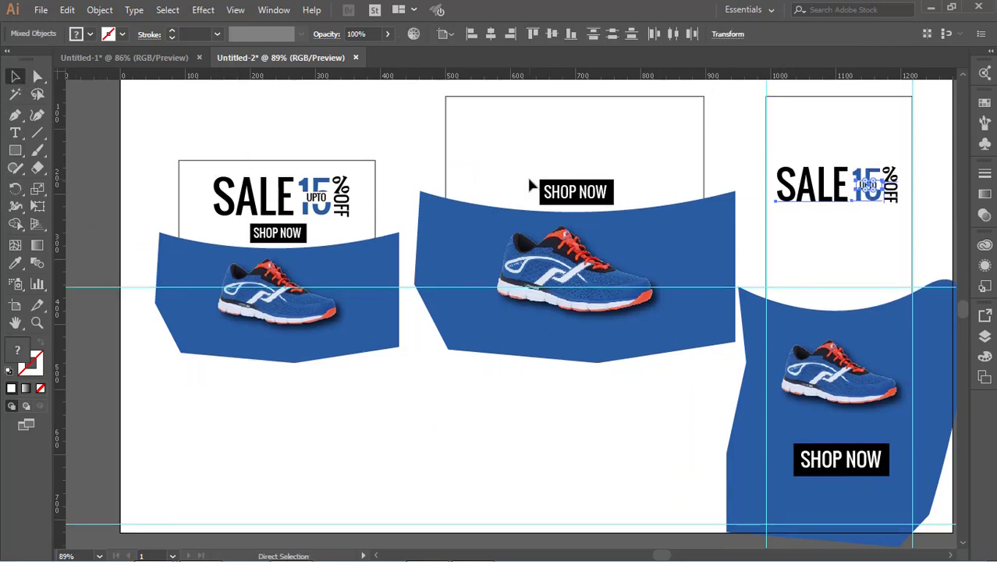
{"action": "key", "text": "Up"}
{"action": "key", "text": "Up"}
{"action": "key", "text": "Up"}
{"action": "key", "text": "Up"}
{"action": "key", "text": "Up"}
{"action": "key", "text": "Up"}
{"action": "key", "text": "Up"}
{"action": "key", "text": "Up"}
{"action": "key", "text": "Up"}
{"action": "key", "text": "Up"}
{"action": "key", "text": "Up"}
{"action": "key", "text": "Up"}
{"action": "key", "text": "Up"}
{"action": "key", "text": "Up"}
{"action": "key", "text": "Up"}
{"action": "key", "text": "Up"}
{"action": "key", "text": "Up"}
{"action": "key", "text": "Up"}
{"action": "key", "text": "Up"}
{"action": "key", "text": "Up"}
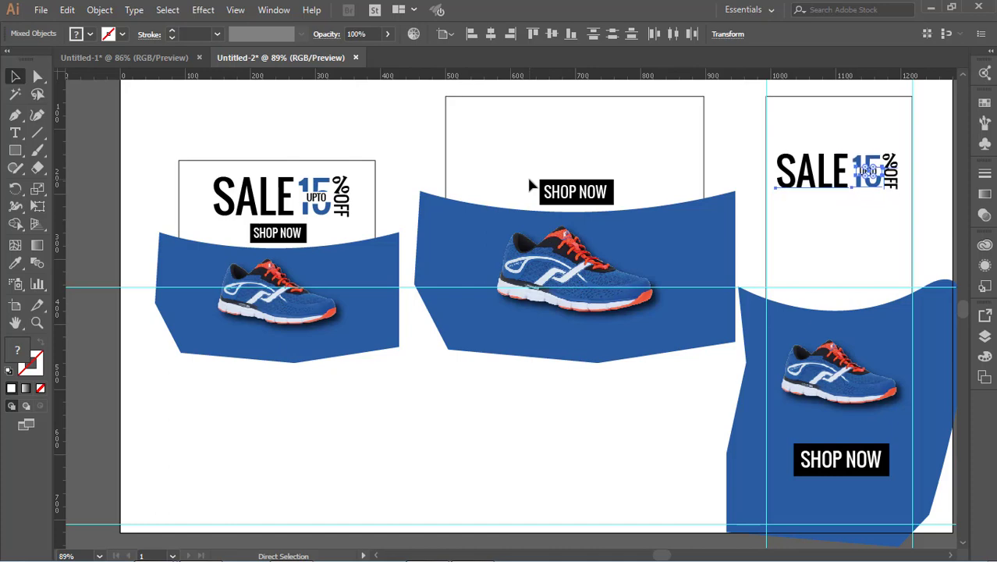
{"action": "key", "text": "Left"}
{"action": "key", "text": "Left"}
{"action": "key", "text": "Left"}
{"action": "key", "text": "Left"}
{"action": "key", "text": "Left"}
{"action": "key", "text": "Left"}
{"action": "key", "text": "Left"}
{"action": "key", "text": "Left"}
{"action": "key", "text": "Left"}
{"action": "key", "text": "Left"}
{"action": "key", "text": "Left"}
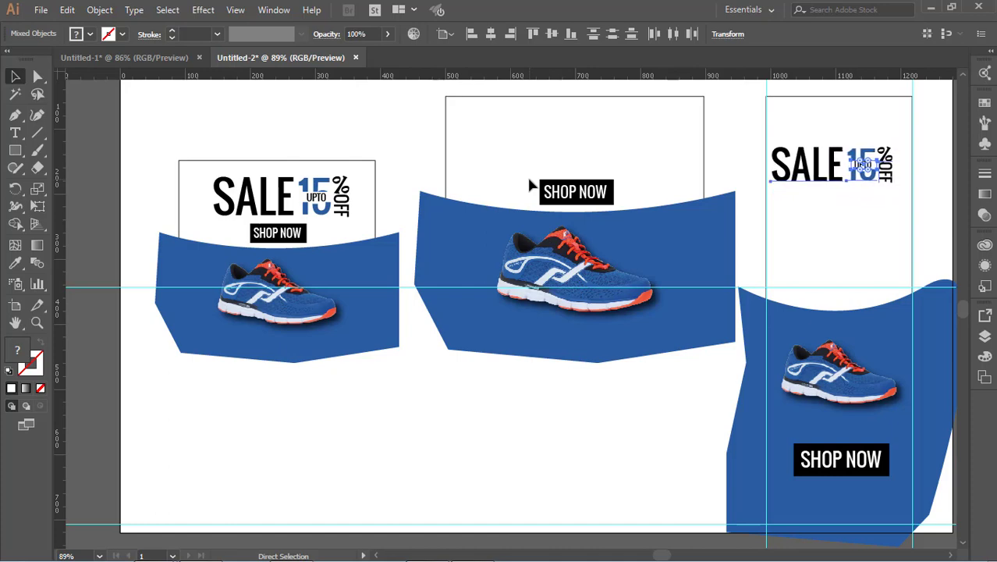
Step: Undo the shrinking and moving of the SALE lettering, along with the earlier edits to the copied SHOP NOW button
{"action": "key", "text": "ctrl+z"}
{"action": "key", "text": "ctrl+z"}
{"action": "key", "text": "ctrl+z"}
{"action": "key", "text": "ctrl+z"}
{"action": "key", "text": "ctrl+z"}
{"action": "key", "text": "ctrl+z"}
{"action": "key", "text": "ctrl+z"}
{"action": "key", "text": "ctrl+z"}
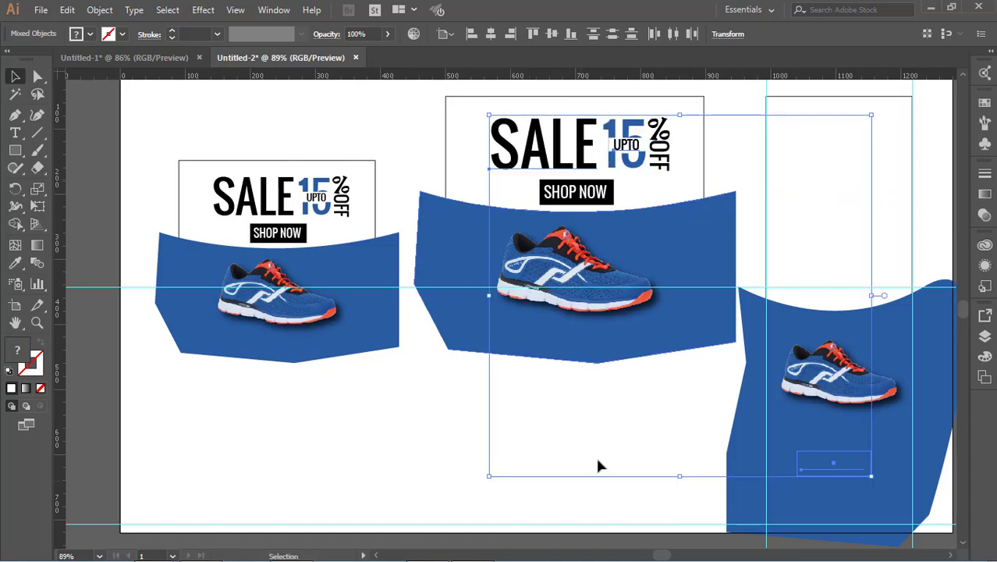
Step: Lock the white background rectangle behind the larger banner's SALE lettering
{"action": "left_click", "coordinate": [531, 443]}
{"action": "left_click", "coordinate": [852, 471]}
{"action": "key", "text": "ctrl+2"}
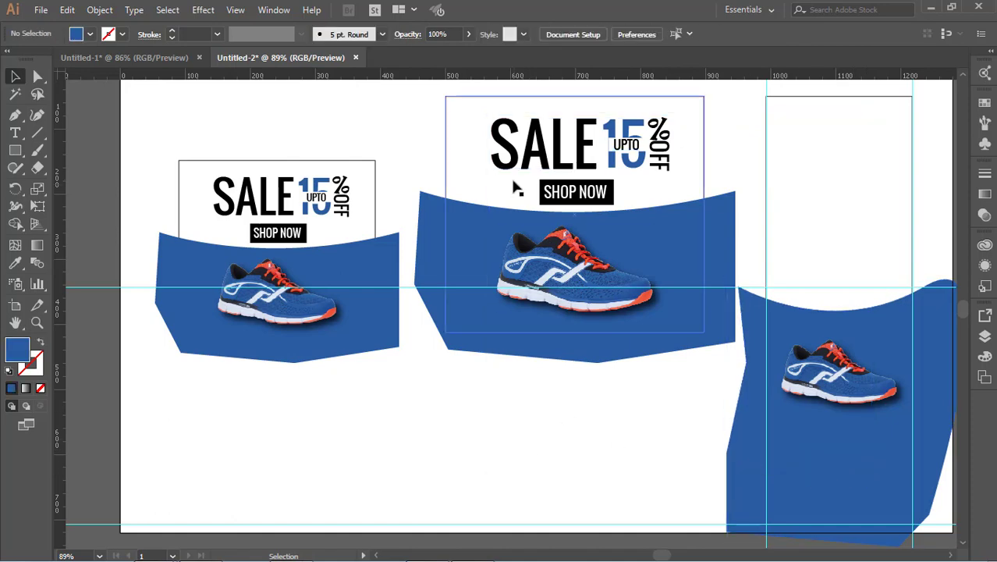
{"action": "left_click_drag", "start_coordinate": [473, 108], "coordinate": [503, 156]}
{"action": "key", "text": "ctrl+z"}
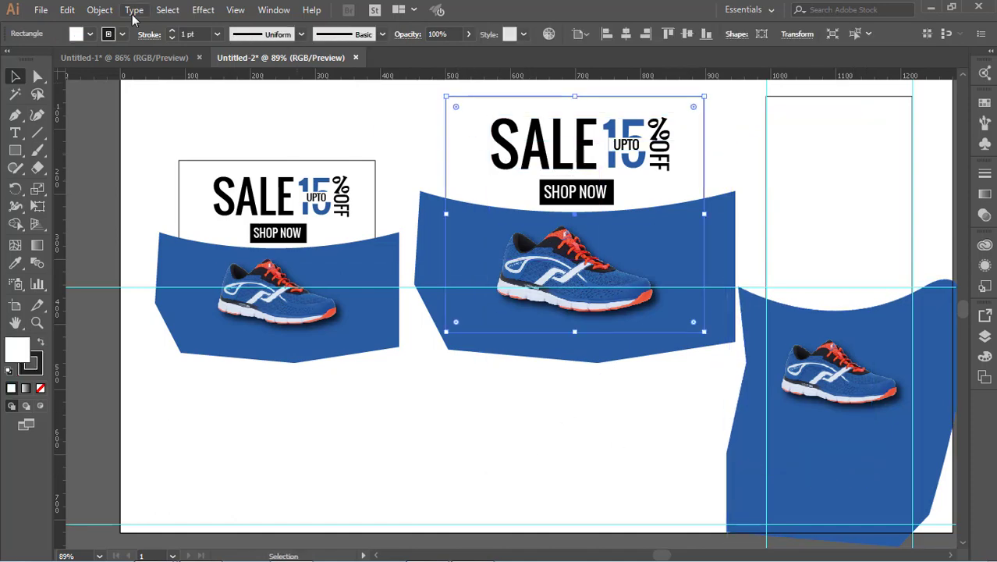
{"action": "left_click", "coordinate": [99, 9]}
{"action": "left_click", "coordinate": [312, 96]}
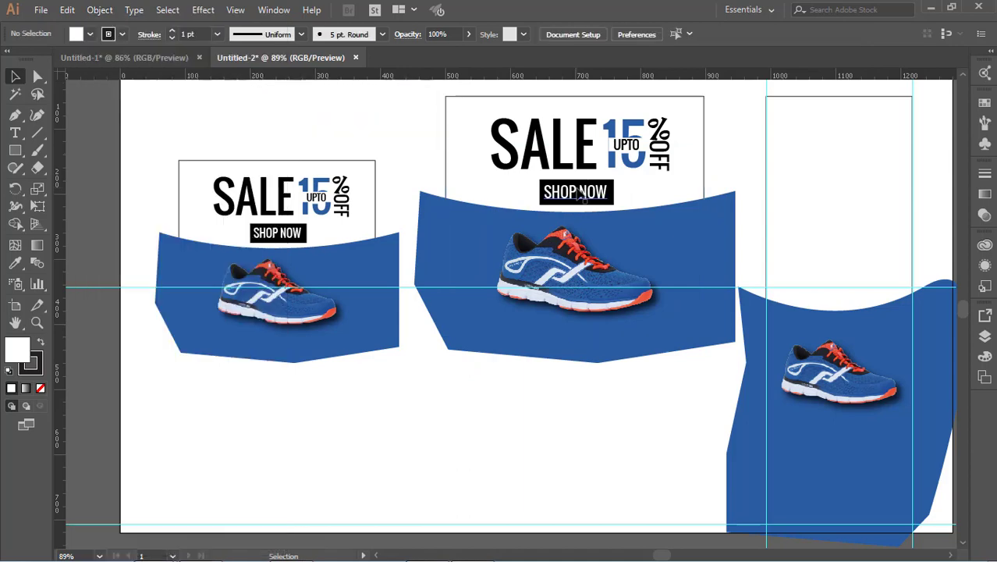
Step: Copy the larger banner's SALE UPTO 15% OFF lettering onto the tall rectangle, in front of it, and shrink it to fit the width
{"action": "left_click_drag", "start_coordinate": [536, 158], "coordinate": [805, 174]}
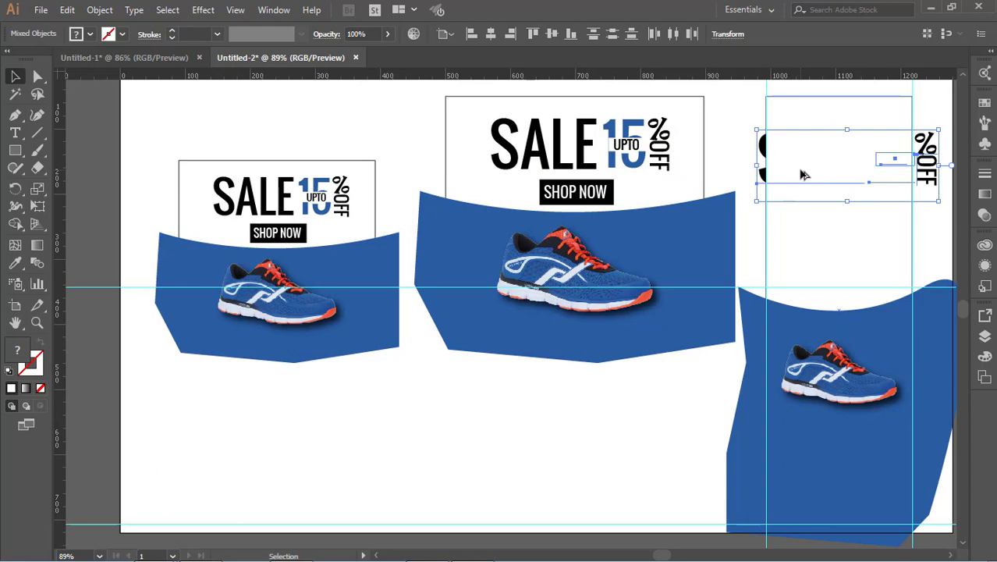
{"action": "right_click", "coordinate": [846, 164]}
{"action": "mouse_move", "coordinate": [906, 311]}
{"action": "left_click", "coordinate": [830, 308]}
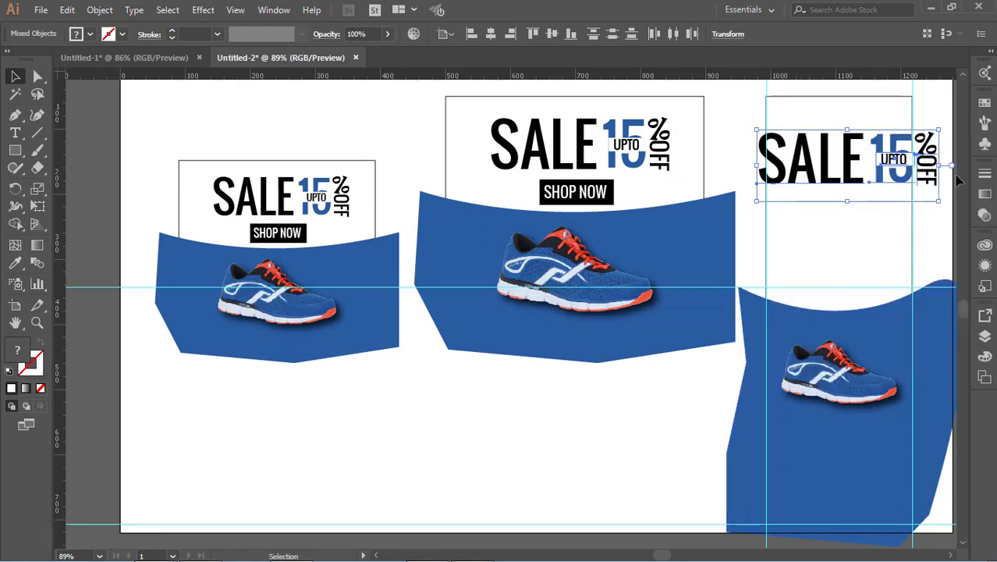
{"action": "left_click_drag", "start_coordinate": [940, 130], "coordinate": [872, 156]}
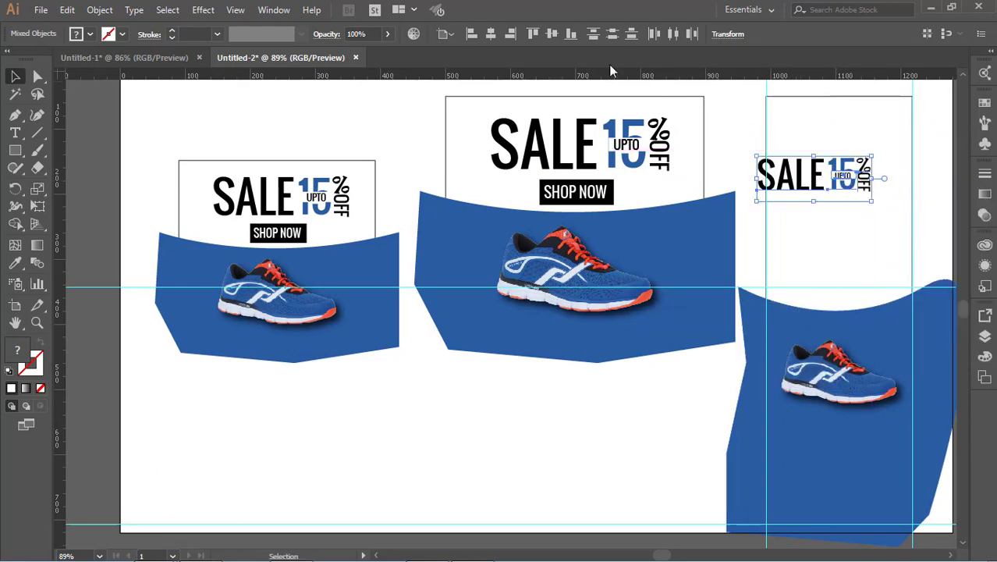
Step: Try to nudge the shrunken SALE UPTO 15% OFF lettering to the right and down within the tall rectangle
{"action": "key", "text": "shift+Right"}
{"action": "key", "text": "shift+Right"}
{"action": "key", "text": "shift+Right"}
{"action": "key", "text": "shift+Right"}
{"action": "key", "text": "Down"}
{"action": "key", "text": "Down"}
{"action": "key", "text": "Down"}
{"action": "key", "text": "Down"}
{"action": "key", "text": "Down"}
{"action": "key", "text": "Down"}
{"action": "key", "text": "Down"}
{"action": "key", "text": "Down"}
{"action": "key", "text": "Down"}
{"action": "key", "text": "Down"}
{"action": "key", "text": "Down"}
{"action": "key", "text": "Down"}
{"action": "key", "text": "Down"}
{"action": "key", "text": "Down"}
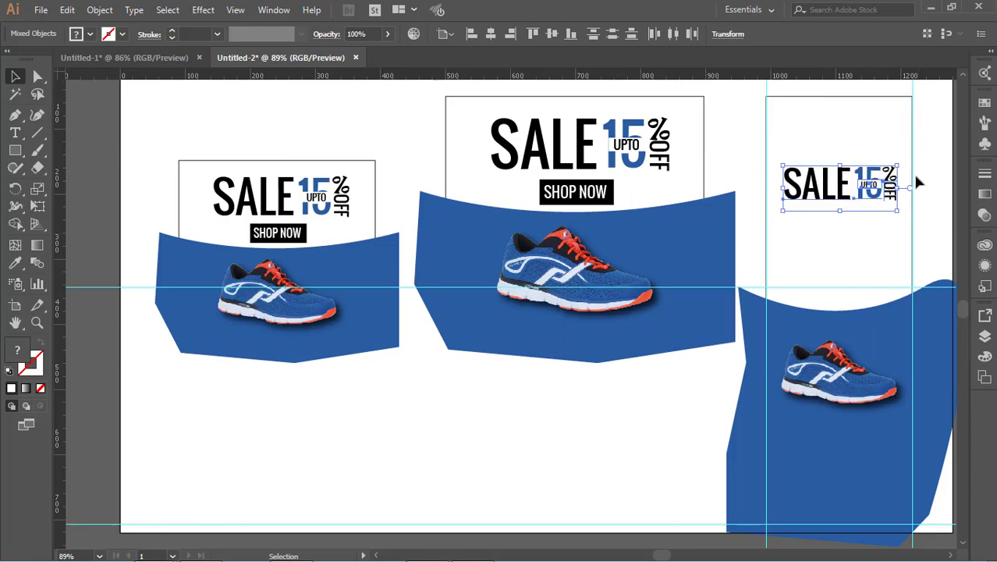
{"action": "left_click", "coordinate": [926, 210]}
{"action": "left_click", "coordinate": [795, 178]}
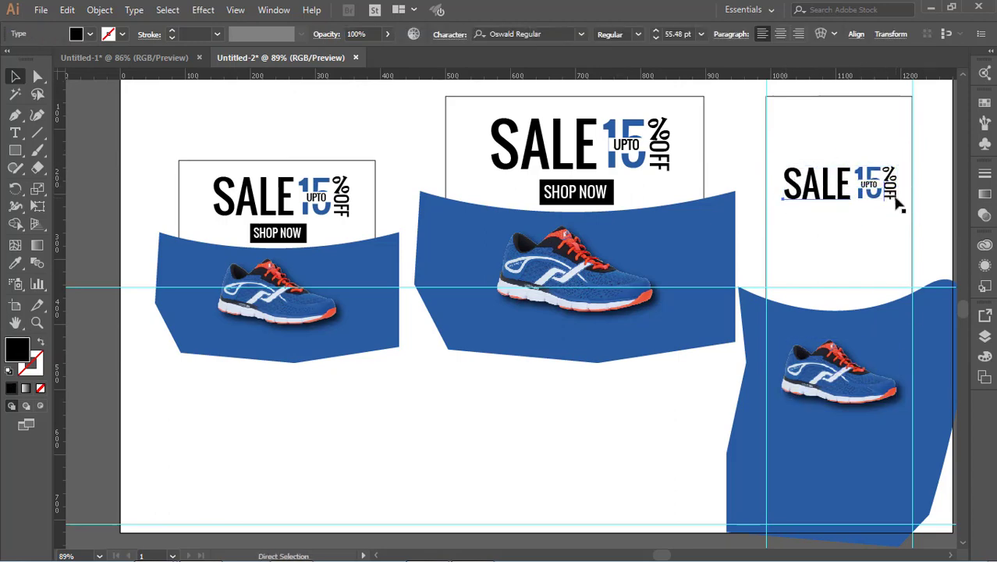
Step: Undo the nudges, shrinking and front ordering of the tall banner's copied SALE lettering
{"action": "key", "text": "ctrl+z"}
{"action": "key", "text": "ctrl+z"}
{"action": "key", "text": "ctrl+z"}
{"action": "left_click", "coordinate": [936, 226]}
{"action": "key", "text": "ctrl+z"}
{"action": "key", "text": "ctrl+z"}
{"action": "key", "text": "ctrl+z"}
{"action": "key", "text": "ctrl+z"}
{"action": "key", "text": "ctrl+z"}
{"action": "key", "text": "ctrl+z"}
{"action": "key", "text": "ctrl+z"}
{"action": "key", "text": "ctrl+z"}
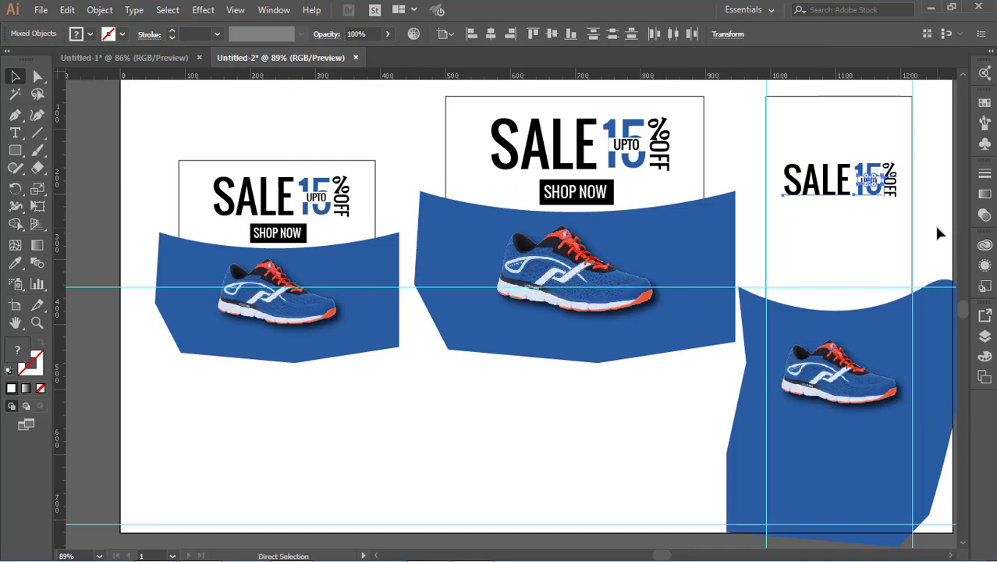
{"action": "key", "text": "ctrl+z"}
{"action": "key", "text": "ctrl+z"}
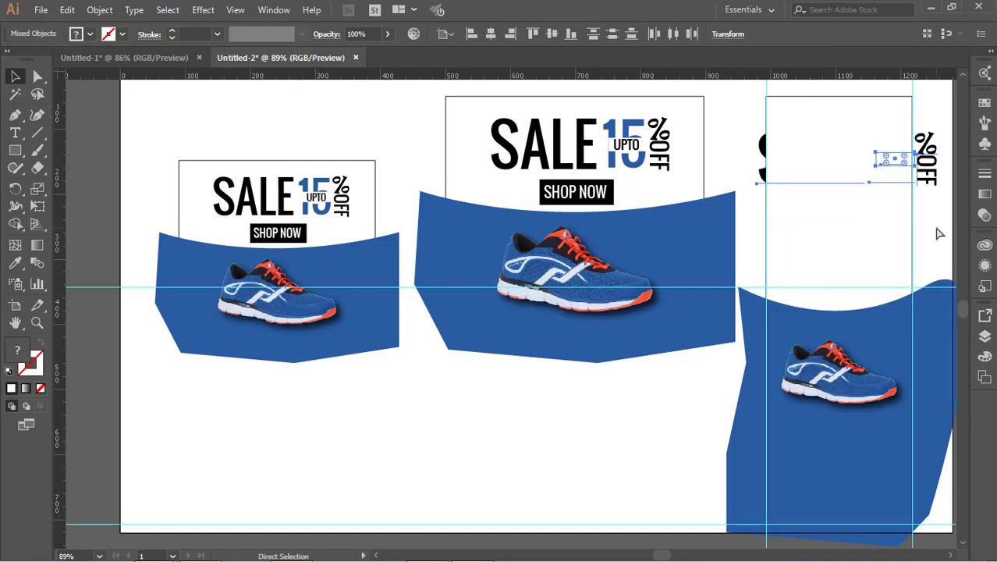
Step: Bring the copied SALE UPTO 15% OFF lettering in front of the tall rectangle, shrink it and centre it across the width
{"action": "right_click", "coordinate": [853, 163]}
{"action": "mouse_move", "coordinate": [879, 371]}
{"action": "left_click", "coordinate": [702, 314]}
{"action": "left_click_drag", "start_coordinate": [938, 129], "coordinate": [864, 201]}
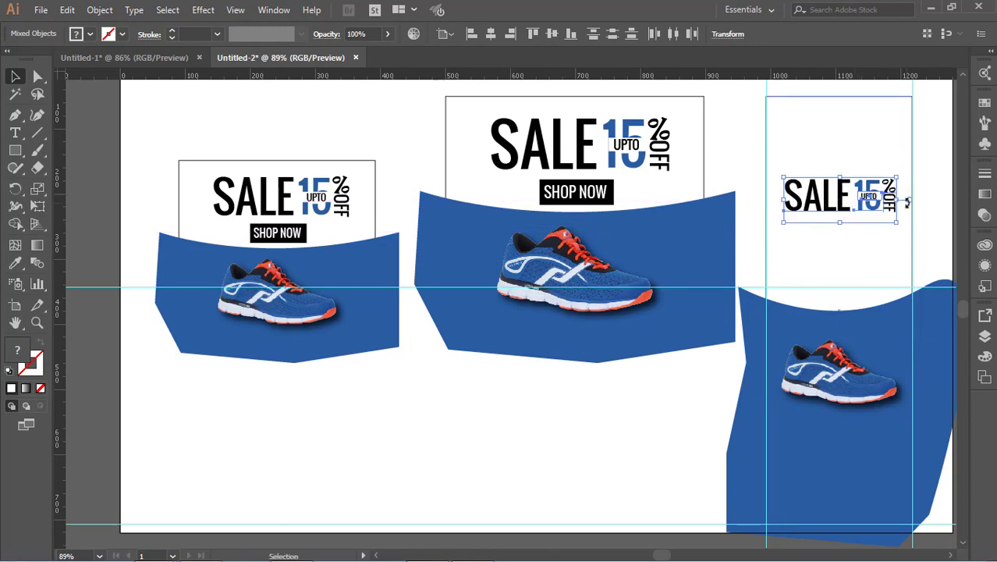
{"action": "key", "text": "Right"}
{"action": "key", "text": "Right"}
{"action": "key", "text": "Up"}
{"action": "key", "text": "Up"}
{"action": "key", "text": "Up"}
{"action": "key", "text": "Up"}
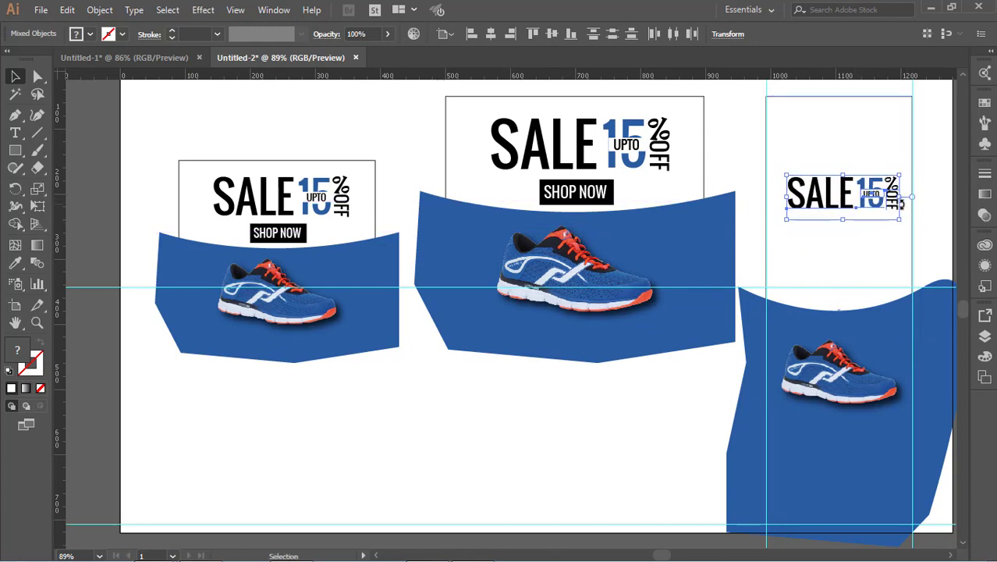
{"action": "key", "text": "Right"}
{"action": "left_click", "coordinate": [876, 273]}
Step: Copy the larger banner's SHOP NOW button below the tall banner's shoe and bring it in front of the blue section
{"action": "left_click", "coordinate": [604, 195]}
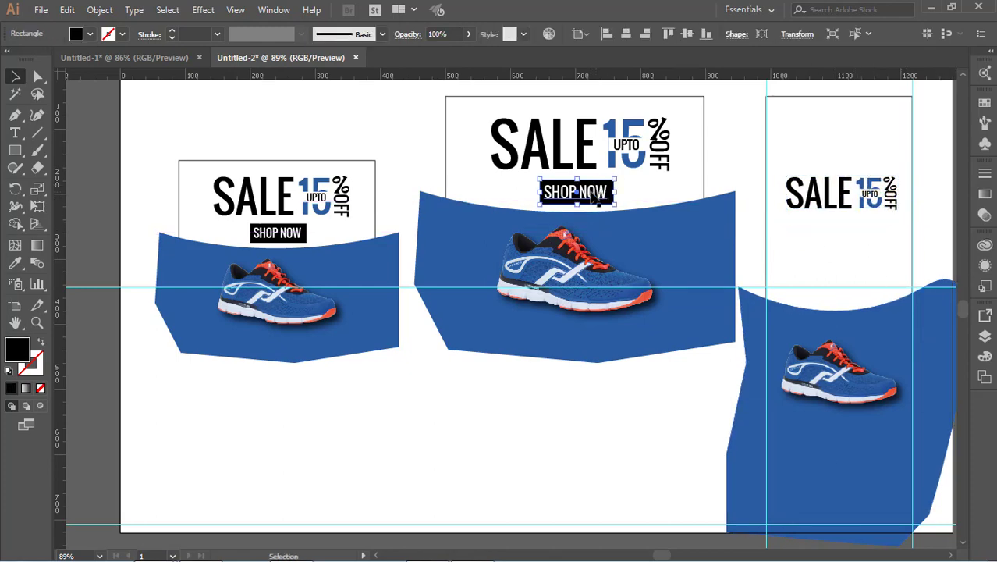
{"action": "left_click", "coordinate": [595, 198]}
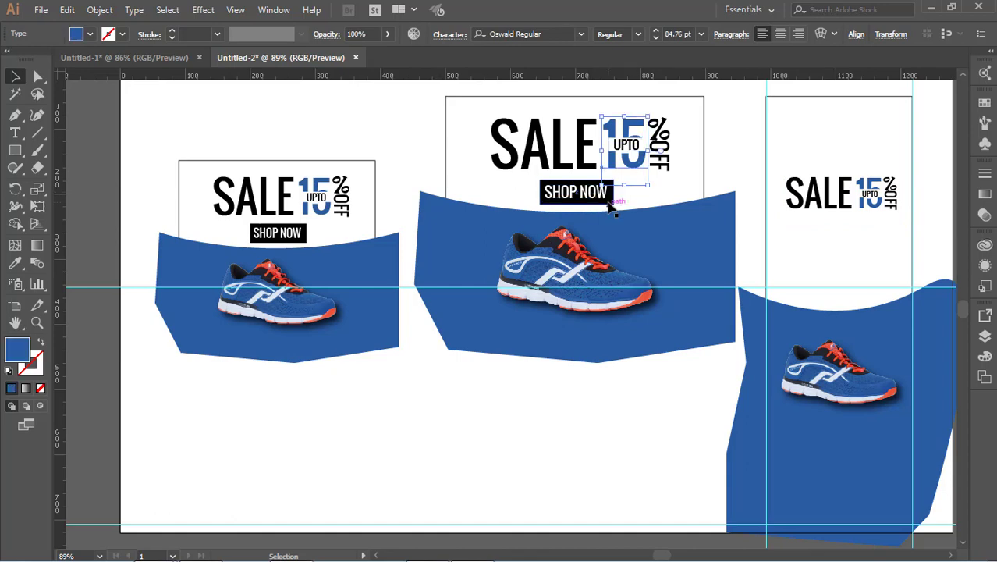
{"action": "left_click", "coordinate": [601, 198], "text": "shift"}
{"action": "left_click_drag", "start_coordinate": [602, 197], "coordinate": [863, 476]}
{"action": "right_click", "coordinate": [865, 477]}
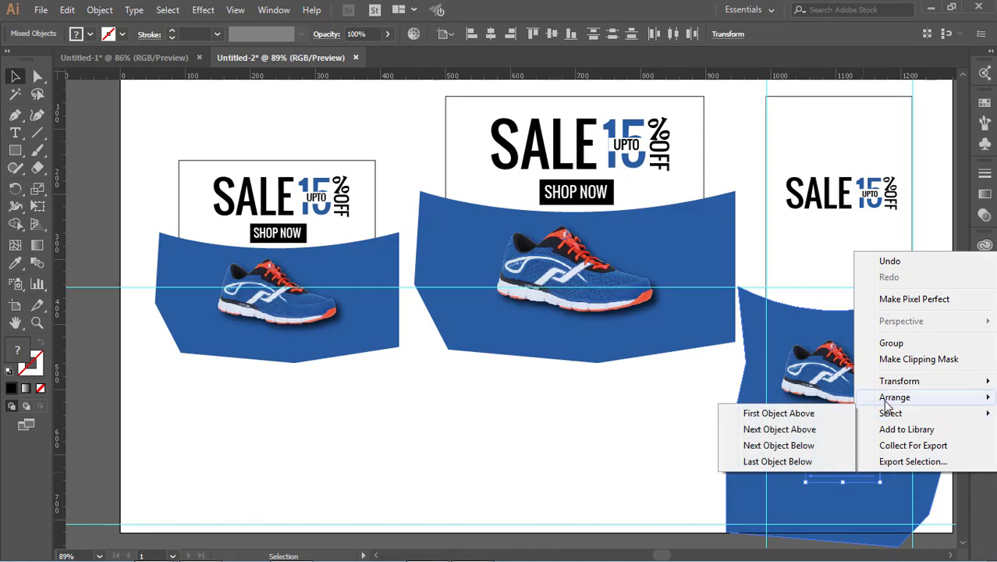
{"action": "mouse_move", "coordinate": [830, 394]}
{"action": "left_click", "coordinate": [741, 404]}
{"action": "left_click", "coordinate": [676, 455]}
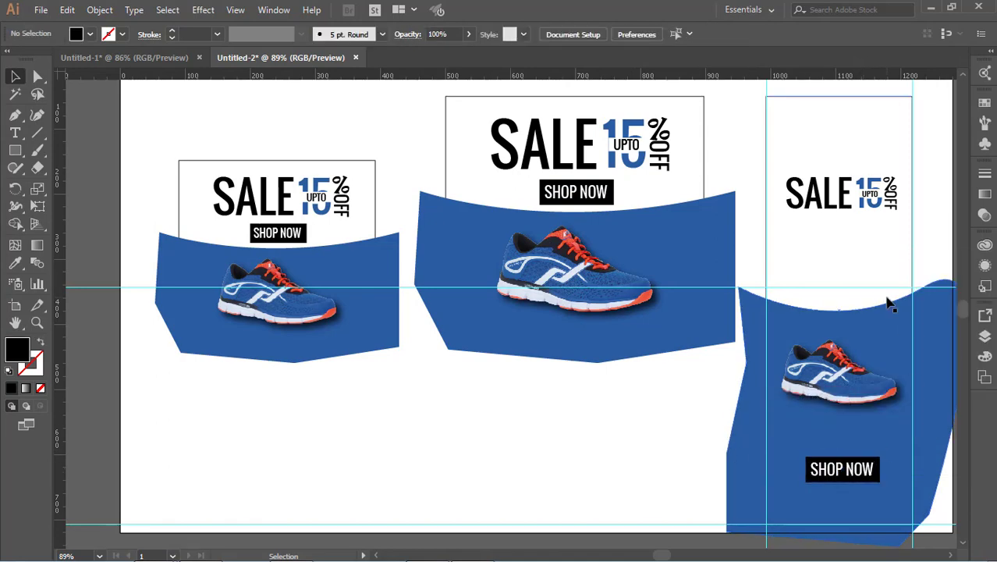
Step: Add a black stroke around the smaller banner's curved blue shape
{"action": "left_click_drag", "start_coordinate": [237, 260], "coordinate": [189, 171]}
{"action": "left_click", "coordinate": [356, 260]}
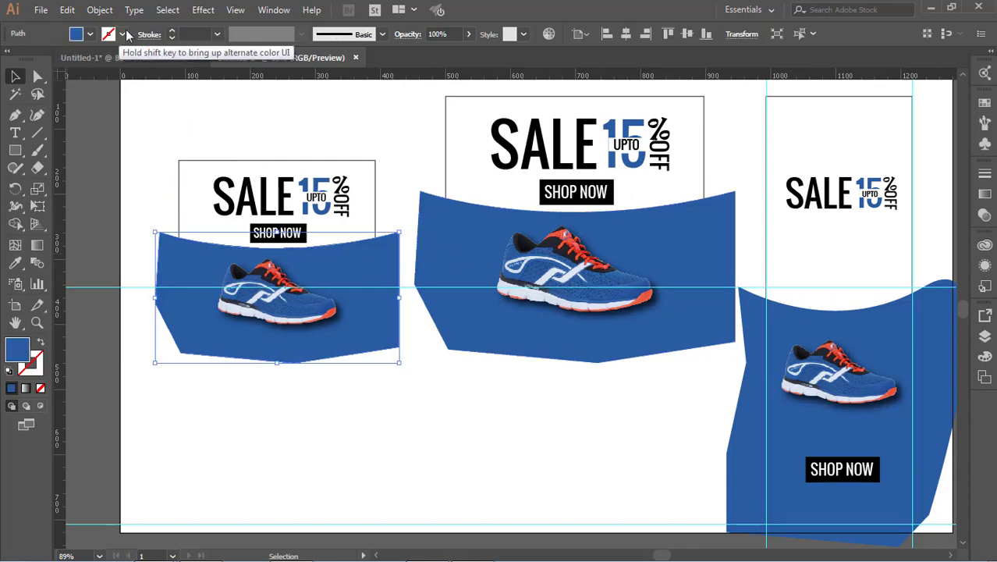
{"action": "left_click", "coordinate": [121, 34]}
{"action": "left_click", "coordinate": [45, 67]}
Step: Try a 4 pt stroke weight on the smaller banner's blue shape and undo it
{"action": "left_click", "coordinate": [216, 35]}
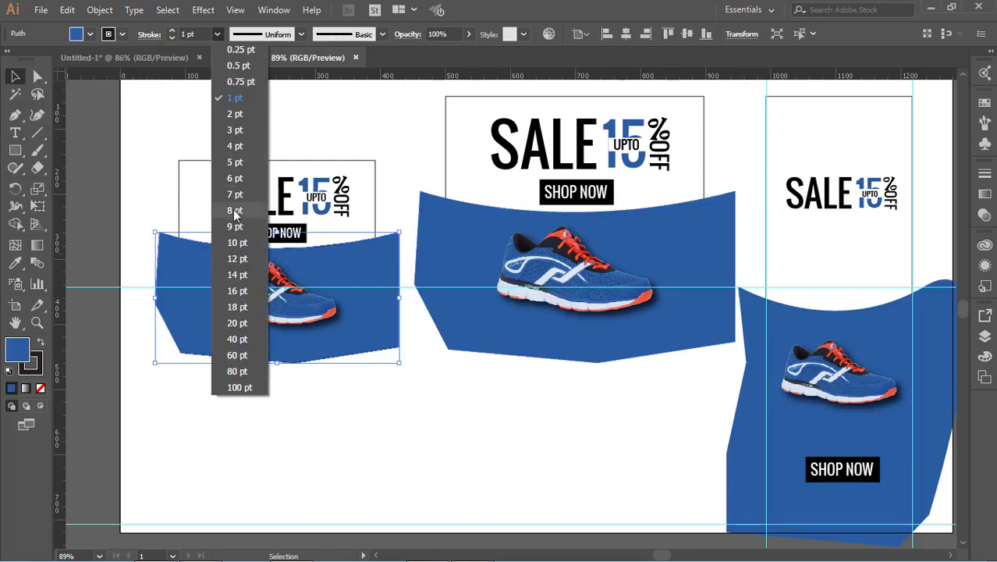
{"action": "left_click", "coordinate": [240, 148]}
{"action": "left_click", "coordinate": [435, 436]}
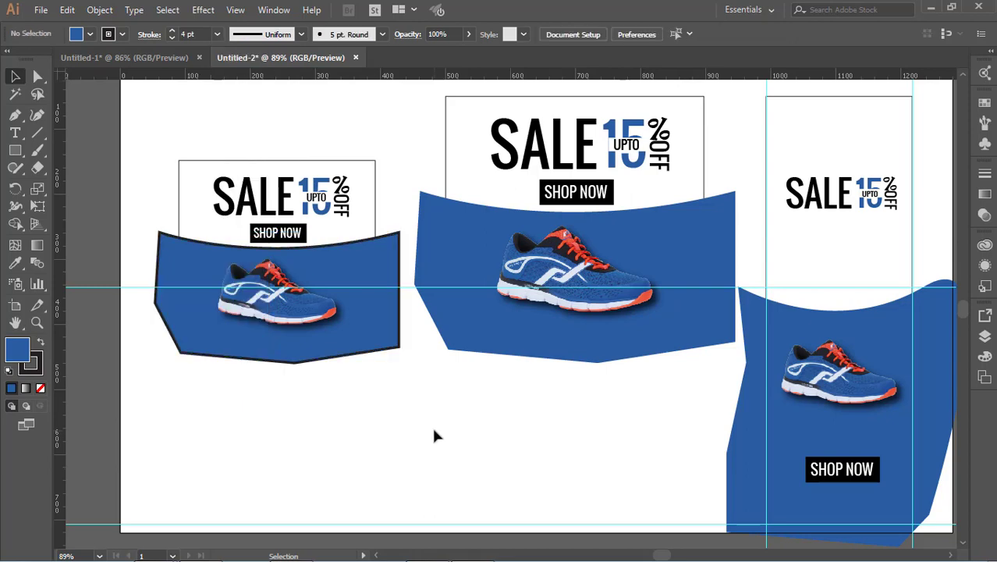
{"action": "key", "text": "ctrl+z"}
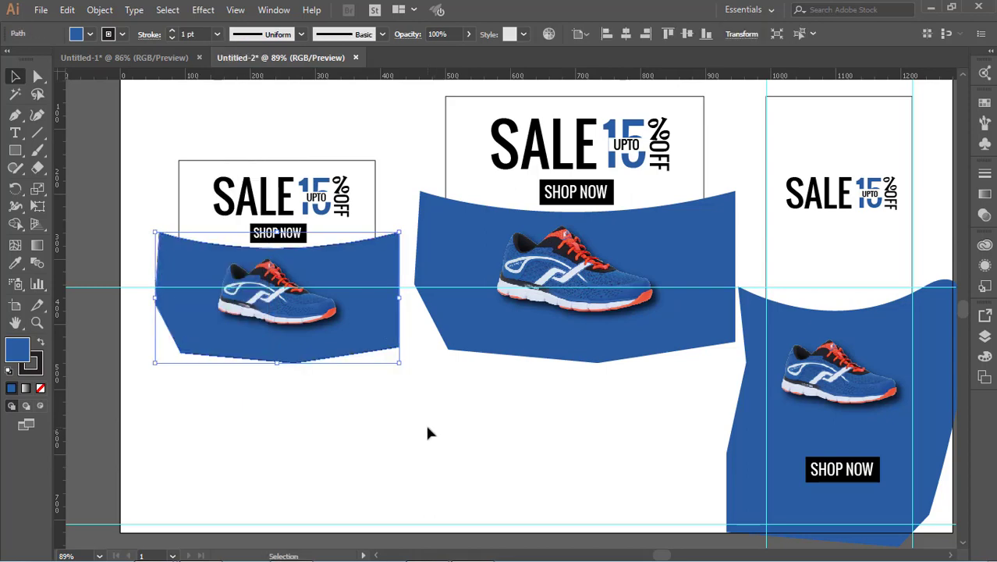
{"action": "left_click", "coordinate": [428, 428]}
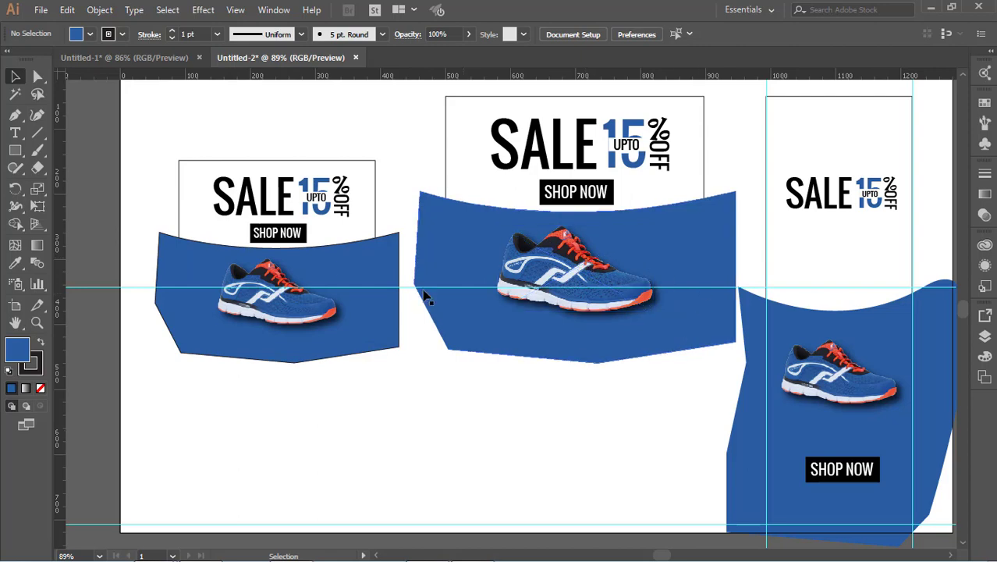
Step: Shift the smaller banner's shoe slightly to the right and move the larger banner's shoe further right on its blue section
{"action": "left_click", "coordinate": [261, 290]}
{"action": "left_click", "coordinate": [613, 452]}
{"action": "left_click", "coordinate": [598, 309]}
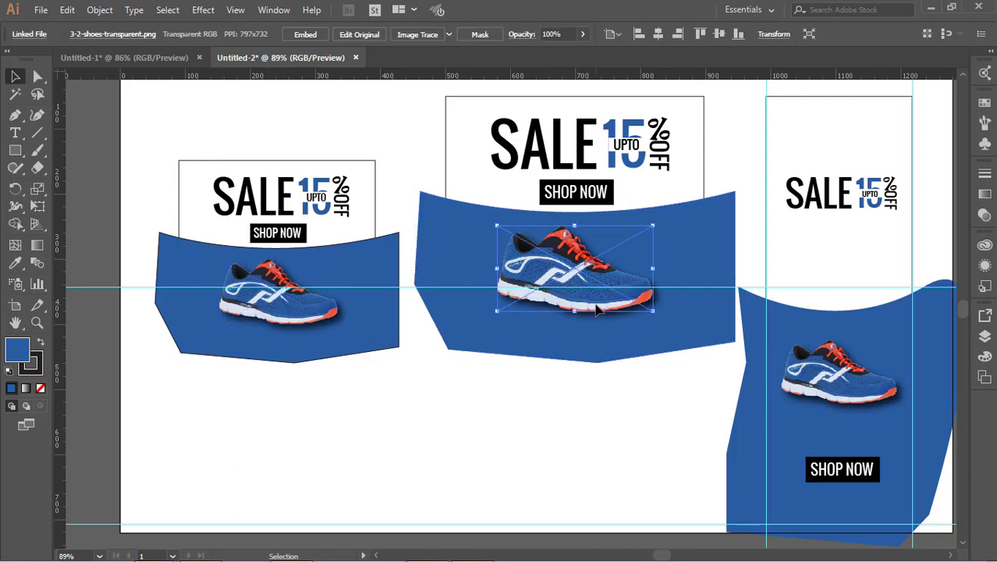
{"action": "left_click", "coordinate": [662, 34]}
{"action": "key", "text": "shift+Right"}
{"action": "key", "text": "shift+Right"}
{"action": "key", "text": "shift+Right"}
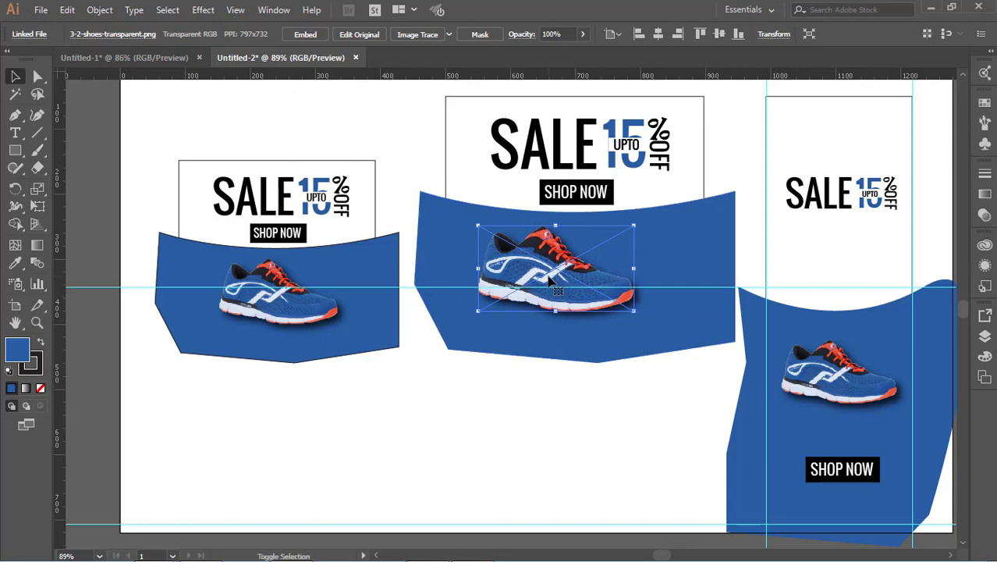
{"action": "left_click", "coordinate": [425, 411]}
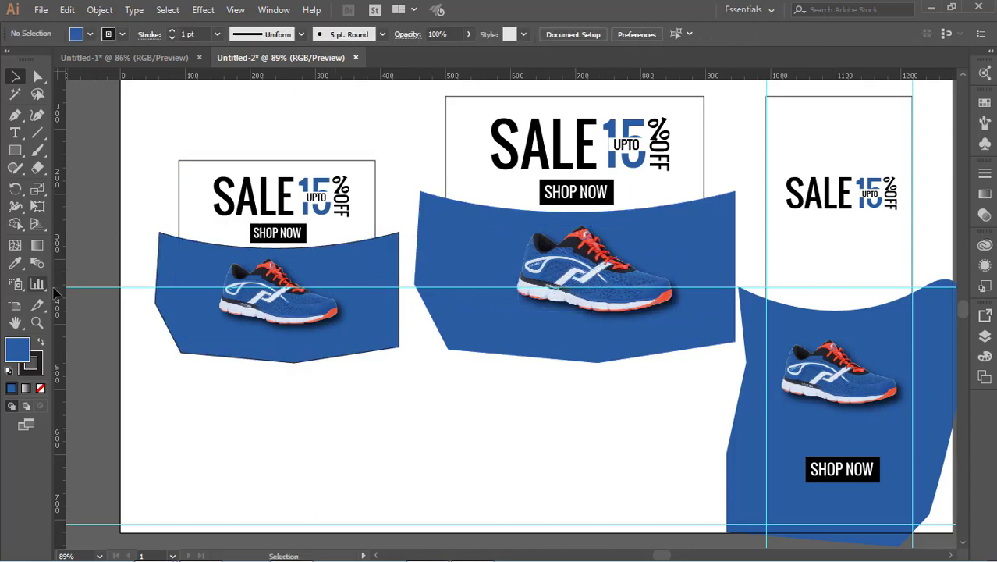
Step: Add the text Logo Name in white 12 pt Oswald Regular at the lower-left of the smaller banner's blue section
{"action": "left_click", "coordinate": [181, 236]}
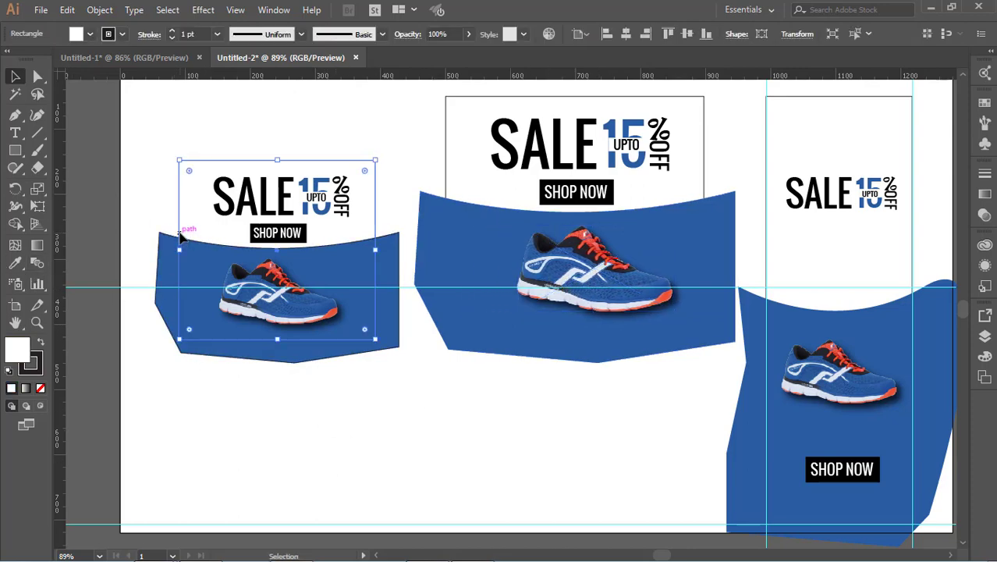
{"action": "left_click", "coordinate": [15, 132]}
{"action": "left_click", "coordinate": [227, 439]}
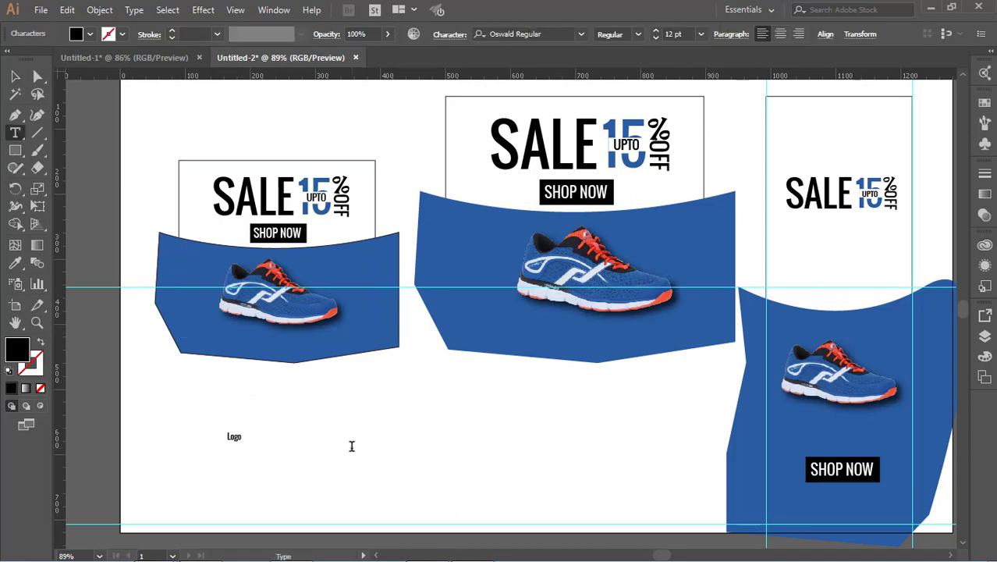
{"action": "left_click", "coordinate": [89, 35]}
{"action": "left_click", "coordinate": [25, 60]}
{"action": "key", "text": "Escape"}
{"action": "left_click", "coordinate": [15, 76]}
{"action": "left_click", "coordinate": [253, 375]}
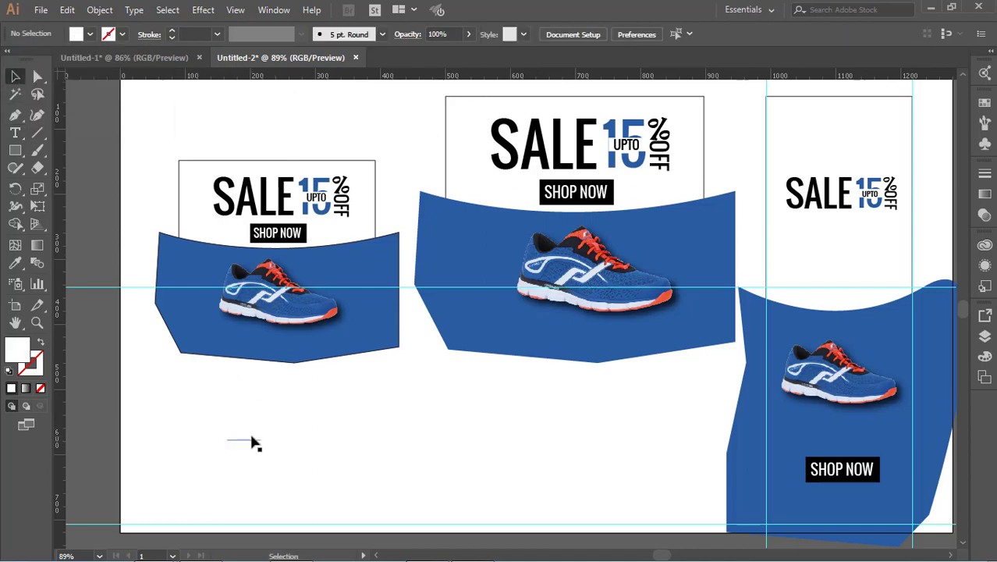
{"action": "left_click_drag", "start_coordinate": [252, 443], "coordinate": [223, 333]}
{"action": "left_click", "coordinate": [280, 471]}
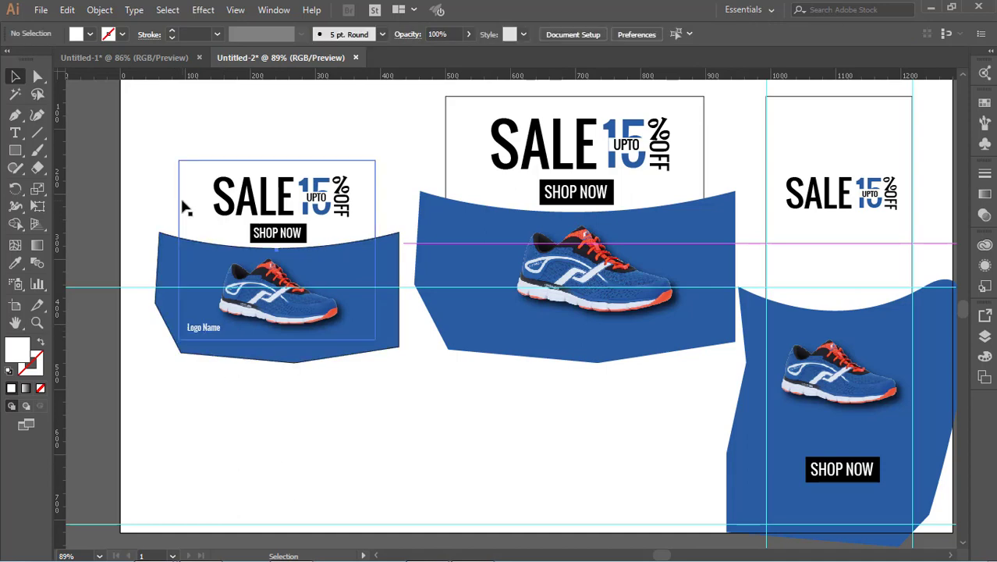
Step: Add guides along the smaller banner's left and bottom edges and move its Logo Name text closer to that corner
{"action": "left_click_drag", "start_coordinate": [61, 383], "coordinate": [73, 365]}
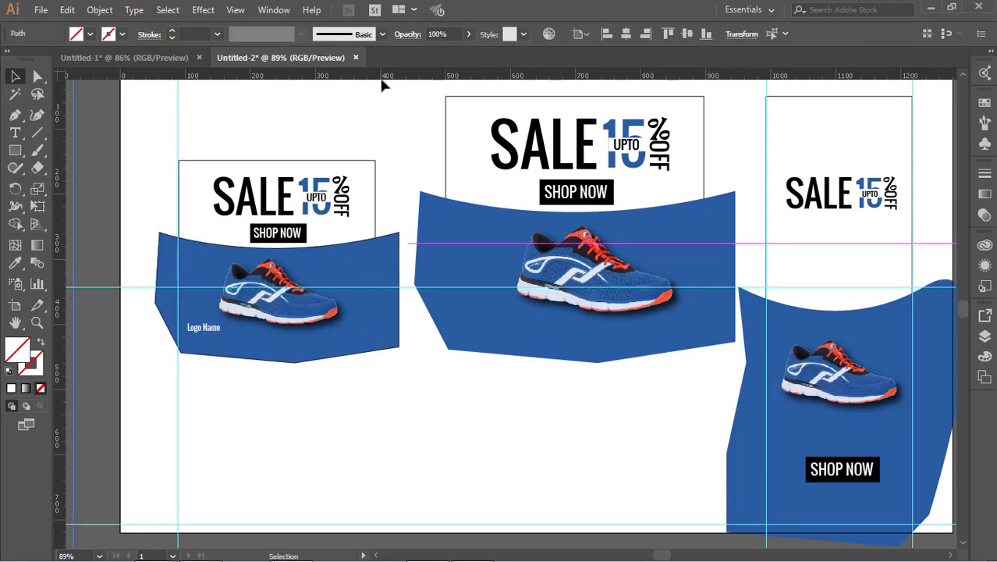
{"action": "left_click_drag", "start_coordinate": [381, 77], "coordinate": [440, 343]}
{"action": "left_click", "coordinate": [375, 214]}
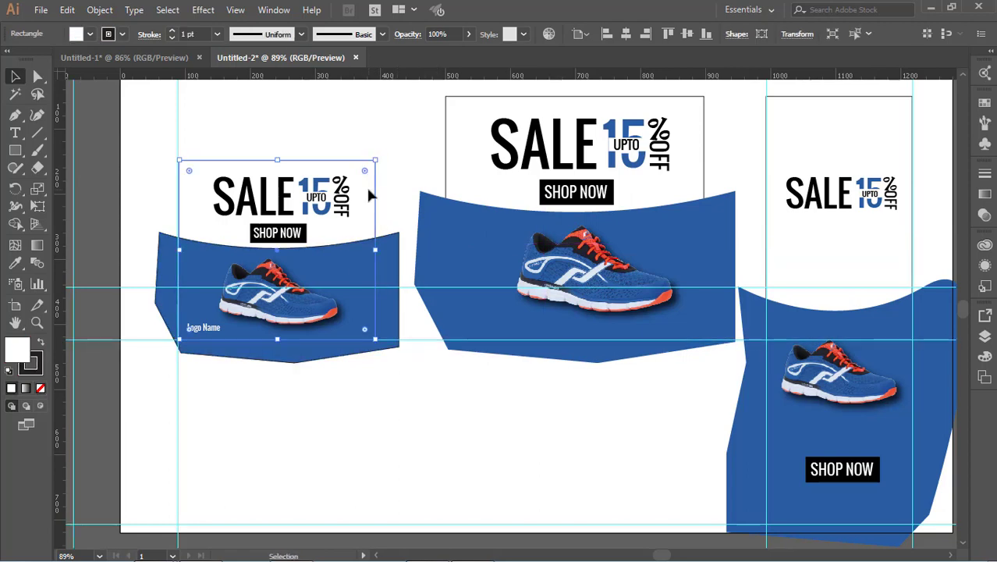
{"action": "left_click", "coordinate": [389, 394]}
{"action": "left_click", "coordinate": [198, 328]}
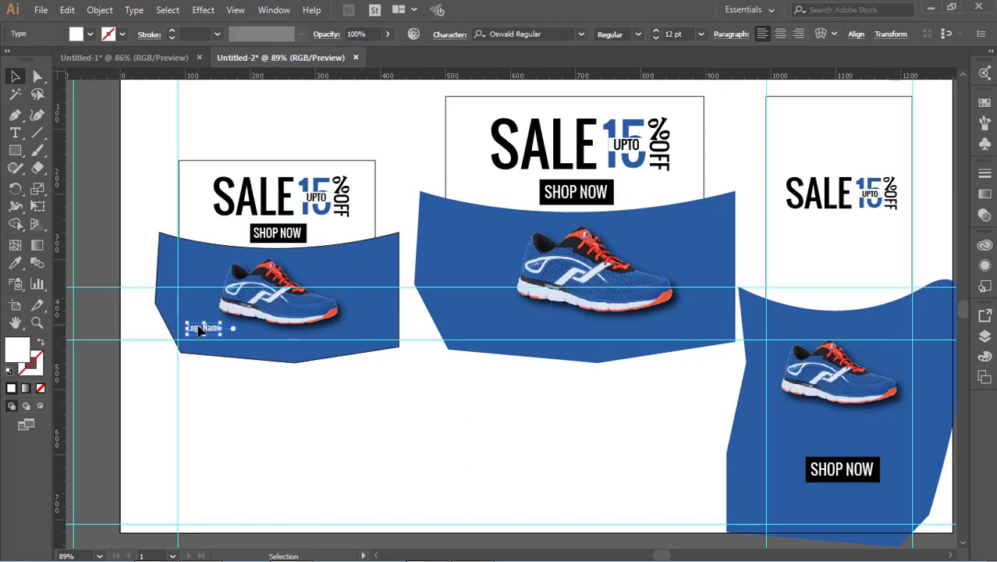
{"action": "left_click", "coordinate": [205, 387]}
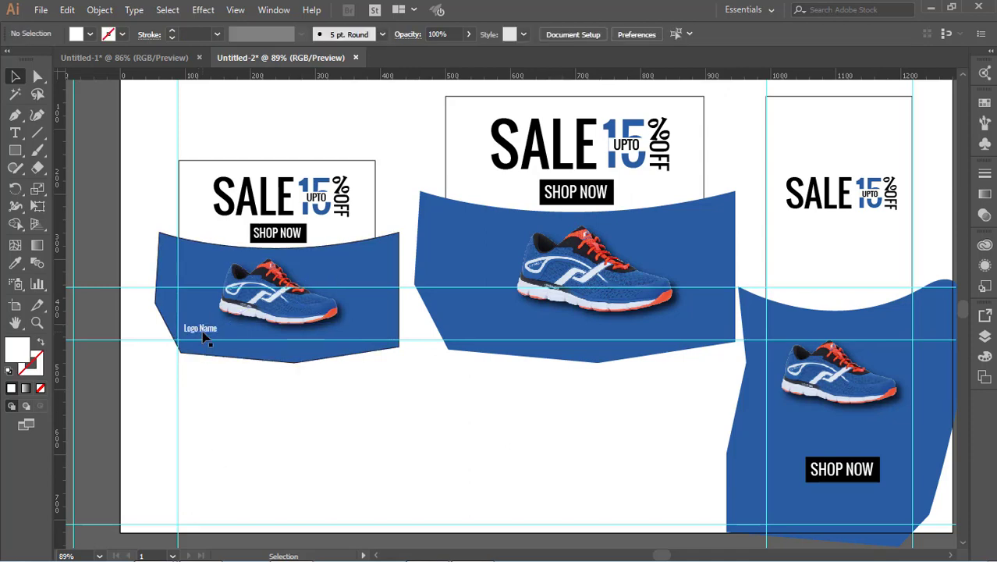
Step: Copy Logo Name onto the larger banner's blue section and place guides along that banner's left and right edges
{"action": "left_click_drag", "start_coordinate": [203, 336], "coordinate": [480, 324]}
{"action": "left_click_drag", "start_coordinate": [74, 328], "coordinate": [445, 341]}
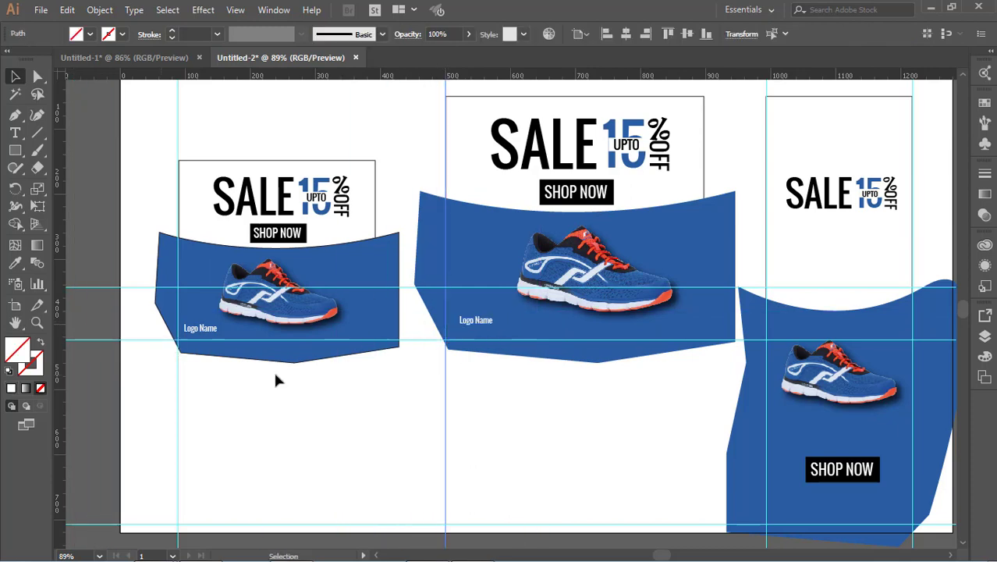
{"action": "left_click_drag", "start_coordinate": [319, 394], "coordinate": [701, 361]}
Step: Unlock the larger banner's white background rectangle and add a guide along its bottom edge
{"action": "left_click", "coordinate": [525, 104]}
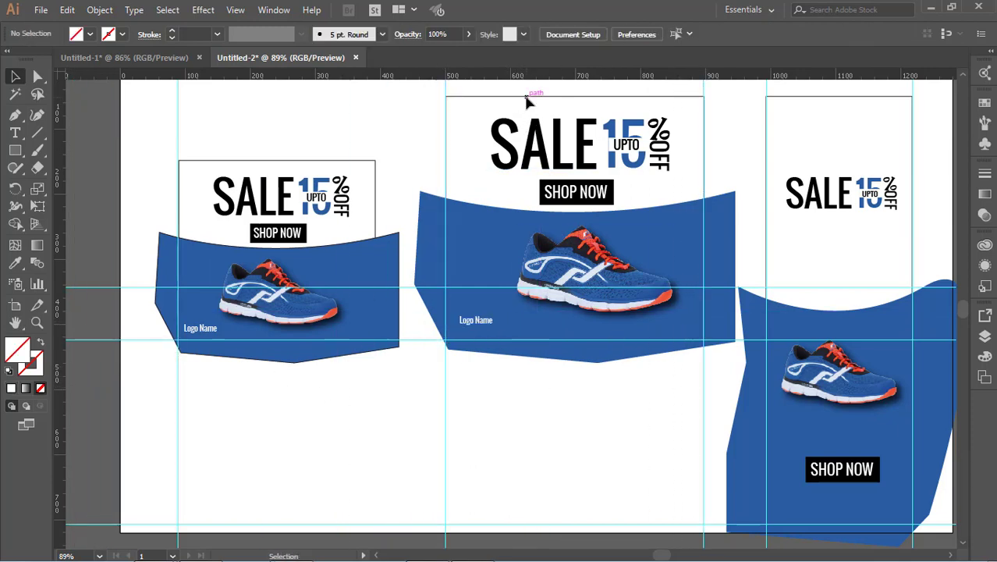
{"action": "left_click", "coordinate": [99, 10]}
{"action": "left_click", "coordinate": [153, 115]}
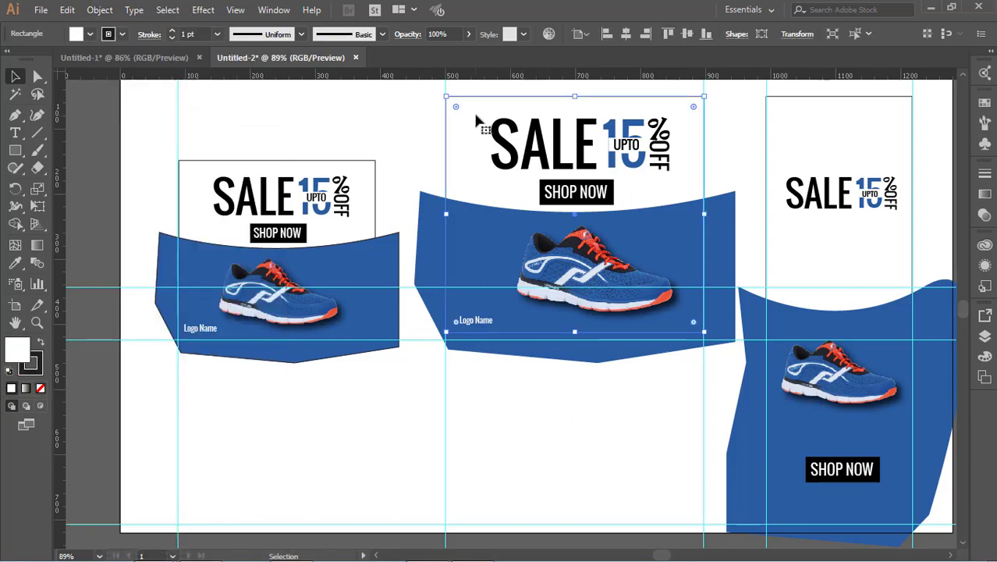
{"action": "left_click_drag", "start_coordinate": [395, 75], "coordinate": [517, 308]}
Step: Enlarge the larger banner's Logo Name text to 21.07 pt and move it near the banner's lower-left corner
{"action": "left_click", "coordinate": [542, 361]}
{"action": "left_click", "coordinate": [479, 323]}
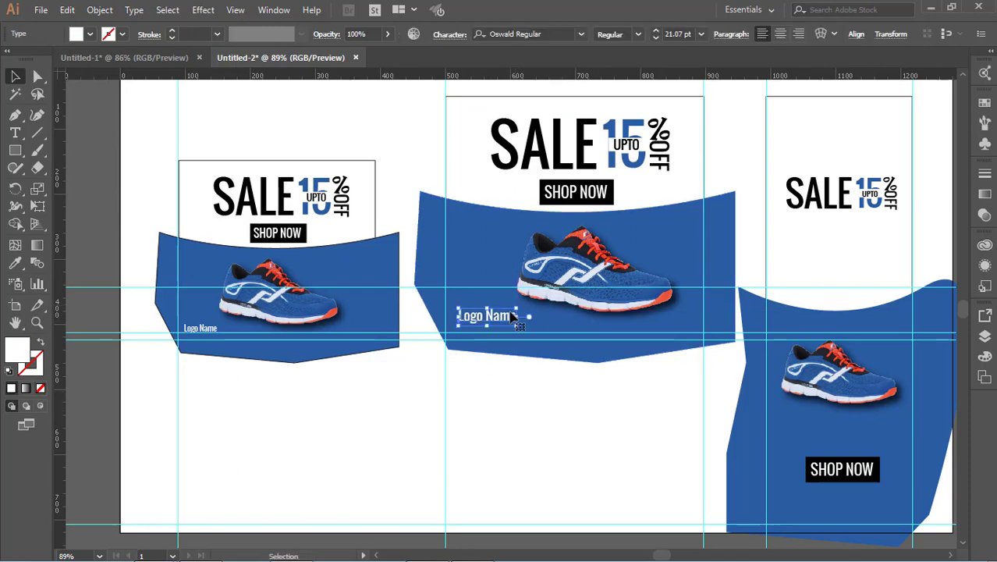
{"action": "left_click", "coordinate": [521, 361]}
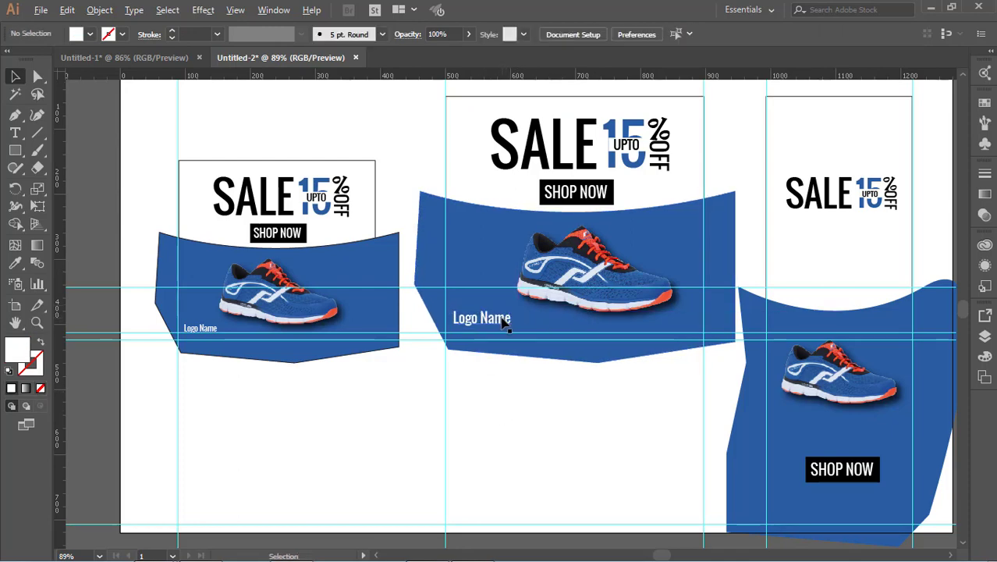
Step: Copy Logo Name onto the tall banner's white upper area and recolour the copy using the Eyedropper
{"action": "left_click_drag", "start_coordinate": [503, 326], "coordinate": [860, 138]}
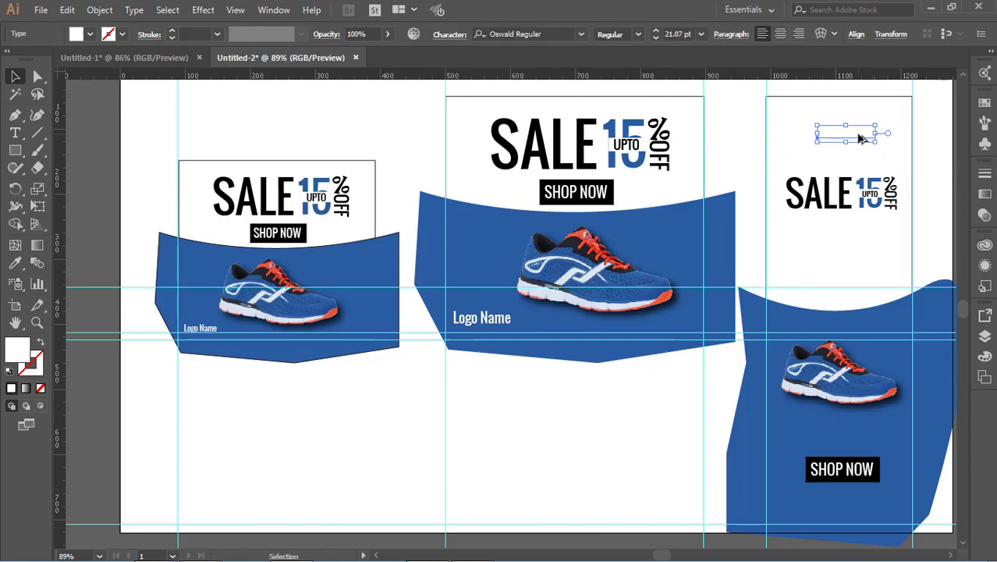
{"action": "left_click", "coordinate": [15, 263]}
{"action": "left_click", "coordinate": [329, 251]}
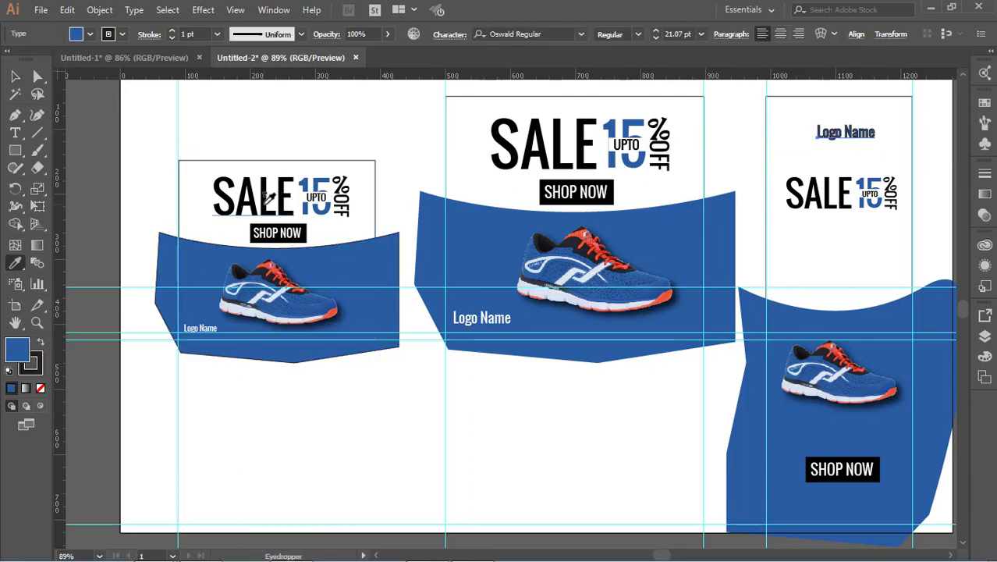
{"action": "left_click", "coordinate": [264, 199]}
{"action": "left_click", "coordinate": [345, 197]}
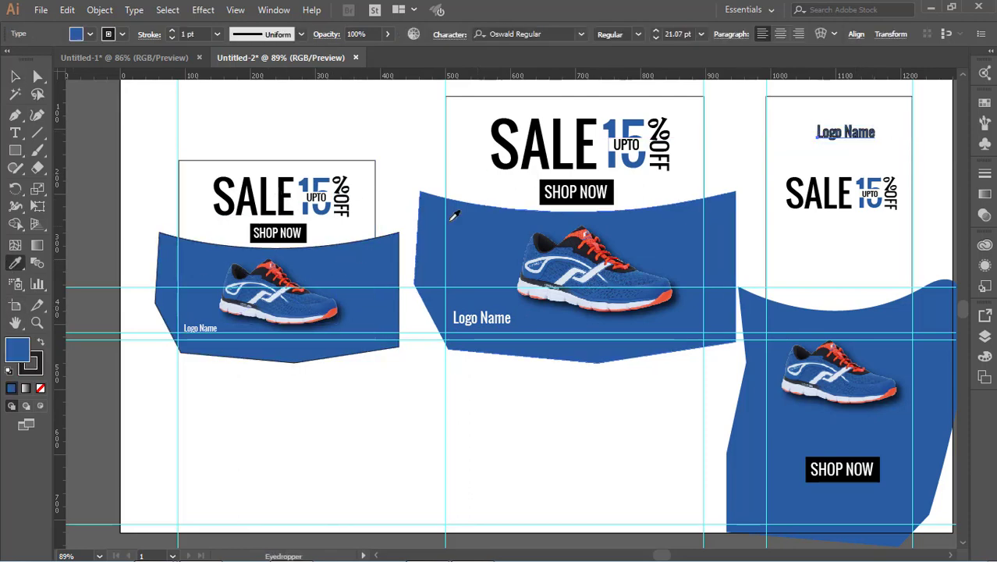
Step: Give the tall banner's Logo Name a black fill with no stroke and move it slightly down
{"action": "left_click", "coordinate": [78, 35]}
{"action": "left_click", "coordinate": [121, 35]}
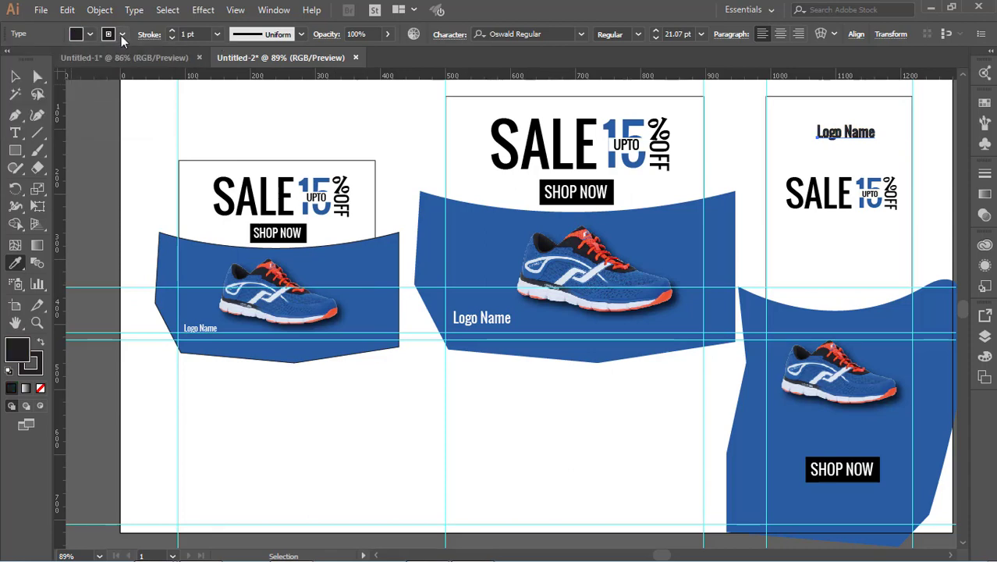
{"action": "left_click", "coordinate": [121, 35]}
{"action": "left_click", "coordinate": [10, 59]}
{"action": "left_click", "coordinate": [87, 38]}
{"action": "left_click", "coordinate": [15, 77]}
{"action": "left_click", "coordinate": [92, 93]}
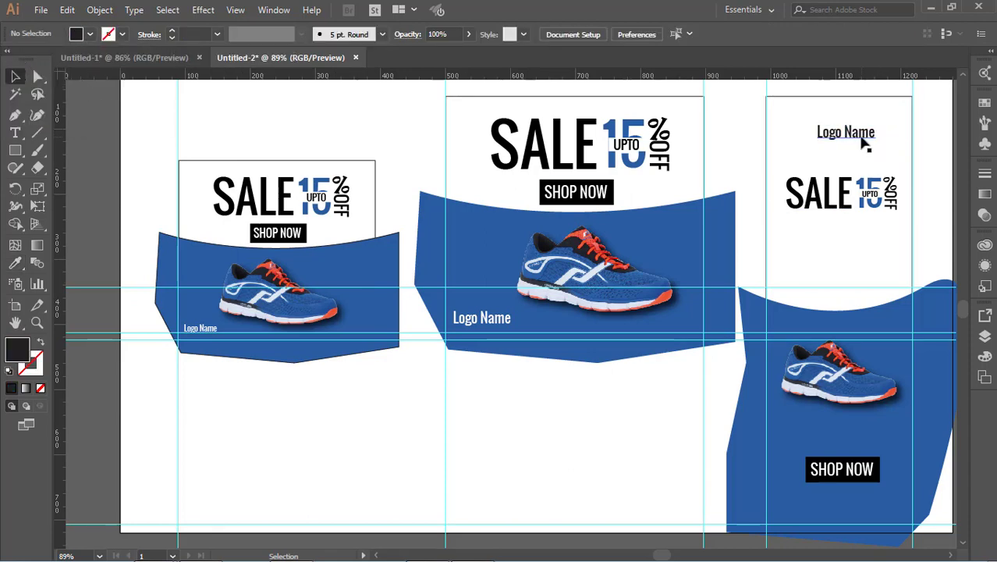
{"action": "left_click_drag", "start_coordinate": [864, 145], "coordinate": [864, 153]}
Step: Draw a wide rectangle beneath the smaller and larger banners, from the leftmost vertical guide to the larger banner's right-edge guide
{"action": "scroll", "coordinate": [678, 390], "scroll_direction": "down", "scroll_amount": 2}
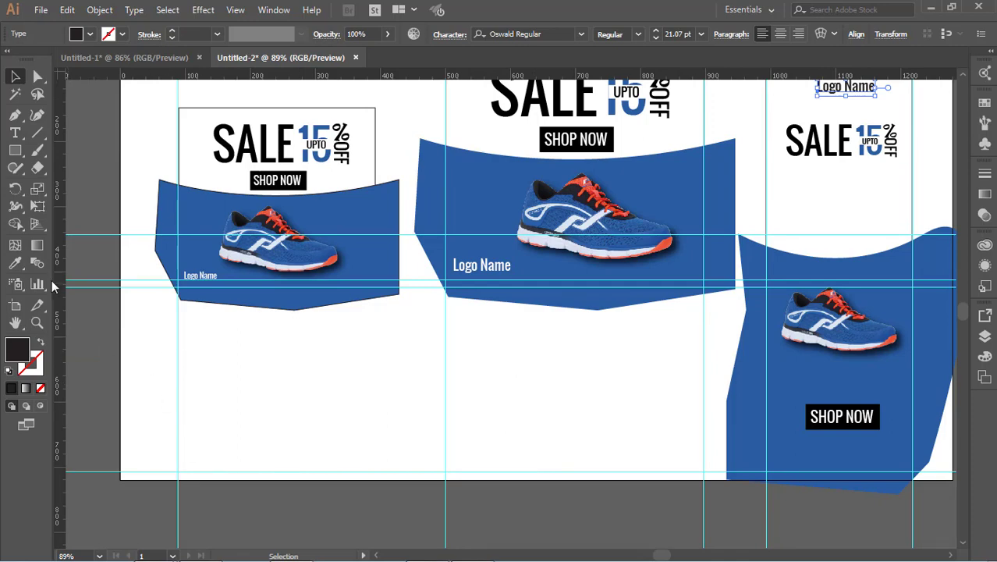
{"action": "left_click_drag", "start_coordinate": [178, 331], "coordinate": [704, 471]}
{"action": "left_click", "coordinate": [20, 81]}
{"action": "left_click", "coordinate": [93, 184]}
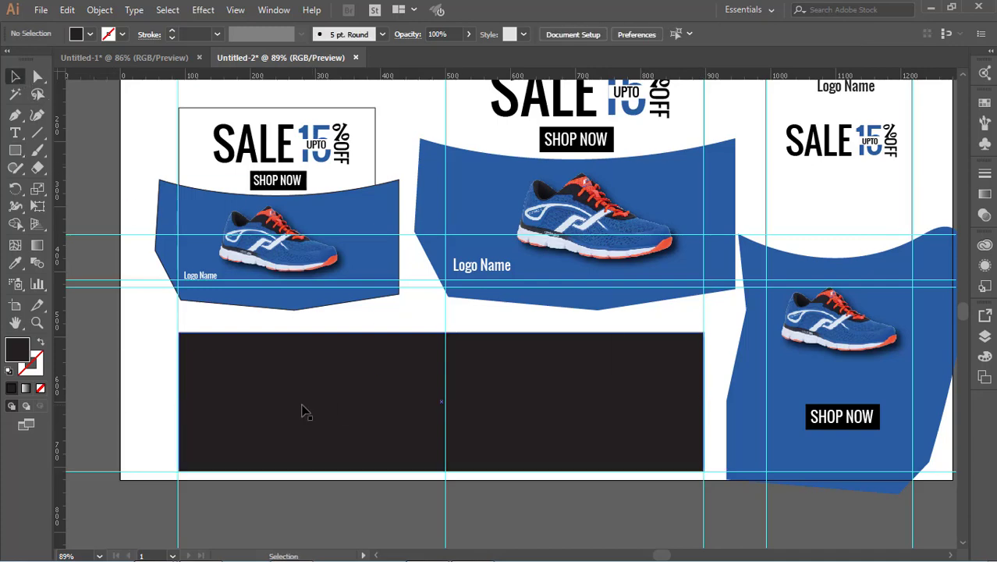
Step: Give the new wide rectangle a white fill and a black stroke
{"action": "left_click", "coordinate": [340, 403]}
{"action": "left_click", "coordinate": [92, 33]}
{"action": "left_click", "coordinate": [30, 58]}
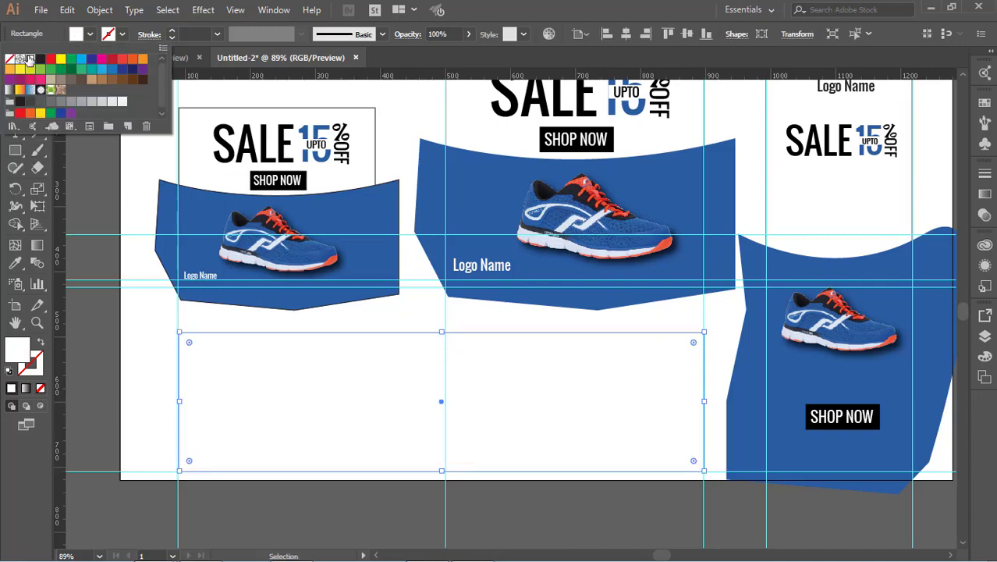
{"action": "left_click", "coordinate": [48, 35]}
{"action": "left_click", "coordinate": [120, 370]}
{"action": "left_click", "coordinate": [337, 376]}
{"action": "left_click", "coordinate": [123, 34]}
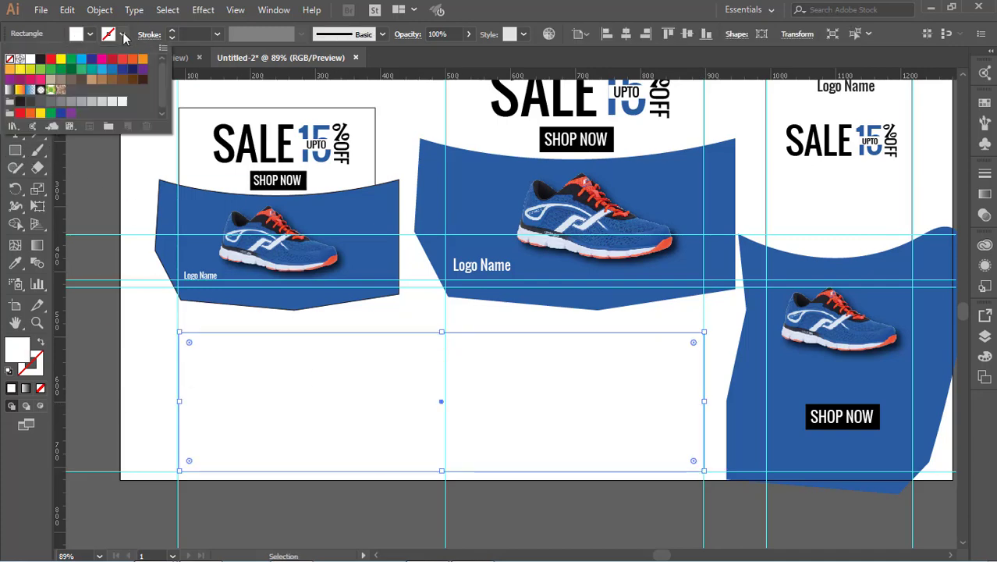
{"action": "left_click", "coordinate": [41, 60]}
{"action": "left_click", "coordinate": [51, 36]}
{"action": "left_click", "coordinate": [121, 370]}
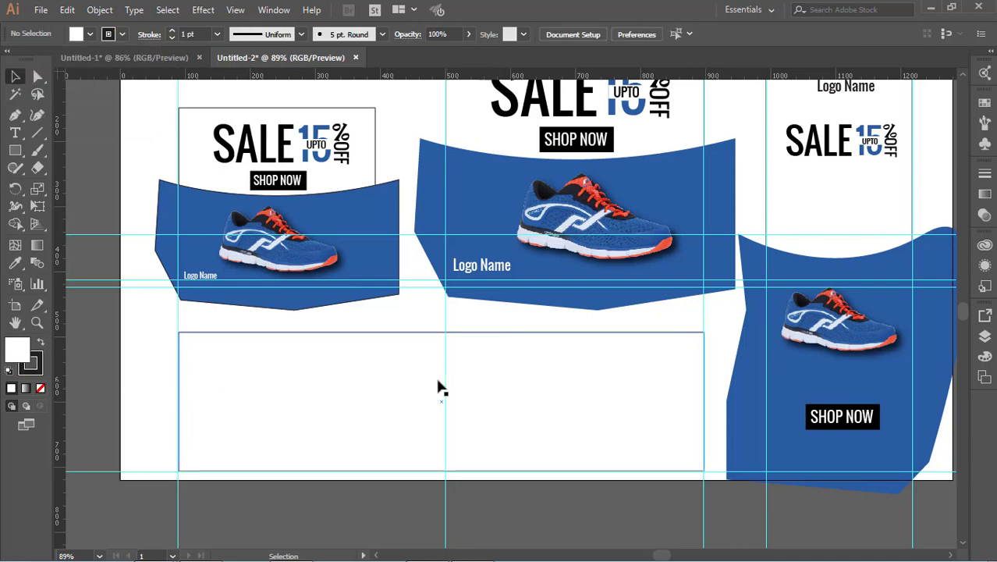
Step: Lock the larger banner's white background rectangle
{"action": "scroll", "coordinate": [848, 255], "scroll_direction": "up", "scroll_amount": 3}
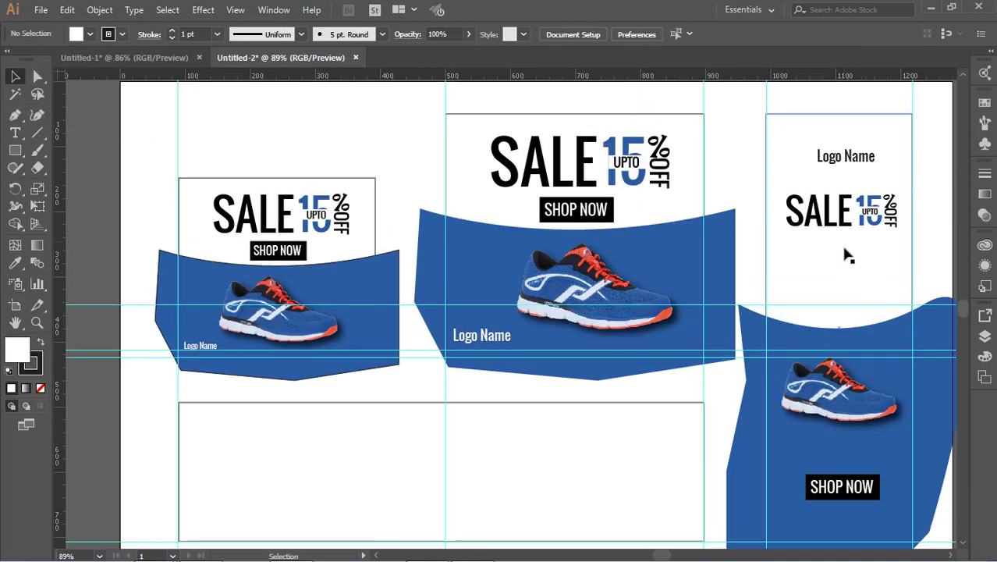
{"action": "left_click", "coordinate": [522, 118]}
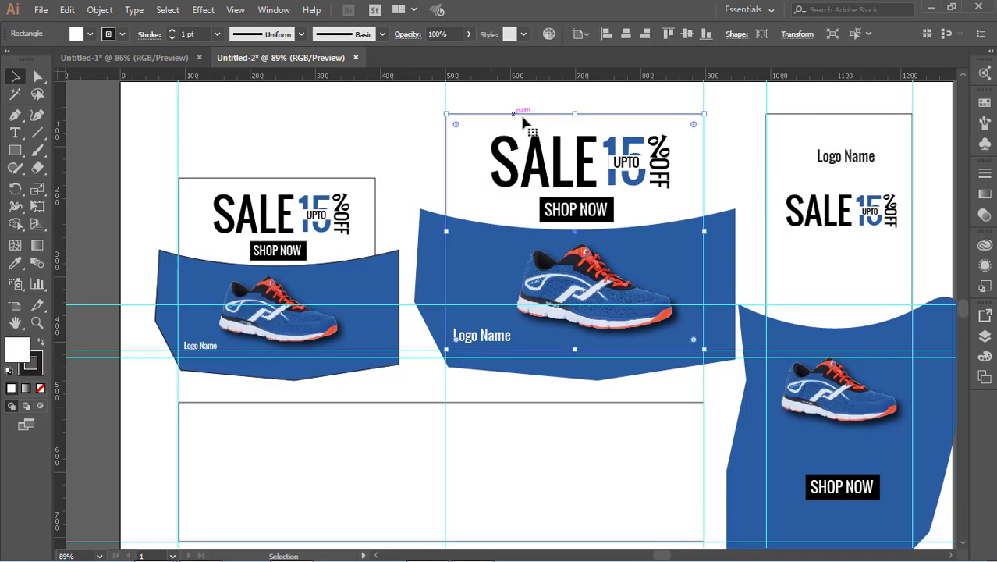
{"action": "left_click", "coordinate": [104, 13]}
{"action": "mouse_move", "coordinate": [162, 95]}
{"action": "left_click", "coordinate": [314, 97]}
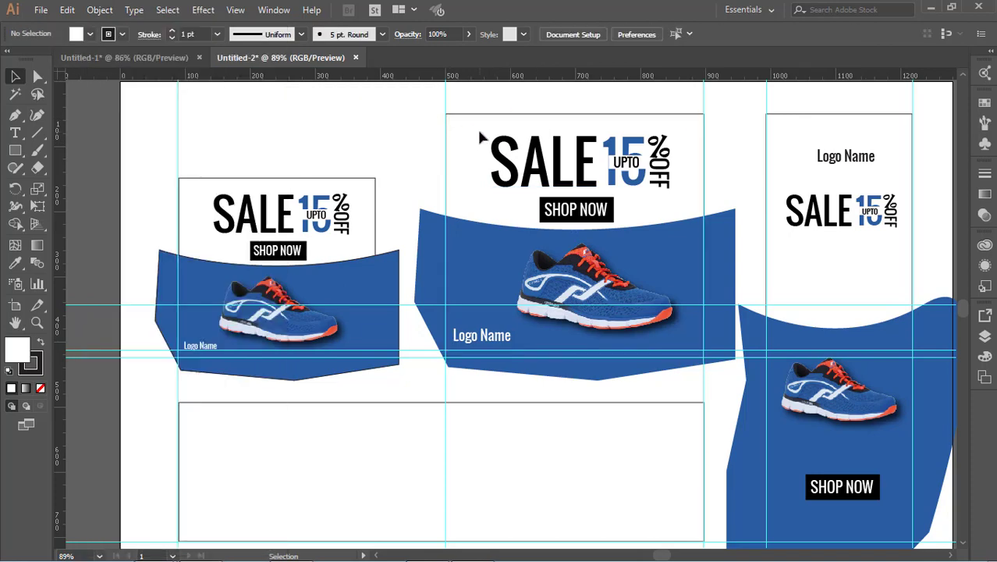
Step: Copy the larger banner's SALE UPTO 15% OFF lettering onto the wide banner and bring the copy to the front
{"action": "left_click_drag", "start_coordinate": [670, 187], "coordinate": [684, 190]}
{"action": "scroll", "coordinate": [685, 190], "scroll_direction": "down", "scroll_amount": 3}
{"action": "scroll", "coordinate": [579, 117], "scroll_direction": "up", "scroll_amount": 3}
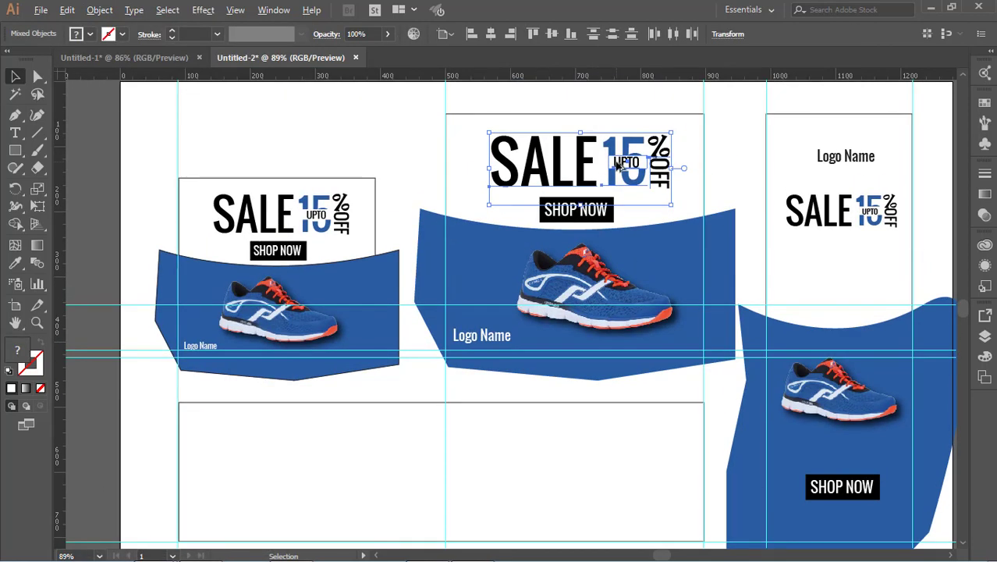
{"action": "left_click_drag", "start_coordinate": [608, 161], "coordinate": [358, 463]}
{"action": "scroll", "coordinate": [367, 467], "scroll_direction": "down", "scroll_amount": 3}
{"action": "right_click", "coordinate": [328, 403]}
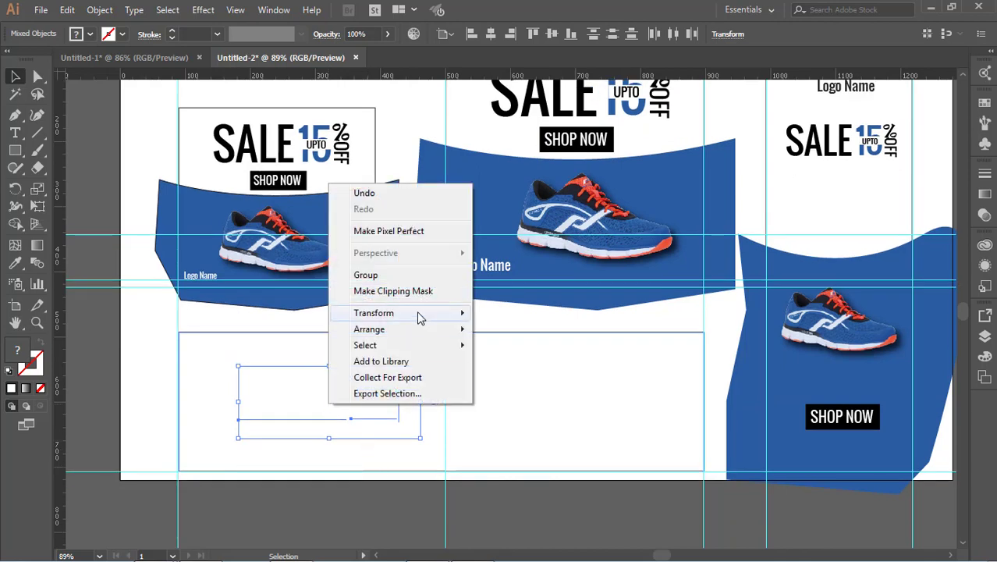
{"action": "mouse_move", "coordinate": [448, 329]}
{"action": "left_click", "coordinate": [511, 328]}
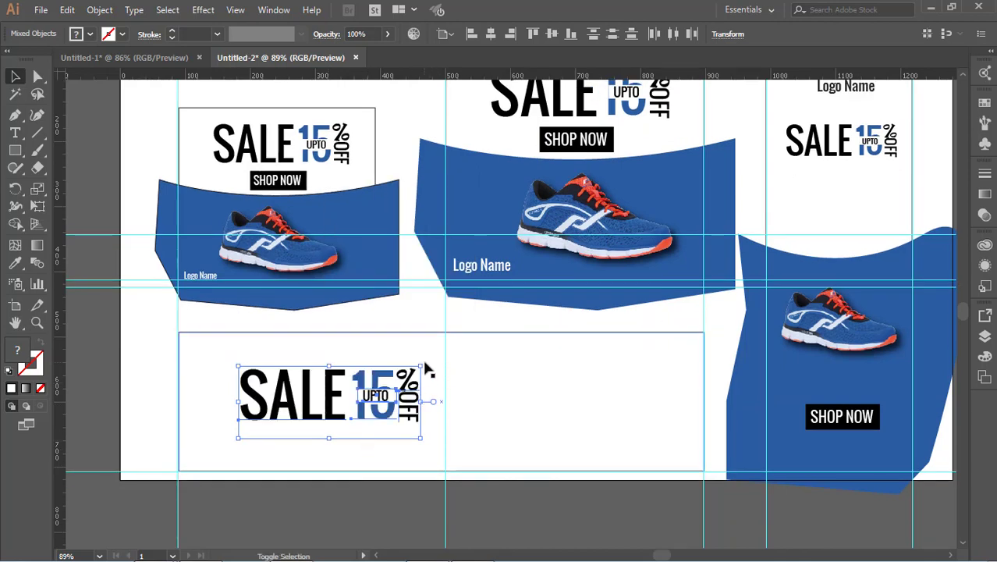
Step: Enlarge the wide banner's sale lettering slightly and move it closer to the banner's left edge
{"action": "left_click_drag", "start_coordinate": [422, 365], "coordinate": [434, 358]}
{"action": "left_click_drag", "start_coordinate": [404, 388], "coordinate": [370, 391]}
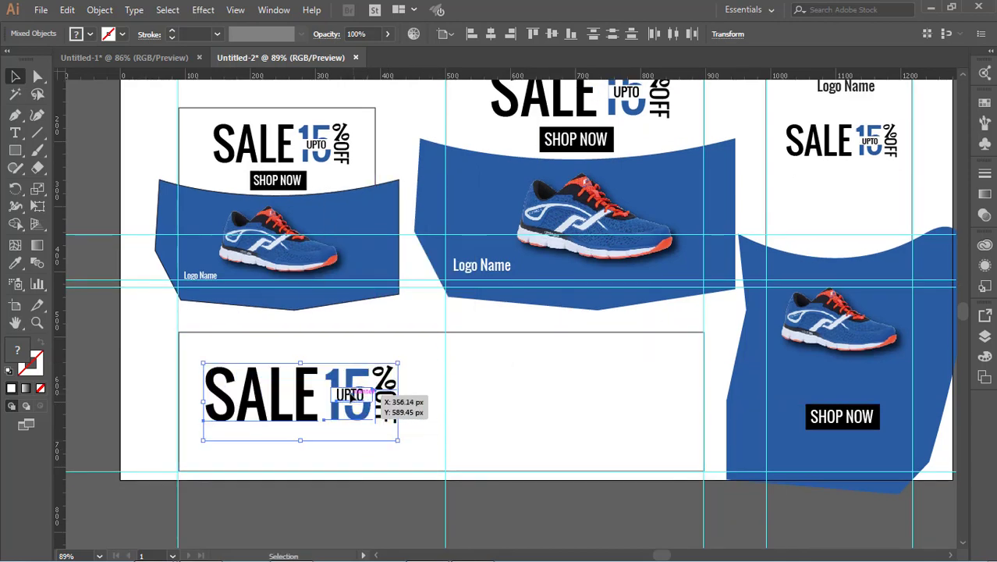
{"action": "left_click", "coordinate": [491, 507]}
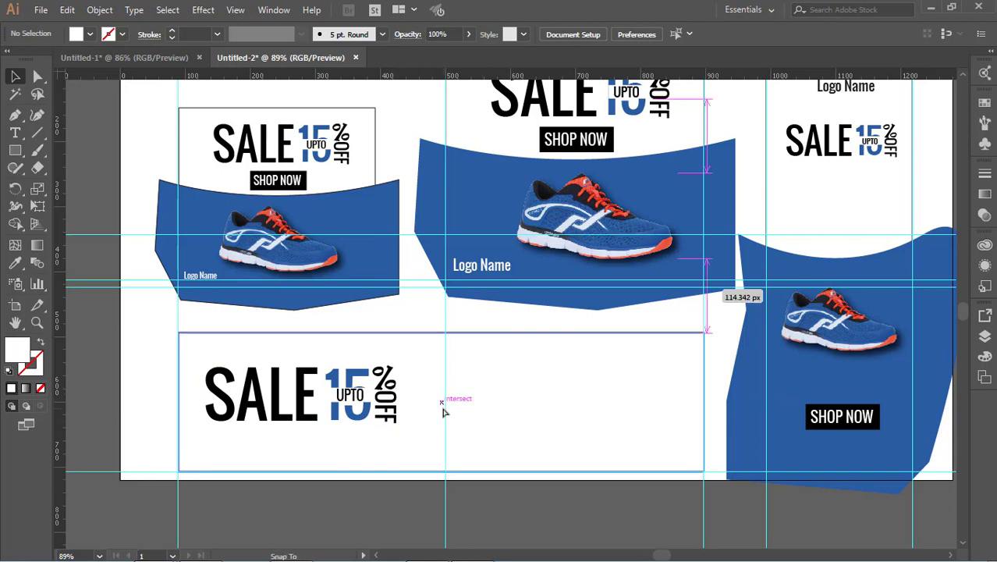
Step: Shift the vertical guide near the wide banner's middle slightly to the left
{"action": "left_click", "coordinate": [466, 393]}
{"action": "left_click", "coordinate": [165, 303]}
{"action": "left_click_drag", "start_coordinate": [445, 320], "coordinate": [436, 321]}
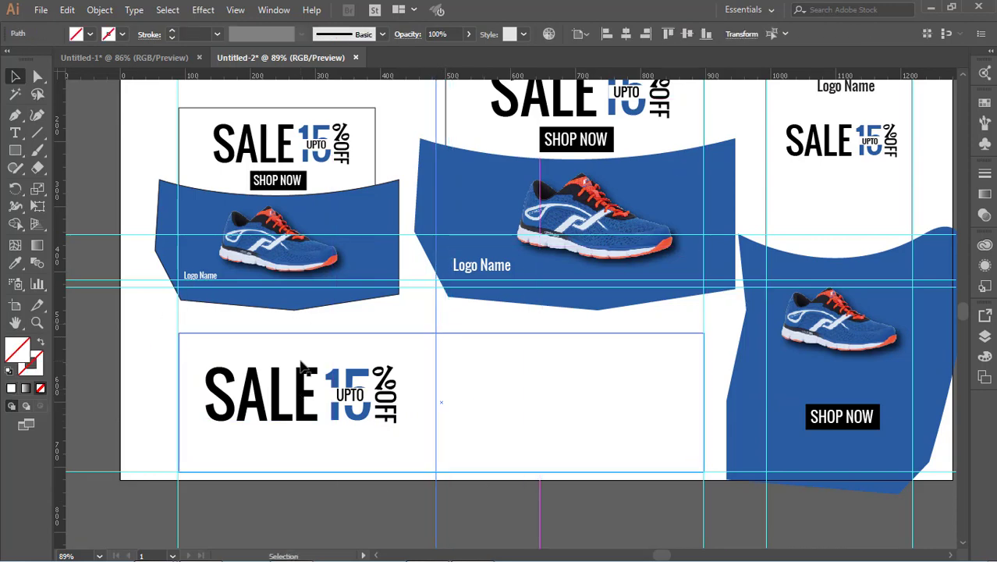
Step: Draw a closed Pen path over the wide banner's right half, with a curved left side starting at the middle guide
{"action": "left_click", "coordinate": [14, 147]}
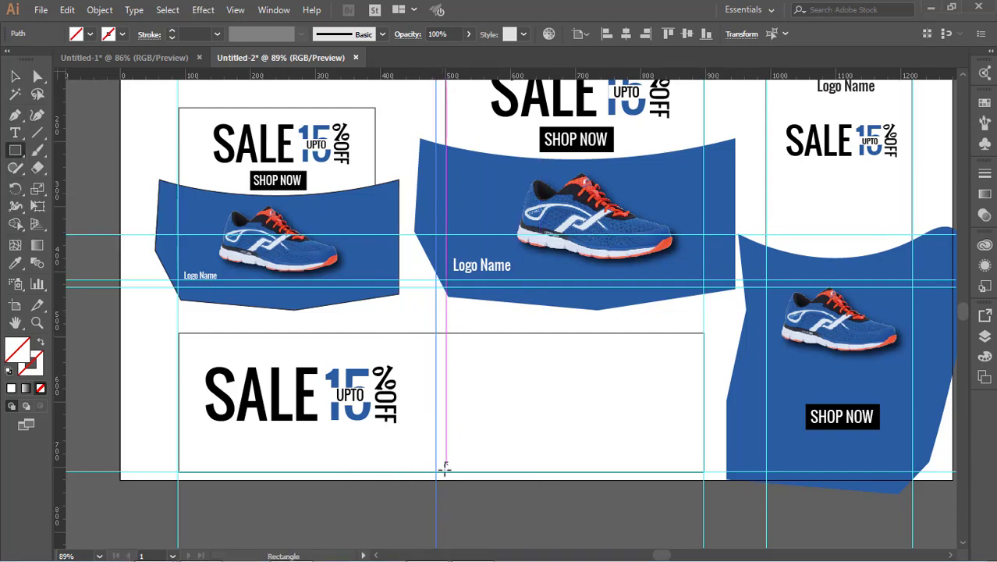
{"action": "key", "text": "p"}
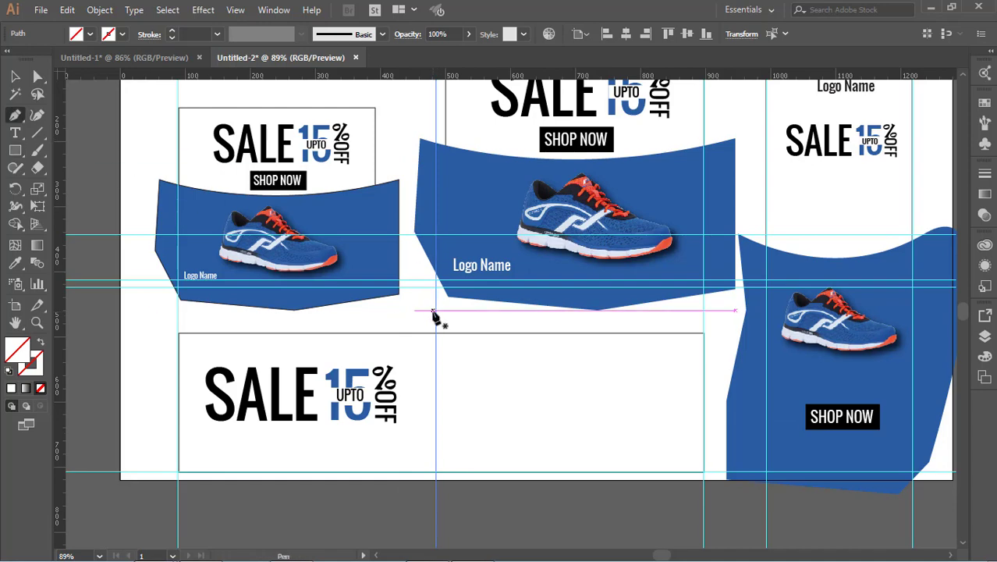
{"action": "left_click", "coordinate": [435, 310]}
{"action": "left_click_drag", "start_coordinate": [436, 501], "coordinate": [376, 533]}
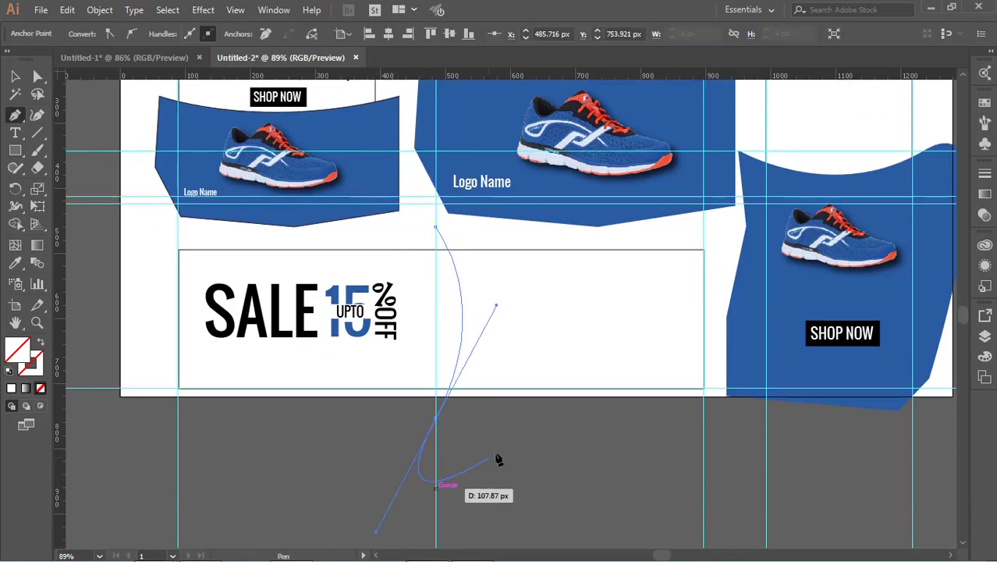
{"action": "left_click", "coordinate": [704, 417]}
{"action": "left_click", "coordinate": [721, 304]}
{"action": "left_click", "coordinate": [721, 238]}
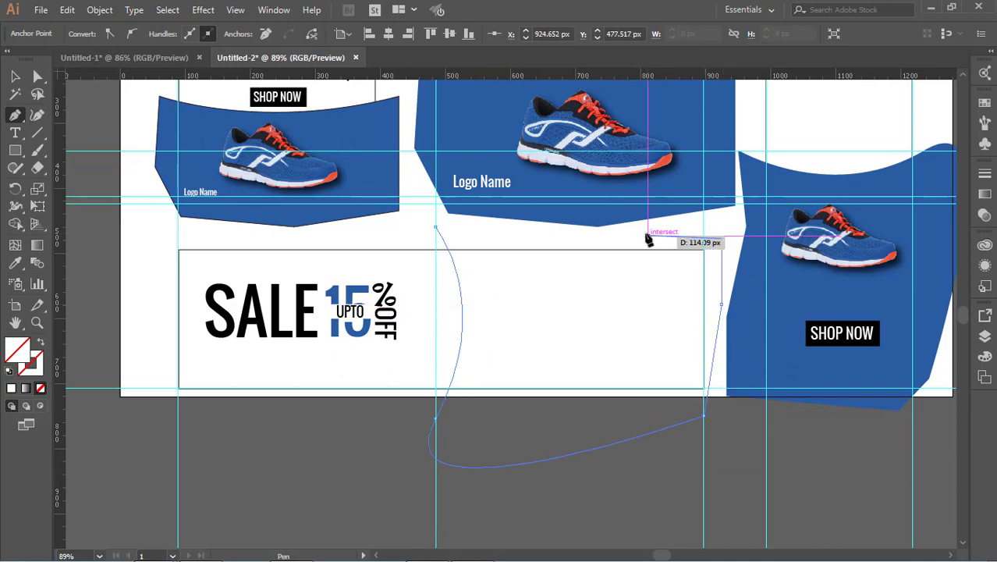
{"action": "left_click", "coordinate": [627, 236]}
{"action": "left_click", "coordinate": [549, 236]}
{"action": "left_click", "coordinate": [512, 236]}
{"action": "left_click", "coordinate": [466, 236]}
{"action": "left_click", "coordinate": [436, 227]}
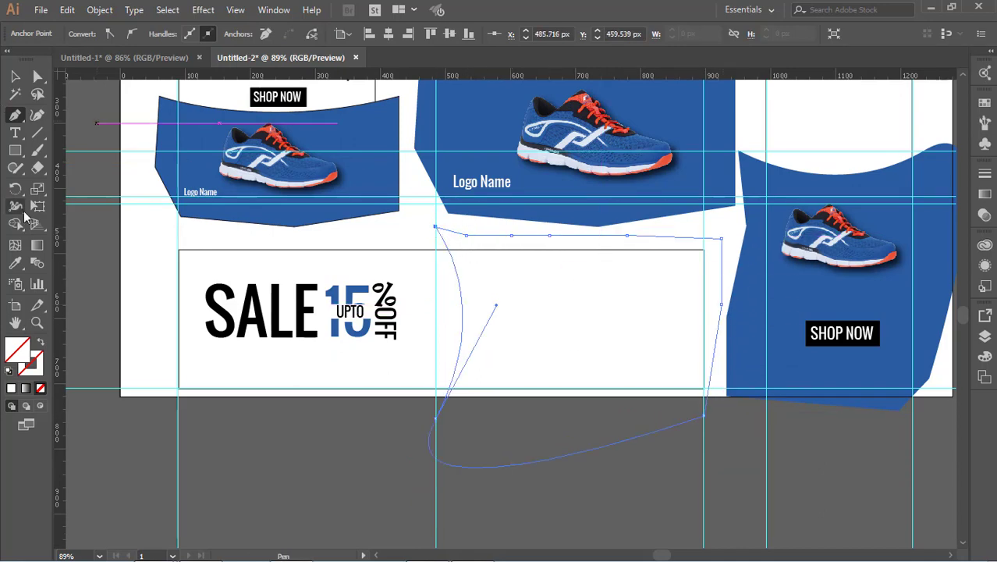
Step: Fill the new curved shape with the blue sampled from the smaller banner's blue section
{"action": "left_click", "coordinate": [15, 263]}
{"action": "left_click", "coordinate": [367, 180]}
{"action": "left_click", "coordinate": [17, 75]}
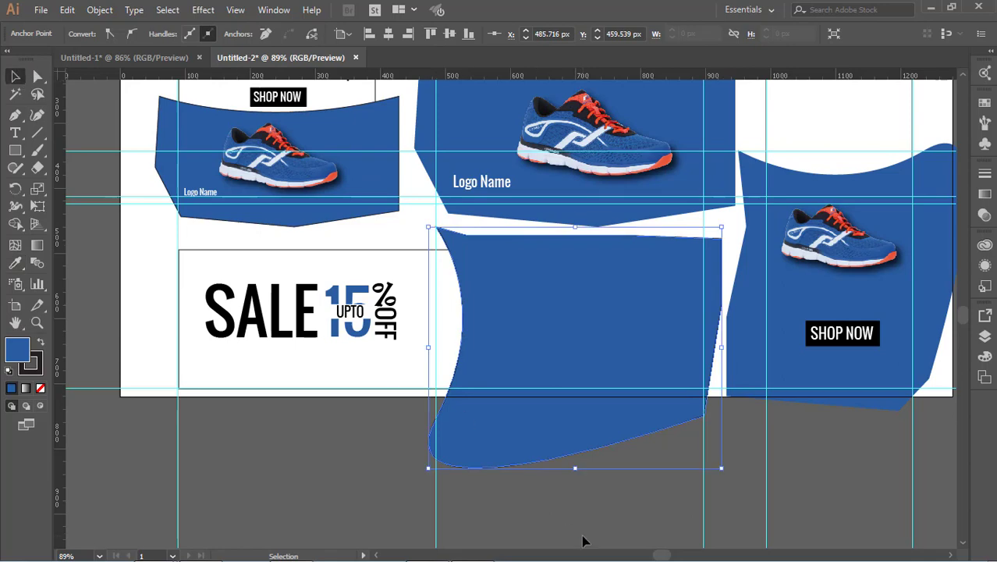
{"action": "left_click", "coordinate": [584, 536]}
{"action": "scroll", "coordinate": [603, 465], "scroll_direction": "up", "scroll_amount": 3}
{"action": "left_click_drag", "start_coordinate": [621, 249], "coordinate": [604, 425]}
{"action": "key", "text": "super"}
{"action": "left_click", "coordinate": [378, 516]}
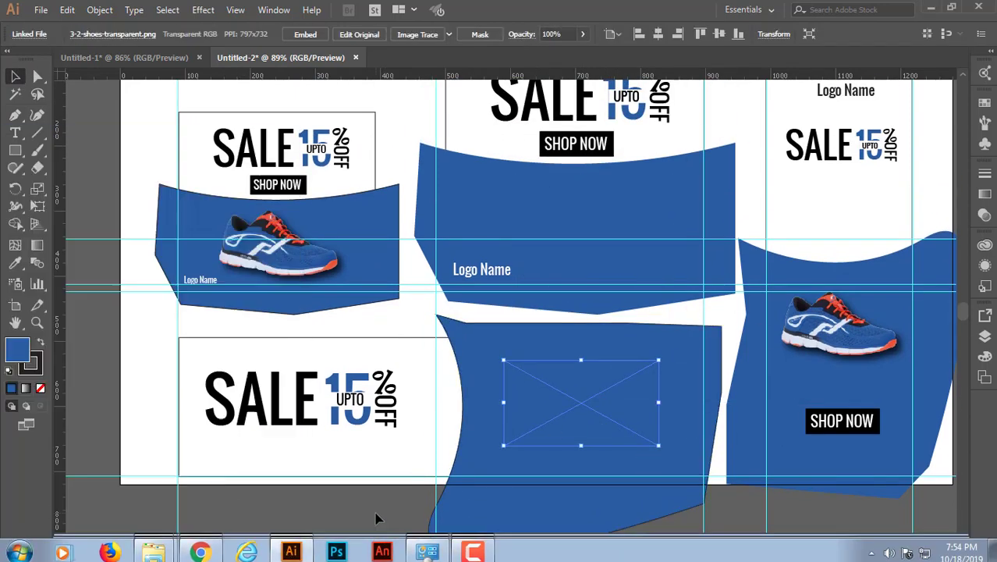
{"action": "key", "text": "ctrl+z"}
{"action": "left_click", "coordinate": [641, 316]}
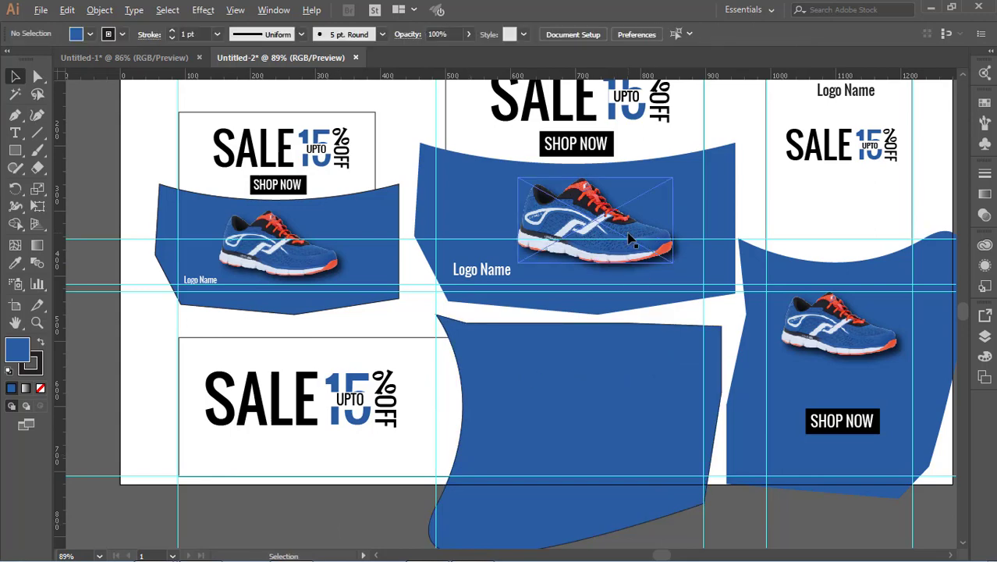
Step: Copy the larger banner's shoe image onto the wide banner's blue section and bring the copy to the front
{"action": "left_click_drag", "start_coordinate": [639, 238], "coordinate": [636, 241]}
{"action": "right_click", "coordinate": [618, 450]}
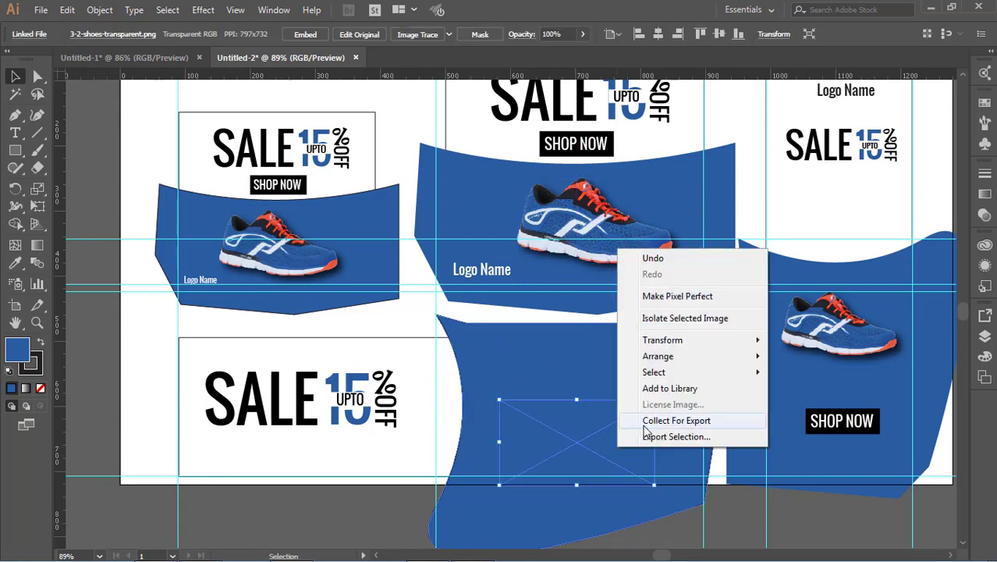
{"action": "mouse_move", "coordinate": [690, 358]}
{"action": "left_click", "coordinate": [819, 292]}
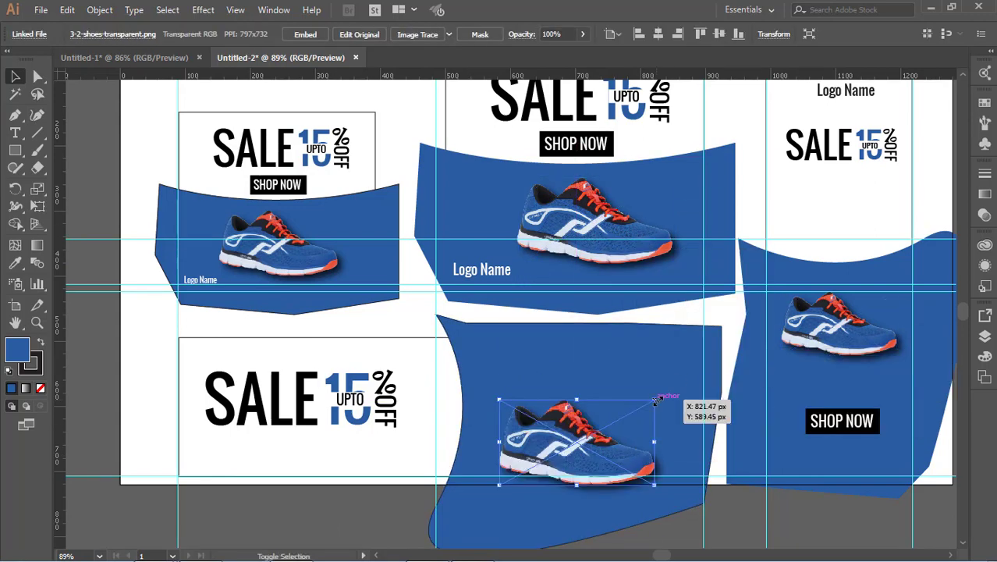
Step: Enlarge the wide banner's shoe and position it in the blue section within the banner's height
{"action": "left_click_drag", "start_coordinate": [657, 401], "coordinate": [712, 373]}
{"action": "left_click_drag", "start_coordinate": [615, 464], "coordinate": [598, 432]}
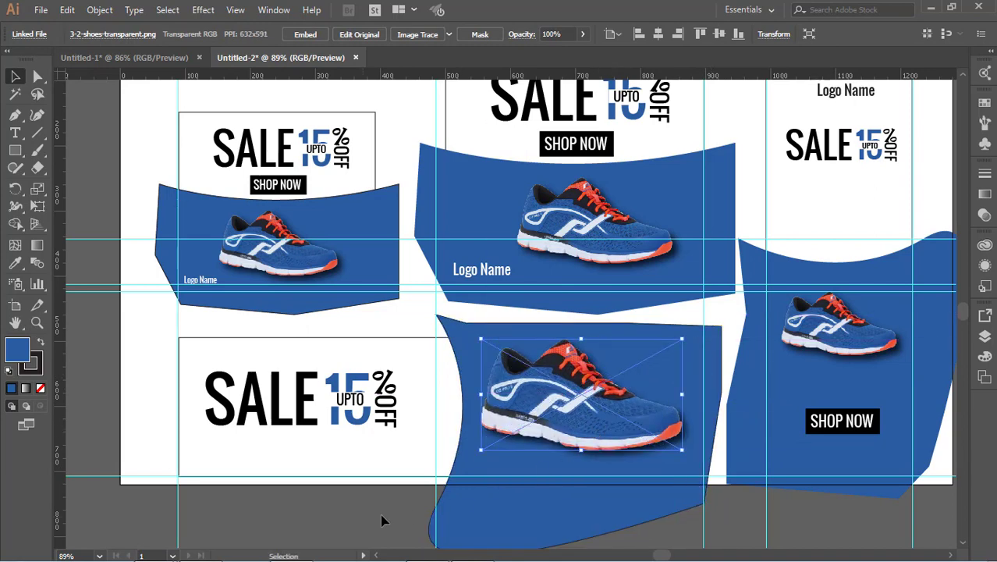
{"action": "left_click", "coordinate": [384, 518]}
Step: Copy the larger banner's SHOP NOW text and black box beneath the wide banner's sale lettering and bring them to the front
{"action": "left_click", "coordinate": [599, 149]}
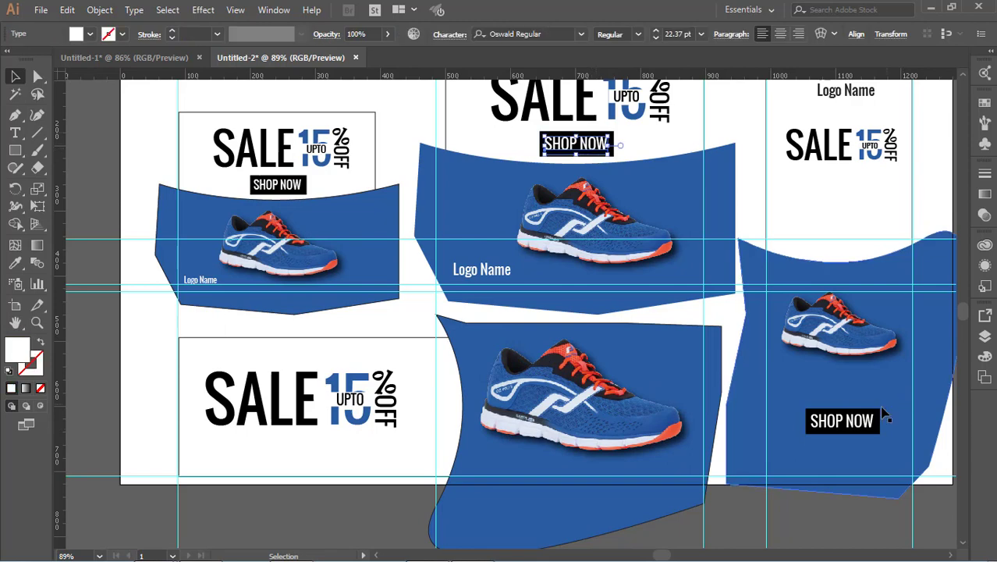
{"action": "left_click", "coordinate": [640, 141]}
{"action": "left_click", "coordinate": [620, 148]}
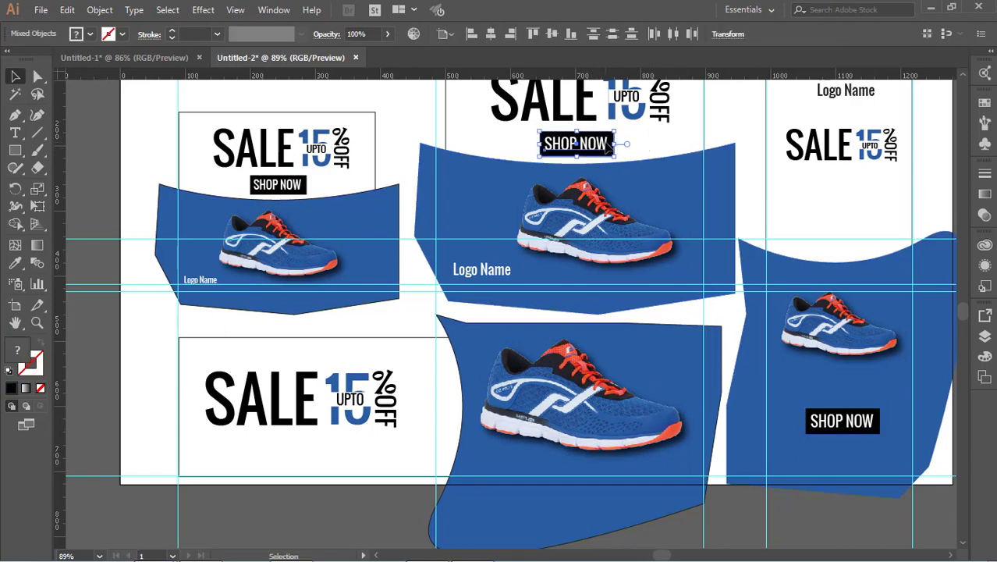
{"action": "left_click_drag", "start_coordinate": [602, 149], "coordinate": [314, 457]}
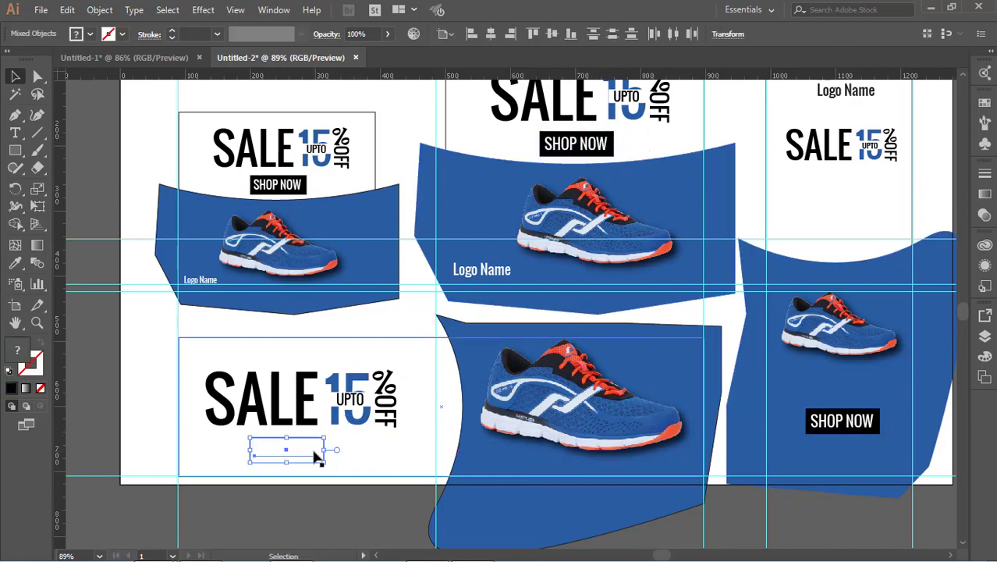
{"action": "right_click", "coordinate": [315, 462]}
{"action": "mouse_move", "coordinate": [367, 377]}
{"action": "left_click", "coordinate": [522, 377]}
{"action": "left_click", "coordinate": [369, 510]}
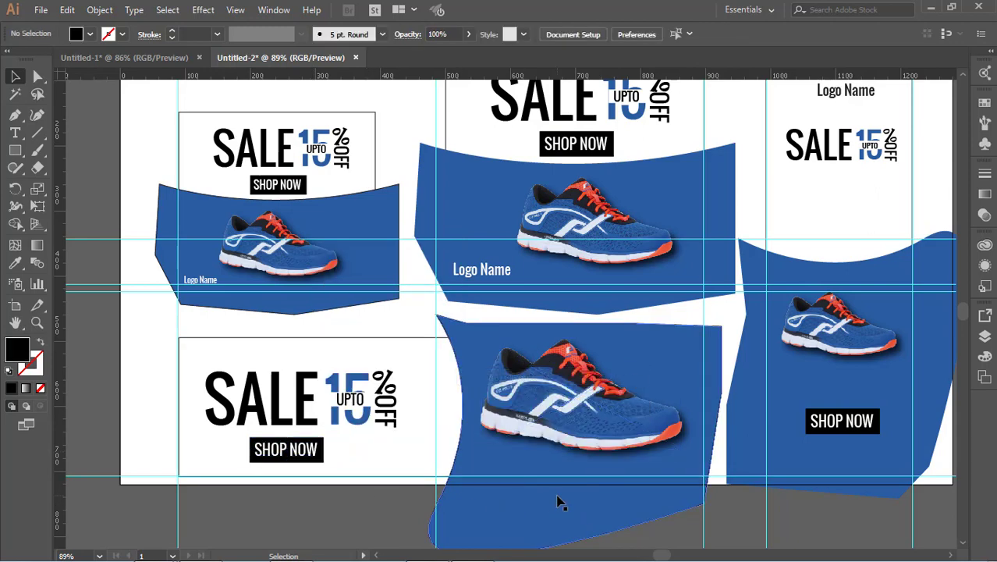
{"action": "scroll", "coordinate": [559, 502], "scroll_direction": "up", "scroll_amount": 1}
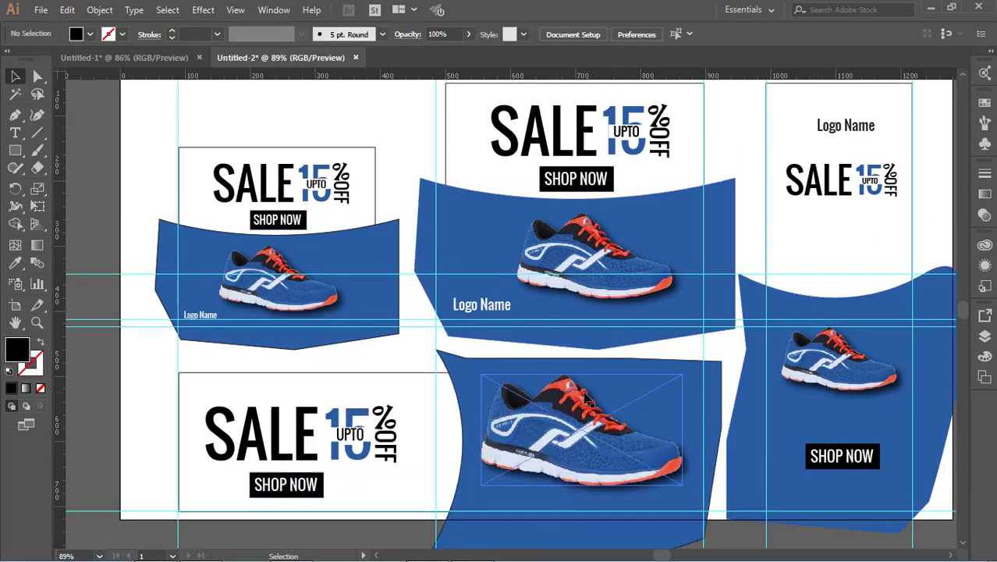
Step: Copy the tall banner's Logo Name text above the wide banner's sale lettering and bring the copy to the front
{"action": "left_click", "coordinate": [848, 129]}
{"action": "left_click_drag", "start_coordinate": [848, 130], "coordinate": [301, 399]}
{"action": "right_click", "coordinate": [304, 398]}
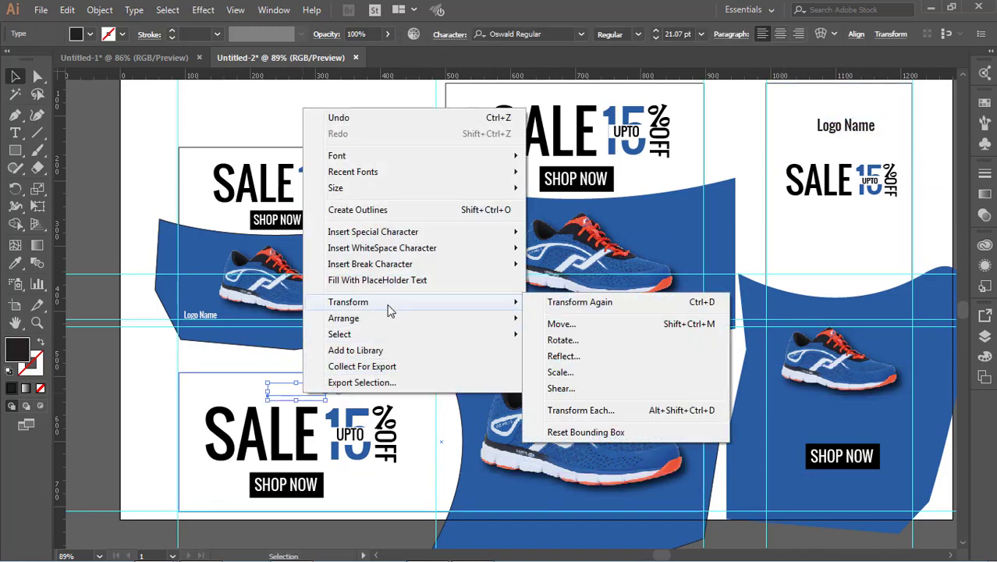
{"action": "mouse_move", "coordinate": [436, 318]}
{"action": "left_click", "coordinate": [574, 319]}
{"action": "left_click", "coordinate": [322, 529]}
{"action": "scroll", "coordinate": [307, 507], "scroll_direction": "down", "scroll_amount": 1}
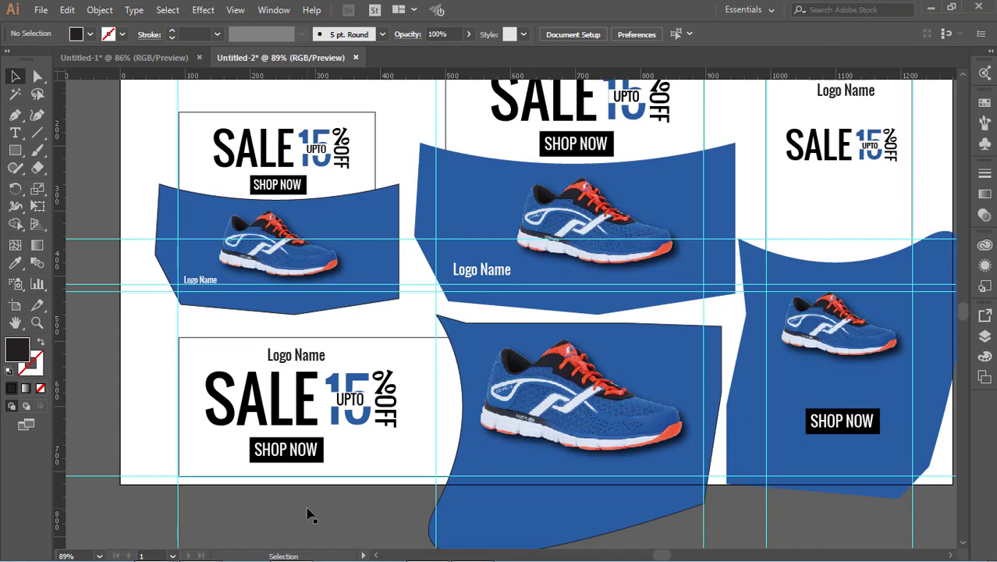
Step: Shift the wide banner's SHOP NOW text and black box slightly right to line them up beneath the logo name
{"action": "left_click", "coordinate": [270, 451]}
{"action": "left_click", "coordinate": [320, 450]}
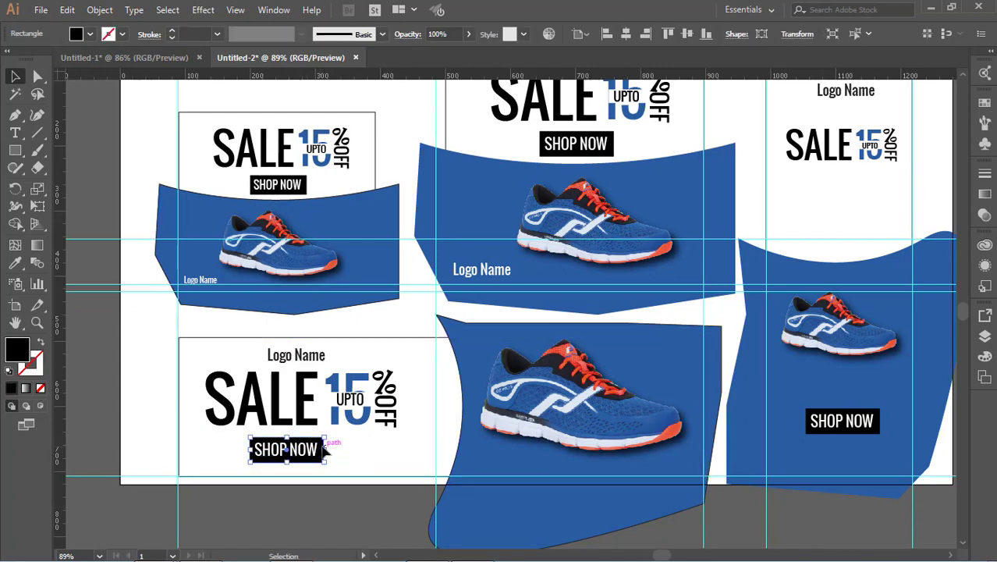
{"action": "left_click", "coordinate": [308, 453], "text": "shift"}
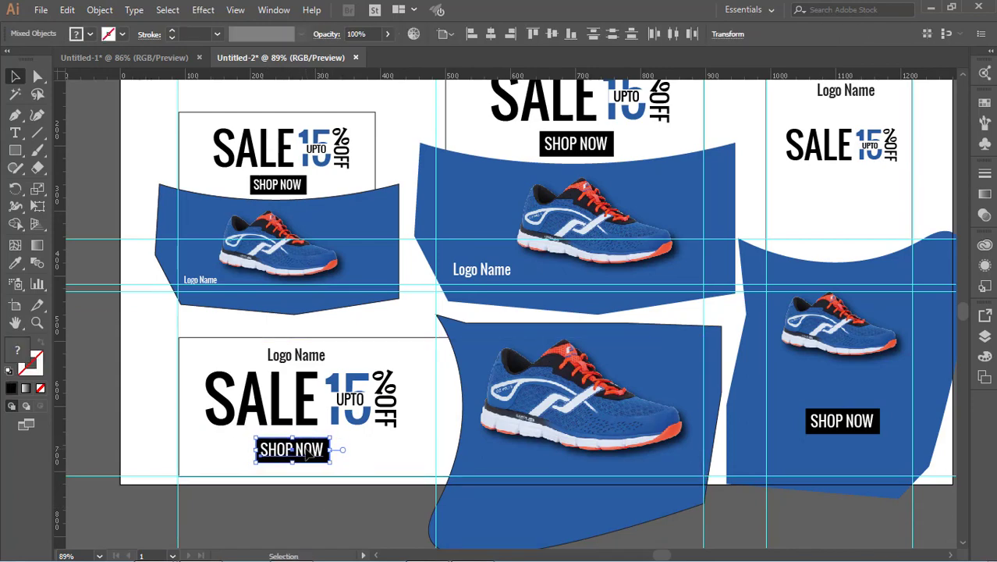
Step: Set the wide banner frame's stroke weight to 0.25 pt
{"action": "left_click", "coordinate": [237, 341]}
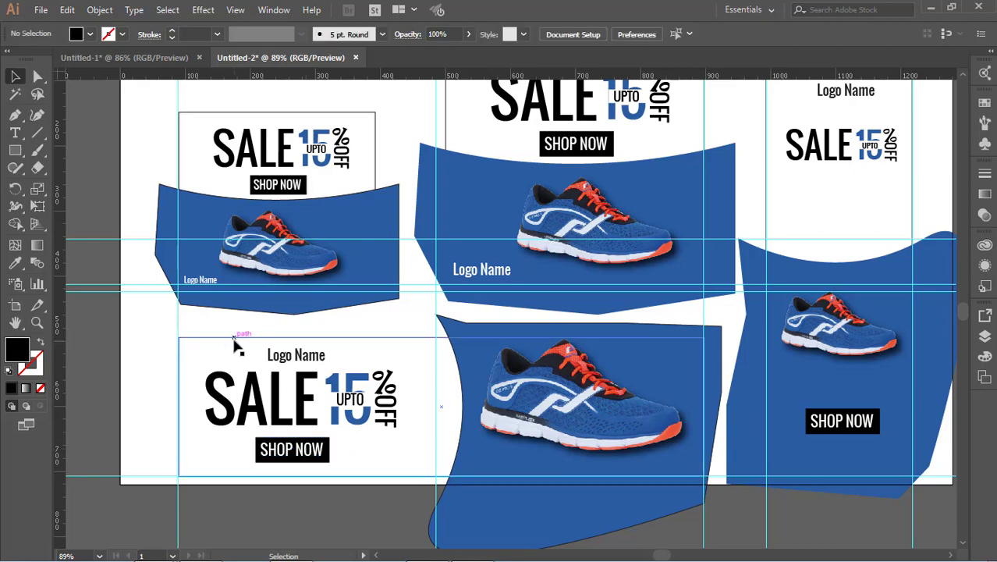
{"action": "left_click", "coordinate": [217, 33]}
{"action": "left_click", "coordinate": [220, 64]}
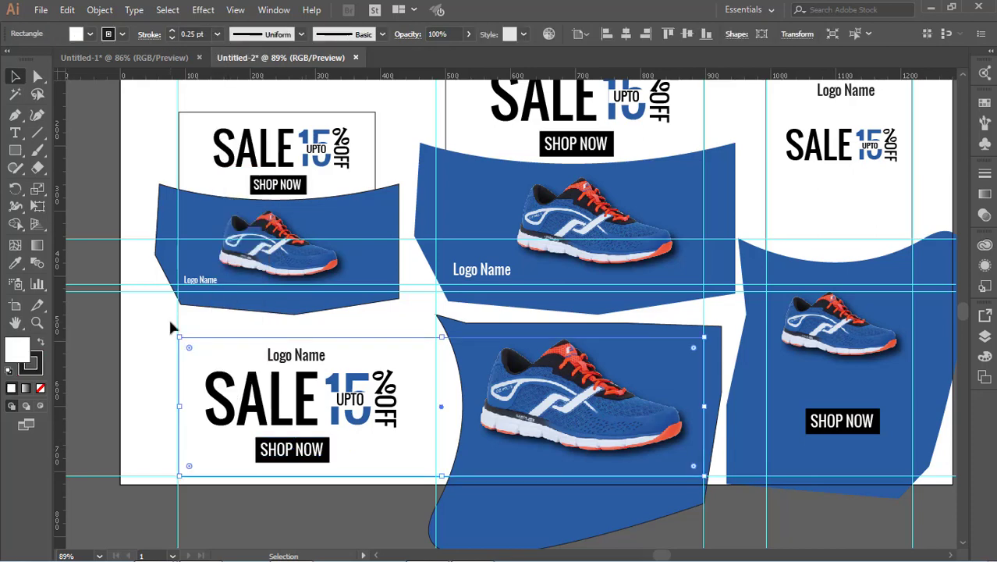
{"action": "left_click", "coordinate": [153, 331]}
Step: Group all of the wide banner's elements, including its frame, blue section, shoe and lettering
{"action": "left_click_drag", "start_coordinate": [304, 484], "coordinate": [586, 521]}
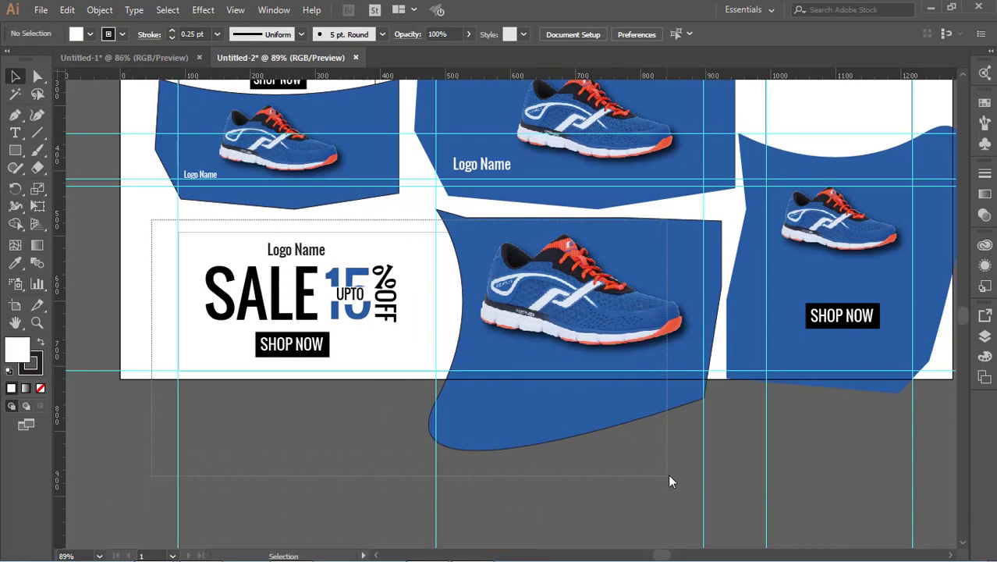
{"action": "left_click_drag", "start_coordinate": [669, 475], "coordinate": [677, 471]}
{"action": "right_click", "coordinate": [552, 341]}
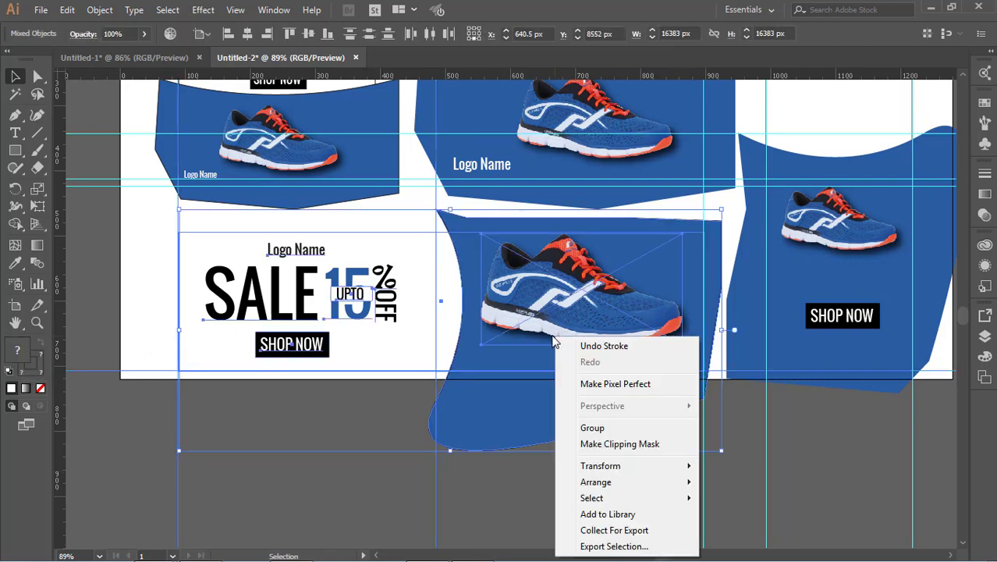
{"action": "left_click", "coordinate": [597, 432]}
{"action": "left_click", "coordinate": [187, 226]}
Step: Draw a white rectangle over the wide banner that exactly matches its frame
{"action": "left_click", "coordinate": [15, 150]}
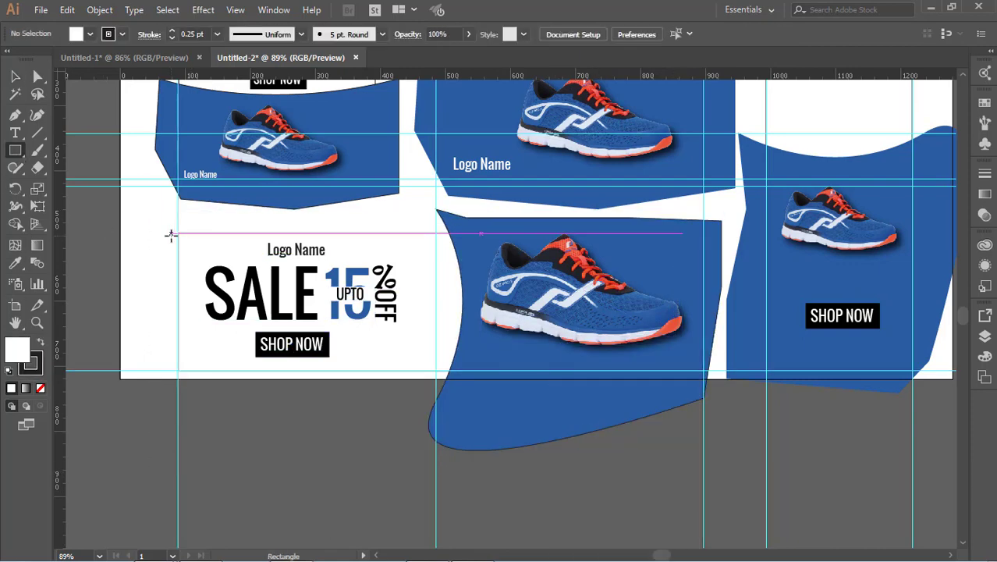
{"action": "left_click_drag", "start_coordinate": [179, 232], "coordinate": [705, 371]}
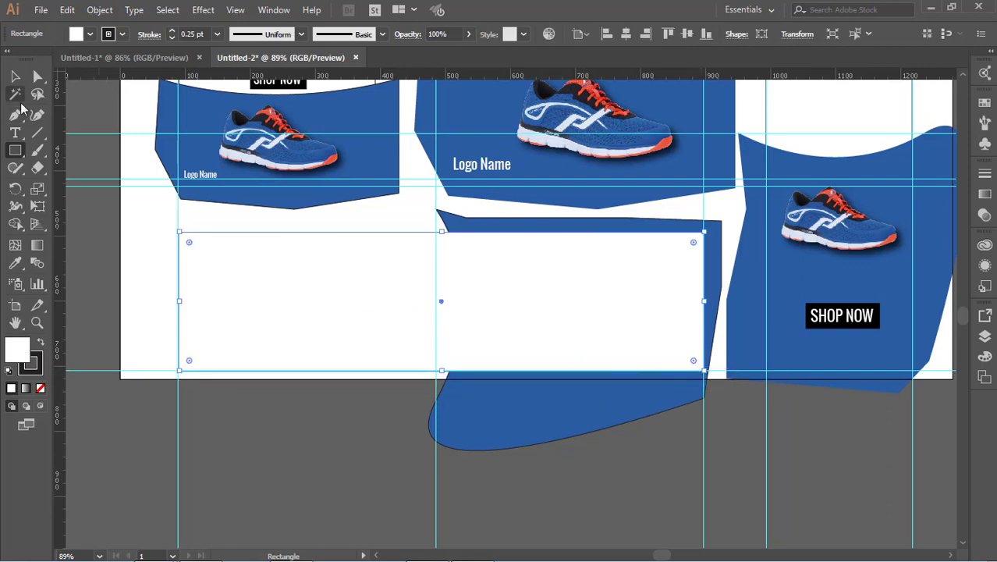
{"action": "left_click", "coordinate": [16, 77]}
{"action": "left_click", "coordinate": [285, 415]}
Step: Make a clipping mask from the new rectangle and the wide banner's group to trim the overhanging blue shape
{"action": "left_click", "coordinate": [493, 233]}
{"action": "left_click", "coordinate": [493, 227], "text": "shift"}
{"action": "right_click", "coordinate": [494, 224]}
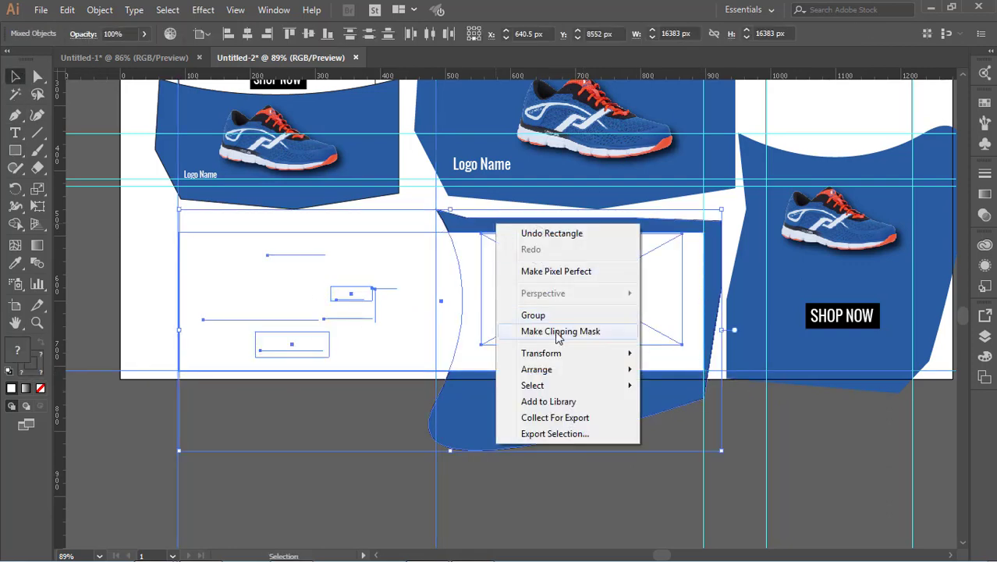
{"action": "left_click", "coordinate": [567, 327]}
{"action": "scroll", "coordinate": [556, 485], "scroll_direction": "up", "scroll_amount": 3}
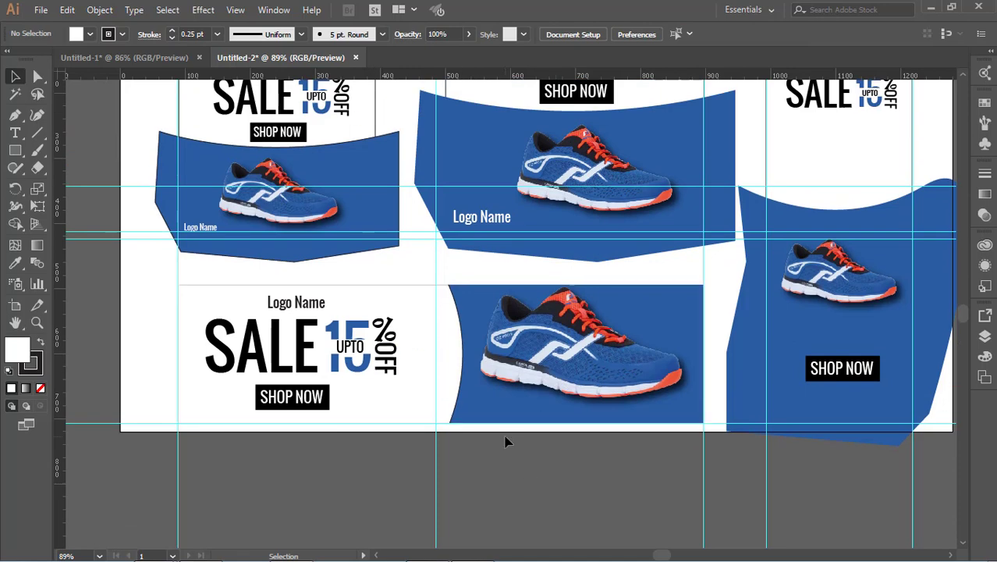
Step: Group all of the smallest banner's elements, including its frame, blue section, shoe and lettering
{"action": "scroll", "coordinate": [439, 461], "scroll_direction": "up", "scroll_amount": 3}
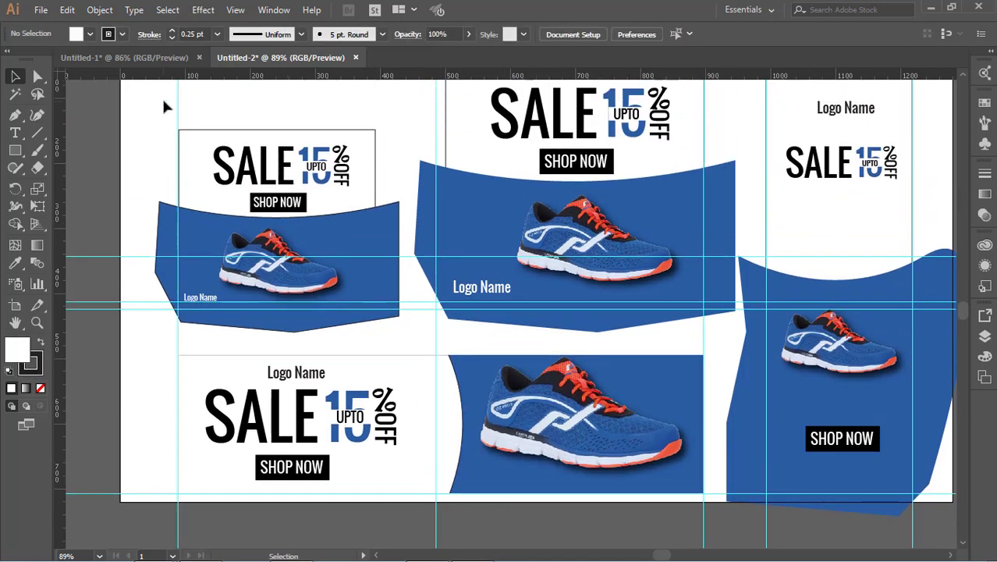
{"action": "left_click_drag", "start_coordinate": [157, 109], "coordinate": [393, 321]}
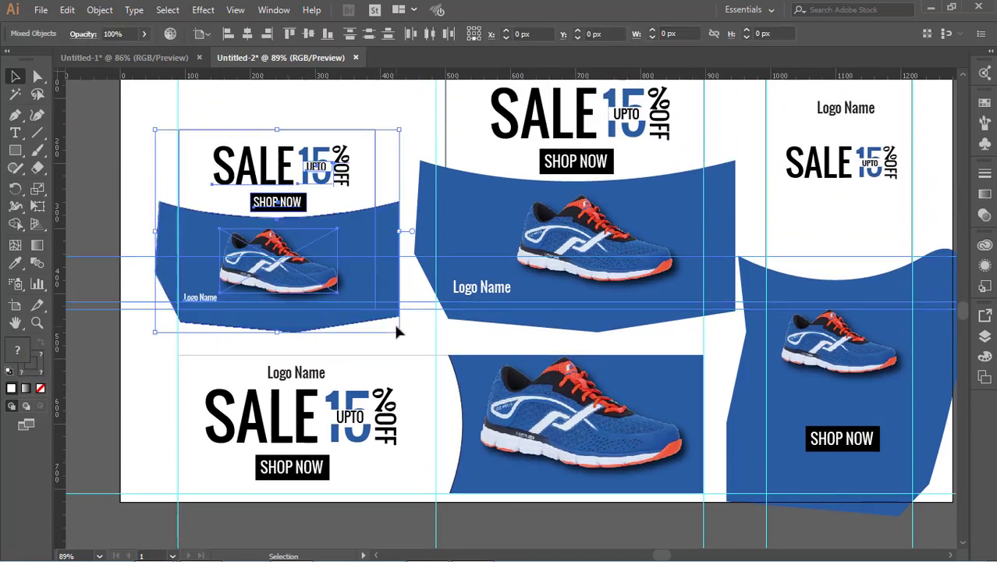
{"action": "right_click", "coordinate": [319, 271]}
{"action": "left_click", "coordinate": [390, 356]}
{"action": "left_click", "coordinate": [127, 181]}
Step: Draw a white rectangle over the smallest banner's frame
{"action": "key", "text": "m"}
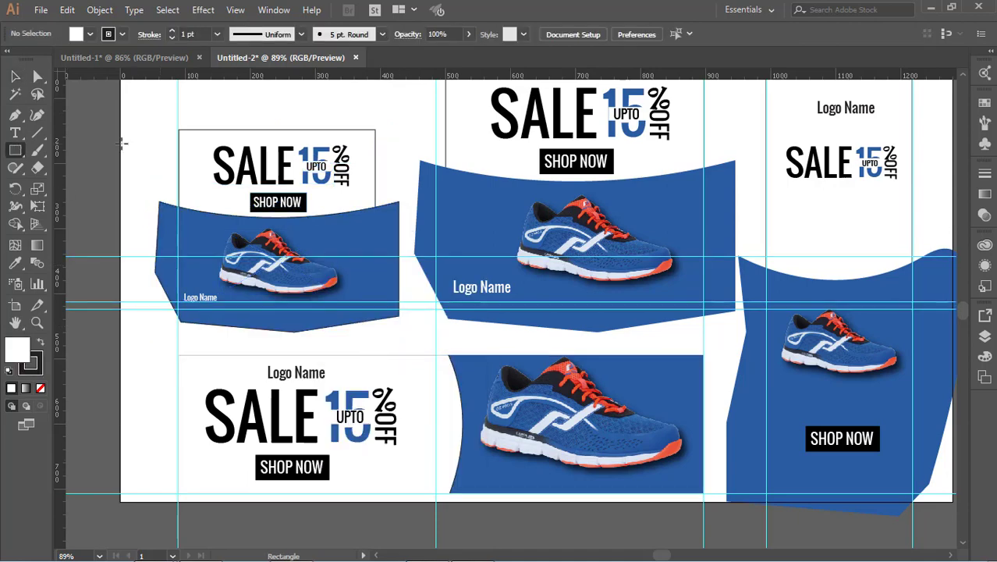
{"action": "left_click_drag", "start_coordinate": [178, 129], "coordinate": [379, 308]}
{"action": "key", "text": "v"}
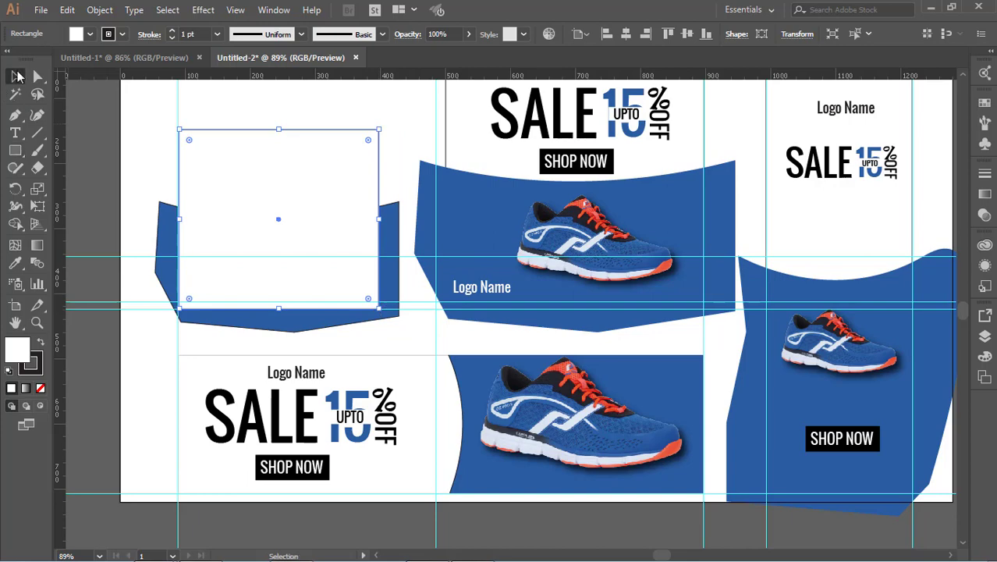
Step: Make a clipping mask from the new rectangle and the smallest banner's group
{"action": "right_click", "coordinate": [386, 275]}
{"action": "left_click", "coordinate": [312, 356]}
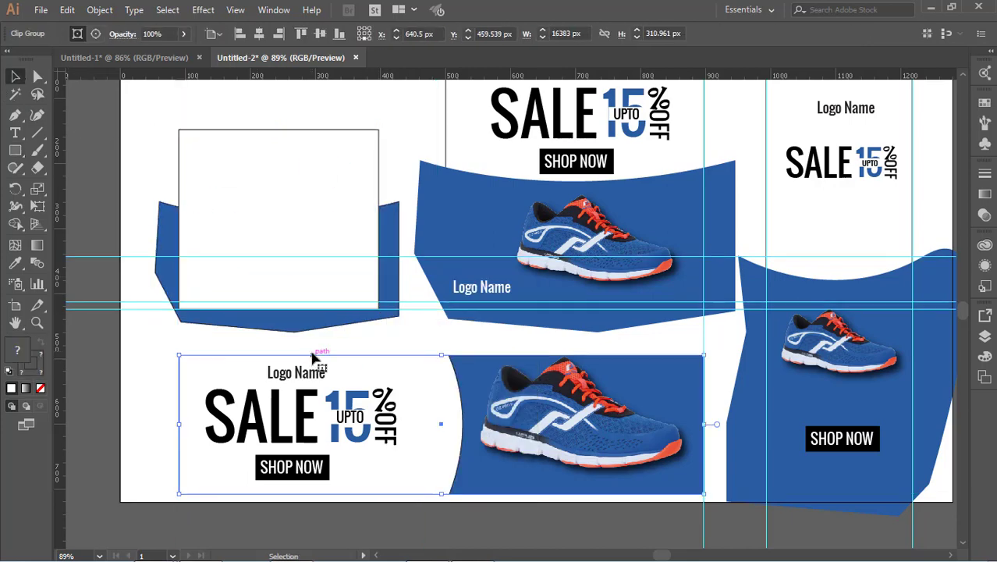
{"action": "left_click", "coordinate": [360, 248]}
{"action": "right_click", "coordinate": [389, 285]}
{"action": "left_click", "coordinate": [228, 339]}
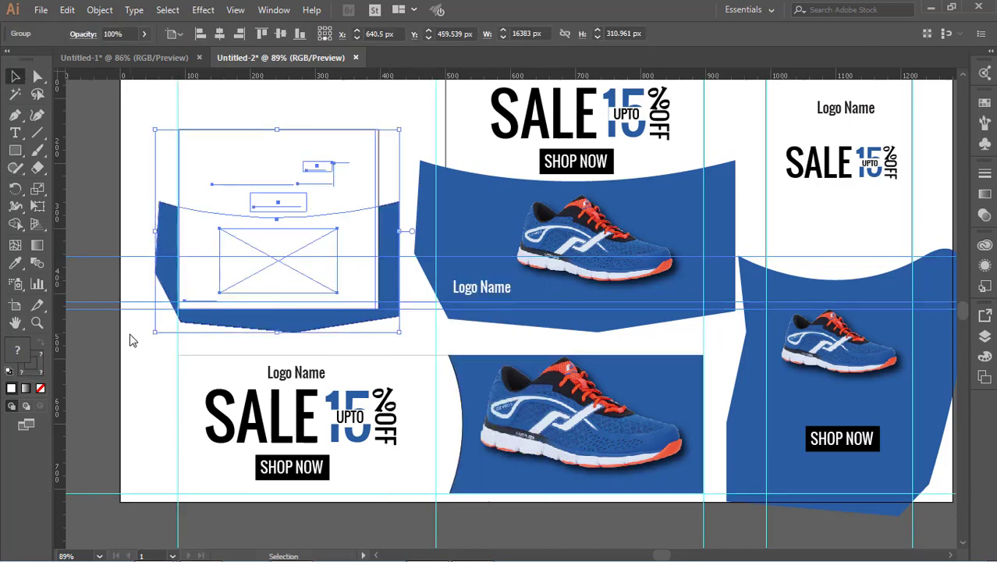
{"action": "left_click", "coordinate": [260, 274]}
{"action": "right_click", "coordinate": [201, 324]}
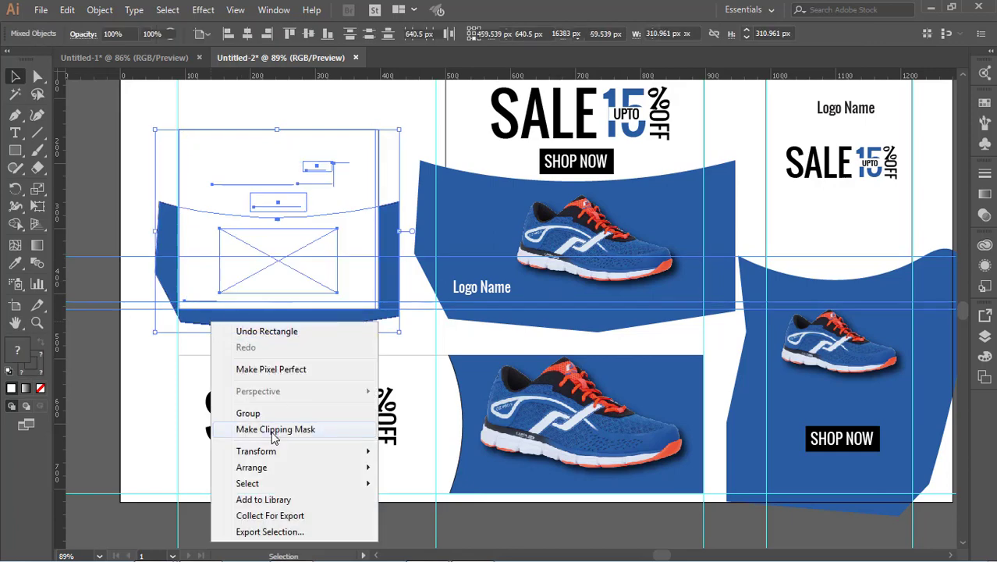
{"action": "left_click", "coordinate": [289, 381]}
{"action": "left_click", "coordinate": [412, 204]}
Step: Narrow the smallest banner's clipped group slightly from its right edge to bring the mask in
{"action": "left_click", "coordinate": [372, 225]}
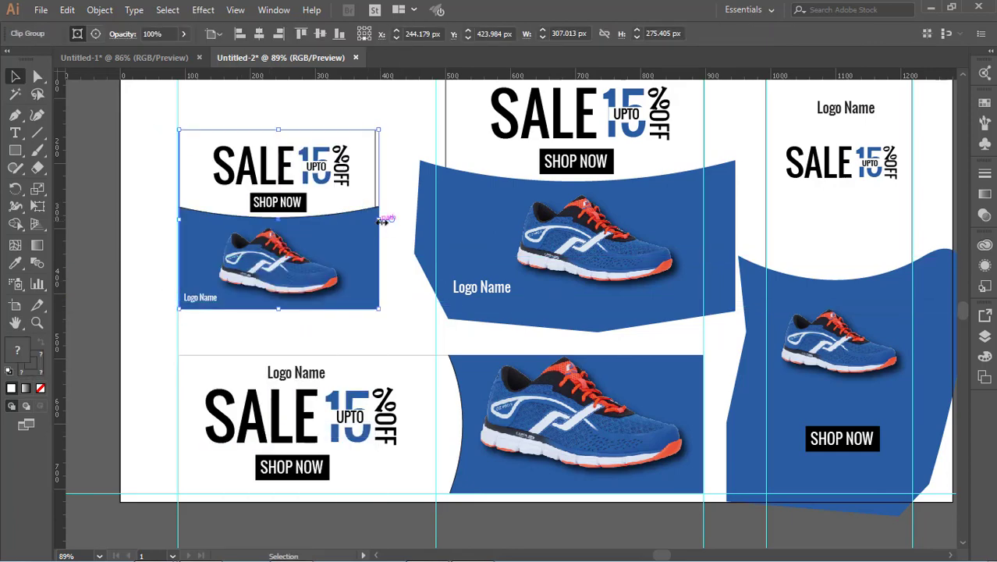
{"action": "key", "text": "ctrl+alt+7"}
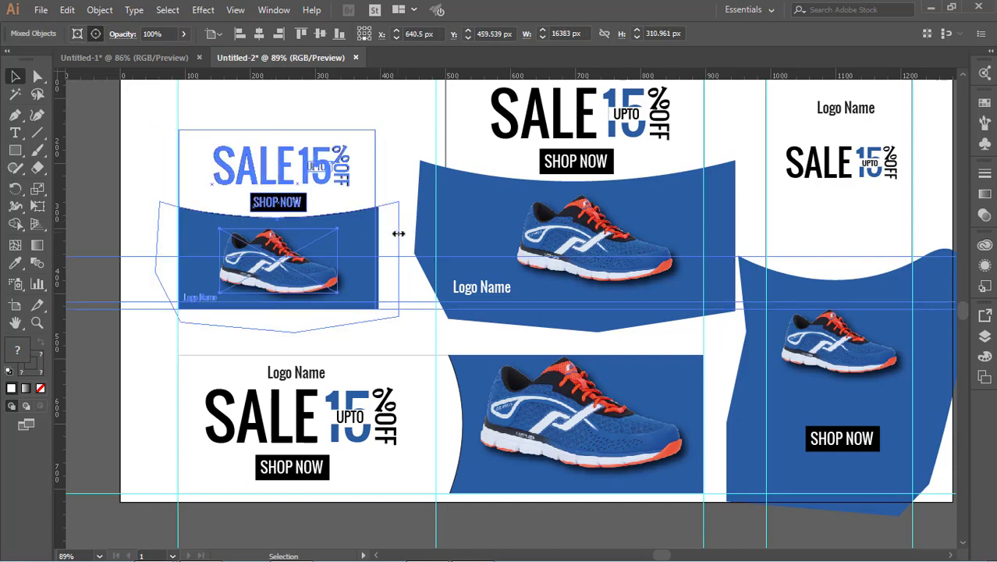
{"action": "left_click", "coordinate": [395, 106]}
{"action": "left_click", "coordinate": [379, 238]}
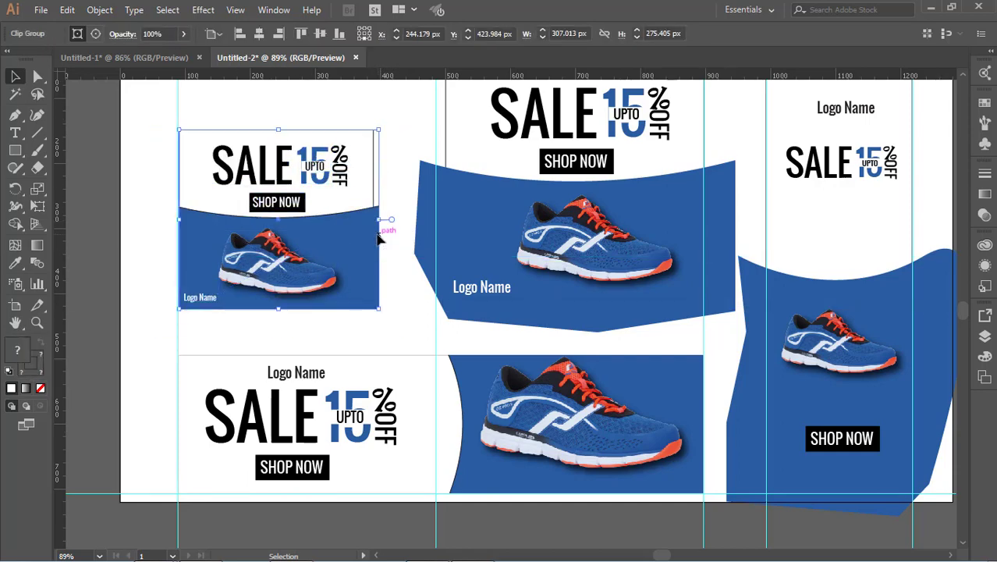
{"action": "left_click_drag", "start_coordinate": [375, 222], "coordinate": [375, 222]}
{"action": "left_click", "coordinate": [390, 250]}
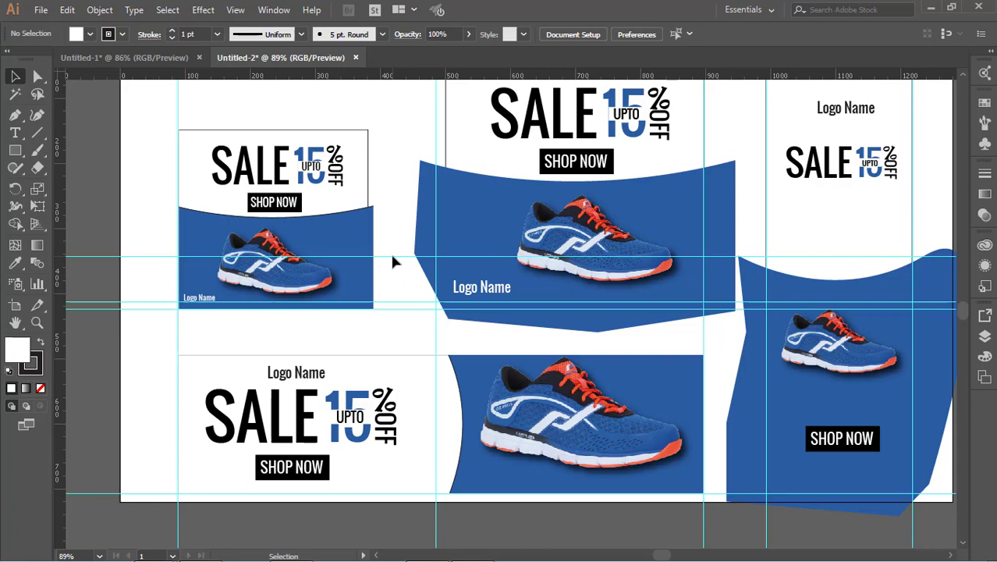
Step: Edit the contents of the smallest banner's mask and widen the clipped artwork to fill the mask
{"action": "left_click", "coordinate": [357, 197]}
{"action": "left_click", "coordinate": [95, 34]}
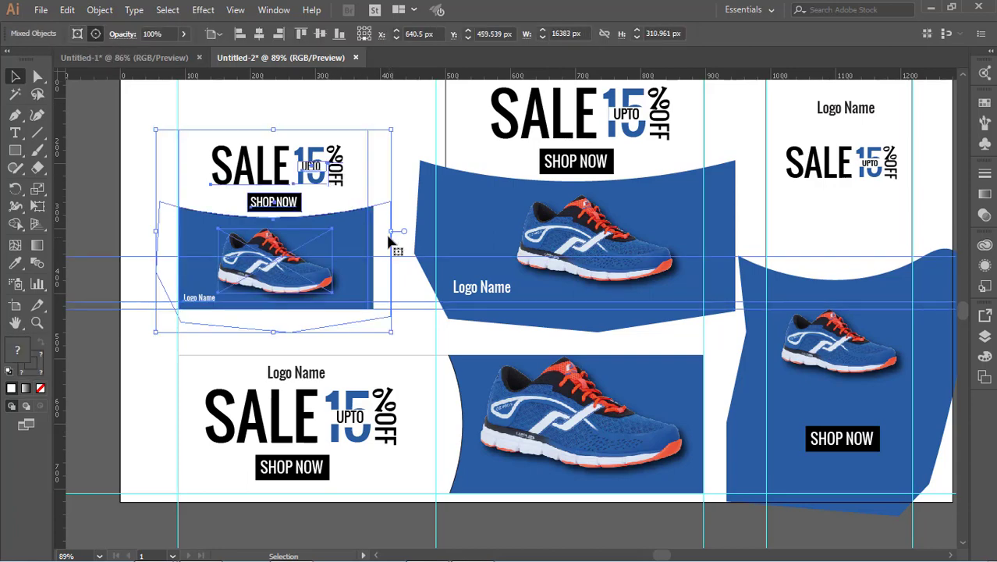
{"action": "left_click_drag", "start_coordinate": [391, 231], "coordinate": [400, 231]}
{"action": "left_click", "coordinate": [386, 192]}
{"action": "left_click", "coordinate": [281, 205]}
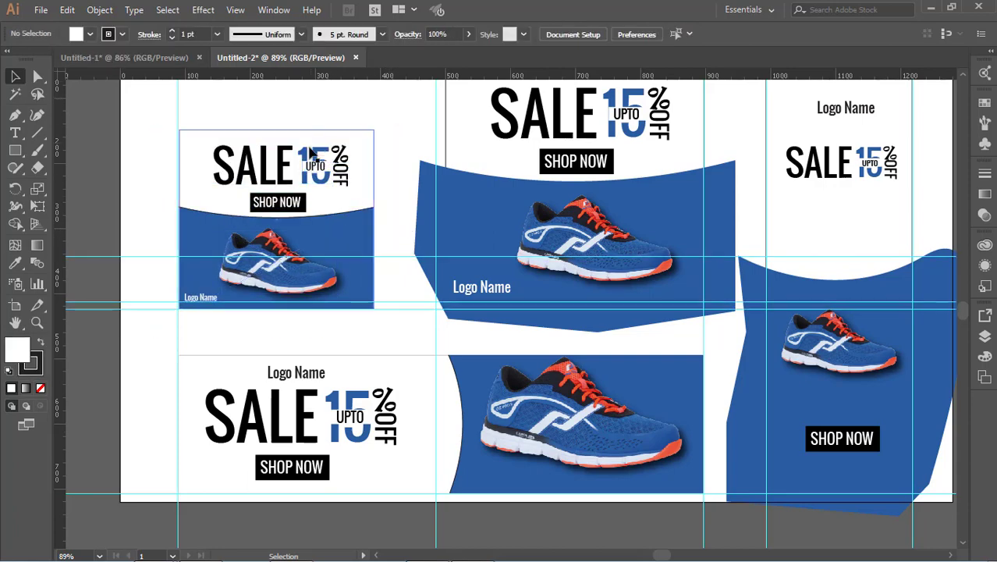
{"action": "left_click", "coordinate": [83, 37]}
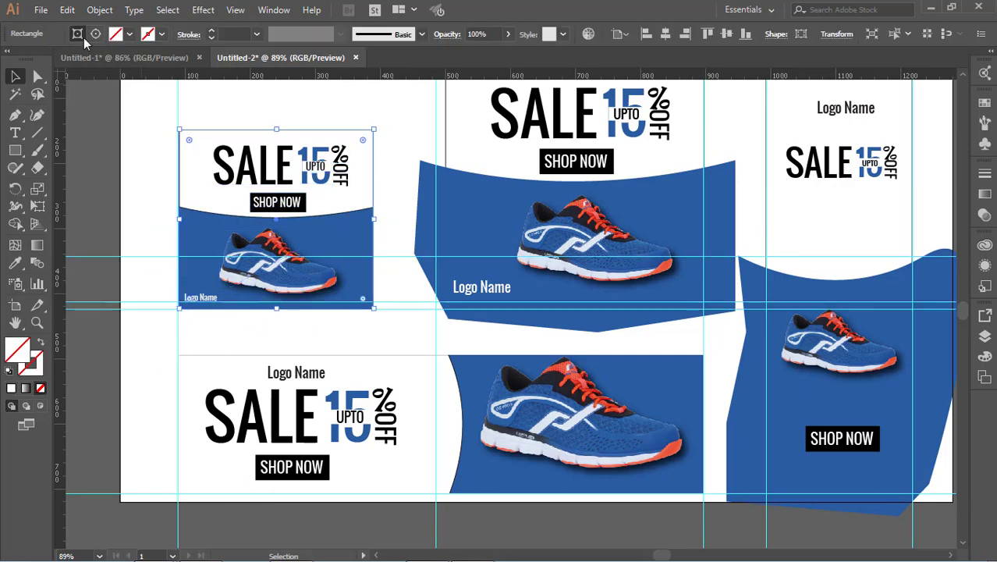
{"action": "left_click", "coordinate": [152, 114]}
{"action": "left_click", "coordinate": [285, 130]}
{"action": "left_click", "coordinate": [316, 117]}
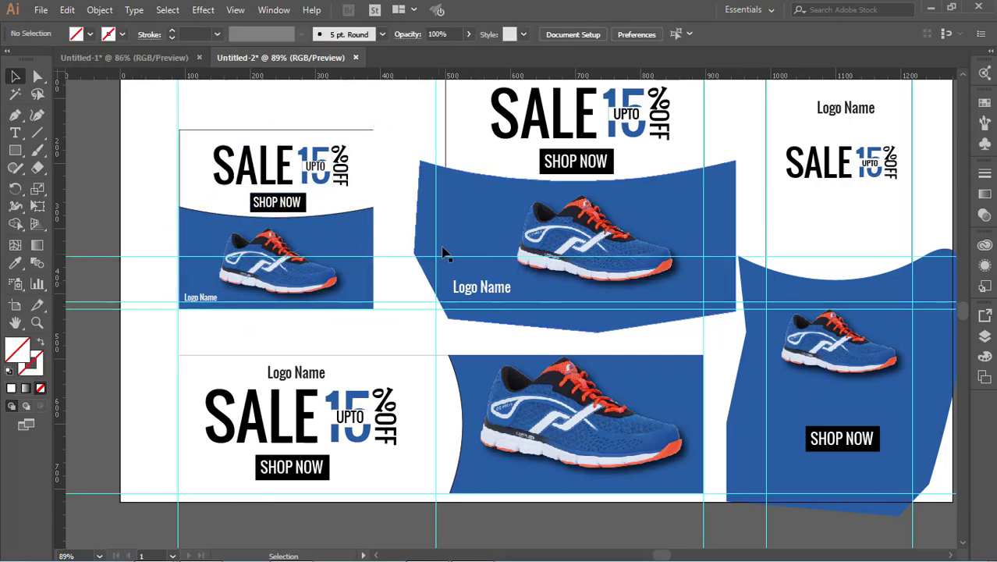
Step: Group the larger square banner's blue section, shoe, logo name, SHOP NOW button and sale lettering
{"action": "scroll", "coordinate": [442, 252], "scroll_direction": "up", "scroll_amount": 2}
{"action": "left_click_drag", "start_coordinate": [439, 170], "coordinate": [713, 374]}
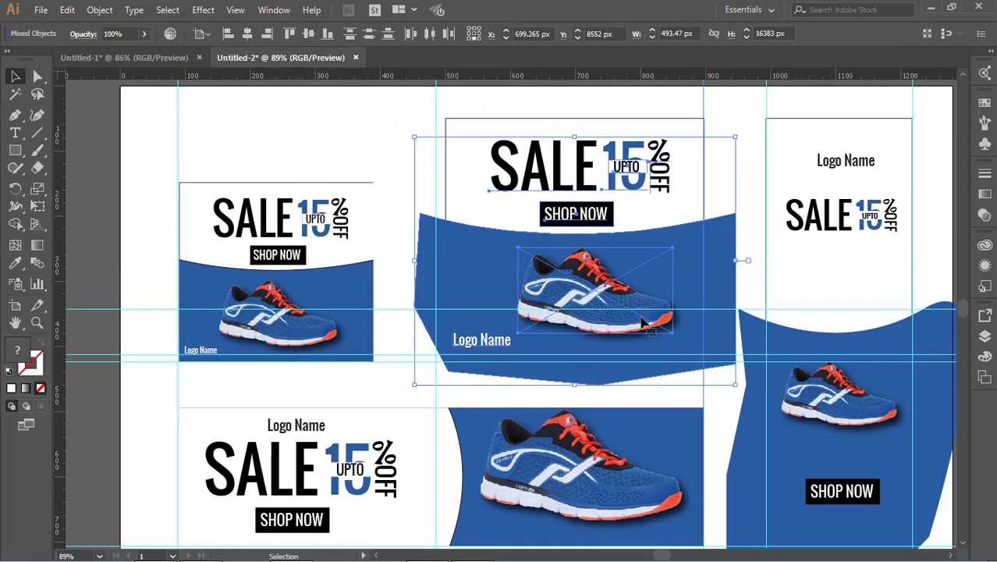
{"action": "right_click", "coordinate": [631, 308]}
{"action": "left_click", "coordinate": [690, 399]}
{"action": "left_click", "coordinate": [758, 187]}
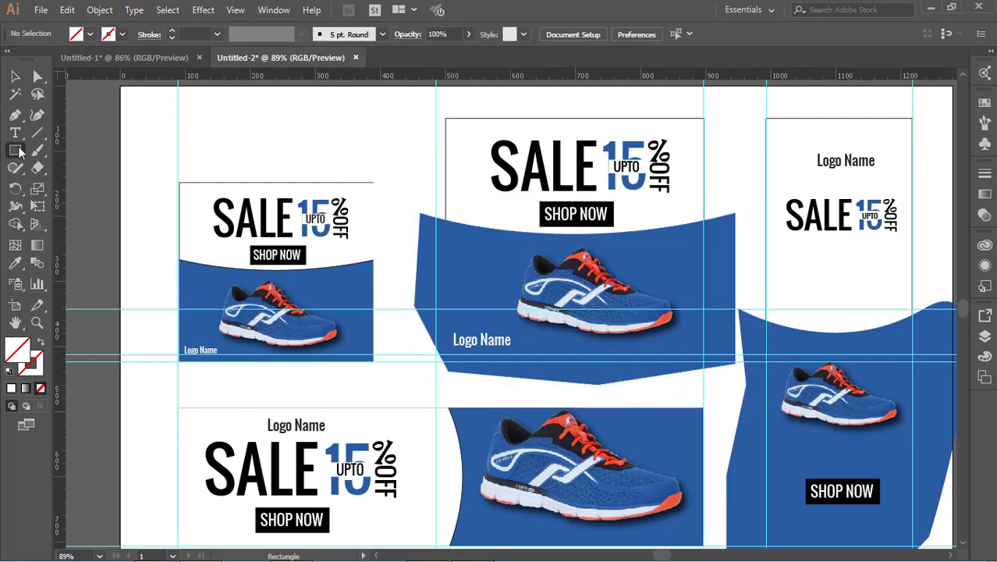
Step: Draw a rectangle matching the larger square banner's frame and fill it with white
{"action": "left_click_drag", "start_coordinate": [446, 118], "coordinate": [704, 356]}
{"action": "left_click", "coordinate": [86, 34]}
{"action": "left_click", "coordinate": [91, 83]}
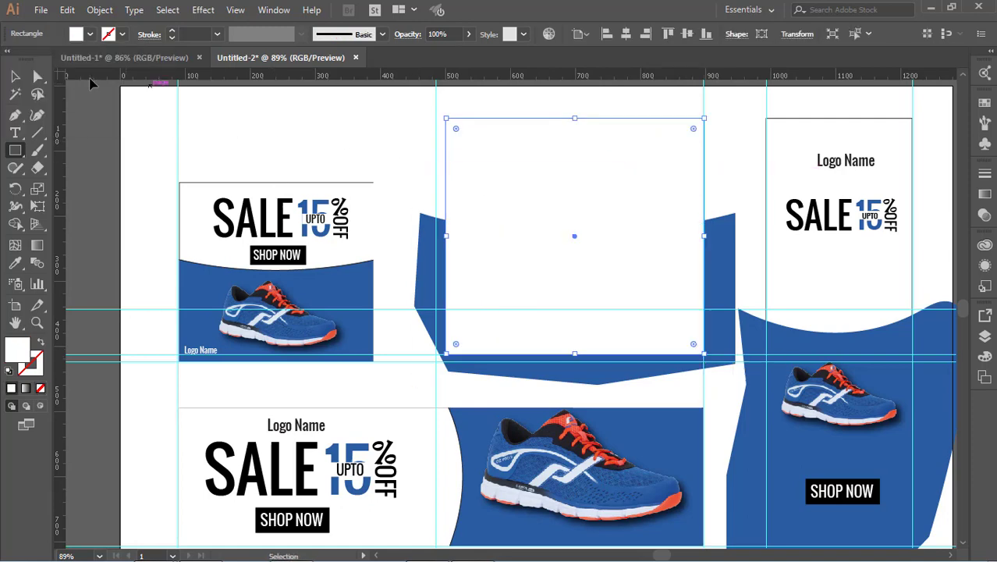
Step: Make a clipping mask from the white rectangle and the larger square banner's group
{"action": "left_click", "coordinate": [709, 238], "text": "shift"}
{"action": "right_click", "coordinate": [719, 244]}
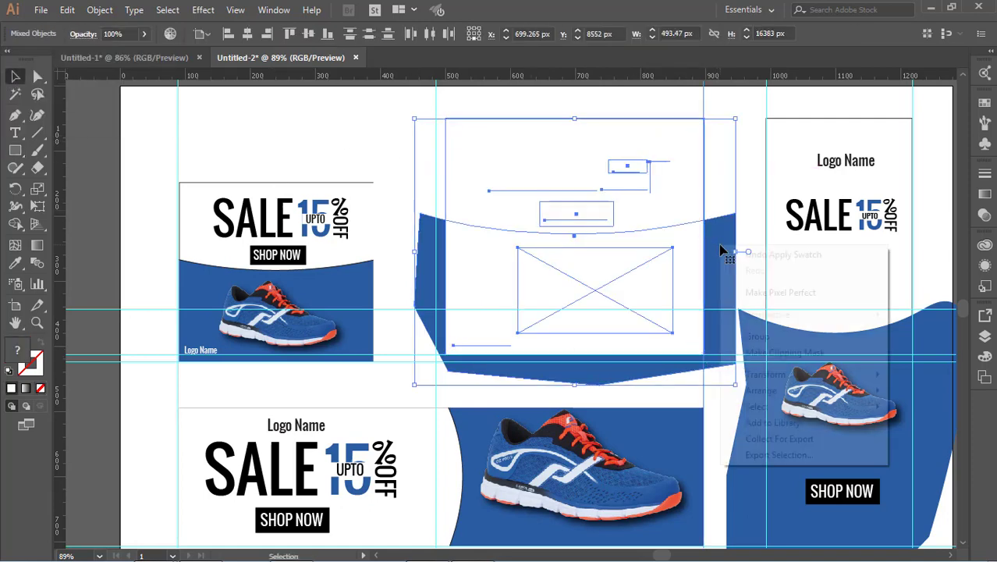
{"action": "left_click", "coordinate": [795, 353]}
{"action": "left_click_drag", "start_coordinate": [587, 190], "coordinate": [586, 226]}
{"action": "key", "text": "ctrl+z"}
{"action": "left_click", "coordinate": [706, 189]}
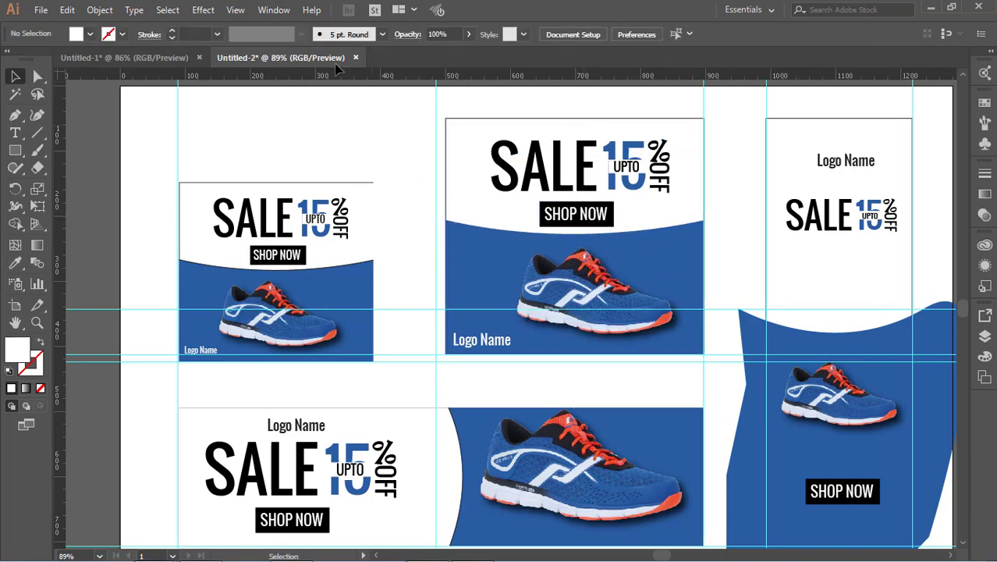
{"action": "left_click", "coordinate": [100, 11]}
{"action": "left_click", "coordinate": [127, 113]}
{"action": "left_click", "coordinate": [405, 117]}
{"action": "left_click_drag", "start_coordinate": [505, 161], "coordinate": [496, 218]}
{"action": "key", "text": "ctrl+z"}
{"action": "left_click", "coordinate": [721, 216]}
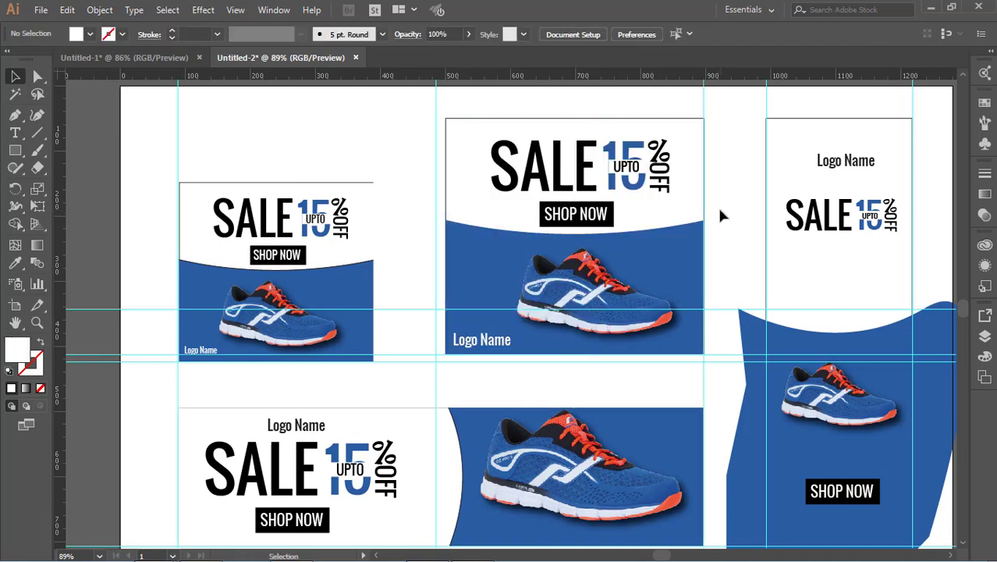
{"action": "left_click", "coordinate": [657, 170]}
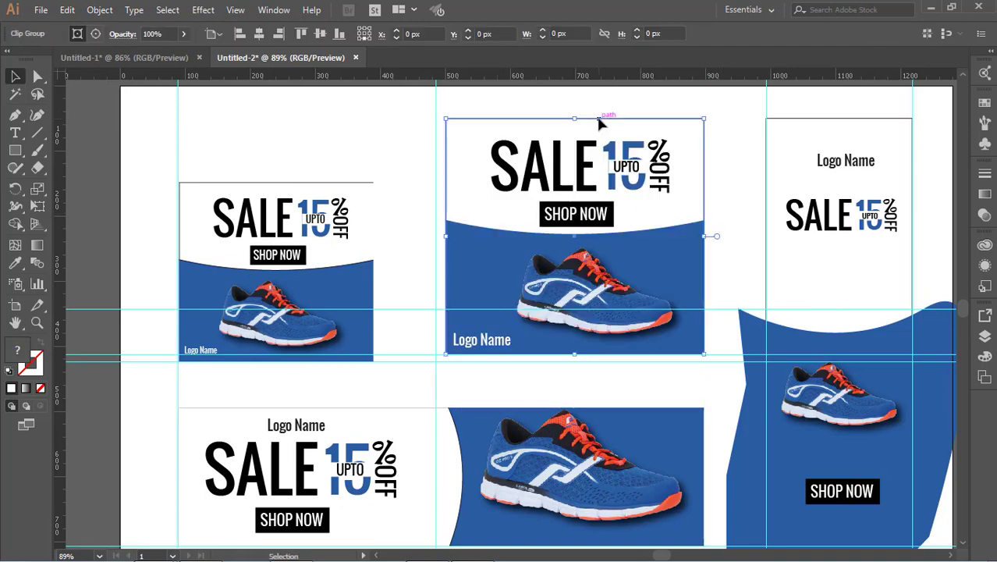
{"action": "left_click", "coordinate": [335, 141]}
{"action": "key", "text": "ctrl+z"}
{"action": "key", "text": "ctrl+z"}
{"action": "key", "text": "ctrl+z"}
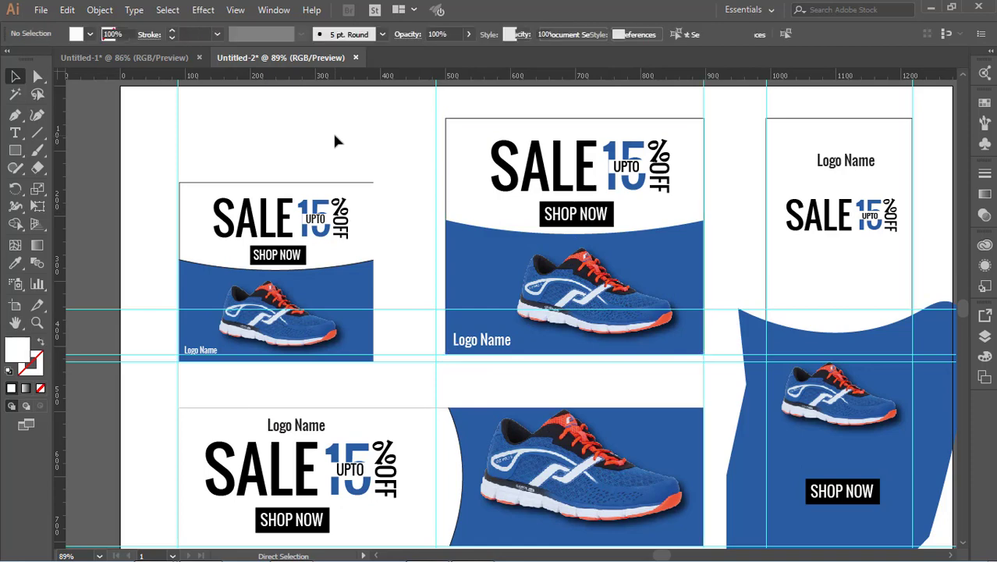
Step: Undo the larger square banner's clipping mask and unlock all locked objects
{"action": "left_click", "coordinate": [354, 131]}
{"action": "left_click", "coordinate": [596, 209]}
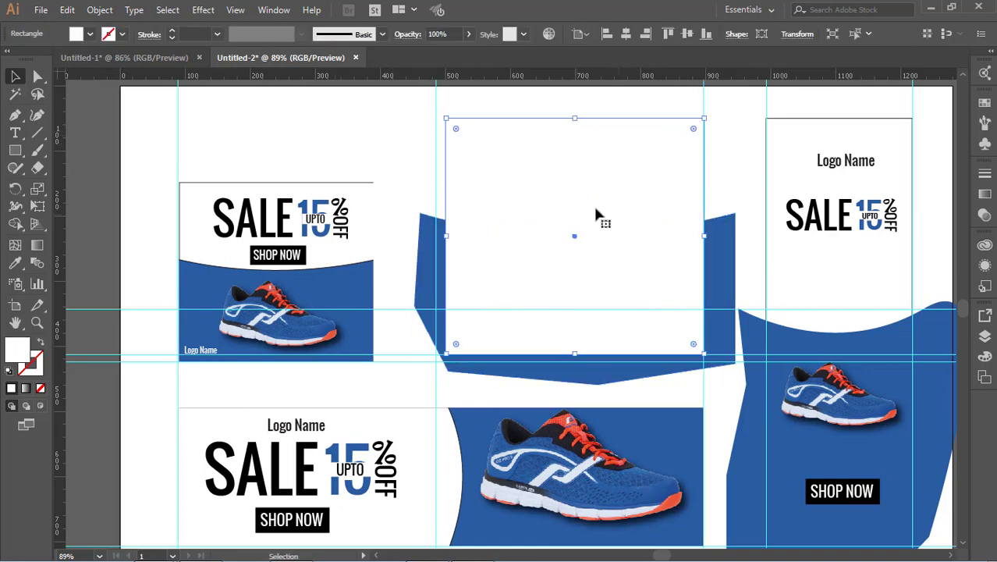
{"action": "left_click", "coordinate": [725, 245]}
{"action": "left_click", "coordinate": [362, 134]}
{"action": "left_click", "coordinate": [102, 10]}
{"action": "left_click", "coordinate": [130, 112]}
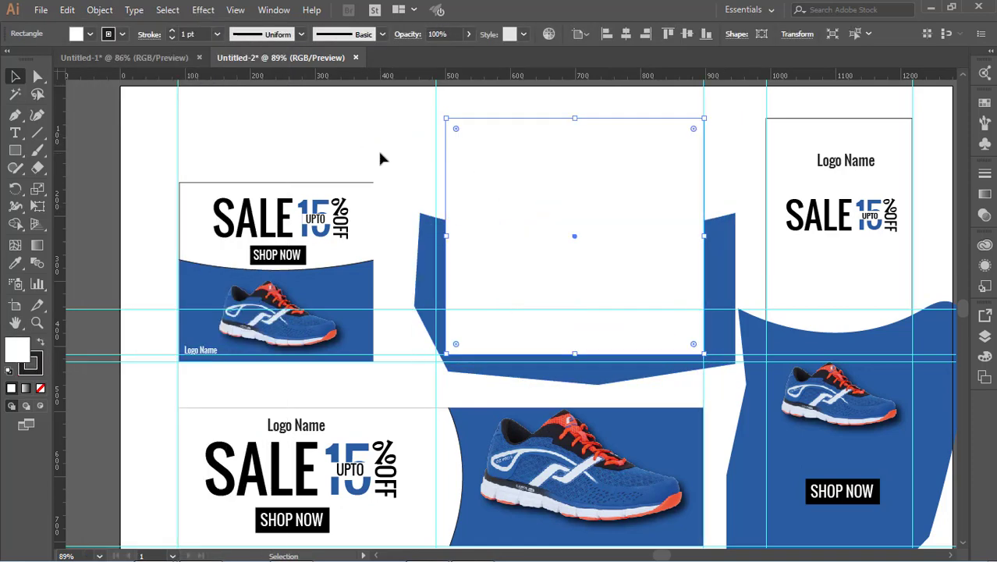
Step: Clip the larger square banner's artwork group with the borderless white rectangle again
{"action": "left_click", "coordinate": [380, 153]}
{"action": "left_click", "coordinate": [471, 176]}
{"action": "left_click", "coordinate": [433, 242], "text": "shift"}
{"action": "right_click", "coordinate": [444, 236]}
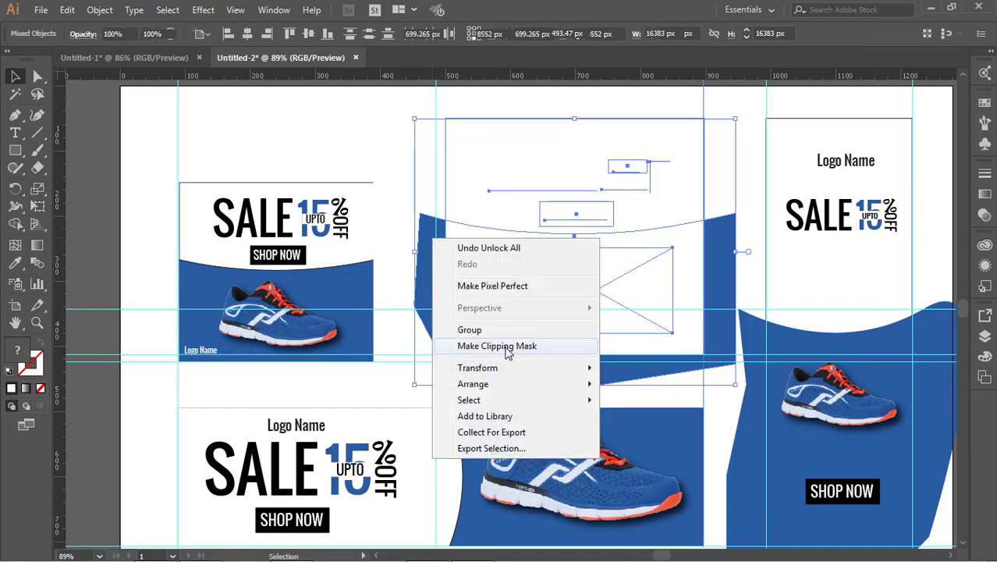
{"action": "left_click", "coordinate": [500, 344]}
{"action": "left_click", "coordinate": [730, 251]}
Step: Group the tall banner's blue section, shoe, SHOP NOW button, sale lettering and logo name
{"action": "left_click_drag", "start_coordinate": [808, 285], "coordinate": [602, 311]}
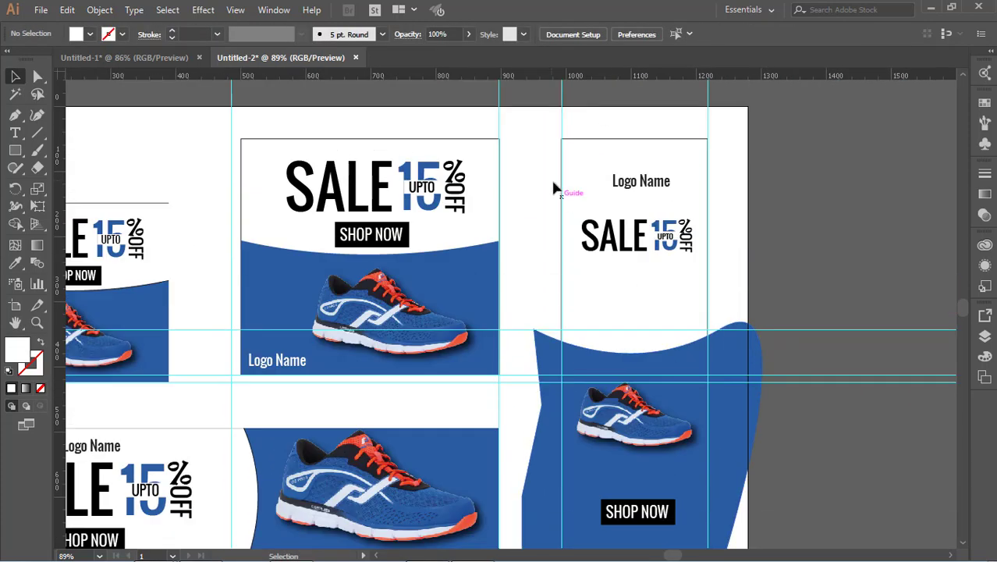
{"action": "left_click_drag", "start_coordinate": [567, 232], "coordinate": [732, 504]}
{"action": "key", "text": "ctrl+g"}
{"action": "left_click", "coordinate": [780, 357]}
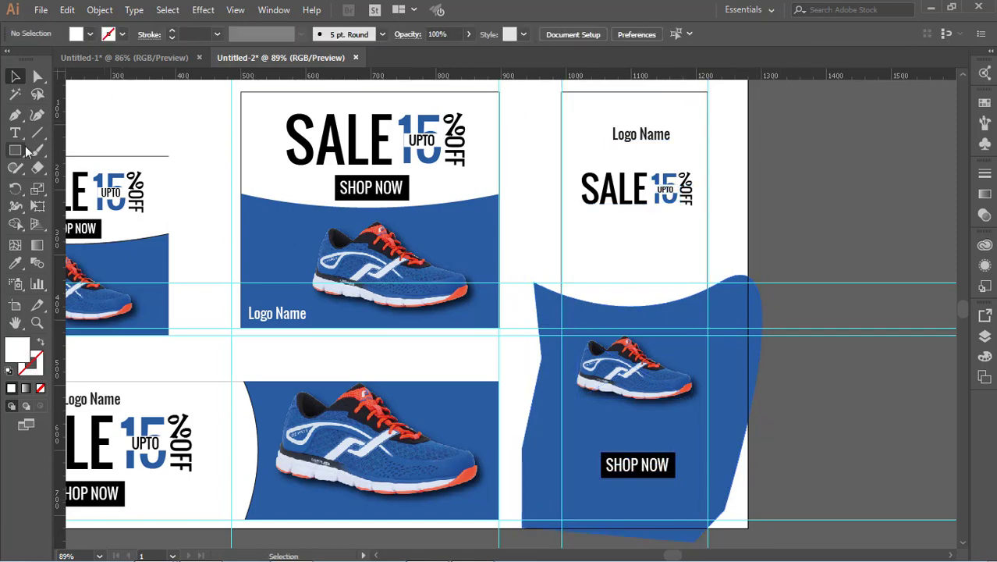
Step: Draw a white rectangle matching the tall banner's frame and clip the banner's group to it
{"action": "left_click_drag", "start_coordinate": [560, 92], "coordinate": [708, 519]}
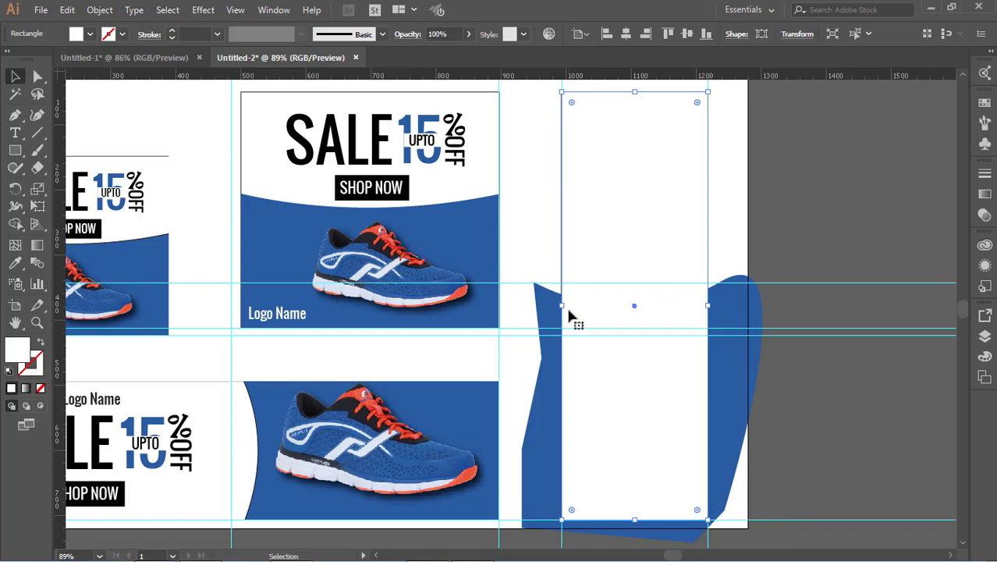
{"action": "left_click", "coordinate": [726, 331], "text": "shift"}
{"action": "right_click", "coordinate": [728, 358]}
{"action": "left_click", "coordinate": [790, 248]}
{"action": "left_click", "coordinate": [786, 336]}
{"action": "scroll", "coordinate": [767, 391], "scroll_direction": "up", "scroll_amount": 2}
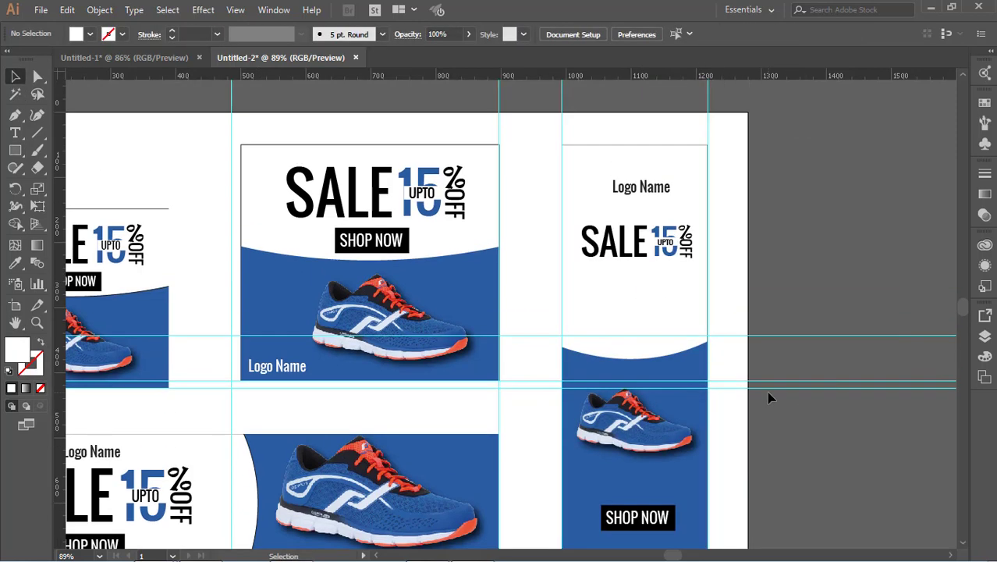
Step: Clear all guides from the document
{"action": "left_click_drag", "start_coordinate": [401, 329], "coordinate": [530, 213]}
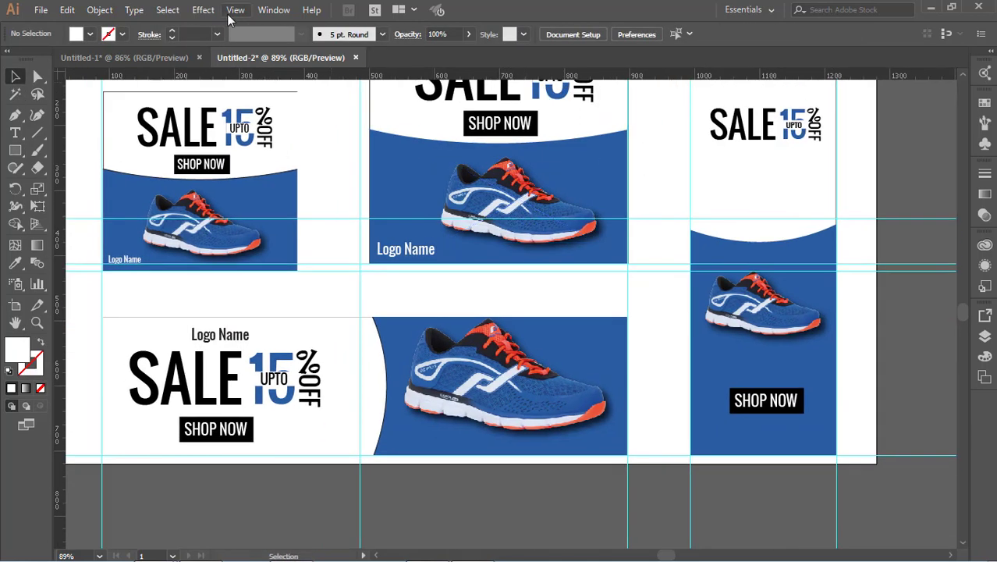
{"action": "left_click", "coordinate": [234, 10]}
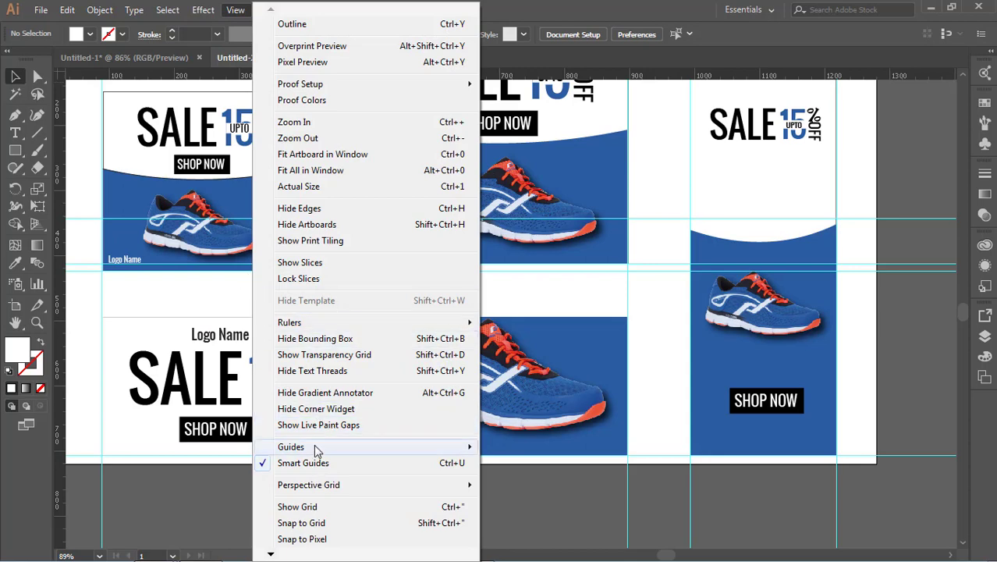
{"action": "mouse_move", "coordinate": [316, 451]}
{"action": "left_click", "coordinate": [544, 509]}
{"action": "scroll", "coordinate": [535, 450], "scroll_direction": "up", "scroll_amount": 2}
{"action": "scroll", "coordinate": [533, 450], "scroll_direction": "down", "scroll_amount": 1}
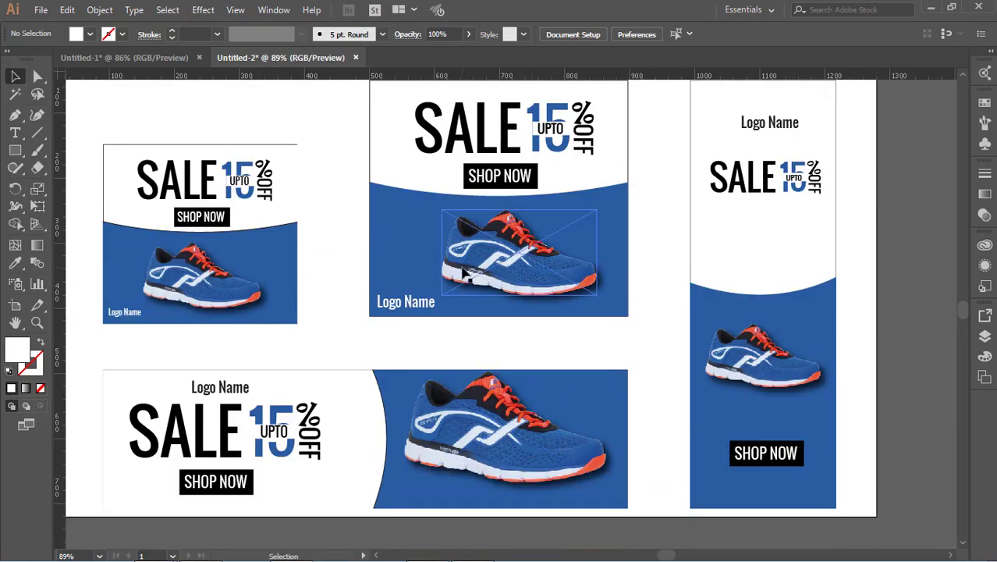
Step: Move the larger square banner with its frame slightly left, align its bottom with the smallest banner's bottom, and group both
{"action": "left_click", "coordinate": [464, 272]}
{"action": "scroll", "coordinate": [340, 161], "scroll_direction": "up", "scroll_amount": 1}
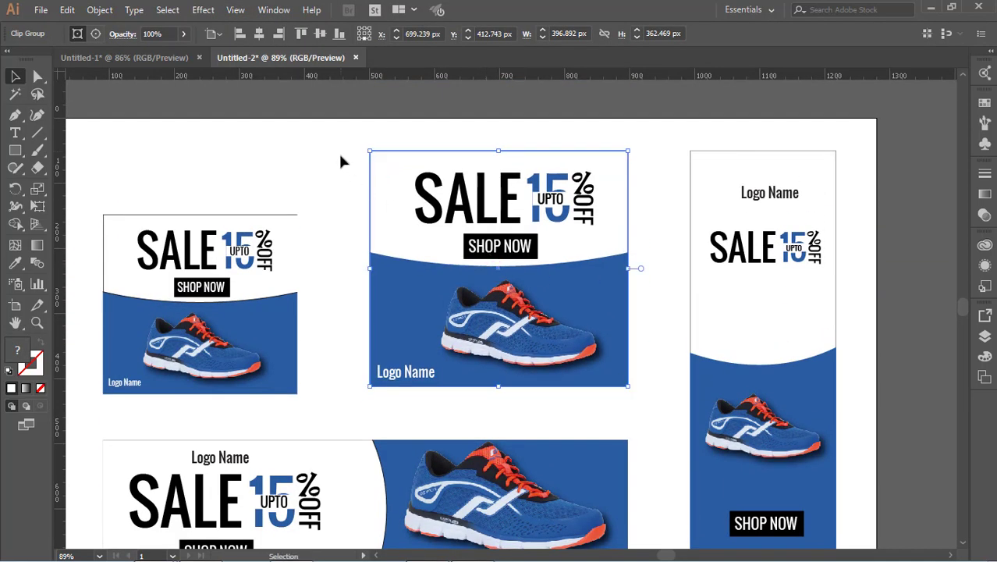
{"action": "left_click_drag", "start_coordinate": [345, 129], "coordinate": [490, 374]}
{"action": "left_click_drag", "start_coordinate": [495, 280], "coordinate": [472, 276]}
{"action": "scroll", "coordinate": [460, 339], "scroll_direction": "down", "scroll_amount": 1}
{"action": "key", "text": "ctrl+g"}
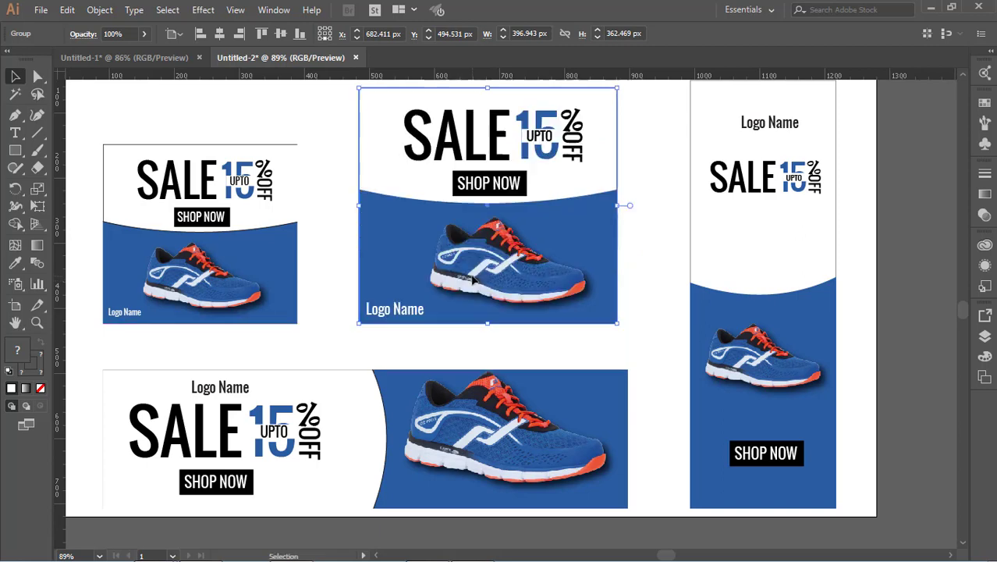
{"action": "scroll", "coordinate": [472, 277], "scroll_direction": "up", "scroll_amount": 1}
Step: Enlarge the smallest banner from its lower-left corner to about 349 by 322 px
{"action": "left_click", "coordinate": [335, 426]}
{"action": "left_click", "coordinate": [288, 235]}
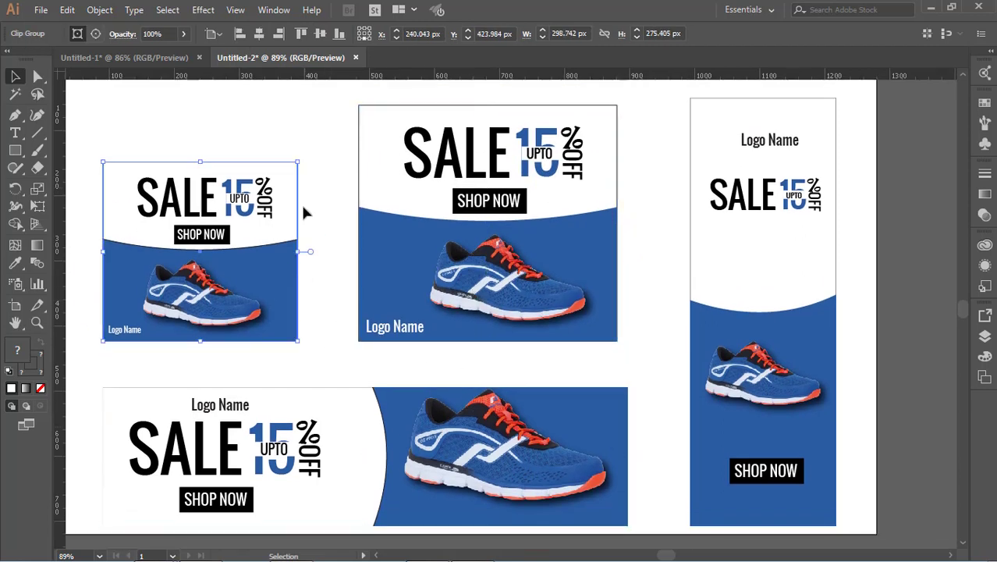
{"action": "left_click_drag", "start_coordinate": [298, 159], "coordinate": [330, 132]}
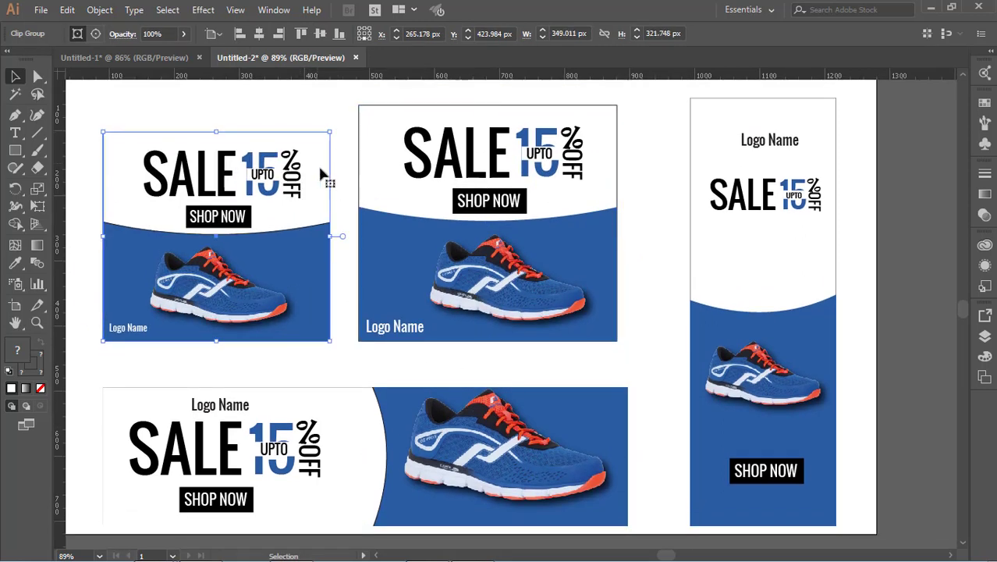
Step: Move the tall banner closer to the larger square banner and shorten it to about 646 px, level with the wide banner's bottom
{"action": "left_click", "coordinate": [742, 316]}
{"action": "left_click_drag", "start_coordinate": [742, 316], "coordinate": [686, 324]}
{"action": "left_click_drag", "start_coordinate": [712, 534], "coordinate": [712, 526]}
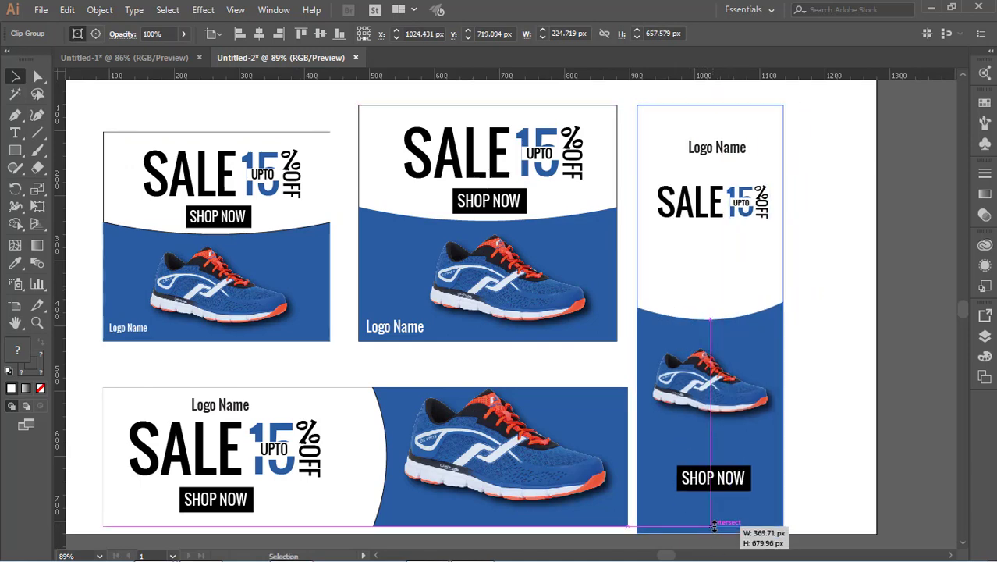
{"action": "left_click", "coordinate": [787, 356]}
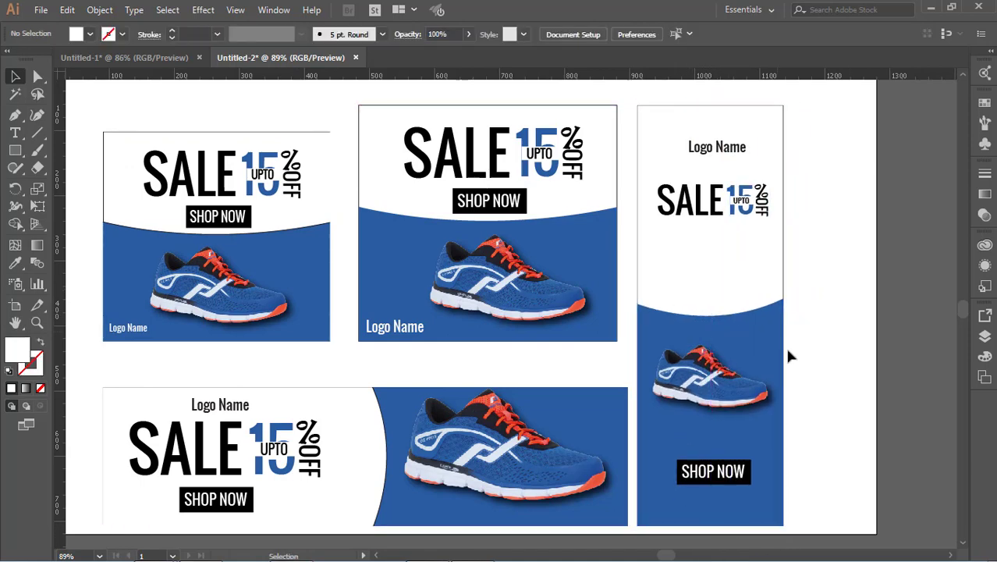
{"action": "left_click", "coordinate": [735, 155]}
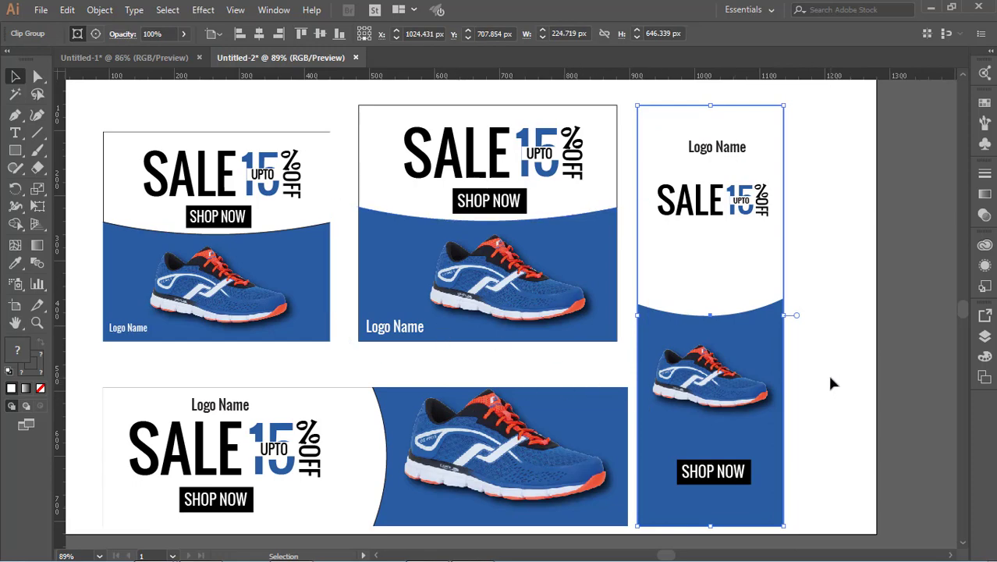
{"action": "left_click", "coordinate": [244, 229]}
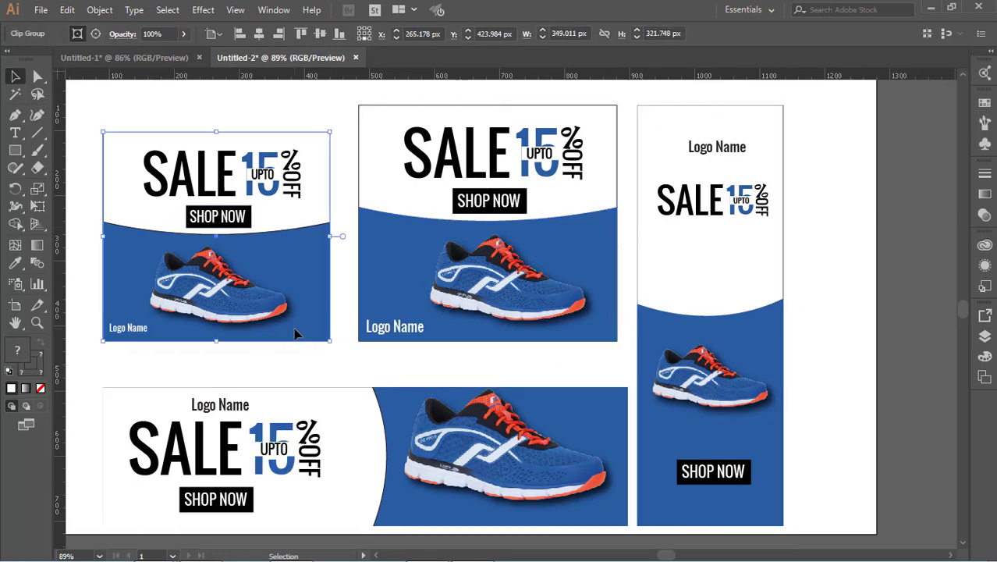
{"action": "left_click", "coordinate": [203, 11]}
{"action": "mouse_move", "coordinate": [312, 176]}
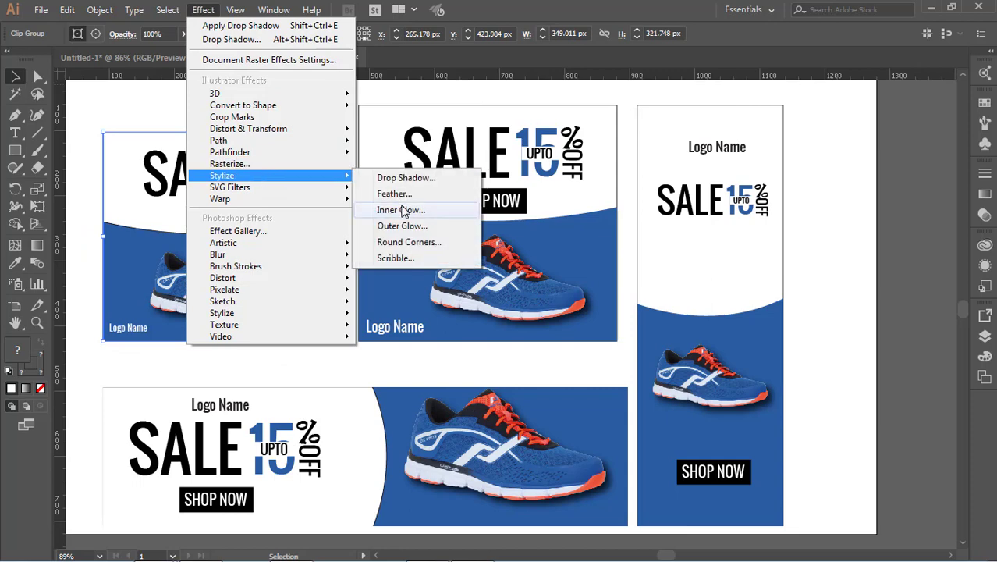
{"action": "left_click", "coordinate": [411, 178]}
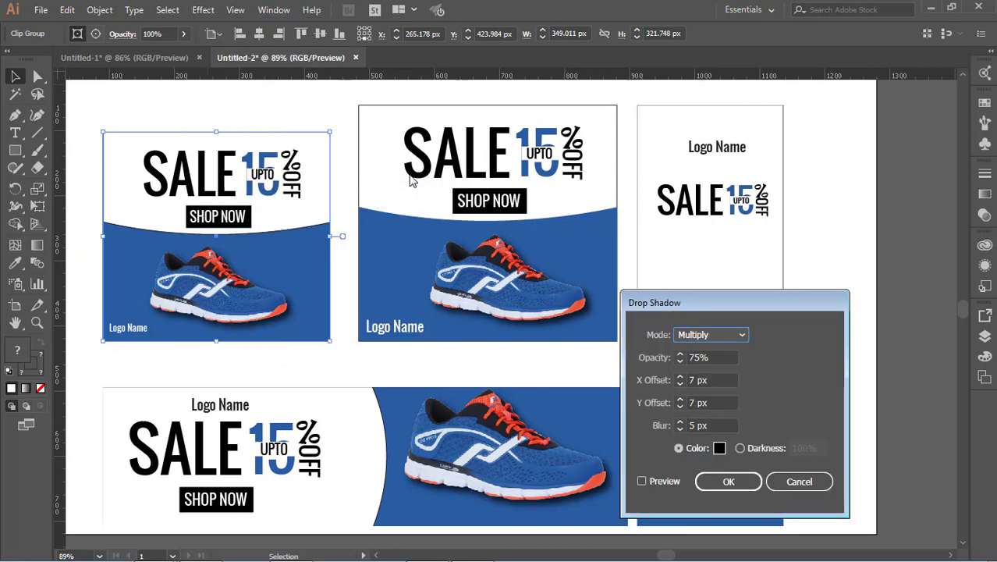
{"action": "left_click", "coordinate": [663, 482]}
{"action": "left_click", "coordinate": [662, 481]}
{"action": "left_click", "coordinate": [796, 481]}
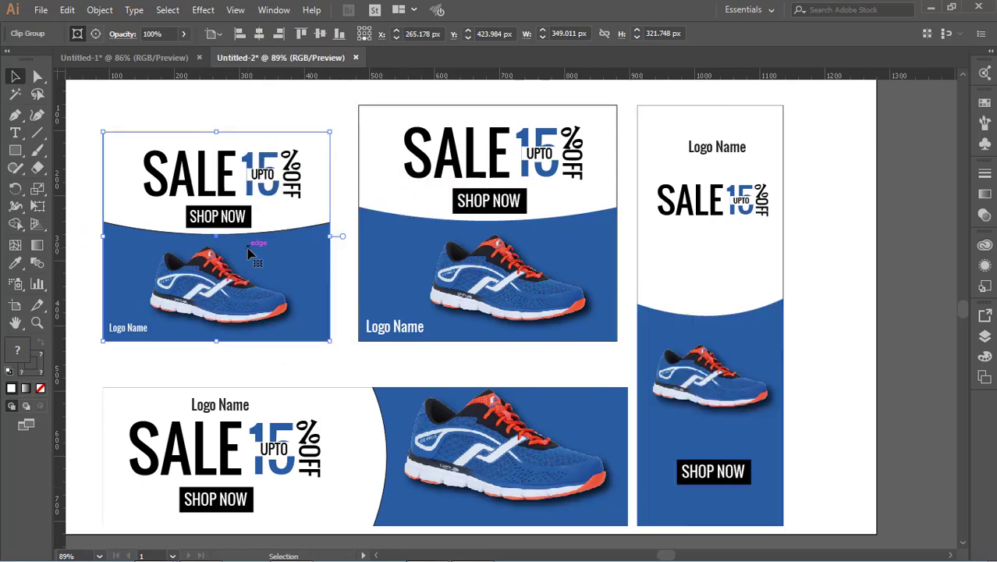
Step: Try a Normal-mode drop shadow with 5 px X and Y offsets on all four banners
{"action": "left_click", "coordinate": [395, 264]}
{"action": "left_click", "coordinate": [292, 265], "text": "shift"}
{"action": "left_click", "coordinate": [663, 273], "text": "shift"}
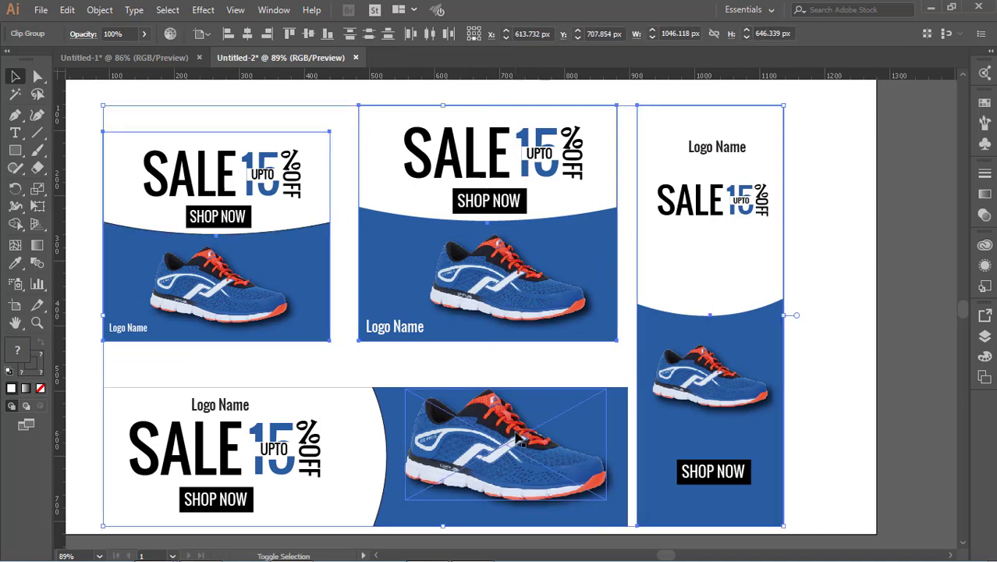
{"action": "left_click", "coordinate": [517, 441], "text": "shift"}
{"action": "right_click", "coordinate": [516, 436]}
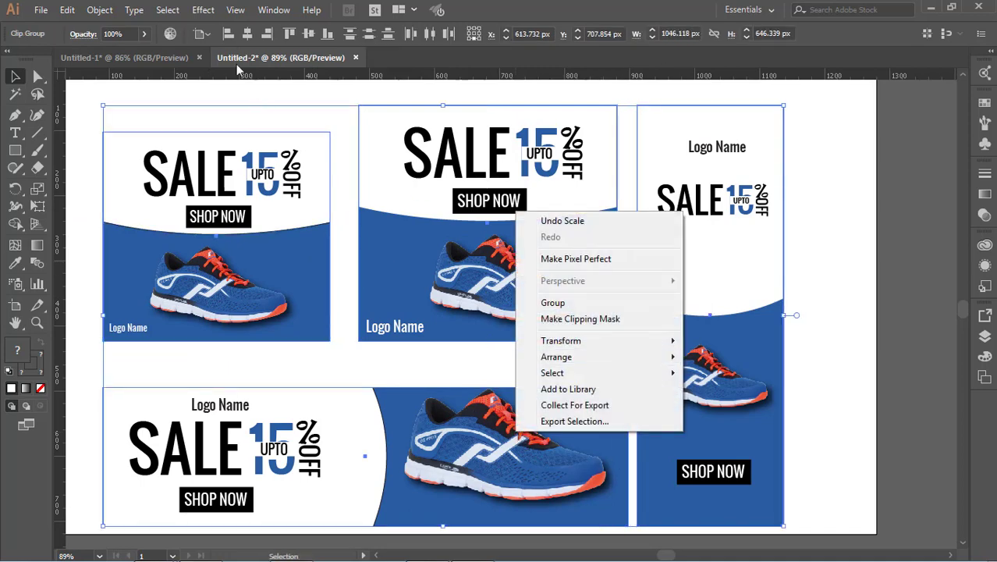
{"action": "left_click", "coordinate": [203, 10]}
{"action": "mouse_move", "coordinate": [333, 178]}
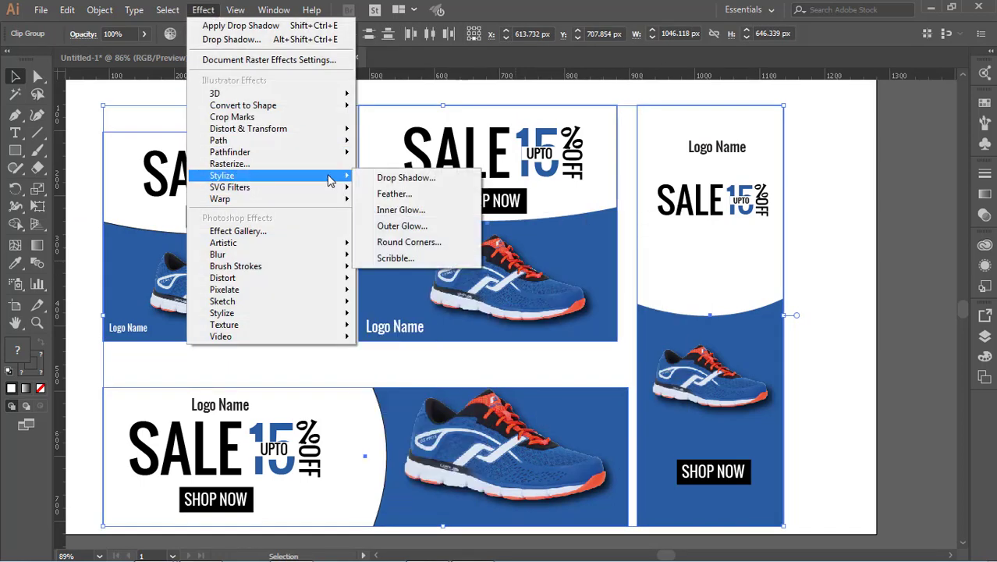
{"action": "left_click", "coordinate": [386, 176]}
{"action": "left_click", "coordinate": [711, 333]}
{"action": "left_click", "coordinate": [715, 71]}
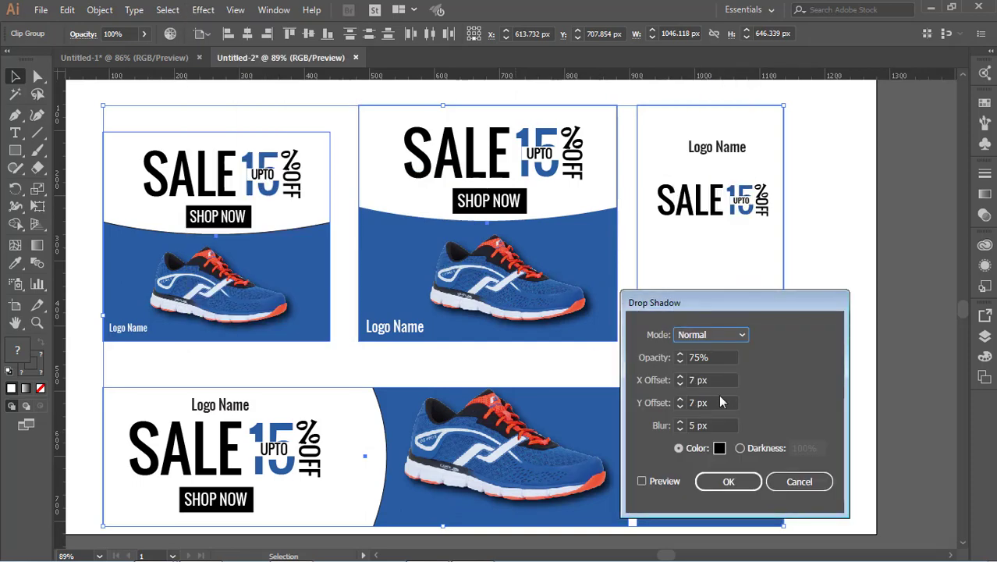
{"action": "left_click", "coordinate": [696, 402]}
{"action": "left_click", "coordinate": [687, 377]}
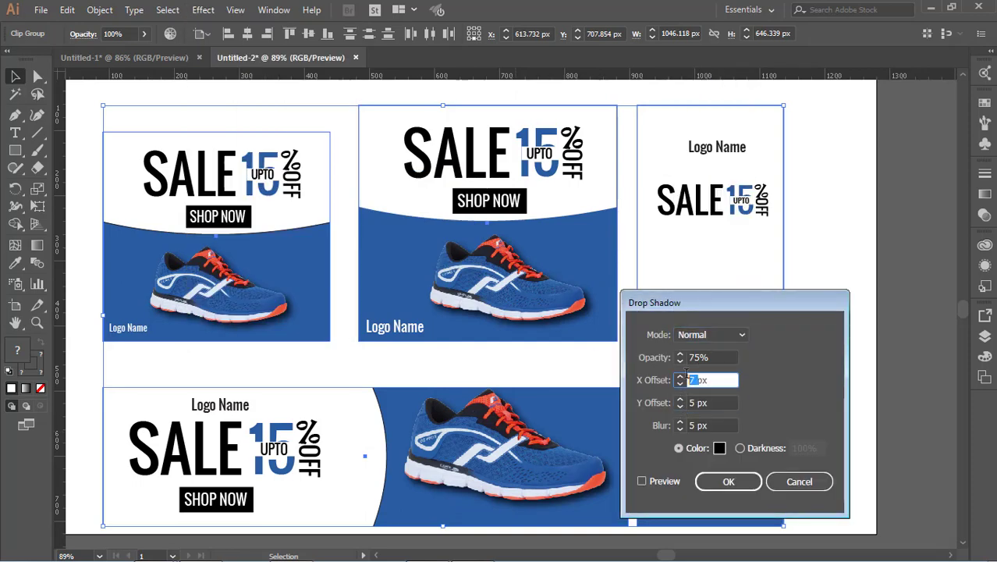
{"action": "left_click", "coordinate": [642, 481]}
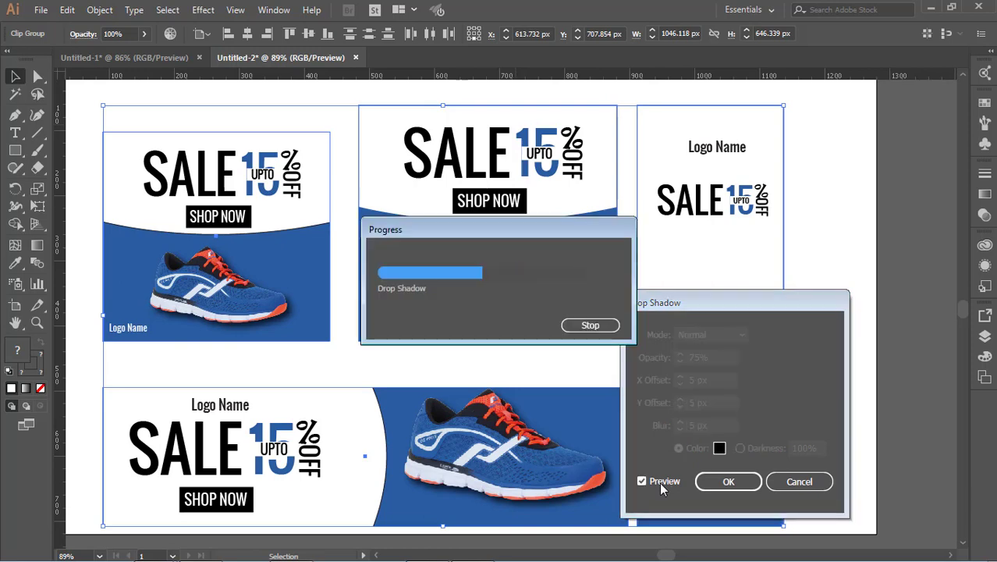
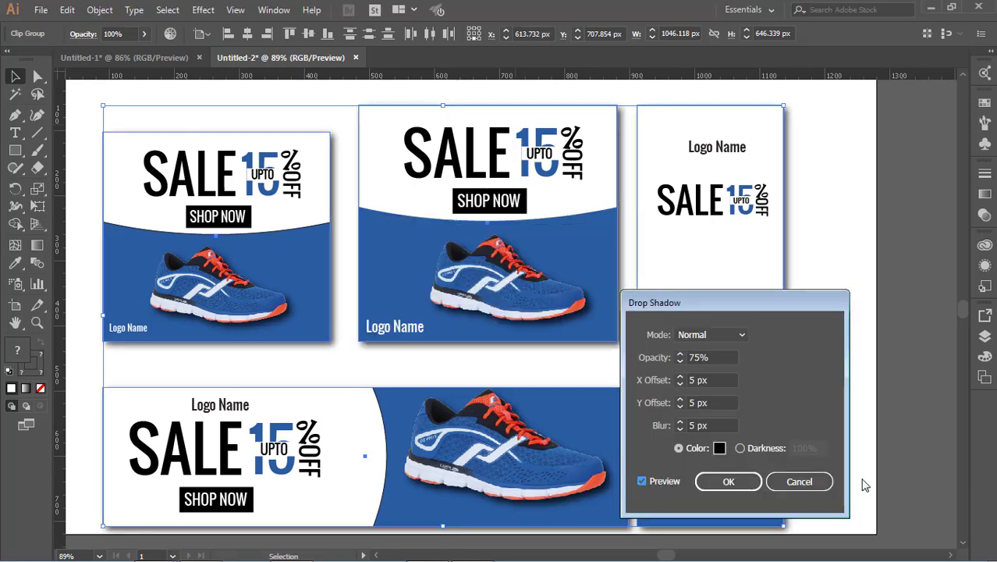
{"action": "left_click", "coordinate": [830, 481]}
{"action": "left_click", "coordinate": [899, 425]}
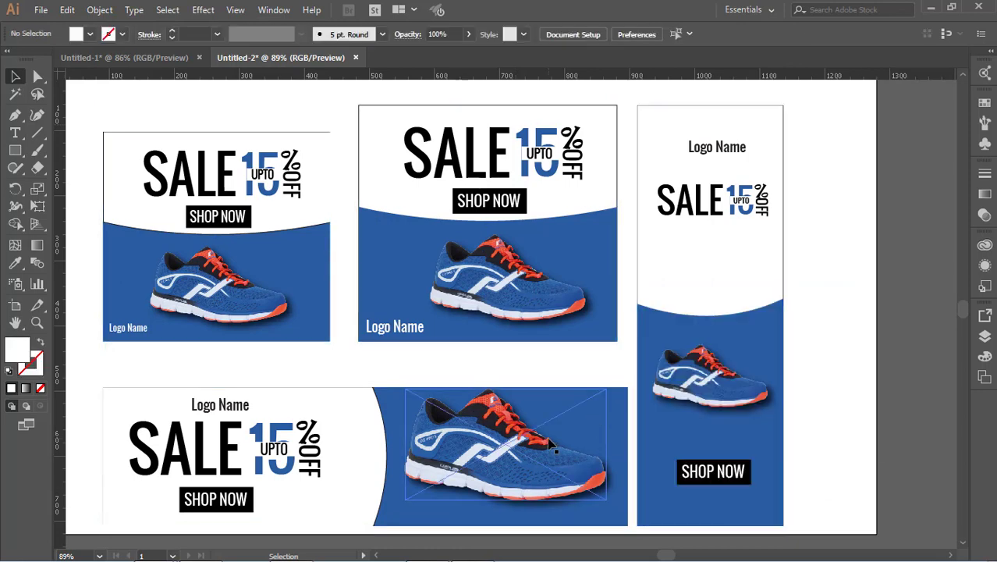
Step: Release the wide banner's clipping mask and ungroup its artwork
{"action": "right_click", "coordinate": [549, 439]}
{"action": "left_click", "coordinate": [624, 326]}
{"action": "right_click", "coordinate": [524, 259]}
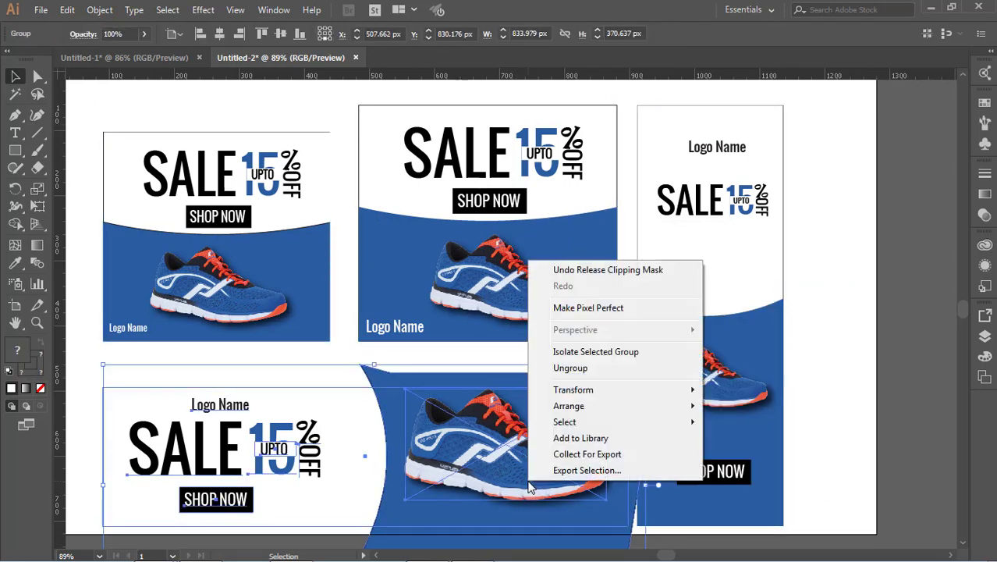
{"action": "left_click", "coordinate": [596, 365]}
Step: Move the wide banner's shoe down slightly within the blue section
{"action": "left_click", "coordinate": [515, 458]}
{"action": "left_click_drag", "start_coordinate": [513, 447], "coordinate": [512, 450]}
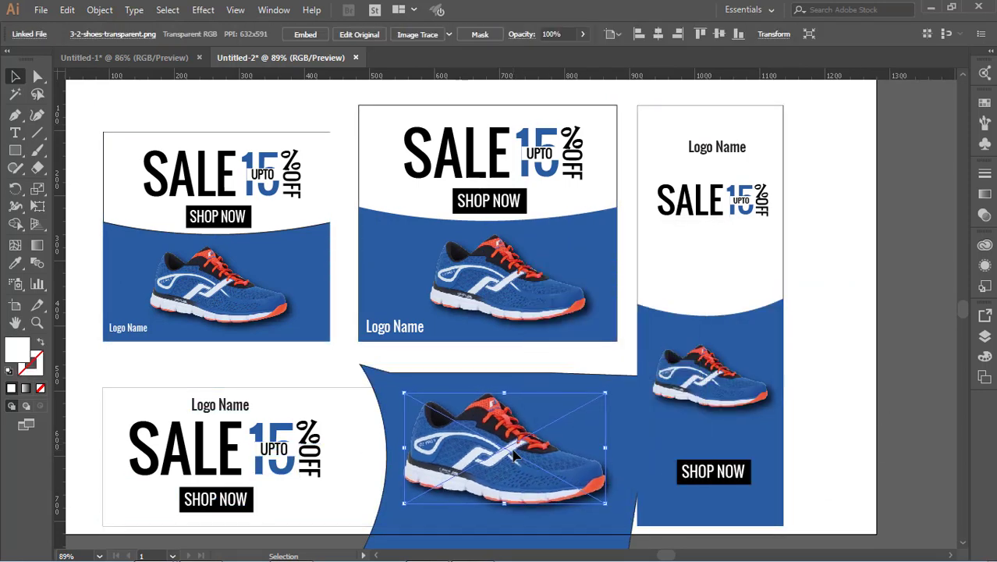
{"action": "left_click", "coordinate": [864, 443]}
Step: Group the wide banner's frame, blue section, shoe, logo name, sale lettering and SHOP NOW button
{"action": "left_click_drag", "start_coordinate": [82, 360], "coordinate": [602, 542]}
{"action": "right_click", "coordinate": [514, 478]}
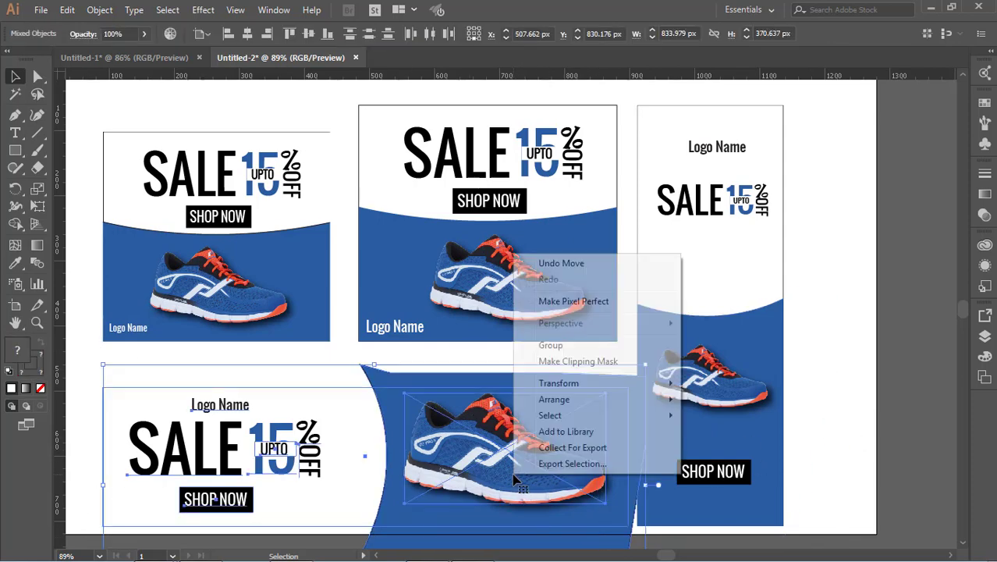
{"action": "left_click", "coordinate": [569, 345]}
{"action": "left_click", "coordinate": [912, 424]}
Step: Draw a rectangle over the wide banner's frame and use it to clip the banner's grouped artwork
{"action": "left_click", "coordinate": [15, 152]}
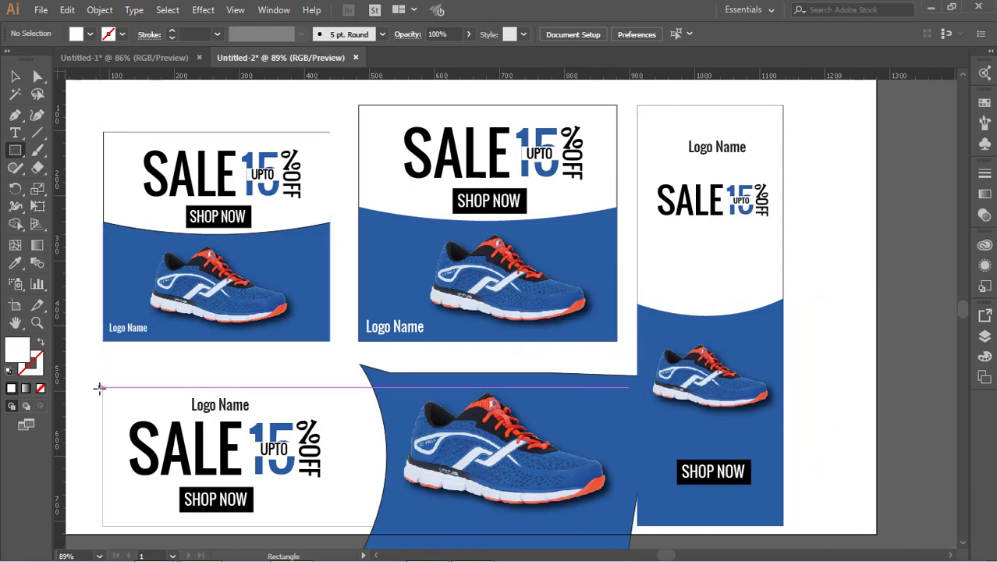
{"action": "left_click_drag", "start_coordinate": [102, 386], "coordinate": [616, 525]}
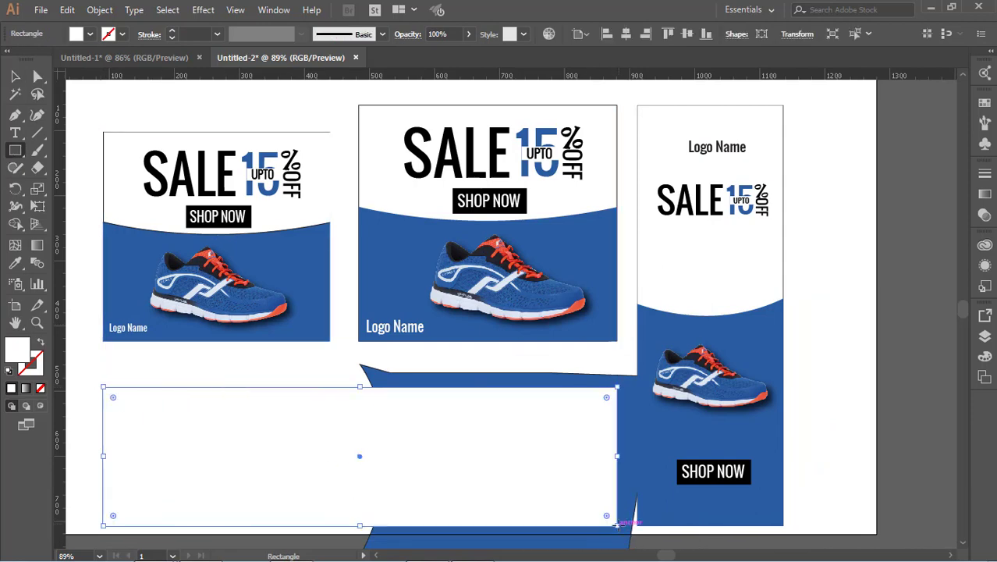
{"action": "left_click", "coordinate": [441, 382], "text": "shift"}
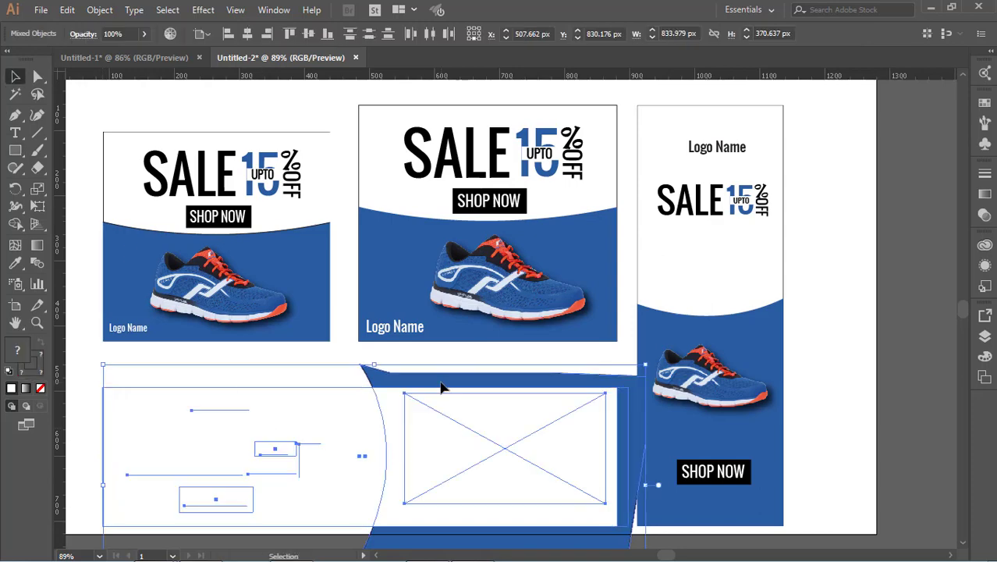
{"action": "right_click", "coordinate": [441, 381]}
{"action": "left_click", "coordinate": [493, 271]}
{"action": "left_click", "coordinate": [853, 460]}
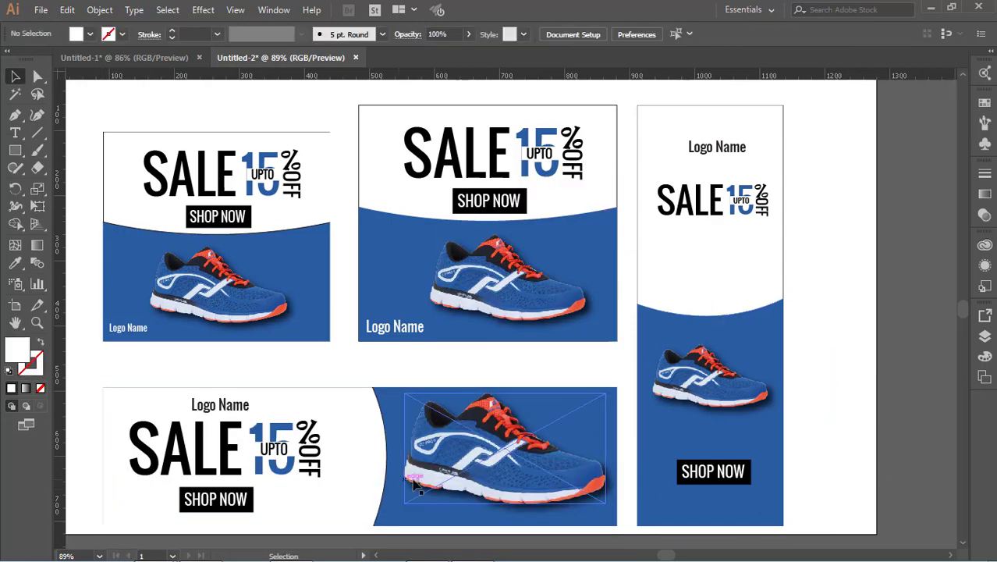
{"action": "scroll", "coordinate": [389, 440], "scroll_direction": "down", "scroll_amount": 1}
{"action": "scroll", "coordinate": [780, 297], "scroll_direction": "up", "scroll_amount": 1}
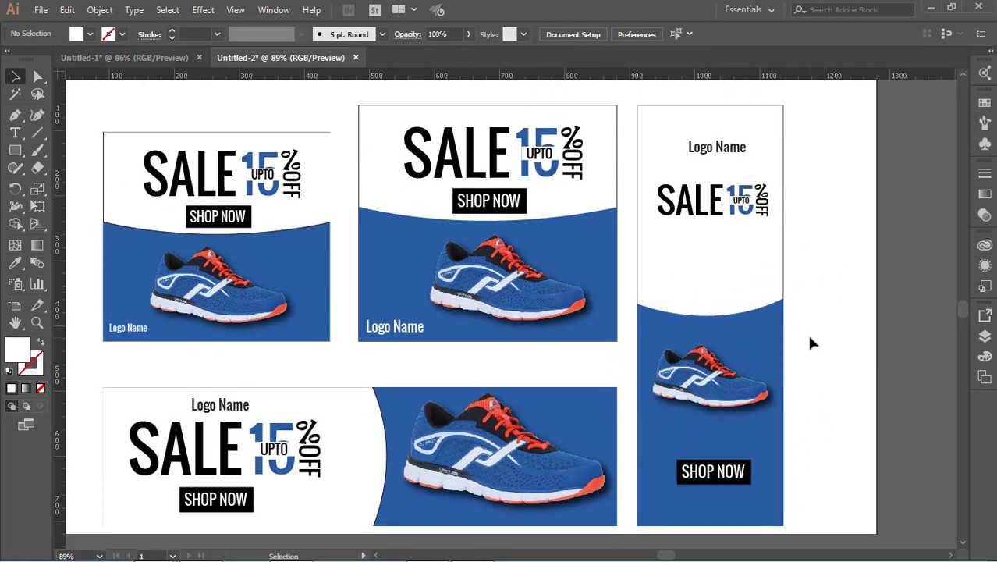
Step: Release the tall banner's clipping mask and ungroup its artwork
{"action": "right_click", "coordinate": [721, 336]}
{"action": "left_click", "coordinate": [782, 445]}
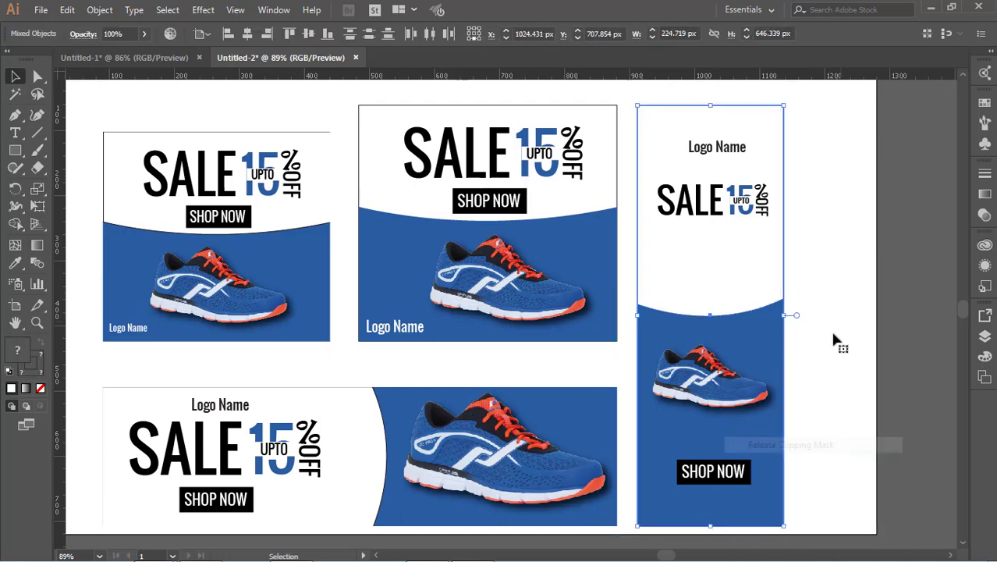
{"action": "right_click", "coordinate": [719, 252]}
{"action": "left_click", "coordinate": [774, 355]}
Step: Shift the tall banner's logo name slightly to the left so it sits centered in the frame
{"action": "left_click", "coordinate": [712, 155]}
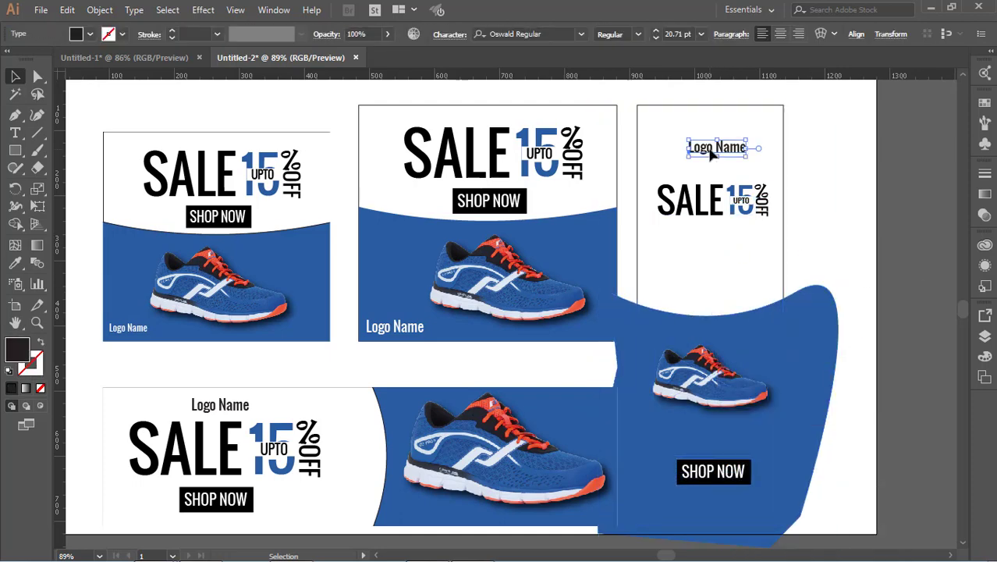
{"action": "left_click", "coordinate": [899, 326]}
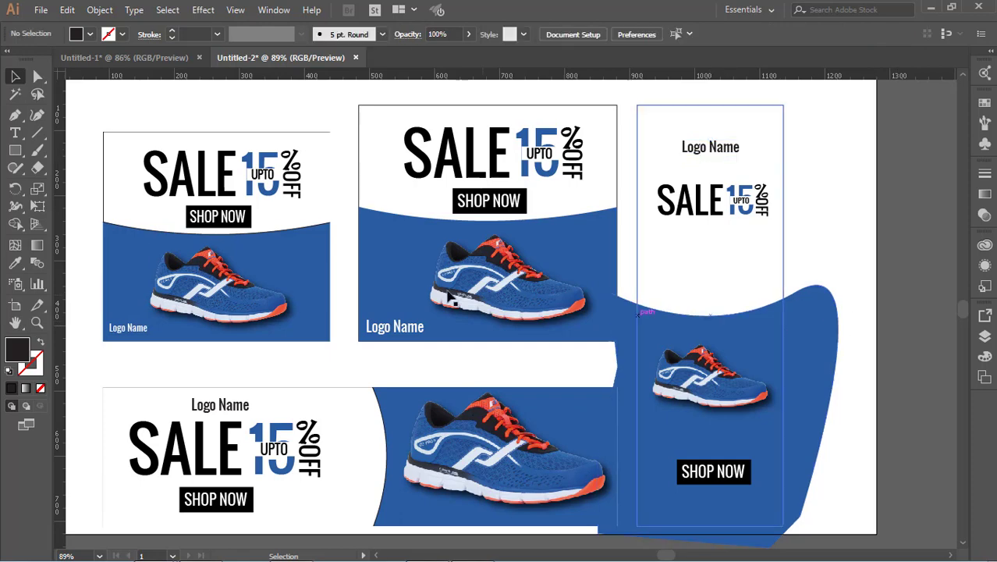
Step: Rotate the tall banner's shoe diagonally with its toe pointing down, enlarge it slightly and nudge it to the right
{"action": "left_click", "coordinate": [749, 402]}
{"action": "left_click_drag", "start_coordinate": [753, 422], "coordinate": [747, 453]}
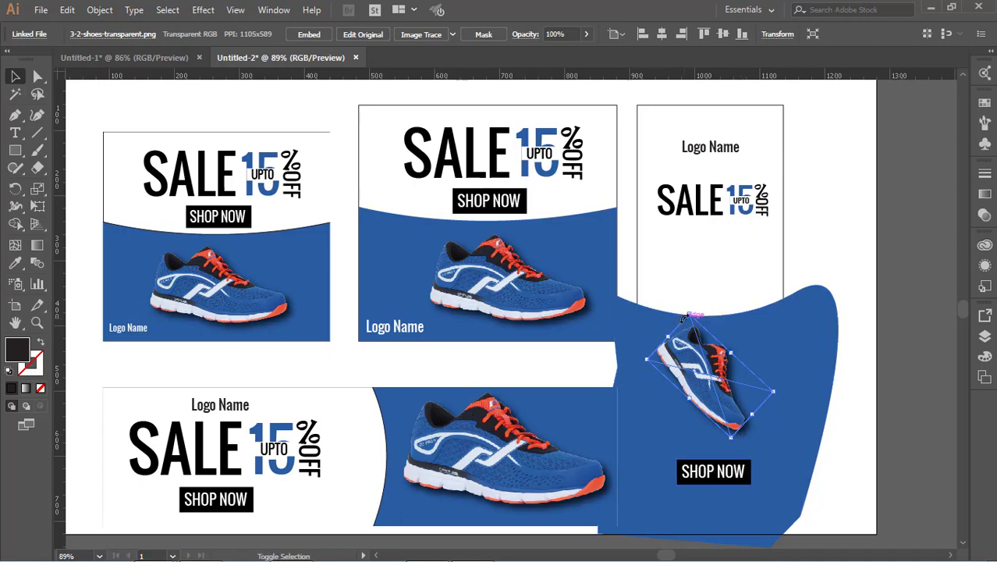
{"action": "left_click_drag", "start_coordinate": [690, 315], "coordinate": [671, 276]}
{"action": "left_click_drag", "start_coordinate": [714, 390], "coordinate": [727, 400]}
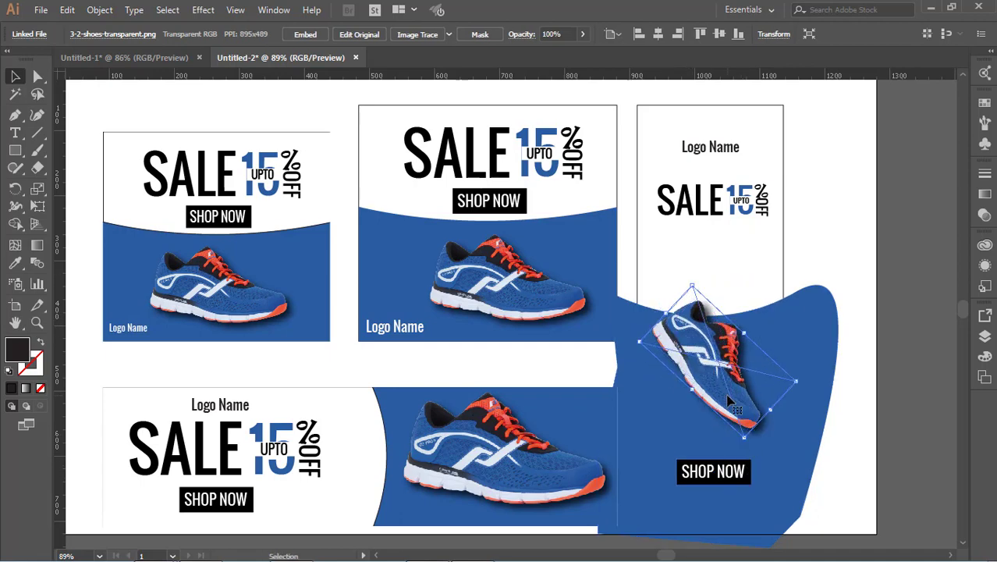
{"action": "key", "text": "Right"}
{"action": "key", "text": "Right"}
{"action": "key", "text": "Right"}
{"action": "key", "text": "Right"}
{"action": "key", "text": "Right"}
{"action": "key", "text": "Right"}
{"action": "key", "text": "Right"}
{"action": "key", "text": "Right"}
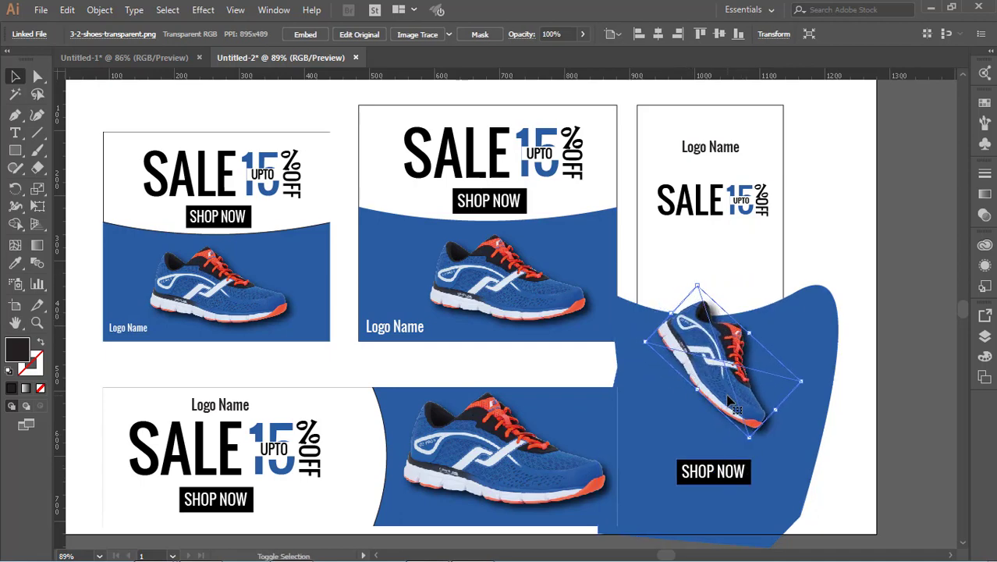
Step: Tilt the tall banner's shoe more steeply toe-down and stretch it slightly
{"action": "left_click", "coordinate": [833, 410]}
{"action": "left_click_drag", "start_coordinate": [733, 387], "coordinate": [724, 387]}
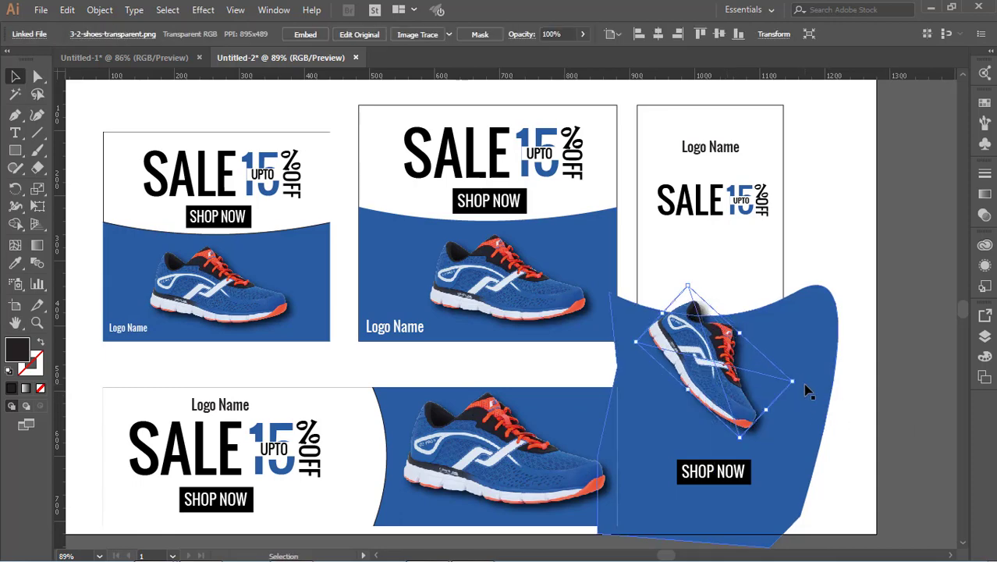
{"action": "left_click_drag", "start_coordinate": [805, 386], "coordinate": [798, 404]}
{"action": "left_click_drag", "start_coordinate": [706, 282], "coordinate": [708, 268]}
Step: Reposition the tilted shoe in the tall banner between the blue section's curved edge and the SHOP NOW button
{"action": "left_click_drag", "start_coordinate": [724, 394], "coordinate": [722, 426]}
{"action": "key", "text": "Up"}
{"action": "key", "text": "Up"}
{"action": "key", "text": "Up"}
{"action": "key", "text": "Up"}
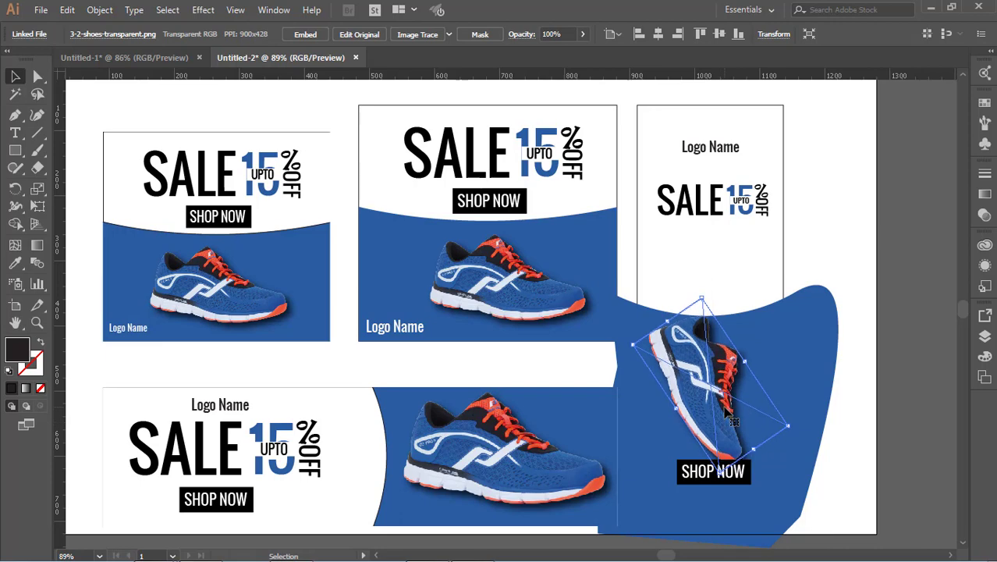
{"action": "key", "text": "Right"}
{"action": "key", "text": "Right"}
{"action": "key", "text": "Right"}
{"action": "key", "text": "Right"}
{"action": "key", "text": "Right"}
{"action": "key", "text": "Right"}
{"action": "key", "text": "Right"}
{"action": "key", "text": "Right"}
{"action": "key", "text": "Right"}
{"action": "key", "text": "Right"}
{"action": "key", "text": "Right"}
{"action": "key", "text": "Right"}
{"action": "key", "text": "Right"}
{"action": "key", "text": "Right"}
{"action": "key", "text": "Up"}
{"action": "key", "text": "Up"}
{"action": "key", "text": "Up"}
{"action": "key", "text": "Up"}
{"action": "key", "text": "Up"}
{"action": "key", "text": "Up"}
{"action": "key", "text": "Up"}
{"action": "key", "text": "Up"}
{"action": "key", "text": "Up"}
{"action": "key", "text": "Up"}
{"action": "key", "text": "Up"}
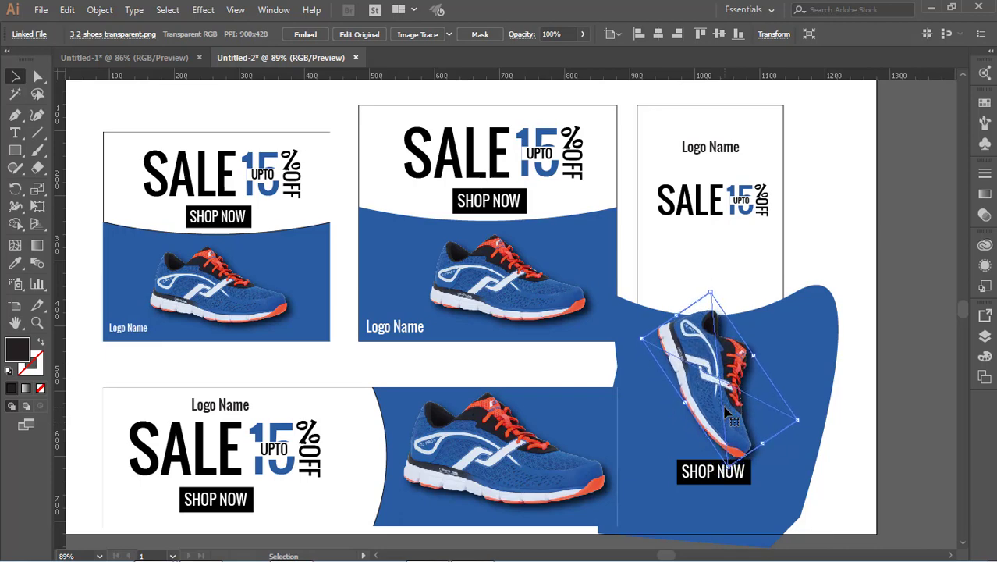
Step: Stretch the tall banner's blue section upward so its curved edge sits higher above the shoe
{"action": "left_click", "coordinate": [813, 392]}
{"action": "left_click", "coordinate": [812, 385]}
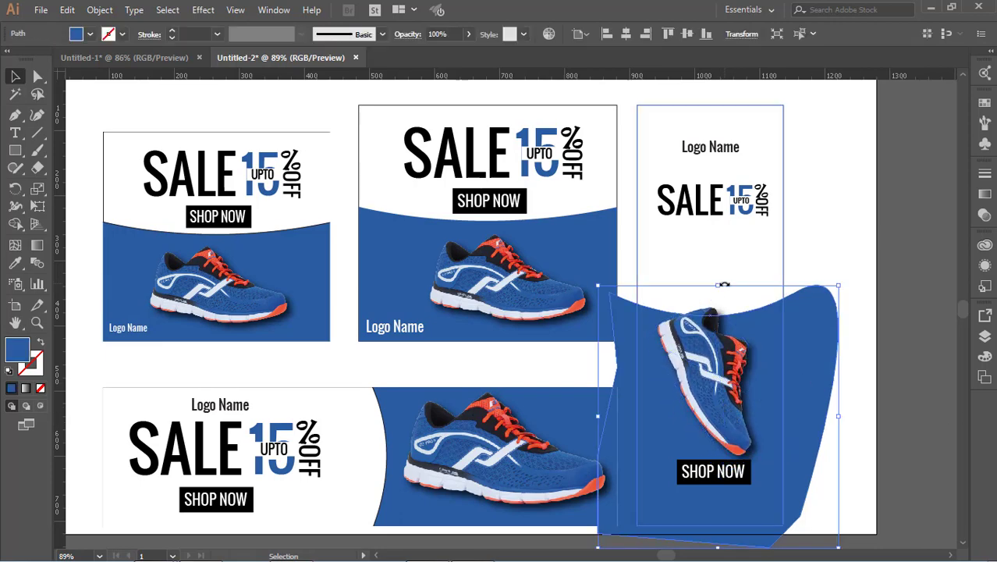
{"action": "left_click_drag", "start_coordinate": [721, 284], "coordinate": [720, 256]}
{"action": "left_click", "coordinate": [854, 328]}
Step: Nudge the tall banner's shoe up slightly, away from the SHOP NOW button
{"action": "left_click", "coordinate": [714, 401]}
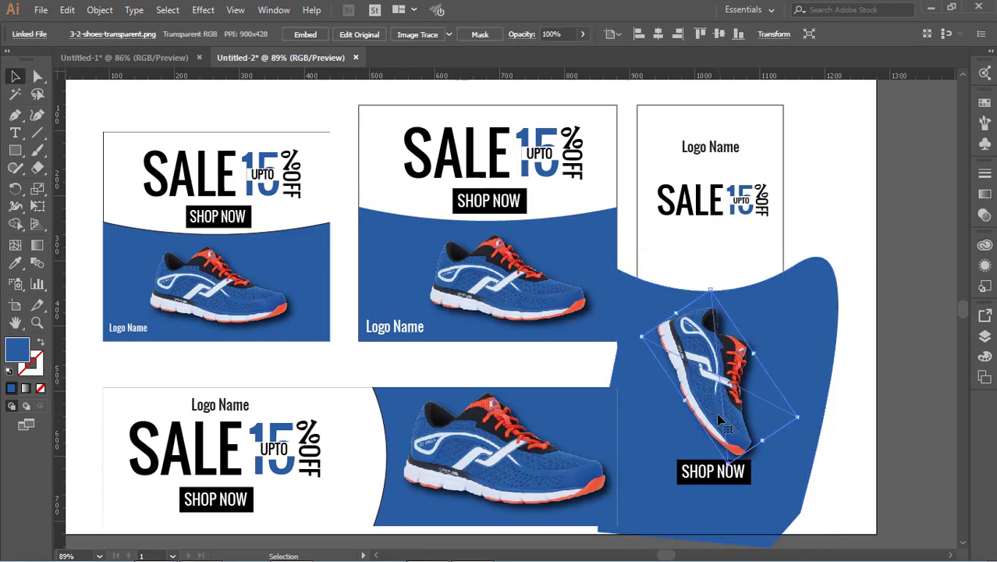
{"action": "key", "text": "Up"}
{"action": "key", "text": "Up"}
{"action": "key", "text": "Up"}
{"action": "key", "text": "Up"}
{"action": "key", "text": "Up"}
{"action": "left_click", "coordinate": [936, 377]}
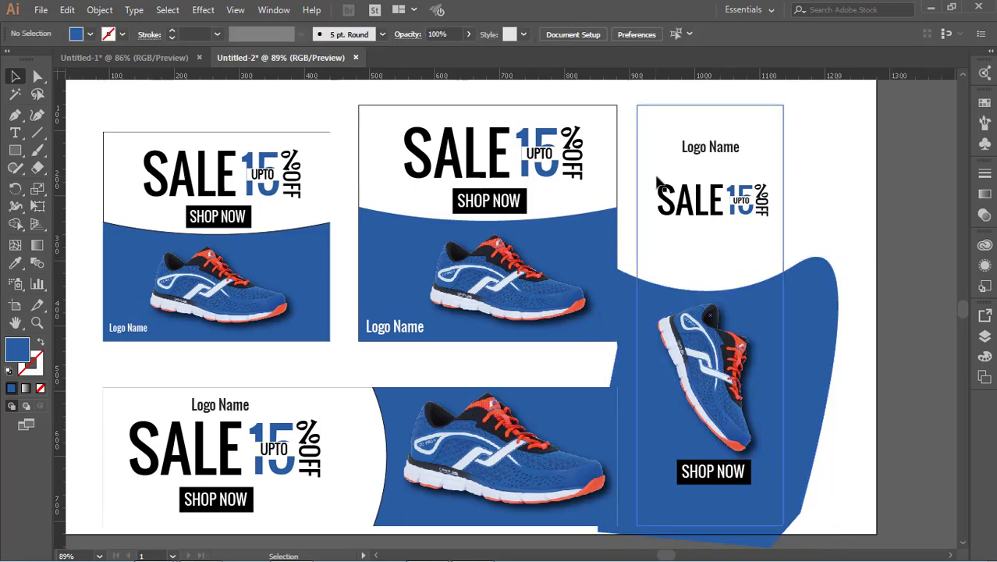
Step: Try to center the tall banner's shoe with horizontal center alignment
{"action": "left_click", "coordinate": [784, 459]}
{"action": "left_click", "coordinate": [738, 420]}
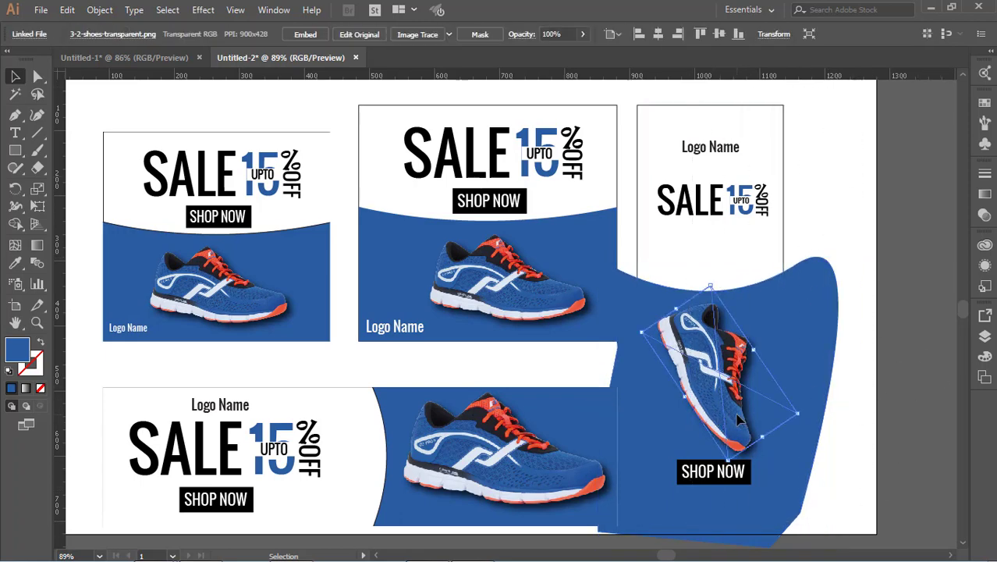
{"action": "left_click", "coordinate": [662, 37]}
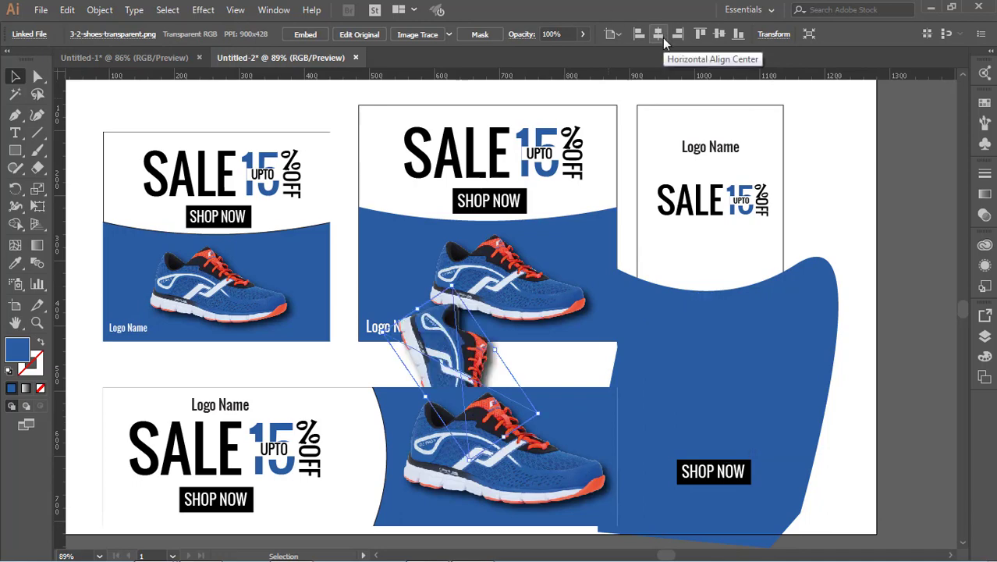
{"action": "left_click", "coordinate": [875, 314]}
Step: Move the misplaced shoe back into the tall banner's blue section, just above the SHOP NOW button
{"action": "left_click_drag", "start_coordinate": [438, 351], "coordinate": [700, 320]}
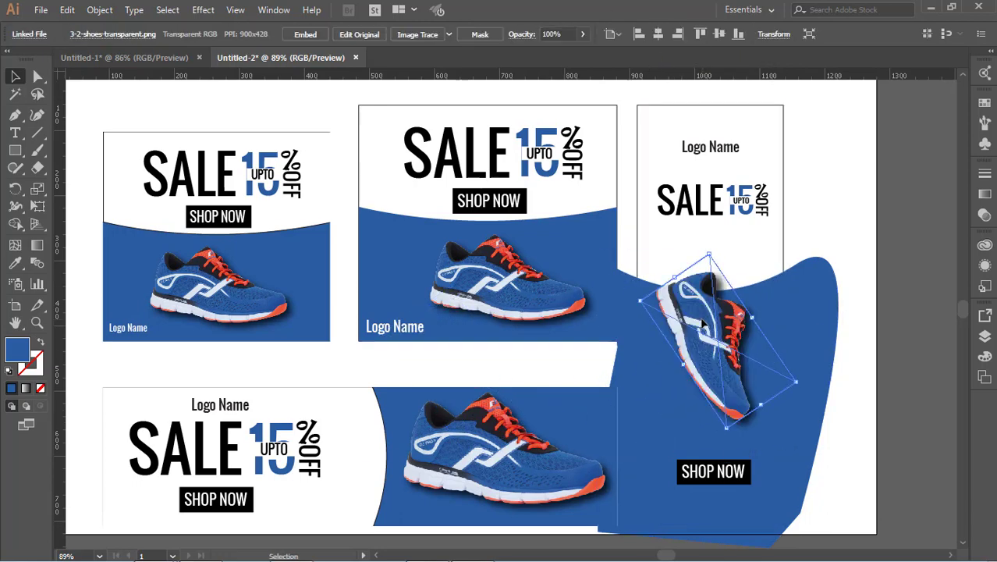
{"action": "left_click", "coordinate": [849, 419]}
{"action": "left_click", "coordinate": [725, 388]}
{"action": "key", "text": "shift+Down"}
{"action": "key", "text": "shift+Down"}
{"action": "key", "text": "shift+Down"}
{"action": "key", "text": "shift+Down"}
{"action": "key", "text": "shift+Down"}
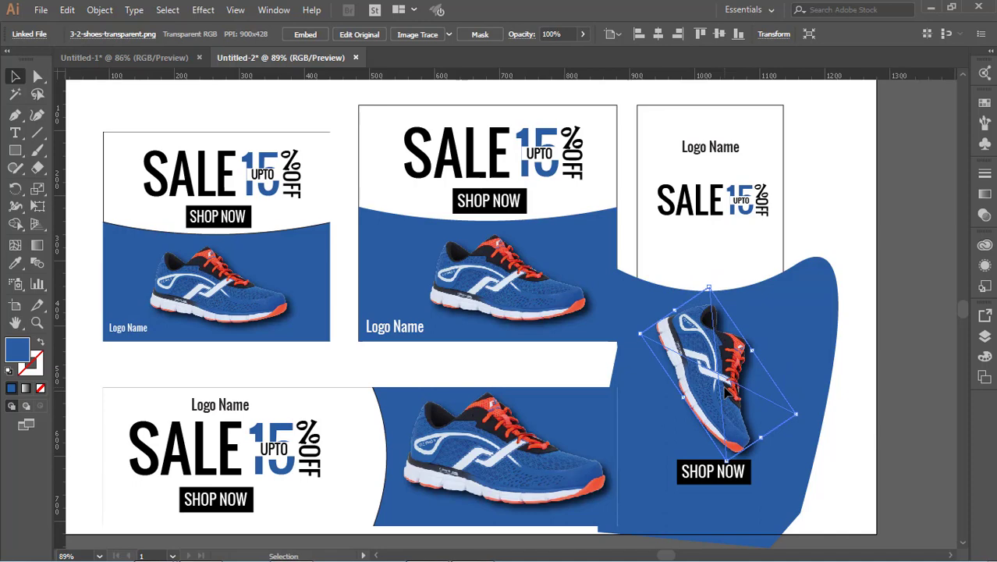
{"action": "left_click", "coordinate": [882, 404]}
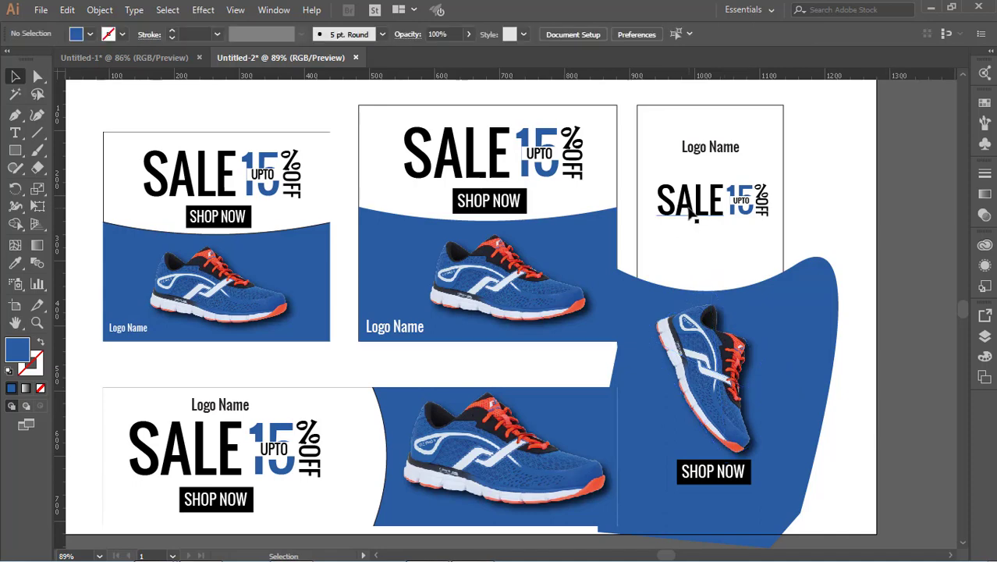
Step: Group all of the tall banner's artwork and draw a rectangle exactly over its frame
{"action": "left_click_drag", "start_coordinate": [831, 106], "coordinate": [683, 434]}
{"action": "key", "text": "ctrl+g"}
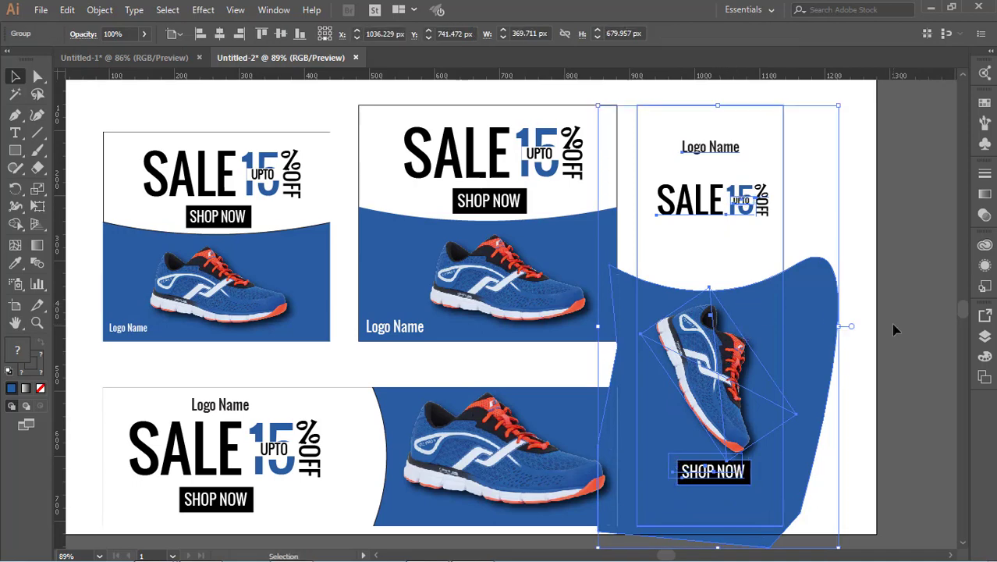
{"action": "left_click", "coordinate": [894, 329]}
{"action": "key", "text": "m"}
{"action": "left_click_drag", "start_coordinate": [637, 104], "coordinate": [784, 524]}
{"action": "key", "text": "v"}
{"action": "left_click", "coordinate": [828, 315], "text": "shift"}
{"action": "right_click", "coordinate": [829, 315]}
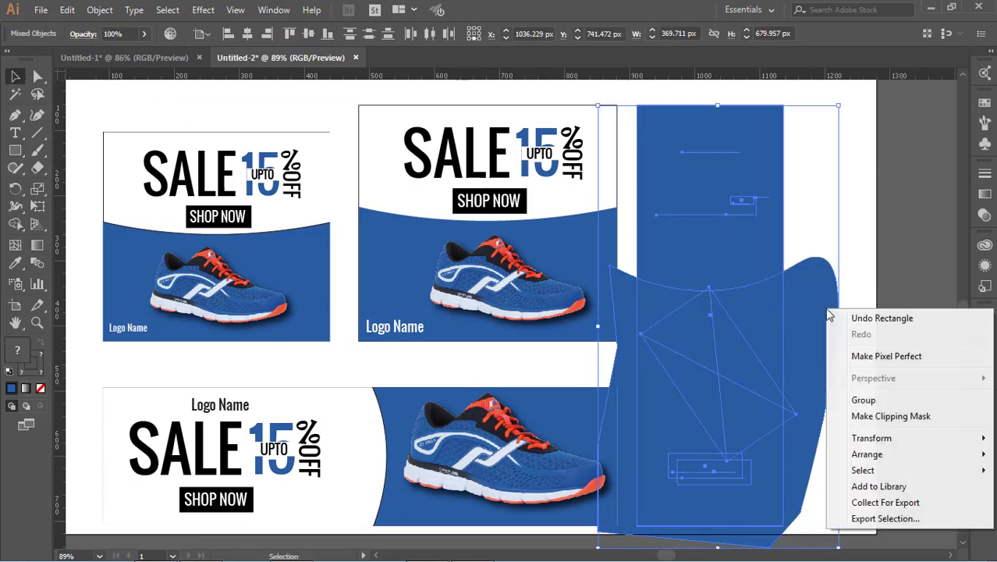
{"action": "left_click", "coordinate": [891, 400]}
{"action": "key", "text": "ctrl+z"}
{"action": "left_click", "coordinate": [902, 337]}
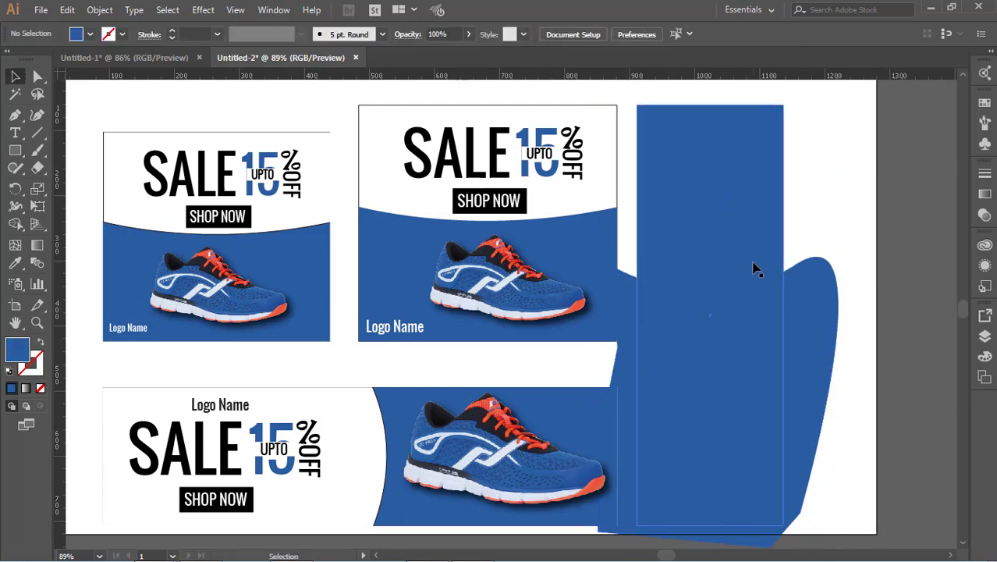
Step: Clip the tall banner's grouped artwork to the new rectangle with a clipping mask
{"action": "left_click", "coordinate": [755, 269]}
{"action": "left_click", "coordinate": [817, 295], "text": "shift"}
{"action": "right_click", "coordinate": [817, 295]}
{"action": "left_click", "coordinate": [856, 402]}
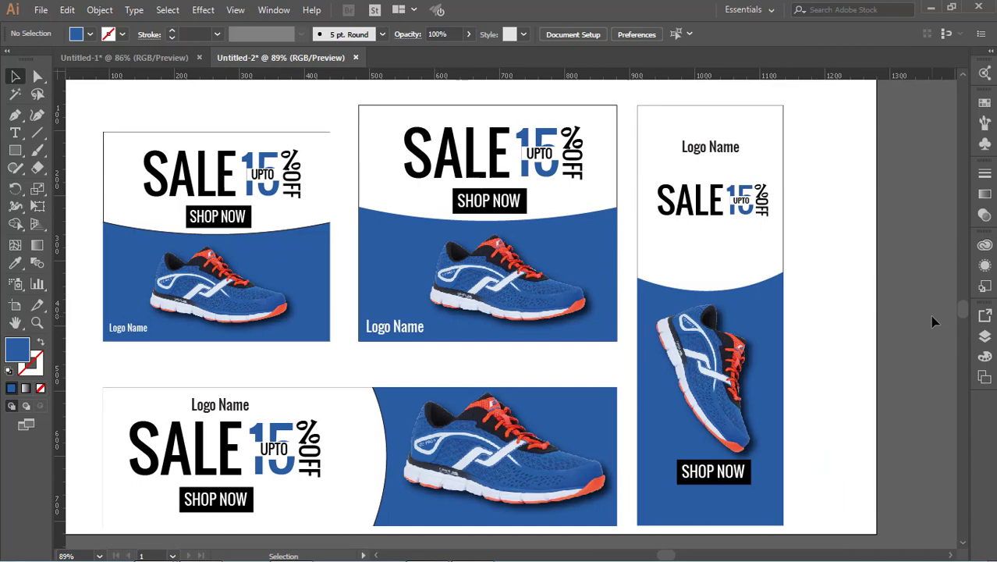
{"action": "left_click", "coordinate": [592, 417]}
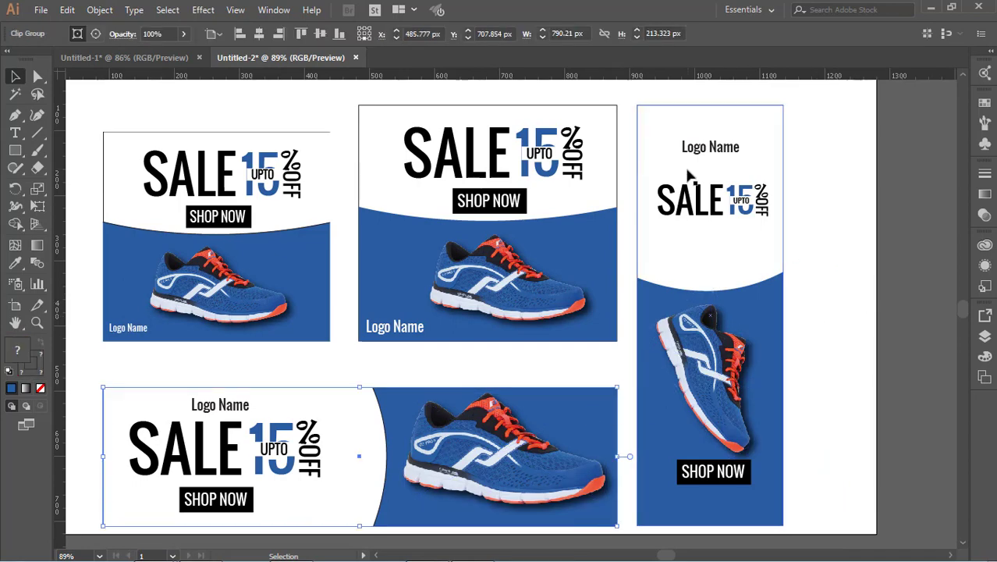
{"action": "scroll", "coordinate": [435, 209], "scroll_direction": "down", "scroll_amount": 1}
{"action": "scroll", "coordinate": [429, 206], "scroll_direction": "up", "scroll_amount": 1}
Step: Move all four banners together slightly up and to the right to center the layout on the artboard
{"action": "left_click_drag", "start_coordinate": [84, 105], "coordinate": [681, 429]}
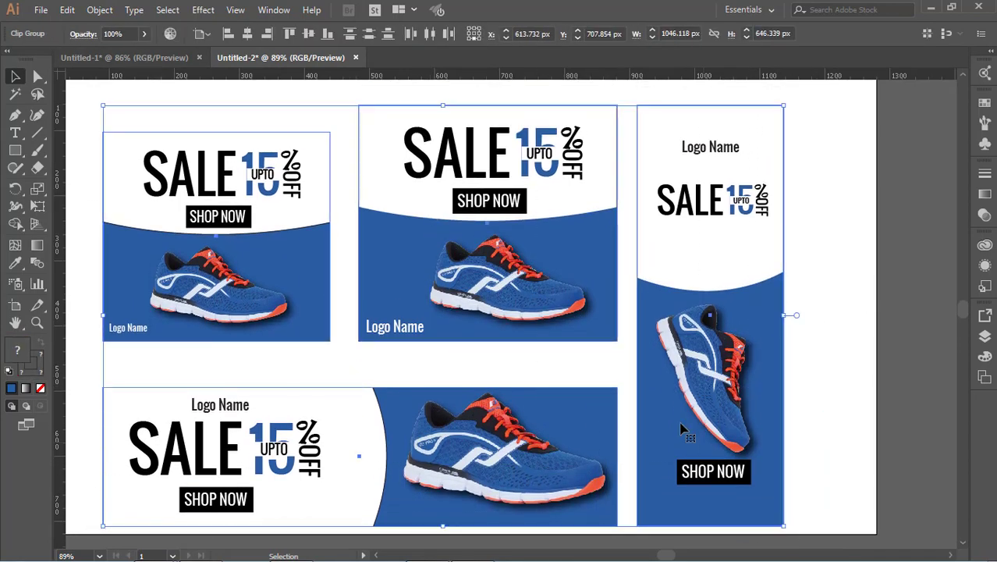
{"action": "left_click", "coordinate": [247, 35]}
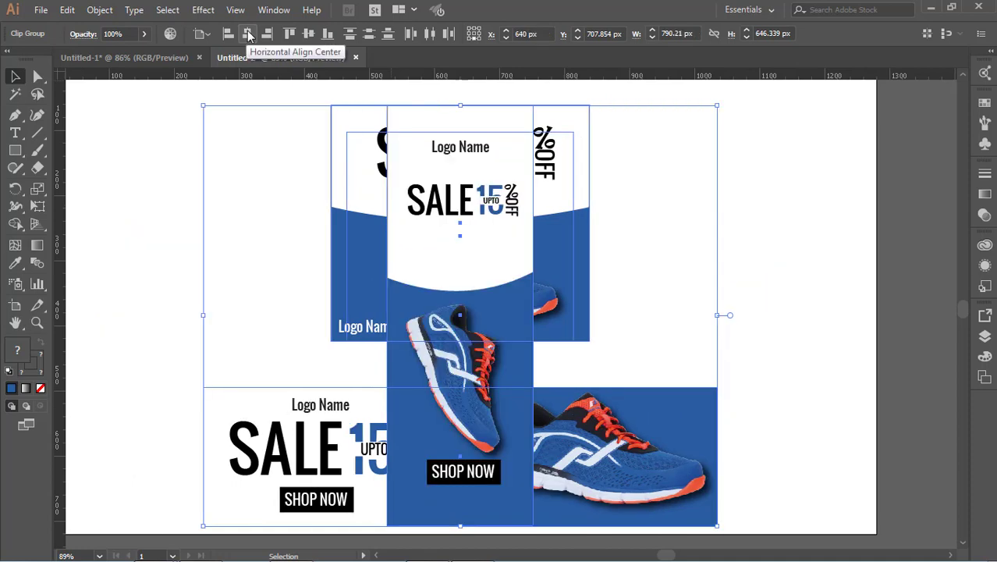
{"action": "key", "text": "ctrl+z"}
{"action": "left_click_drag", "start_coordinate": [690, 330], "coordinate": [727, 321]}
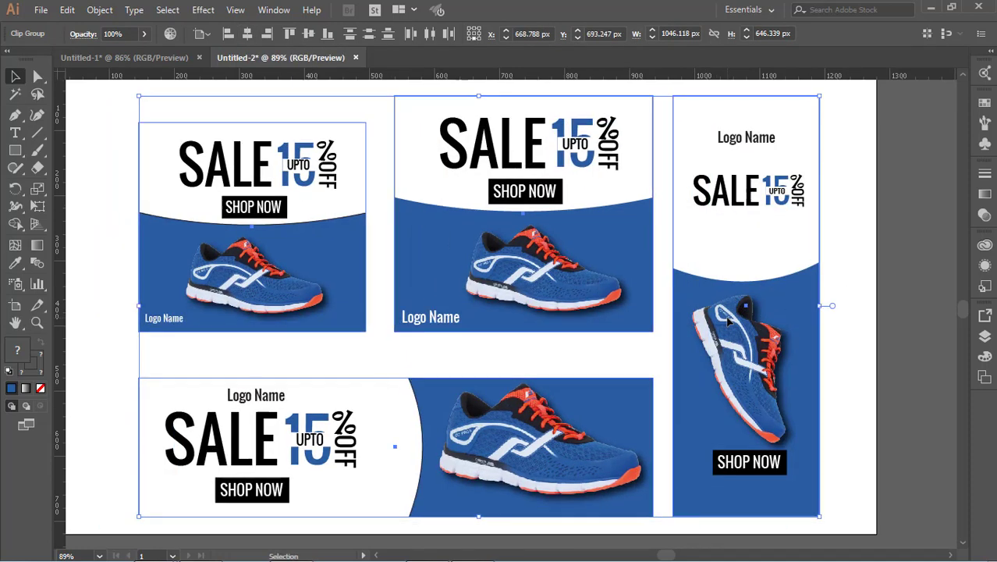
{"action": "left_click", "coordinate": [920, 396]}
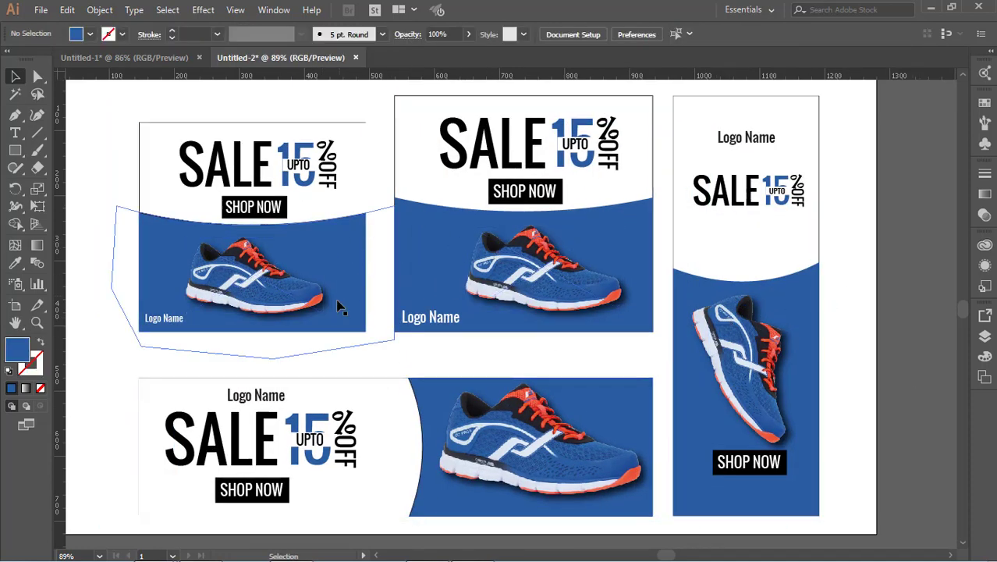
Step: Apply a Multiply drop shadow to the wide horizontal banner with 75% opacity, 5 px X and Y offsets and 5 px blur
{"action": "left_click", "coordinate": [365, 407]}
{"action": "left_click", "coordinate": [203, 9]}
{"action": "mouse_move", "coordinate": [258, 176]}
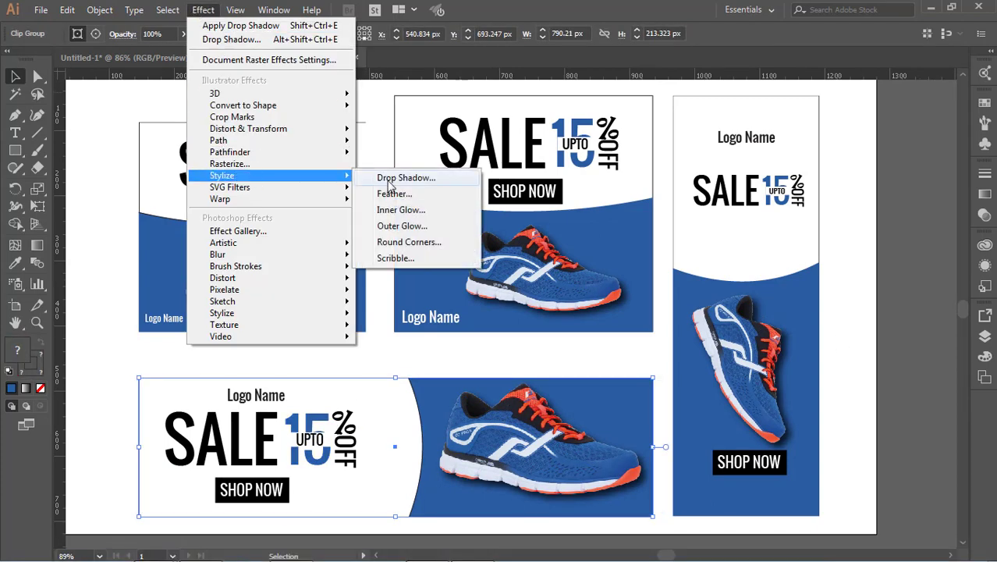
{"action": "left_click", "coordinate": [407, 178]}
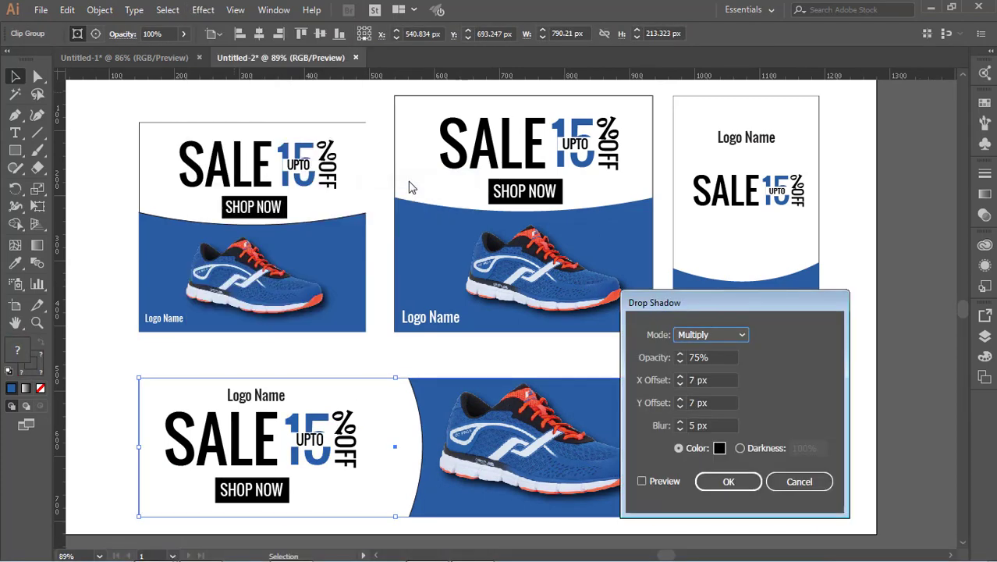
{"action": "left_click", "coordinate": [652, 482]}
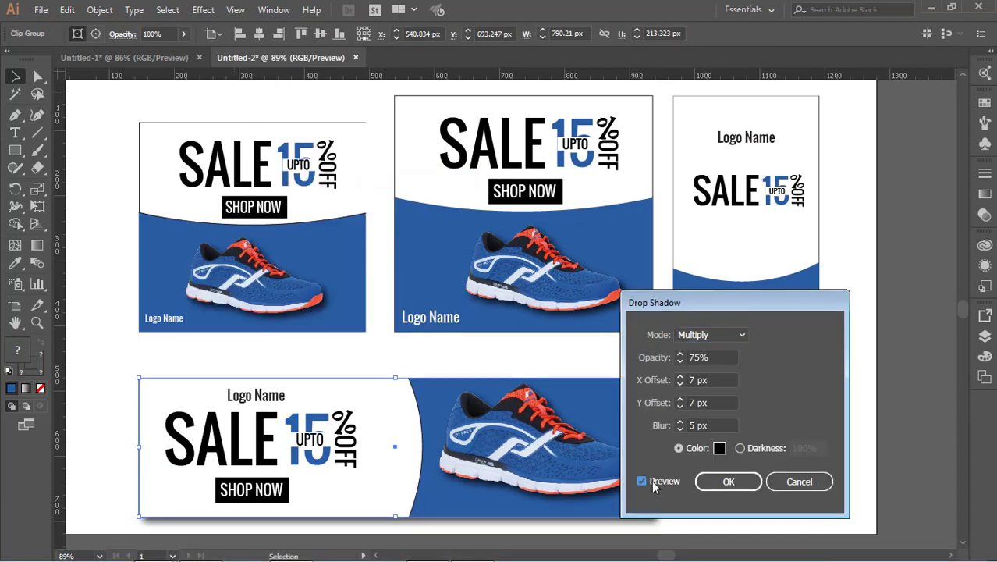
{"action": "double_click", "coordinate": [697, 380]}
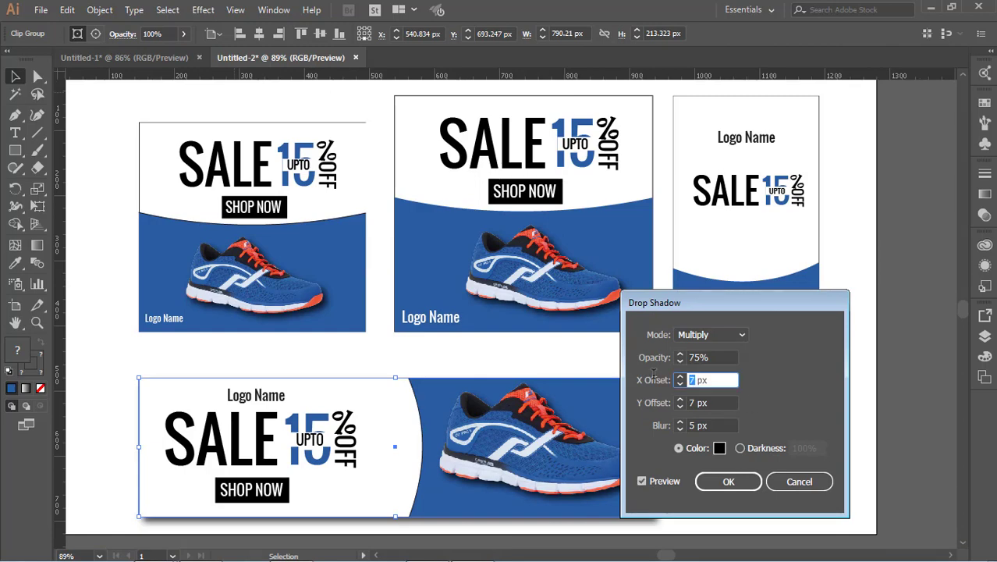
{"action": "left_click", "coordinate": [701, 403]}
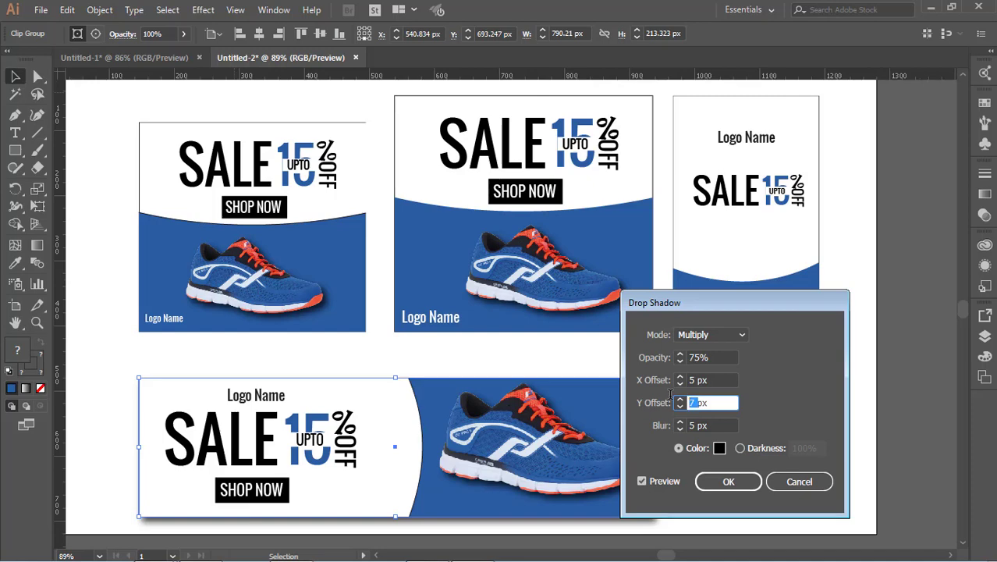
{"action": "left_click", "coordinate": [723, 481]}
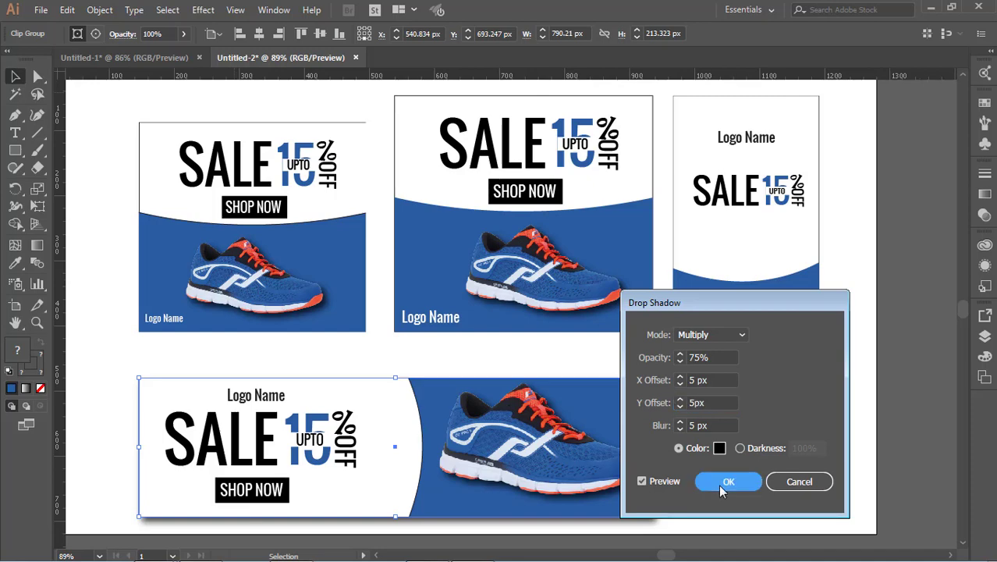
{"action": "left_click", "coordinate": [894, 432]}
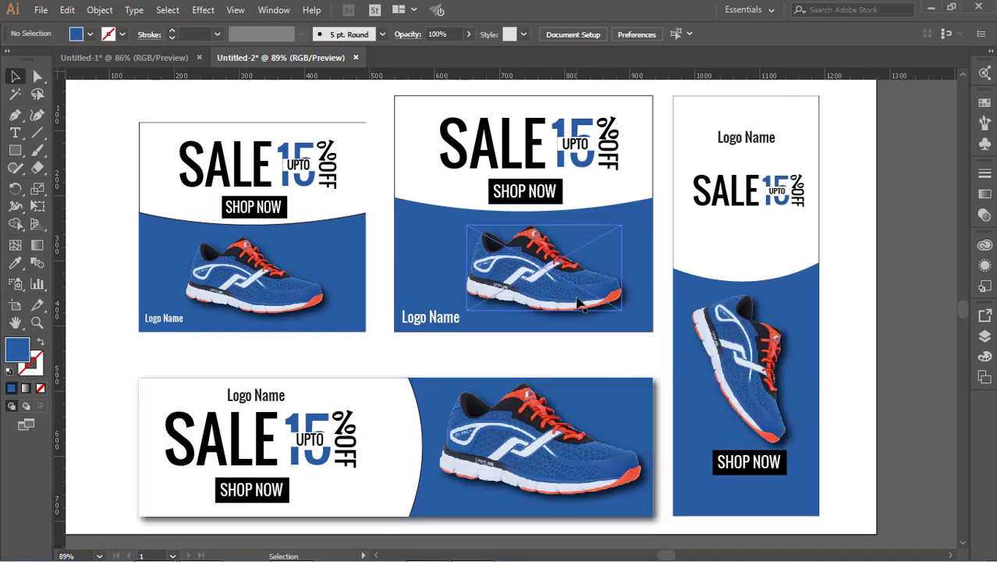
Step: Apply the same drop shadow, Multiply at 75% with 5 px offsets and blur, to the two upper banners and the tall banner together
{"action": "left_click", "coordinate": [538, 269]}
{"action": "left_click", "coordinate": [324, 210], "text": "shift"}
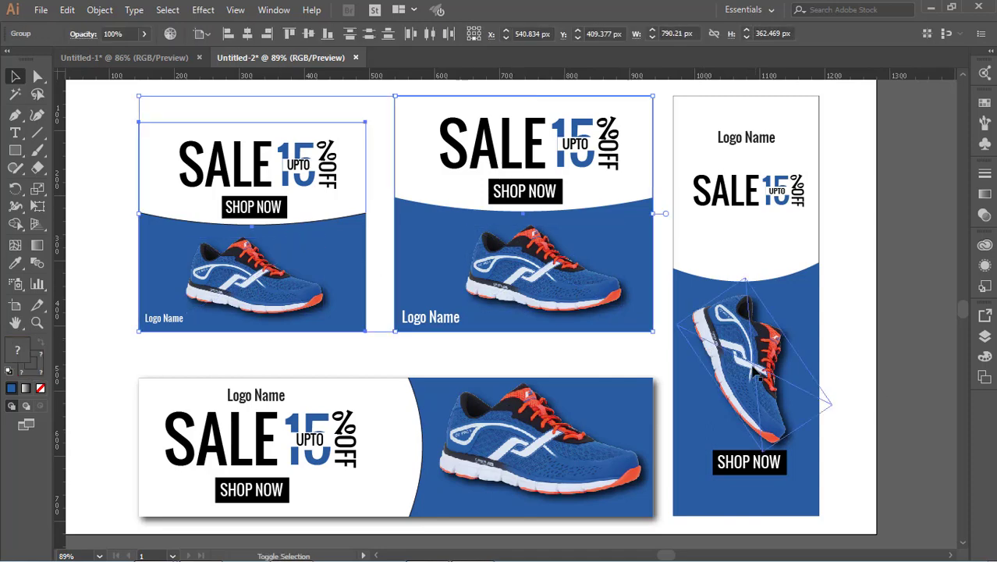
{"action": "left_click", "coordinate": [753, 365], "text": "shift"}
{"action": "right_click", "coordinate": [755, 368]}
{"action": "left_click", "coordinate": [203, 9]}
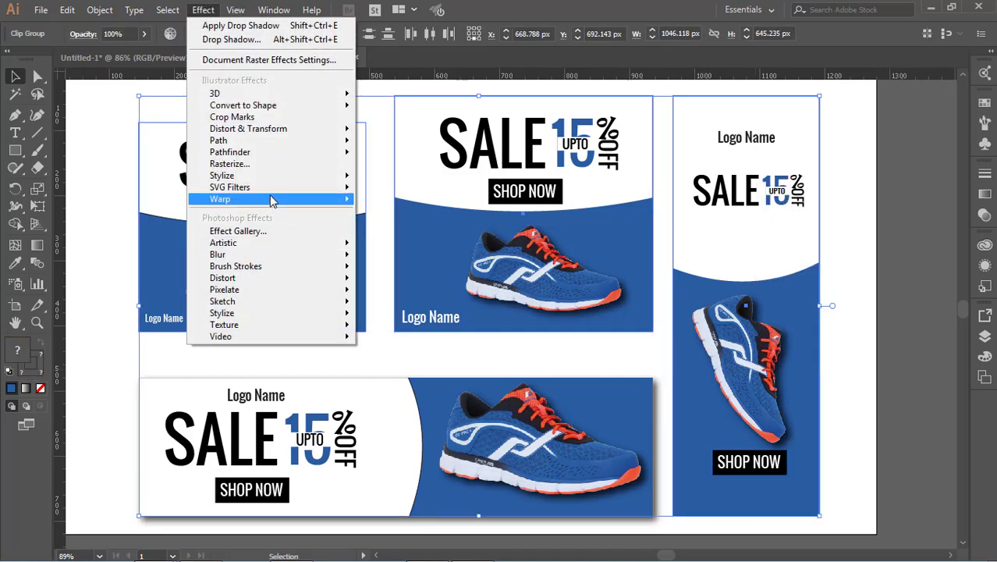
{"action": "mouse_move", "coordinate": [277, 176]}
{"action": "left_click", "coordinate": [406, 179]}
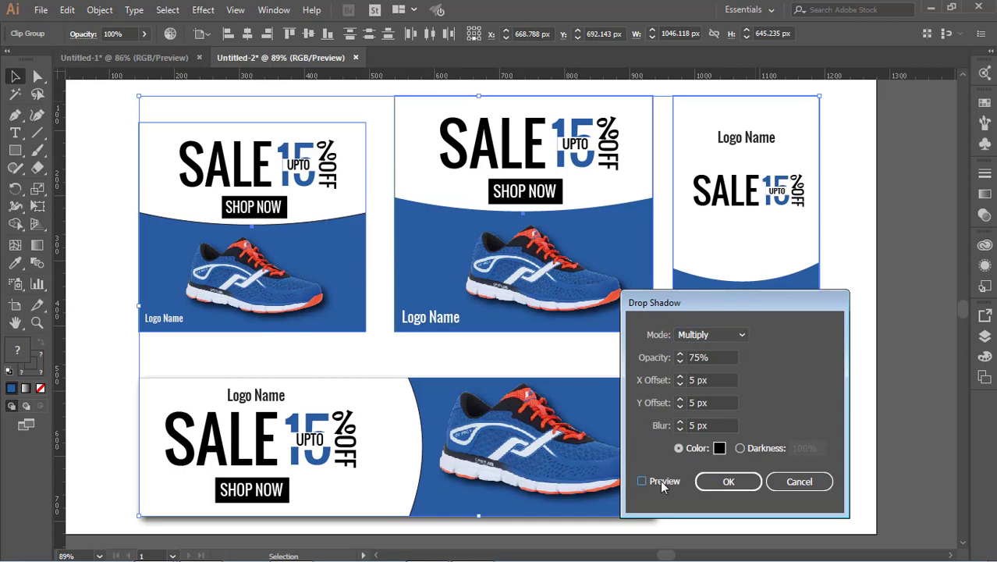
{"action": "left_click", "coordinate": [728, 482]}
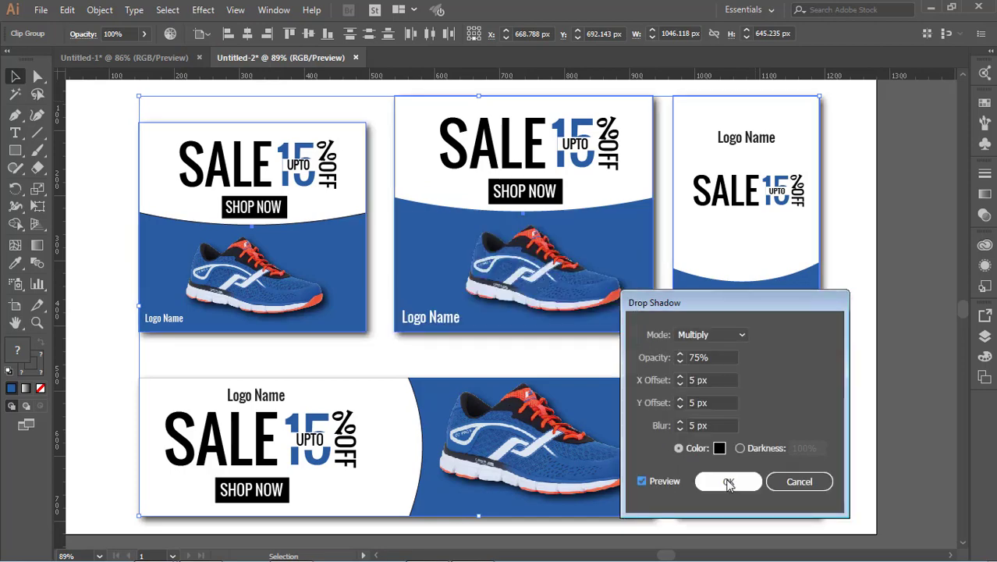
{"action": "left_click", "coordinate": [728, 482]}
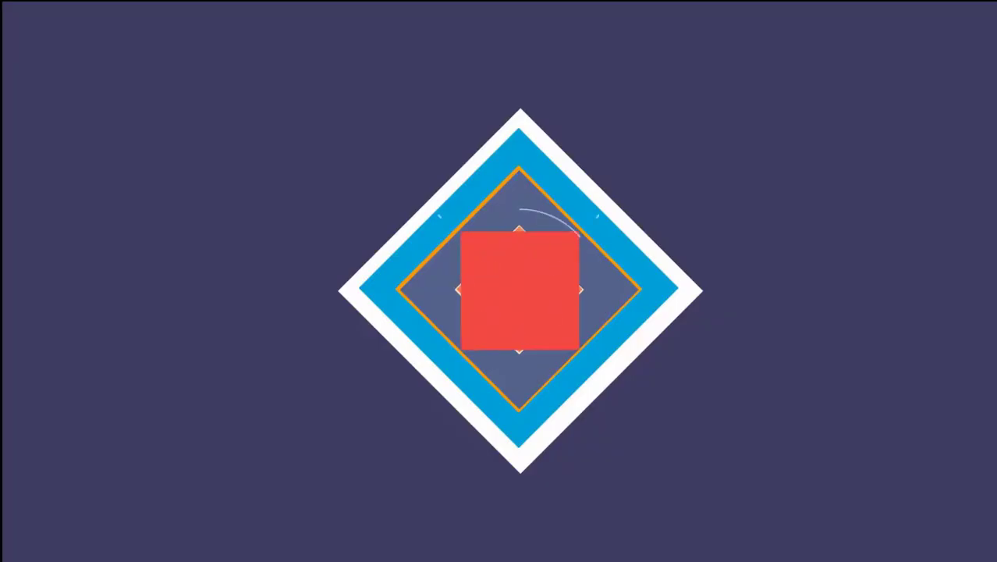